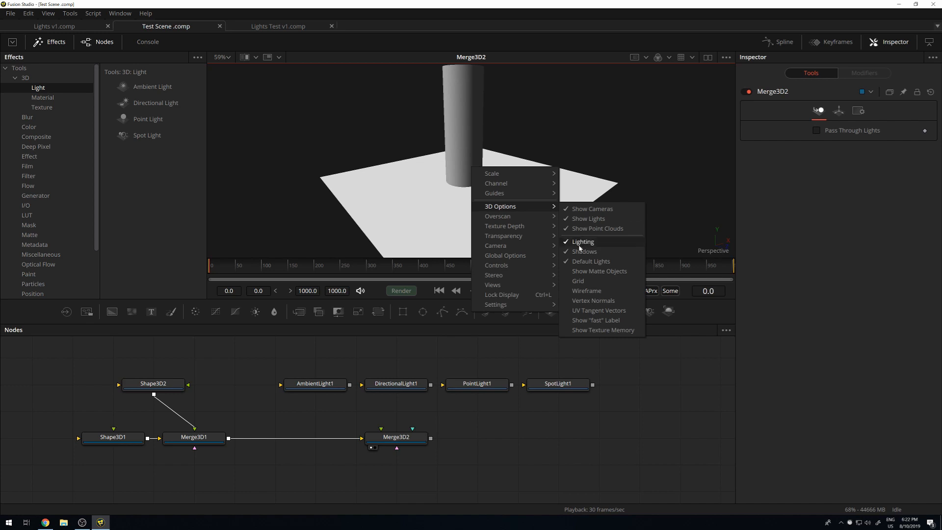
Enable Lighting in the 3D options of the Merge3D2 view and hide the Effects library
{"action": "left_click", "coordinate": [583, 242]}
{"action": "left_click_drag", "start_coordinate": [573, 113], "coordinate": [511, 130]}
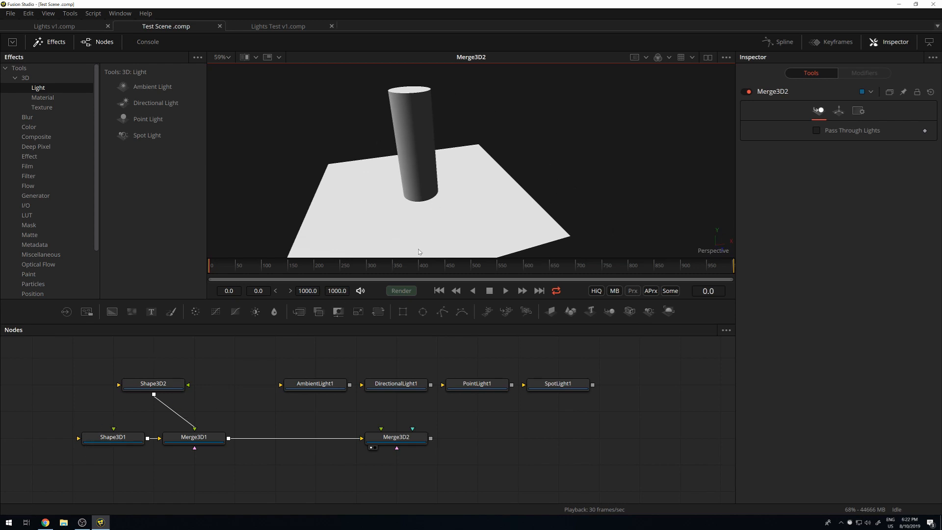
{"action": "left_click_drag", "start_coordinate": [495, 182], "coordinate": [503, 172]}
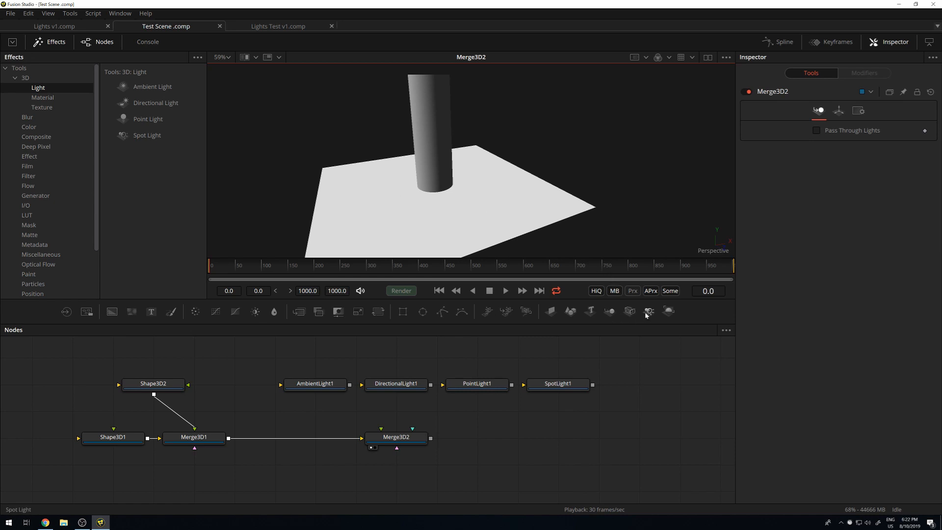
{"action": "left_click", "coordinate": [47, 43]}
{"action": "left_click_drag", "start_coordinate": [370, 92], "coordinate": [401, 124]}
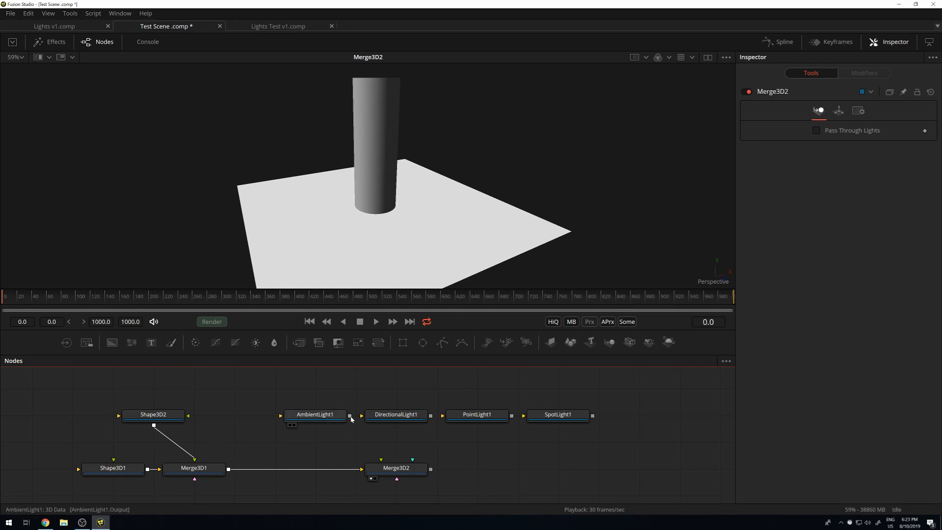
Connect AmbientLight1 to Merge3D2 and display Merge3D2 in the viewer
{"action": "left_click_drag", "start_coordinate": [349, 416], "coordinate": [393, 467]}
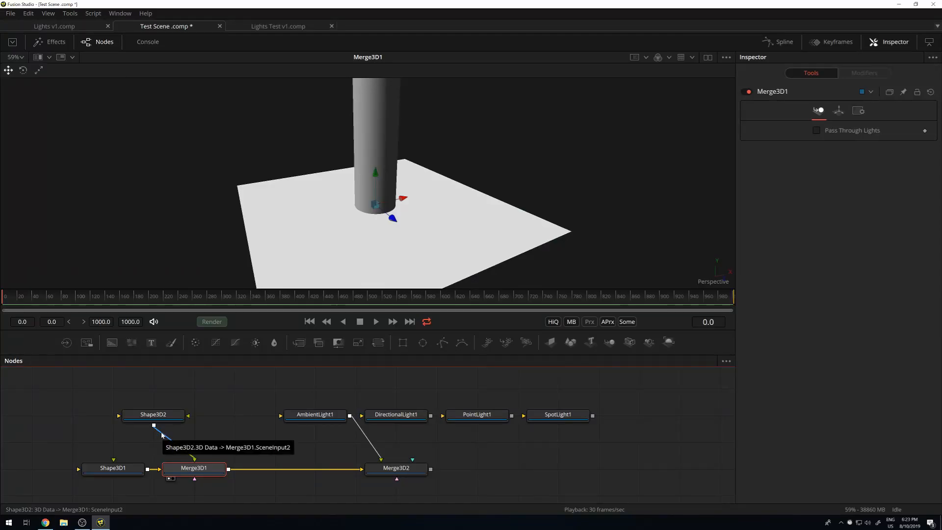
{"action": "left_click", "coordinate": [400, 470]}
{"action": "key", "text": "1"}
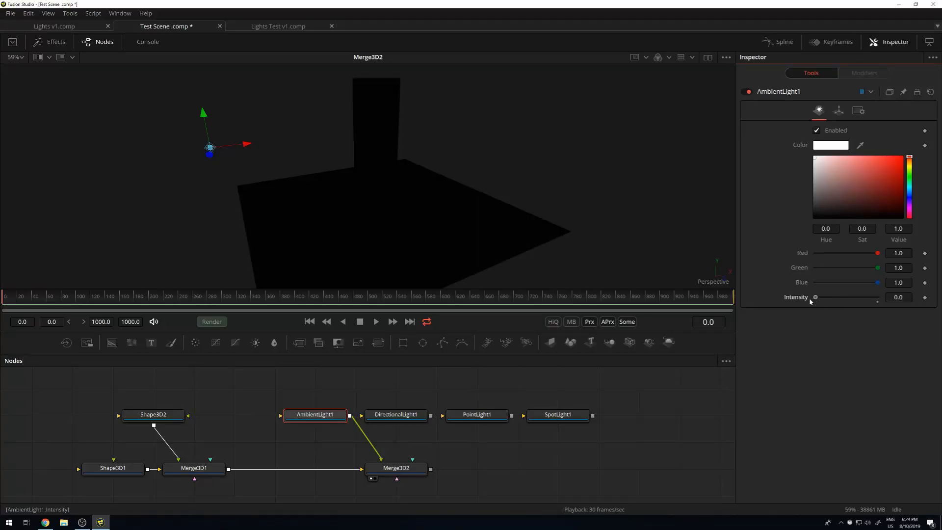
Set AmbientLight1's intensity to 0.15 after trying 0.976, and move the light to the opposite side of the scene
{"action": "left_click_drag", "start_coordinate": [812, 297], "coordinate": [877, 298]}
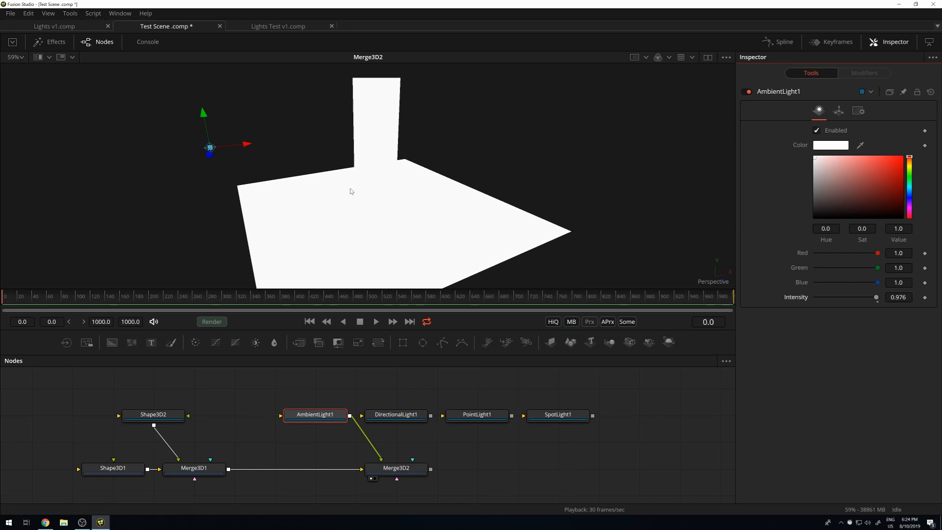
{"action": "left_click_drag", "start_coordinate": [877, 299], "coordinate": [825, 301]}
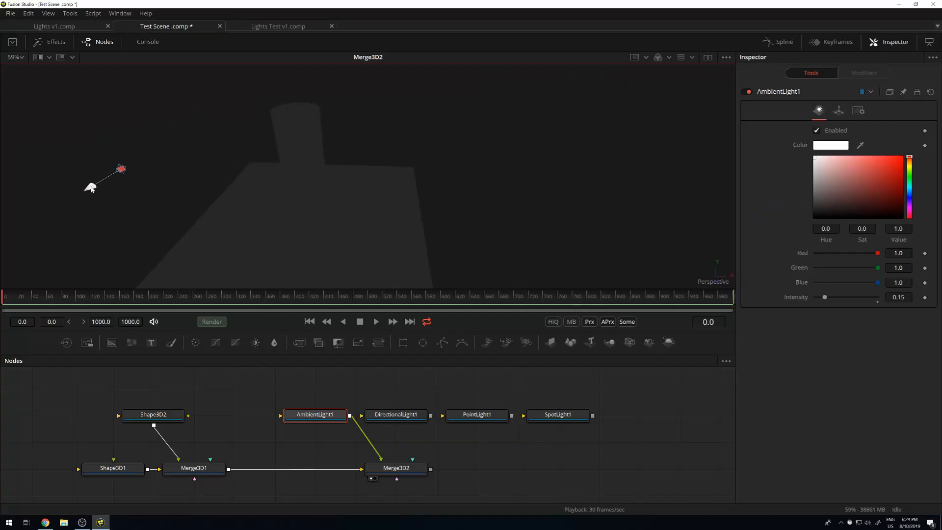
{"action": "left_click_drag", "start_coordinate": [91, 189], "coordinate": [20, 228]}
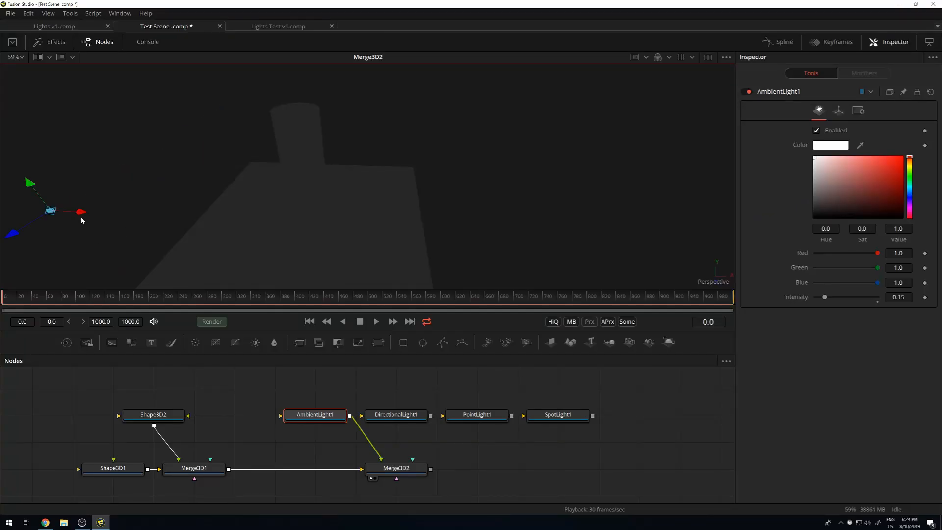
{"action": "left_click_drag", "start_coordinate": [81, 217], "coordinate": [635, 223]}
{"action": "left_click_drag", "start_coordinate": [471, 257], "coordinate": [566, 250]}
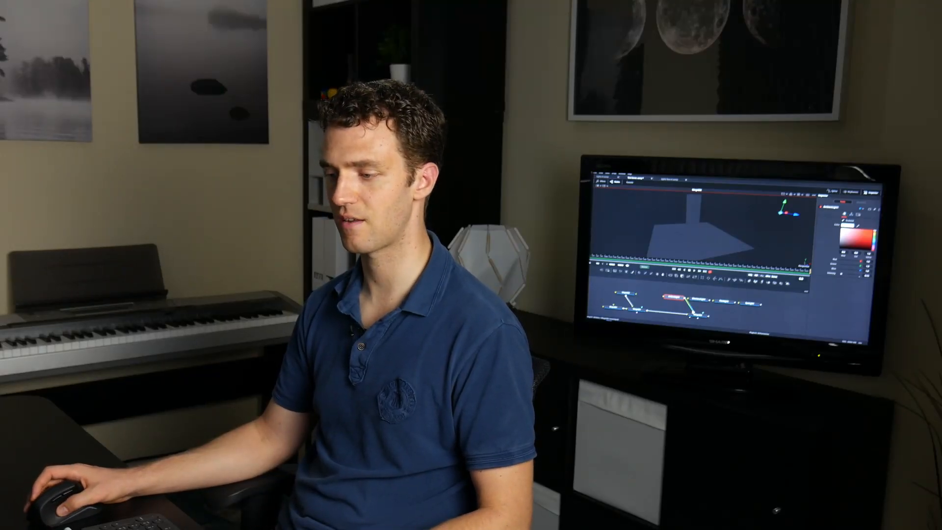
Connect DirectionalLight1 to Merge3D2 in place of the ambient light and move it around beside the cylinder
{"action": "left_click", "coordinate": [693, 311]}
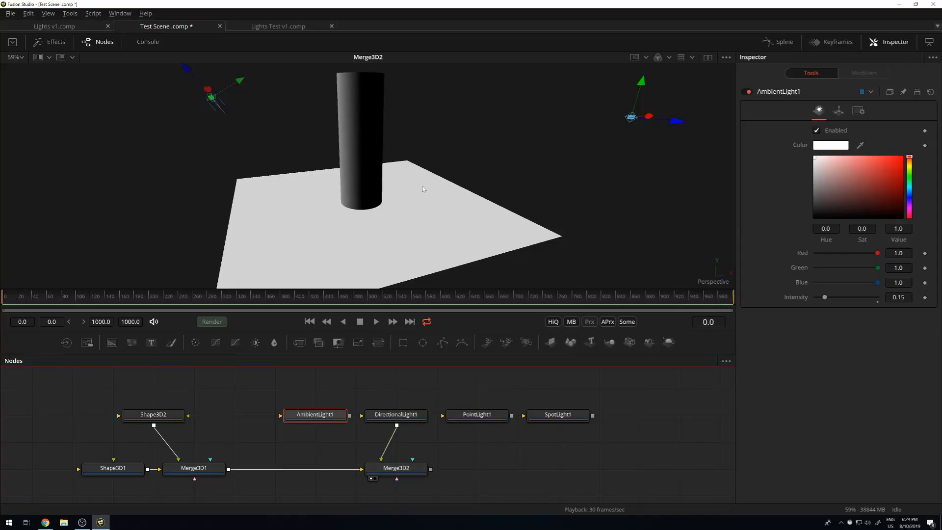
{"action": "left_click_drag", "start_coordinate": [424, 188], "coordinate": [402, 208]}
{"action": "left_click_drag", "start_coordinate": [152, 156], "coordinate": [94, 182]}
{"action": "left_click_drag", "start_coordinate": [83, 150], "coordinate": [315, 245]}
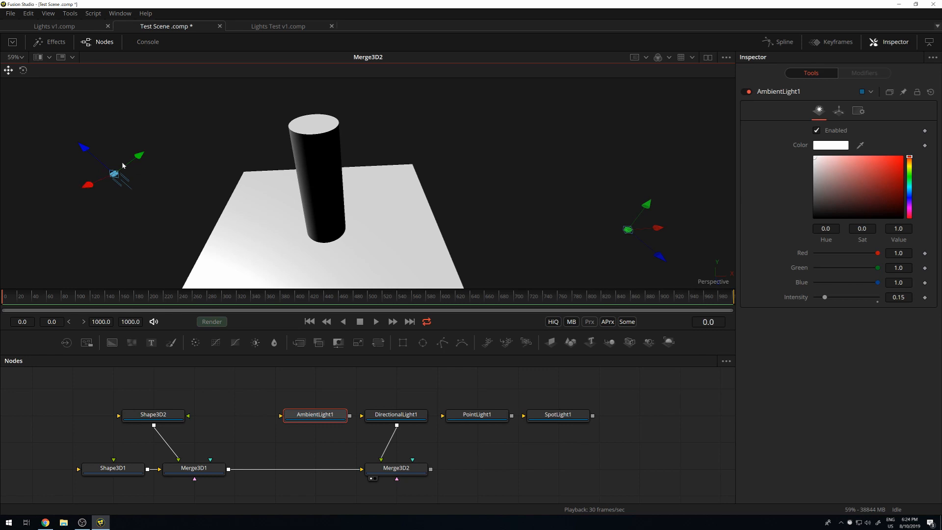
{"action": "left_click_drag", "start_coordinate": [122, 187], "coordinate": [217, 154]}
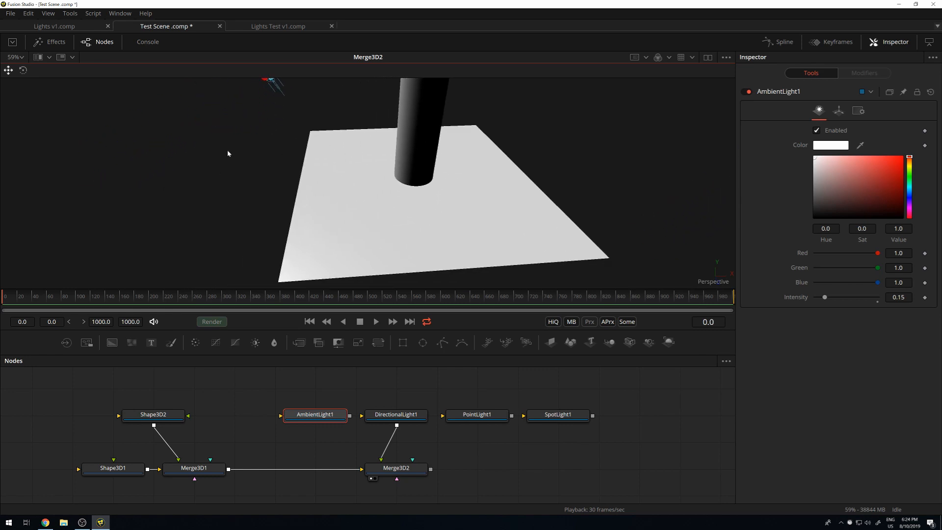
{"action": "left_click_drag", "start_coordinate": [275, 84], "coordinate": [338, 150]}
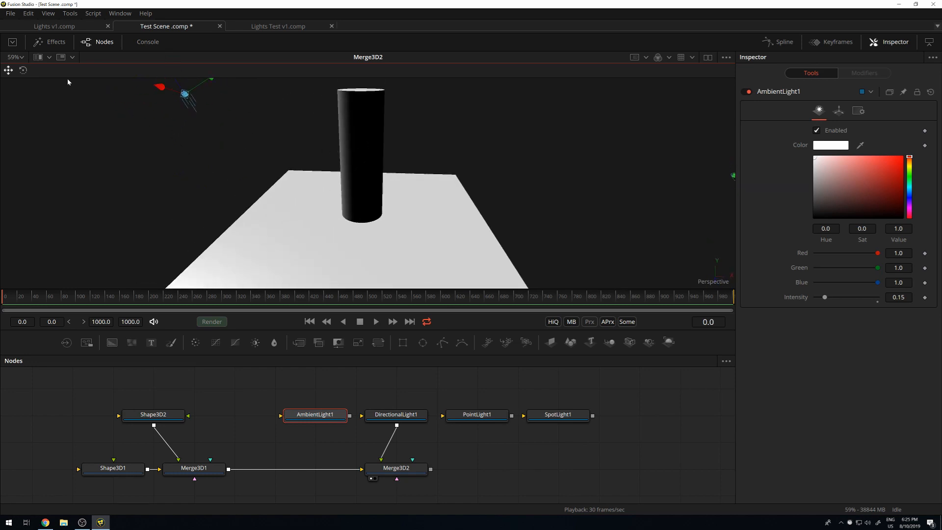
Rotate the directional light about several axes to change the direction it shines, viewing the cylinder's shading from different angles
{"action": "left_click", "coordinate": [22, 70]}
{"action": "left_click_drag", "start_coordinate": [211, 167], "coordinate": [229, 204]}
{"action": "mouse_move", "coordinate": [199, 111]}
{"action": "left_mouse_down"}
{"action": "mouse_move", "coordinate": [145, 119]}
{"action": "mouse_move", "coordinate": [180, 123]}
{"action": "left_mouse_up"}
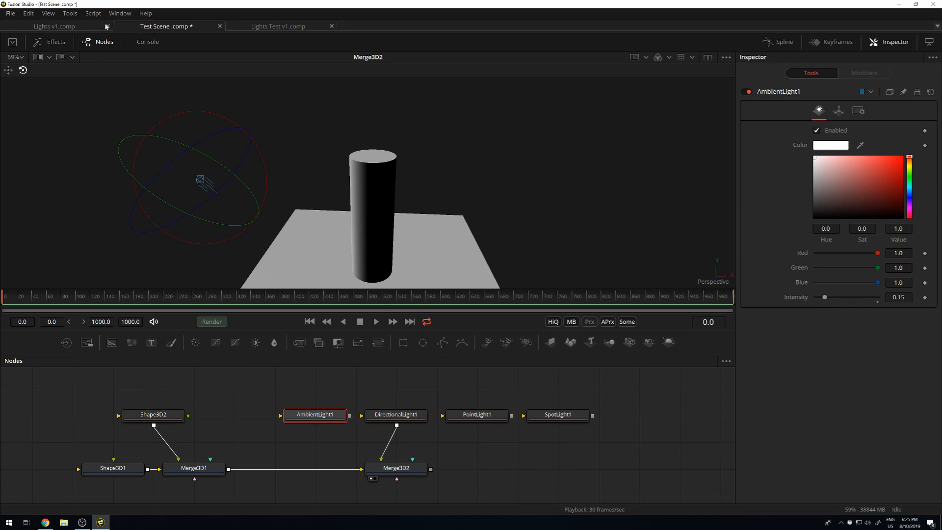
{"action": "mouse_move", "coordinate": [259, 153]}
{"action": "left_mouse_down"}
{"action": "mouse_move", "coordinate": [228, 215]}
{"action": "mouse_move", "coordinate": [202, 221]}
{"action": "left_mouse_up"}
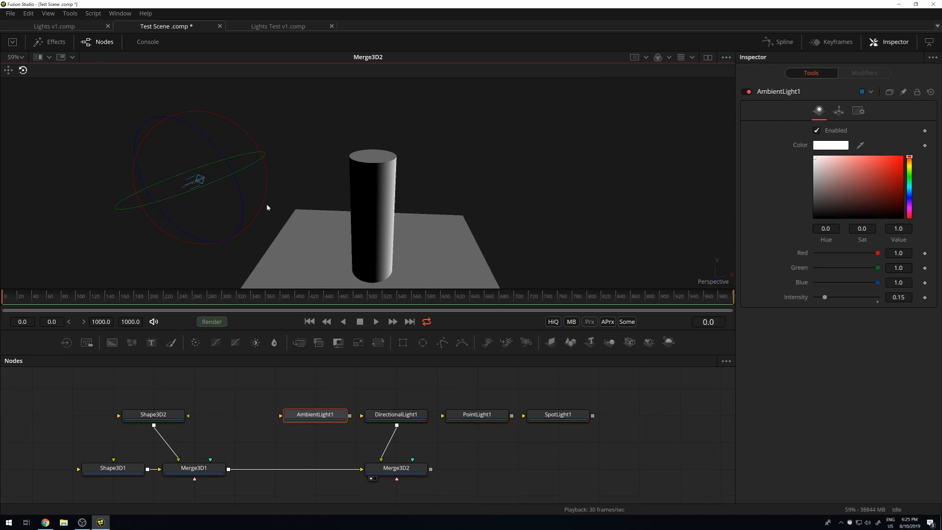
{"action": "left_click_drag", "start_coordinate": [368, 214], "coordinate": [486, 134]}
{"action": "mouse_move", "coordinate": [318, 132]}
{"action": "left_mouse_down"}
{"action": "mouse_move", "coordinate": [262, 123]}
{"action": "mouse_move", "coordinate": [332, 129]}
{"action": "mouse_move", "coordinate": [397, 103]}
{"action": "mouse_move", "coordinate": [324, 122]}
{"action": "left_mouse_up"}
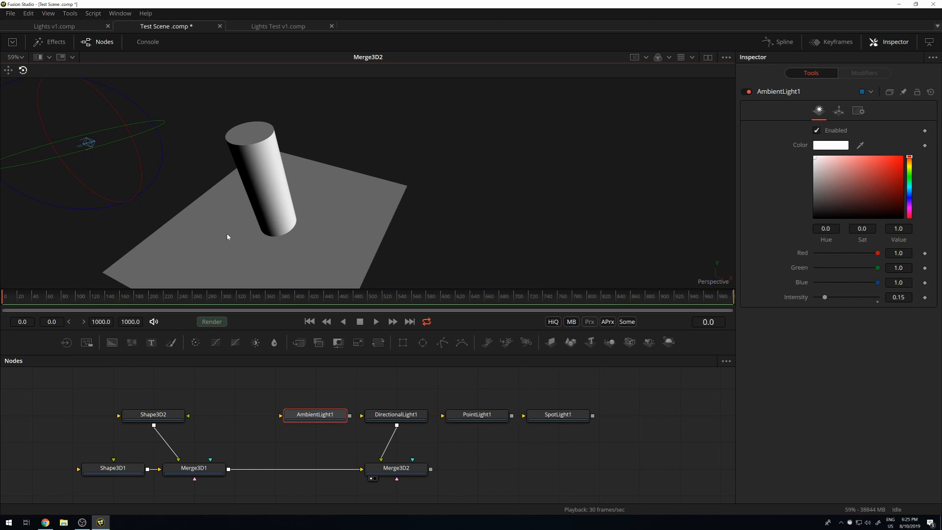
{"action": "left_click_drag", "start_coordinate": [227, 237], "coordinate": [263, 208]}
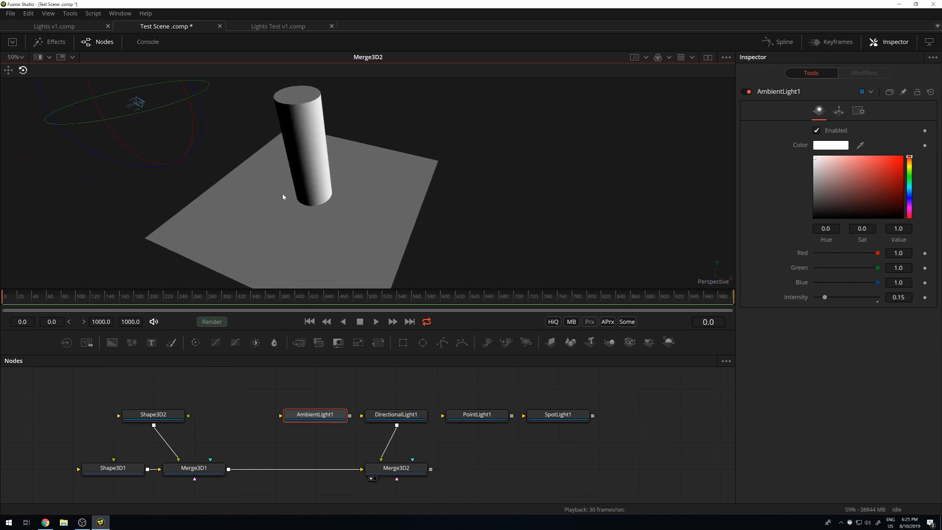
Connect PointLight1 to Merge3D2 in place of the directional light and move it over the plane around the cylinder
{"action": "left_click", "coordinate": [384, 453]}
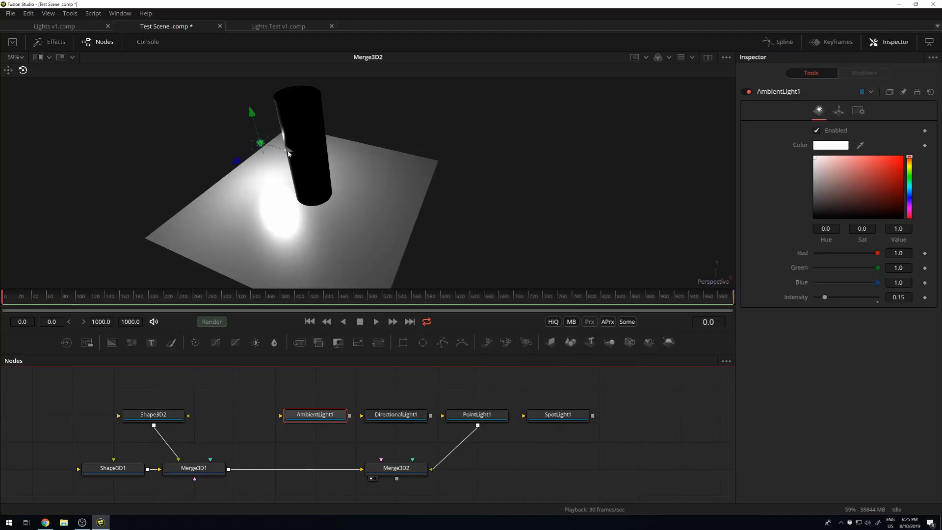
{"action": "left_click_drag", "start_coordinate": [349, 166], "coordinate": [408, 196]}
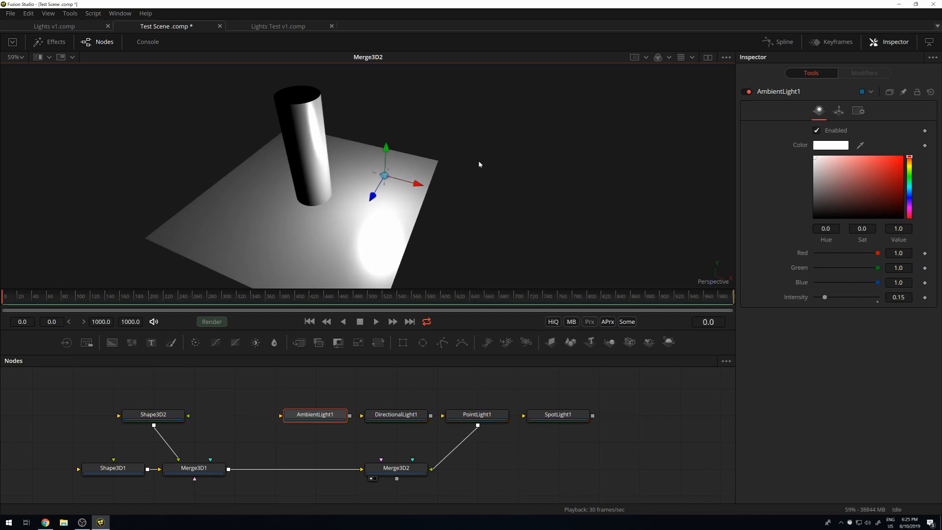
{"action": "left_click_drag", "start_coordinate": [479, 164], "coordinate": [396, 184]}
{"action": "mouse_move", "coordinate": [253, 168]}
{"action": "left_mouse_down"}
{"action": "mouse_move", "coordinate": [294, 169]}
{"action": "mouse_move", "coordinate": [367, 195]}
{"action": "mouse_move", "coordinate": [205, 160]}
{"action": "left_mouse_up"}
{"action": "left_click_drag", "start_coordinate": [338, 200], "coordinate": [570, 163]}
{"action": "left_click_drag", "start_coordinate": [452, 115], "coordinate": [431, 137]}
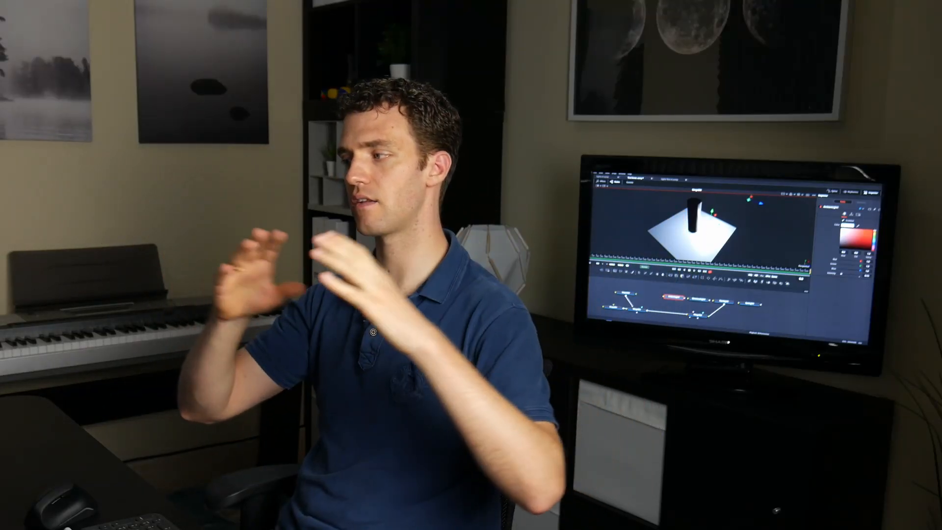
Try Linear decay on PointLight1 with a decay rate of 1.0
{"action": "left_click", "coordinate": [724, 302]}
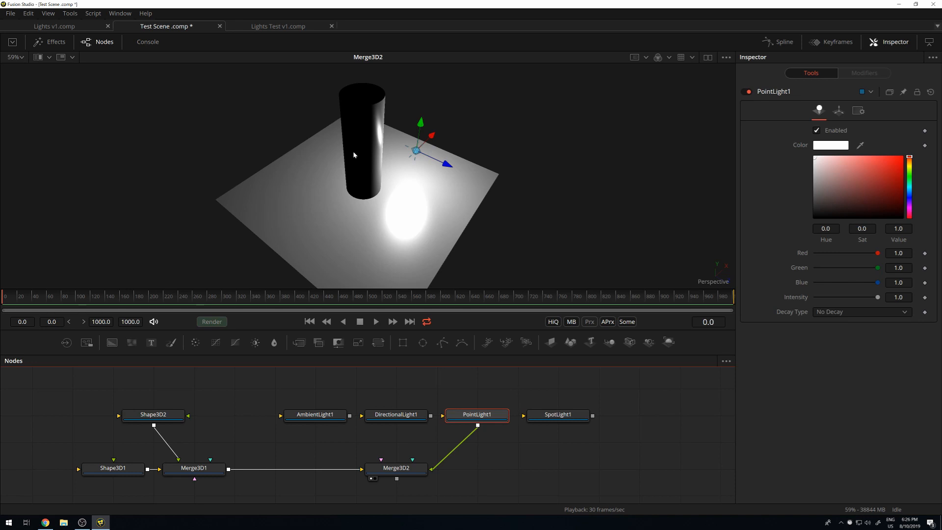
{"action": "left_click", "coordinate": [841, 316]}
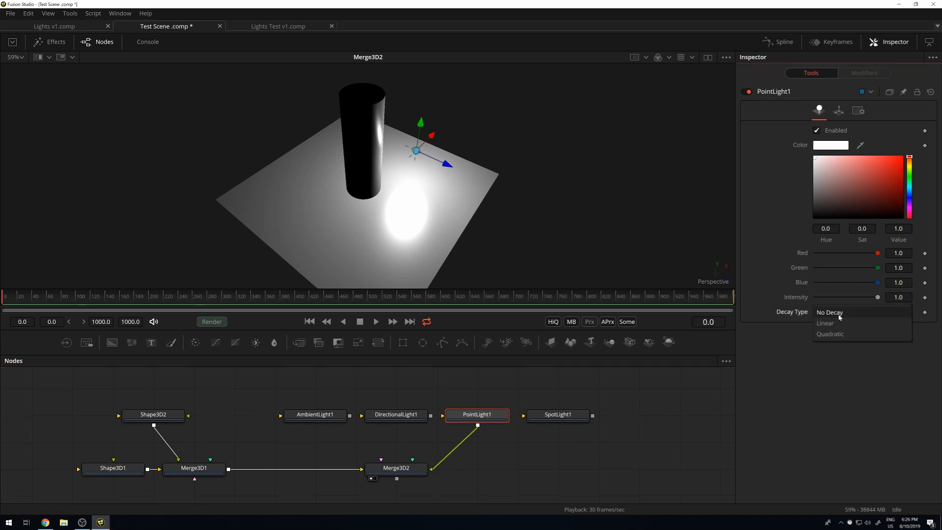
{"action": "left_click", "coordinate": [837, 323]}
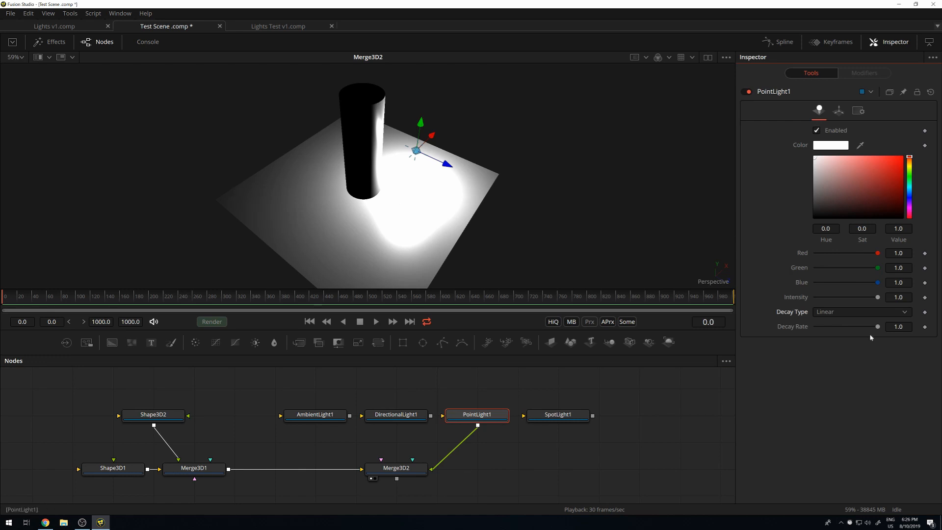
{"action": "left_click_drag", "start_coordinate": [876, 328], "coordinate": [909, 328]}
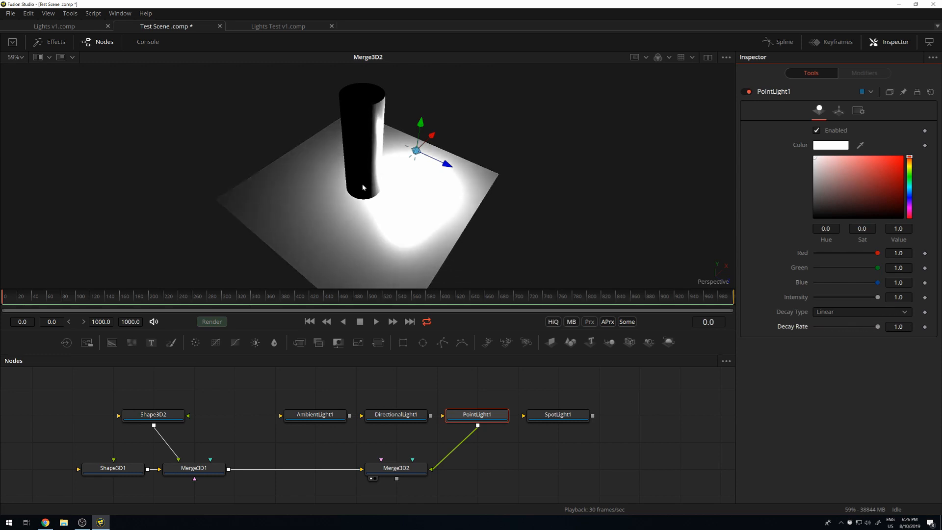
Try Quadratic decay with a varied decay rate on the point light, and return the decay type to No Decay
{"action": "left_click", "coordinate": [873, 317]}
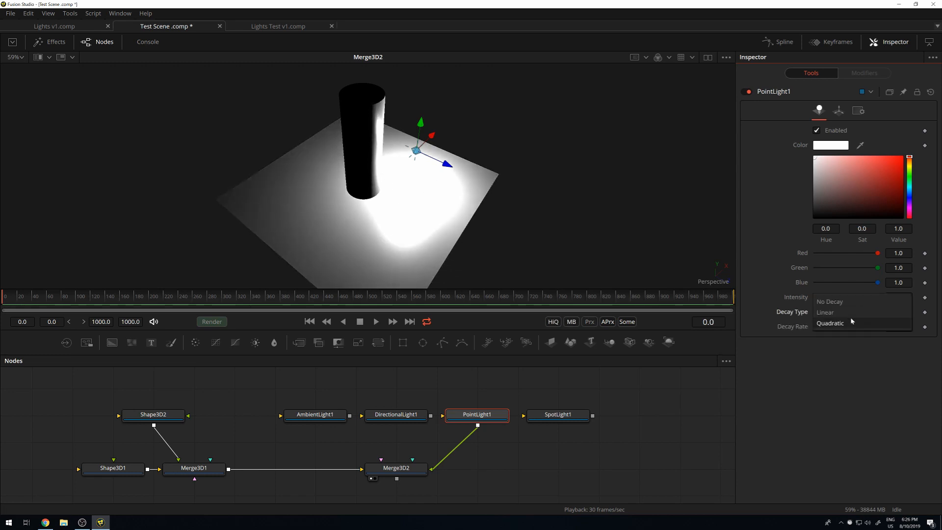
{"action": "left_click", "coordinate": [849, 325]}
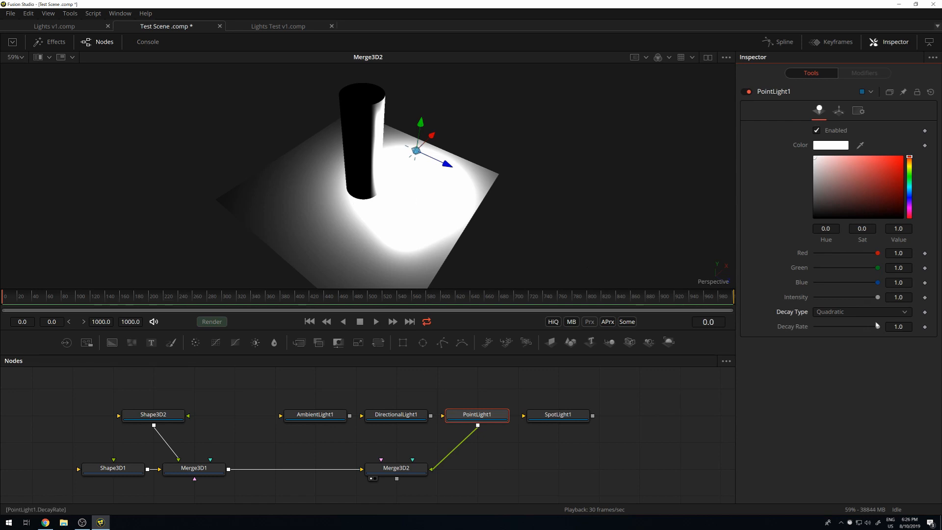
{"action": "left_click_drag", "start_coordinate": [877, 326], "coordinate": [815, 333]}
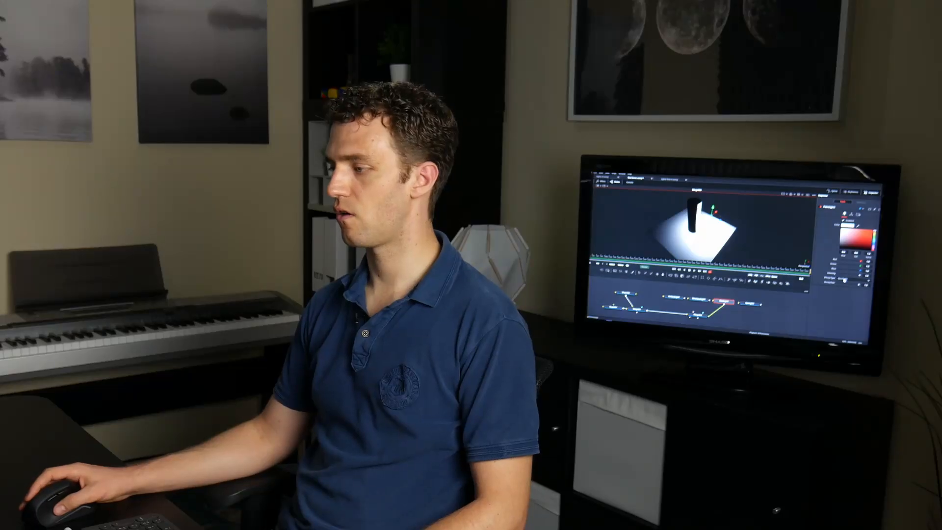
{"action": "left_click", "coordinate": [843, 272]}
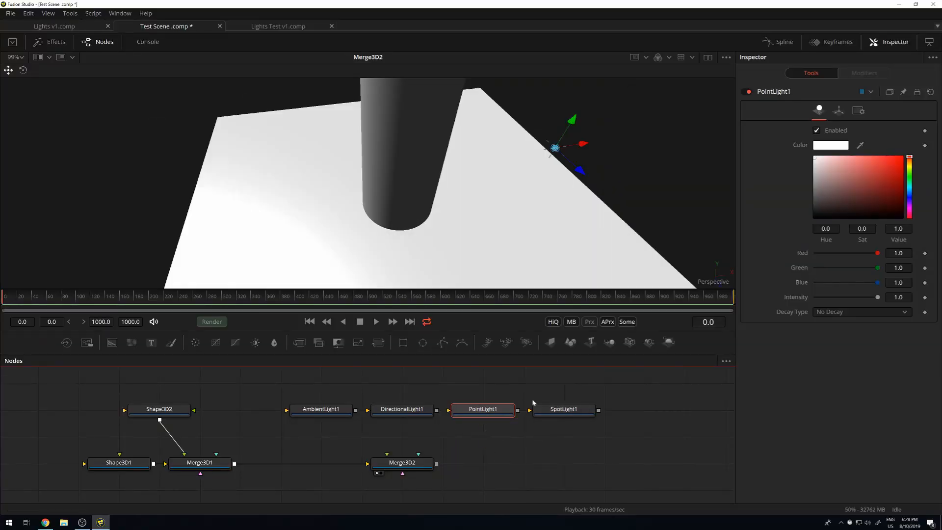
Connect SpotLight1 to Merge3D2 and select it, viewing its cone and the lit scene from different angles
{"action": "left_click_drag", "start_coordinate": [599, 410], "coordinate": [436, 464]}
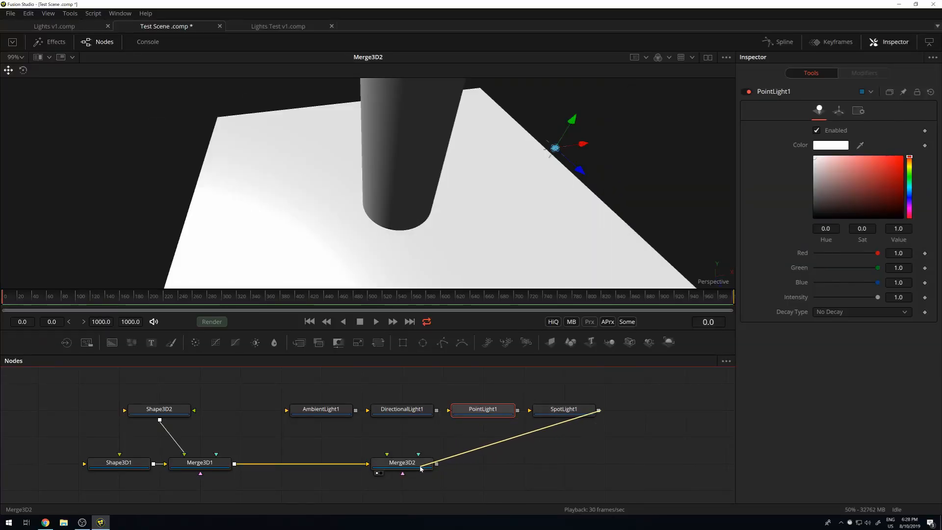
{"action": "scroll", "coordinate": [385, 179], "scroll_direction": "down", "scroll_amount": 5}
{"action": "left_click_drag", "start_coordinate": [444, 195], "coordinate": [381, 231]}
{"action": "left_click", "coordinate": [579, 412]}
{"action": "left_click_drag", "start_coordinate": [441, 139], "coordinate": [414, 210]}
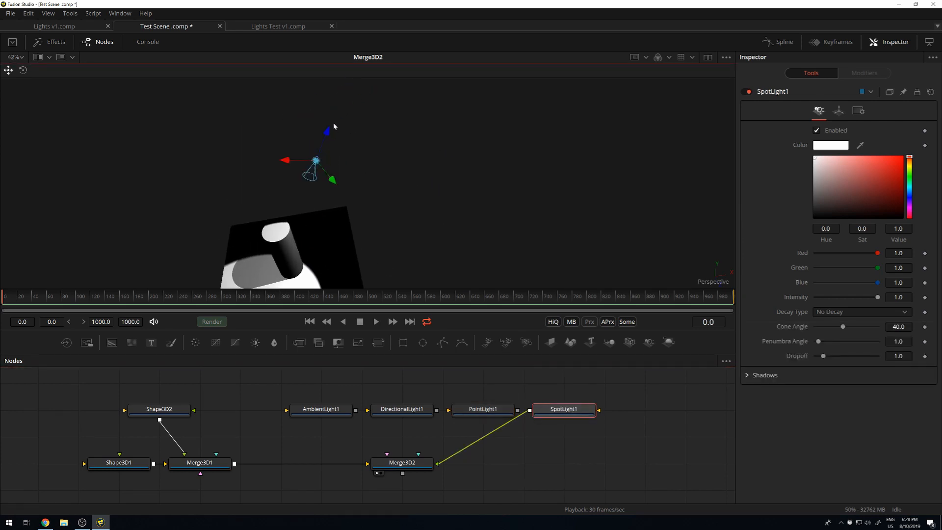
{"action": "mouse_move", "coordinate": [334, 127]}
{"action": "left_mouse_down"}
{"action": "mouse_move", "coordinate": [339, 88]}
{"action": "mouse_move", "coordinate": [351, 120]}
{"action": "mouse_move", "coordinate": [308, 200]}
{"action": "mouse_move", "coordinate": [393, 92]}
{"action": "mouse_move", "coordinate": [389, 107]}
{"action": "mouse_move", "coordinate": [216, 165]}
{"action": "left_mouse_up"}
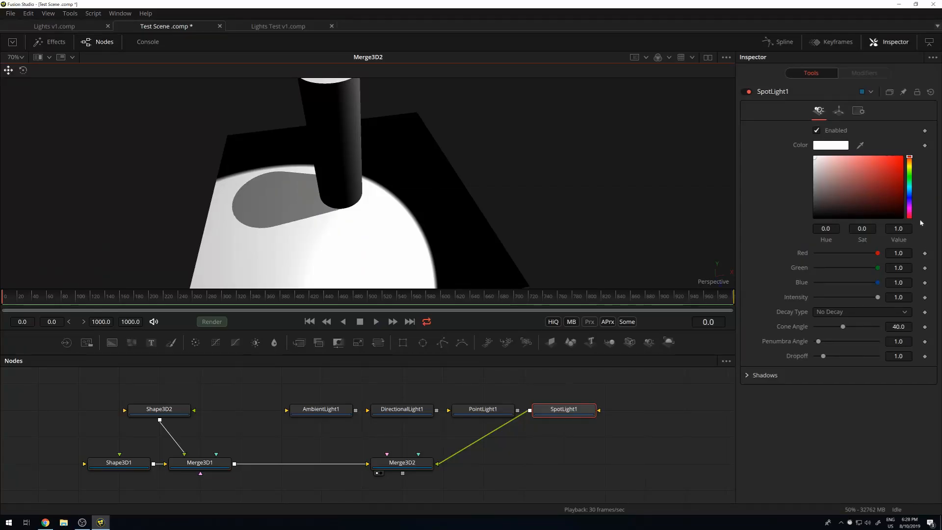
Disable shadows on SpotLight1 and narrow its cone angle to 16.3
{"action": "left_click", "coordinate": [572, 418]}
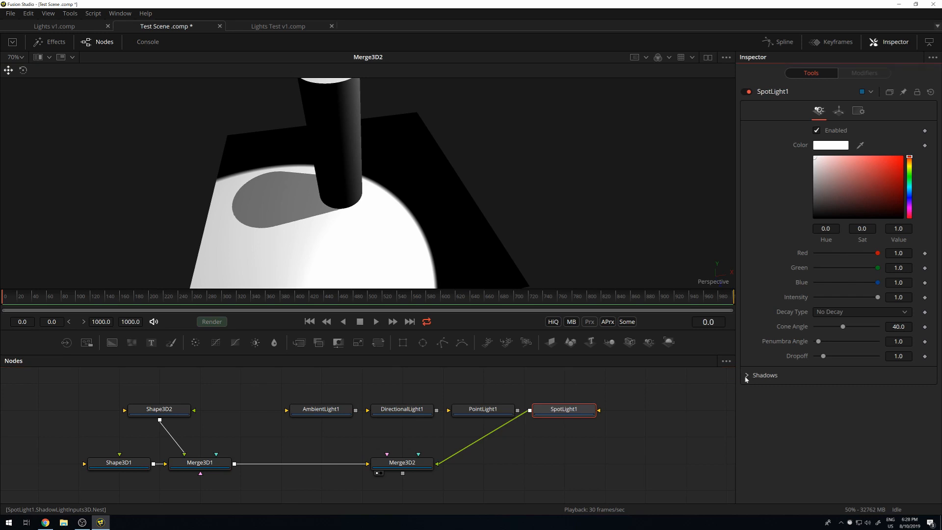
{"action": "left_click", "coordinate": [764, 375]}
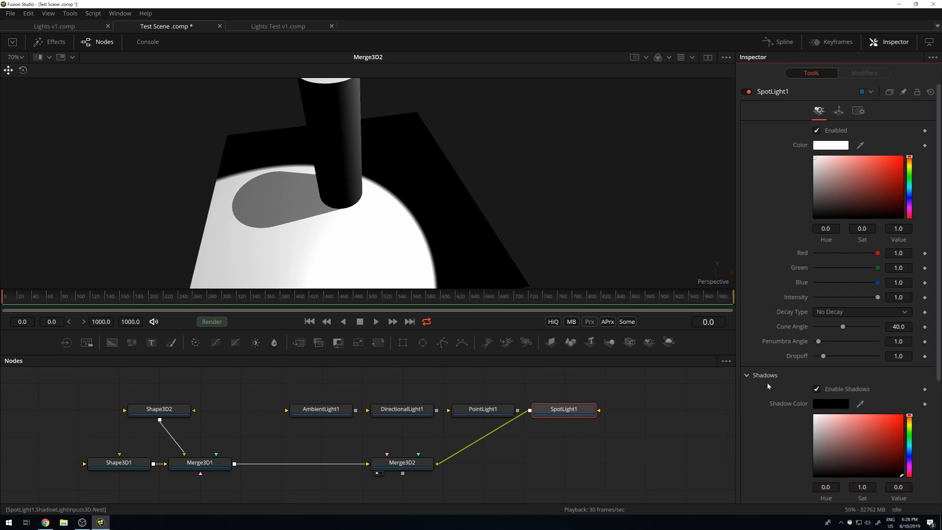
{"action": "left_click", "coordinate": [816, 389]}
{"action": "left_click_drag", "start_coordinate": [376, 181], "coordinate": [344, 157]}
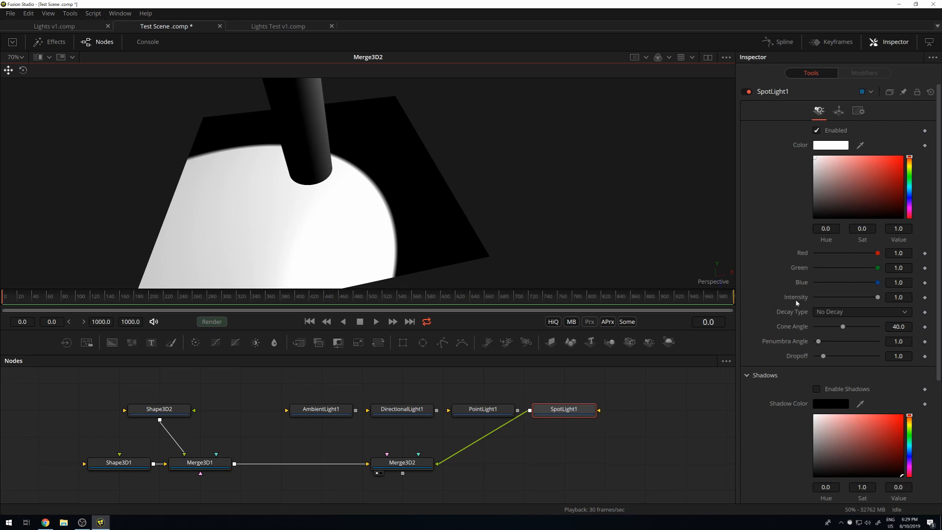
{"action": "mouse_move", "coordinate": [844, 328]}
{"action": "left_mouse_down"}
{"action": "mouse_move", "coordinate": [819, 333]}
{"action": "mouse_move", "coordinate": [835, 329]}
{"action": "mouse_move", "coordinate": [827, 330]}
{"action": "left_mouse_up"}
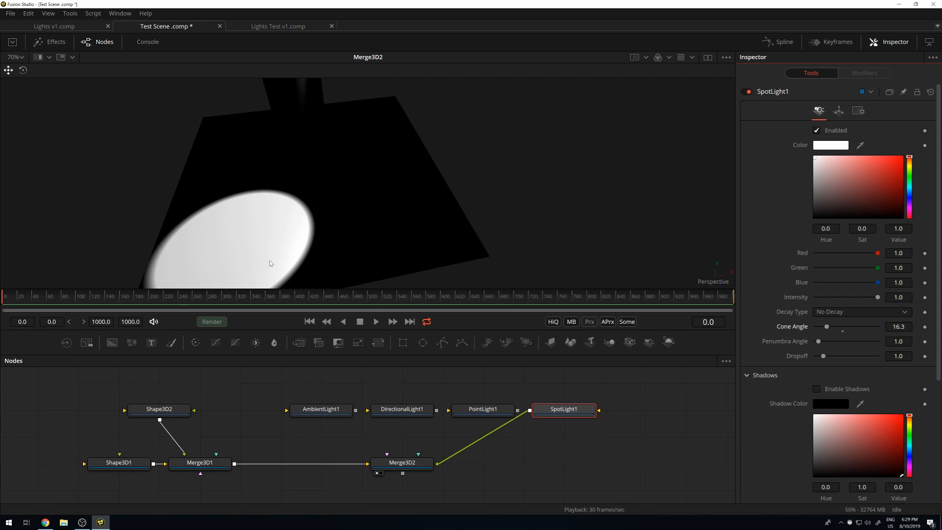
Narrow SpotLight1's cone angle to 13.46, and widen its penumbra angle to 17.01 before reducing it to 9.45
{"action": "left_click_drag", "start_coordinate": [827, 332], "coordinate": [819, 332]}
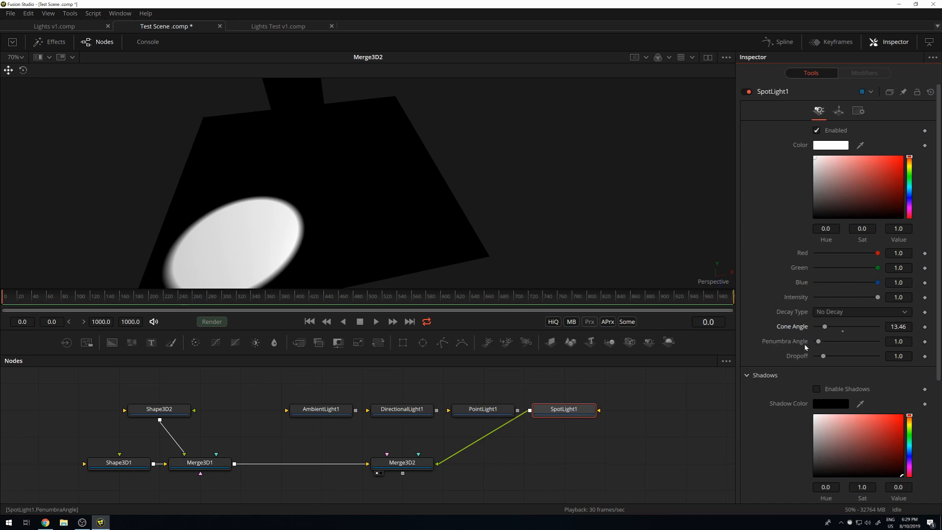
{"action": "left_click_drag", "start_coordinate": [818, 345], "coordinate": [868, 342]}
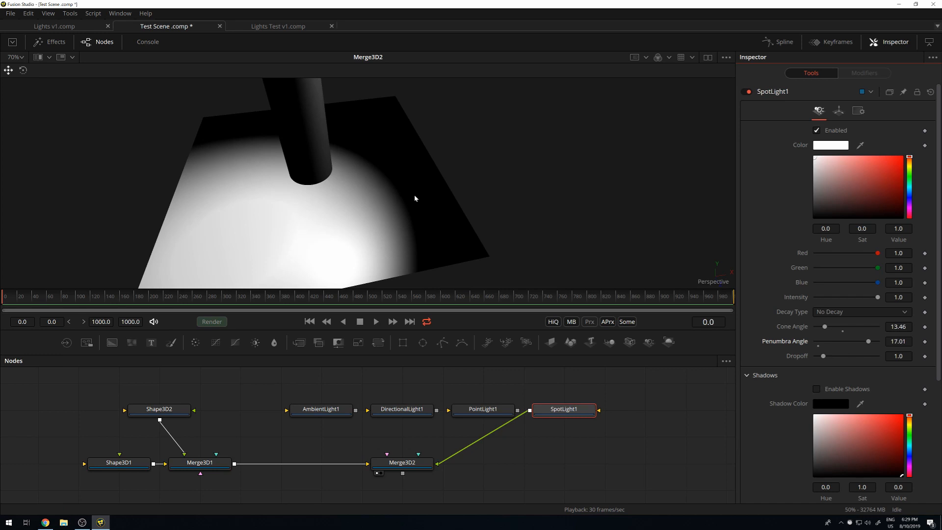
{"action": "left_click_drag", "start_coordinate": [870, 347], "coordinate": [845, 344]}
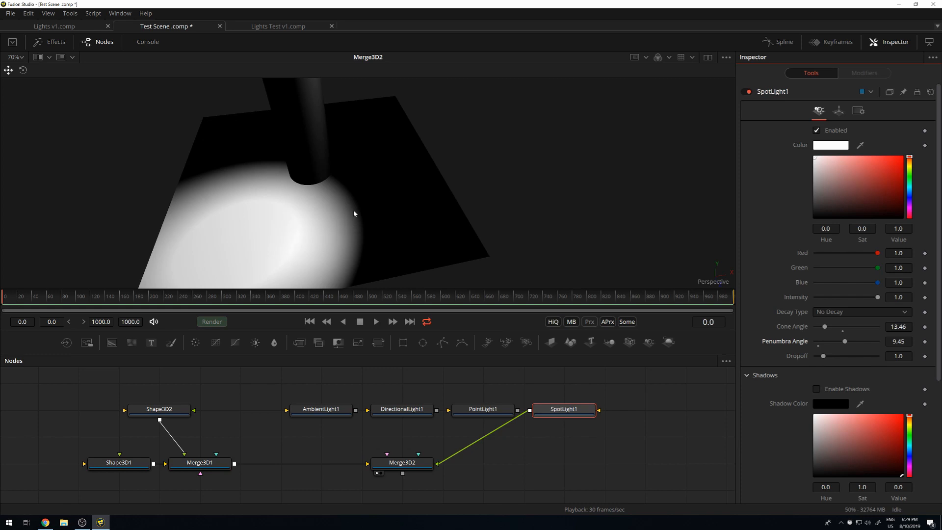
Try SpotLight1's dropoff at 0.0 and 40.0, and set it to 2.31
{"action": "left_click_drag", "start_coordinate": [822, 357], "coordinate": [816, 359]}
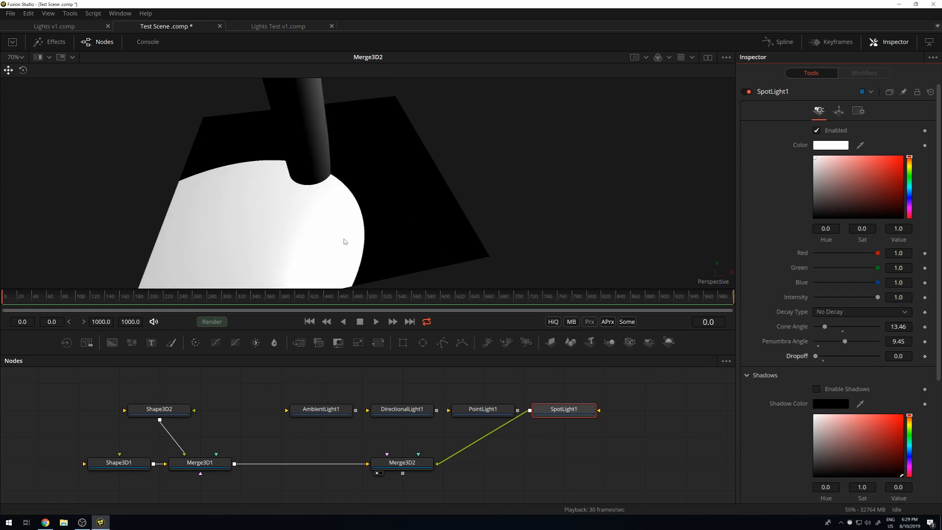
{"action": "left_click_drag", "start_coordinate": [816, 359], "coordinate": [888, 360]}
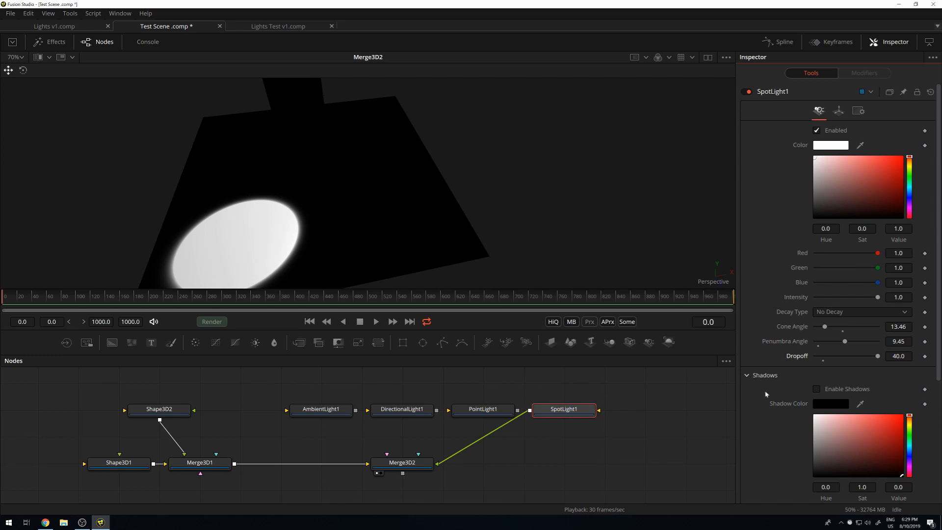
{"action": "left_click_drag", "start_coordinate": [878, 357], "coordinate": [832, 359]}
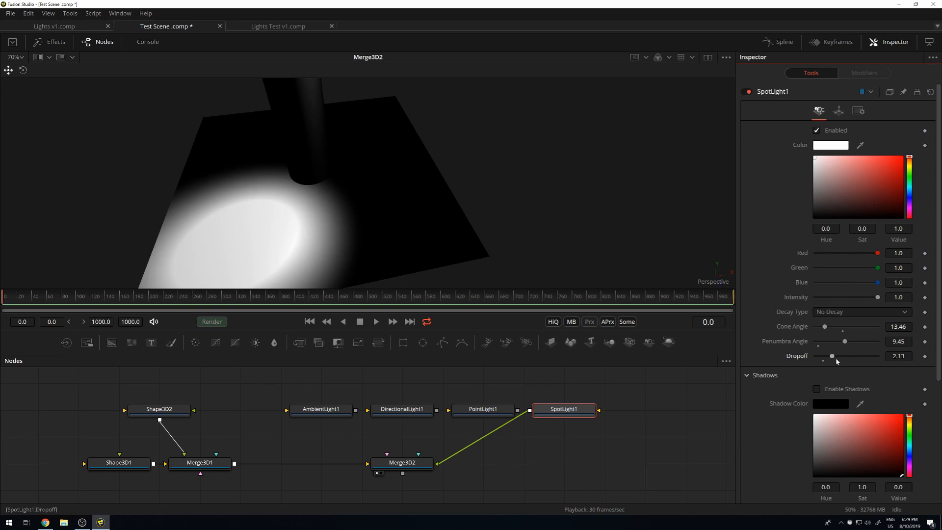
{"action": "left_click_drag", "start_coordinate": [838, 360], "coordinate": [836, 361]}
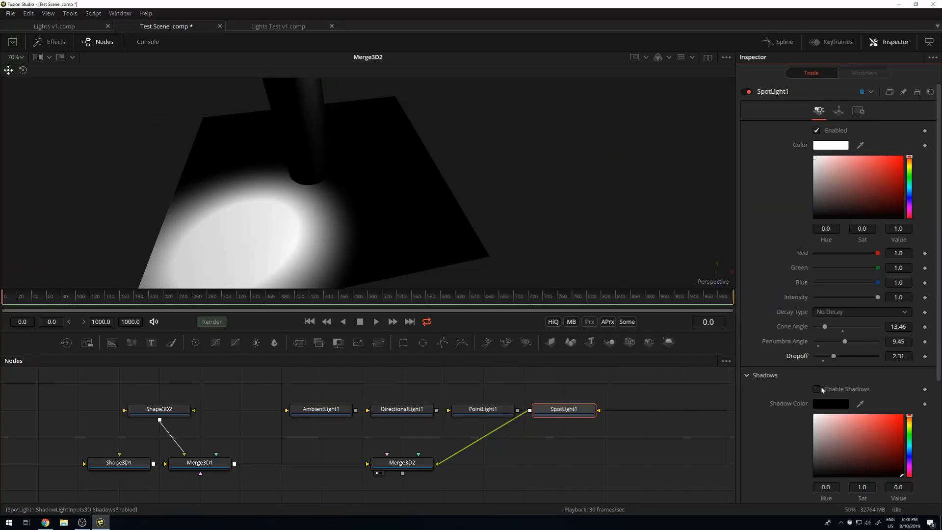
Enable shadows on SpotLight1, widen its cone angle to 33.31, and frame the cylinder's shadow
{"action": "left_click", "coordinate": [817, 389]}
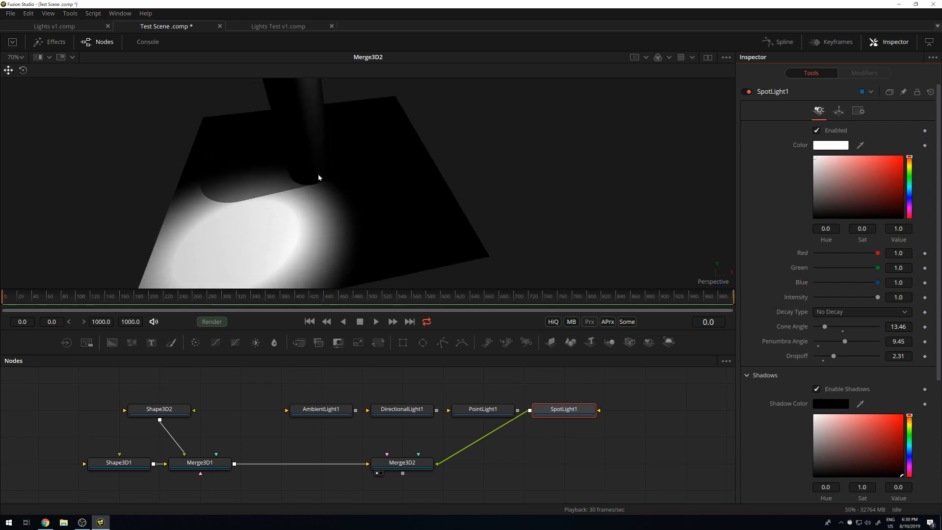
{"action": "left_click_drag", "start_coordinate": [825, 327], "coordinate": [839, 327]}
{"action": "left_click_drag", "start_coordinate": [304, 176], "coordinate": [302, 208]}
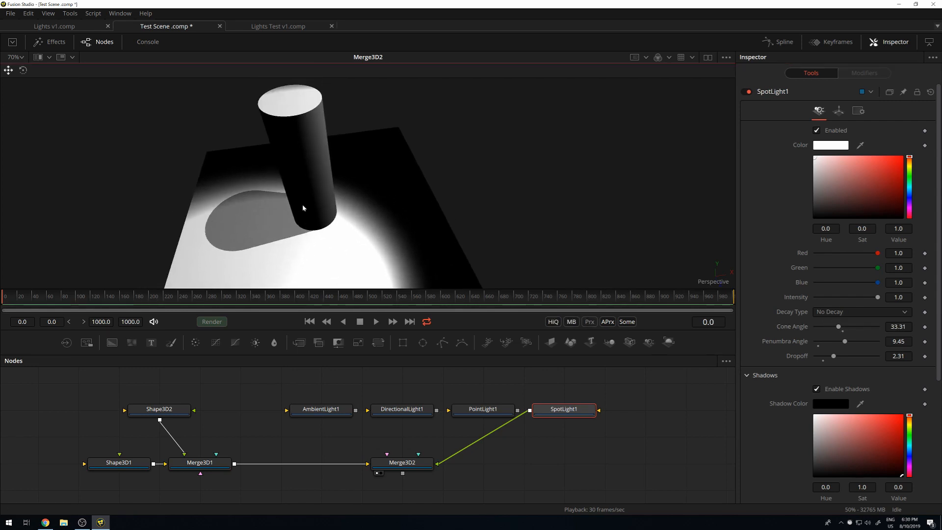
{"action": "scroll", "coordinate": [211, 261], "scroll_direction": "up", "scroll_amount": 3}
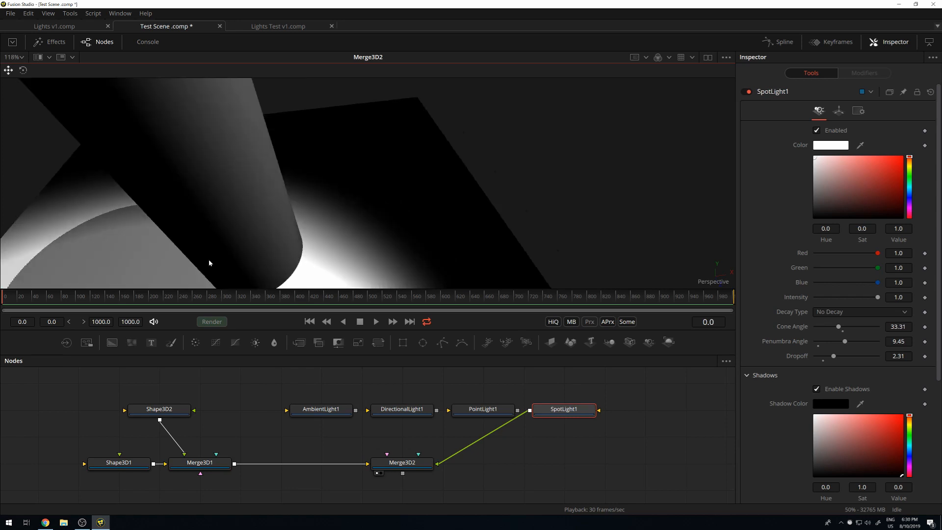
{"action": "left_click_drag", "start_coordinate": [209, 251], "coordinate": [324, 185]}
{"action": "scroll", "coordinate": [321, 184], "scroll_direction": "down", "scroll_amount": 3}
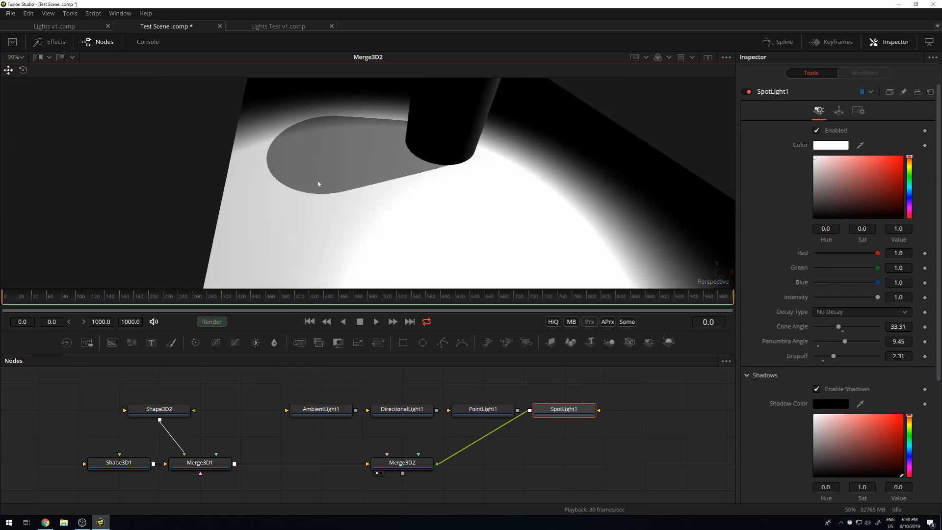
Lower SpotLight1's shadow map size to 173
{"action": "scroll", "coordinate": [862, 371], "scroll_direction": "down", "scroll_amount": 2}
{"action": "scroll", "coordinate": [862, 371], "scroll_direction": "down", "scroll_amount": 4}
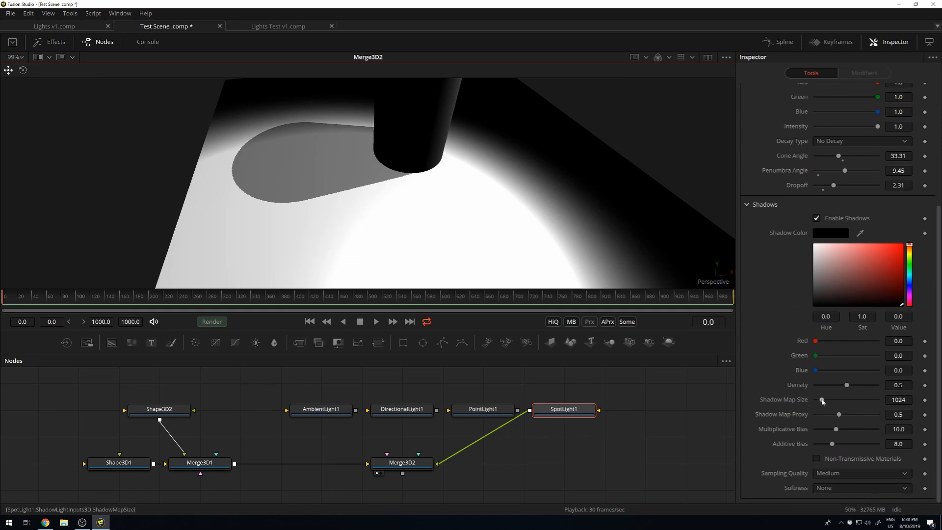
{"action": "left_click_drag", "start_coordinate": [819, 401], "coordinate": [816, 400]}
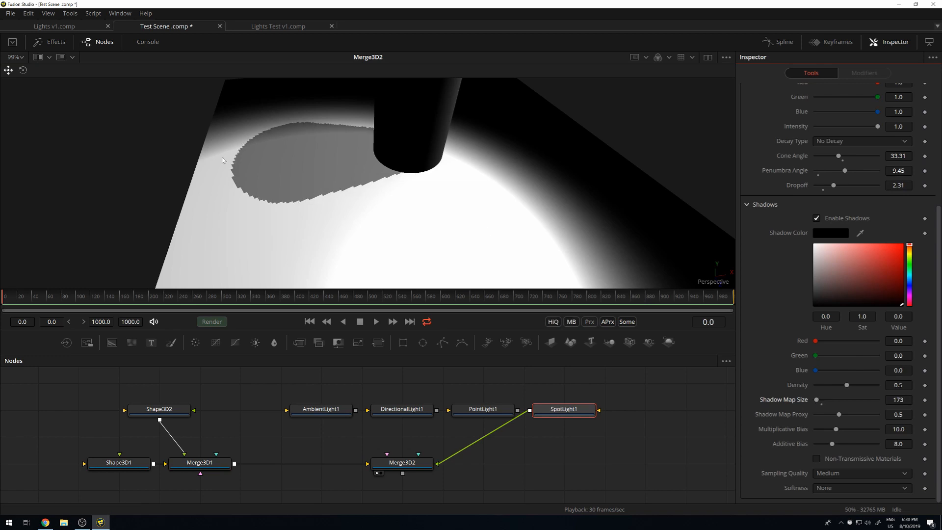
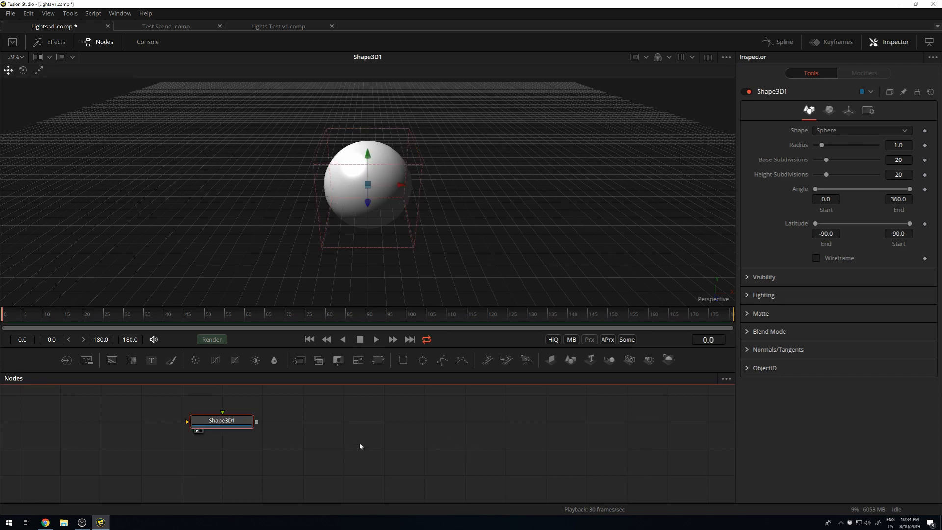
Add a Duplicate3D node after Shape3D1 in the Lights v1 composition
{"action": "key", "text": "shift+space"}
{"action": "type", "text": "DUPL"}
{"action": "key", "text": "Down"}
{"action": "key", "text": "Return"}
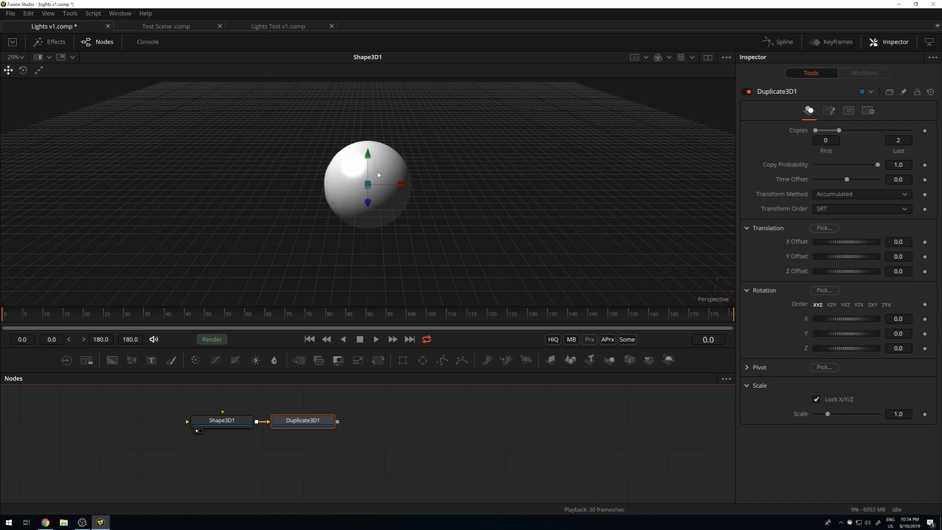
Set Duplicate3D1's last copy to 200 and show the node in the viewer
{"action": "left_click", "coordinate": [898, 140]}
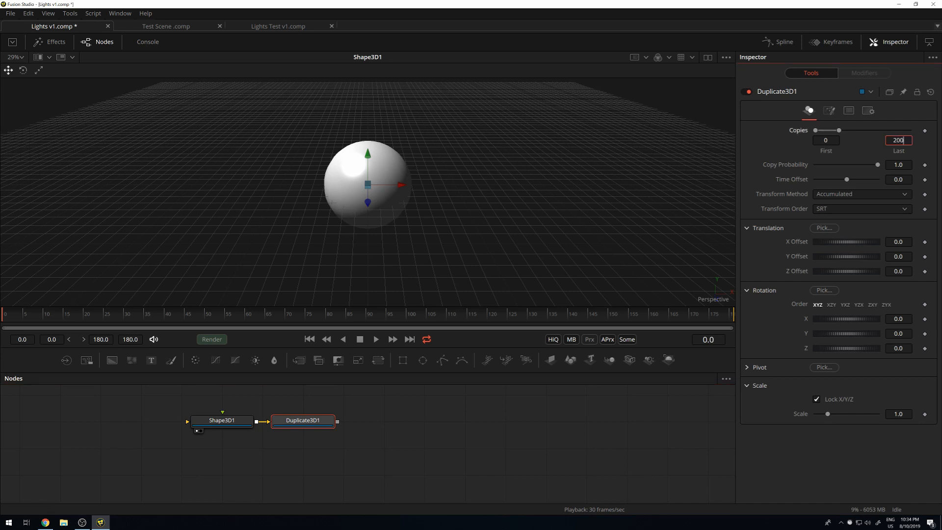
{"action": "key", "text": "Tab"}
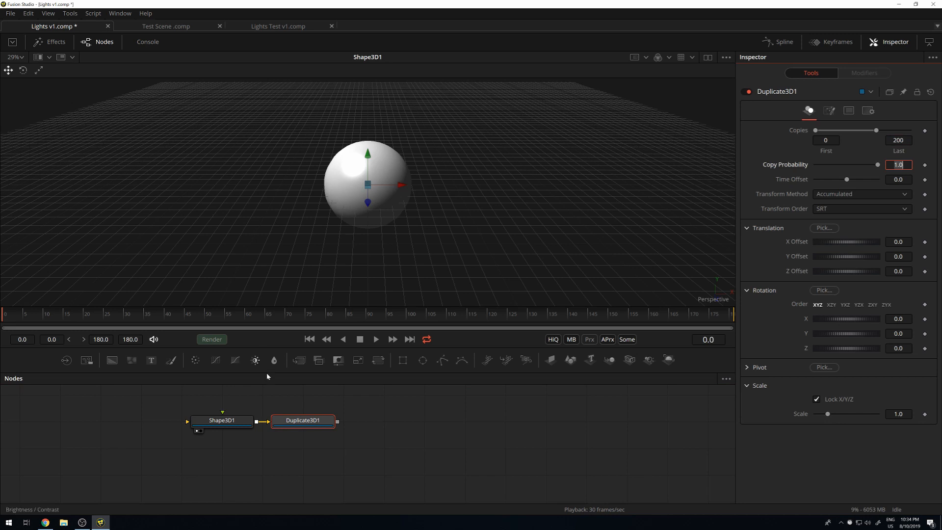
{"action": "left_click", "coordinate": [296, 420]}
{"action": "key", "text": "1"}
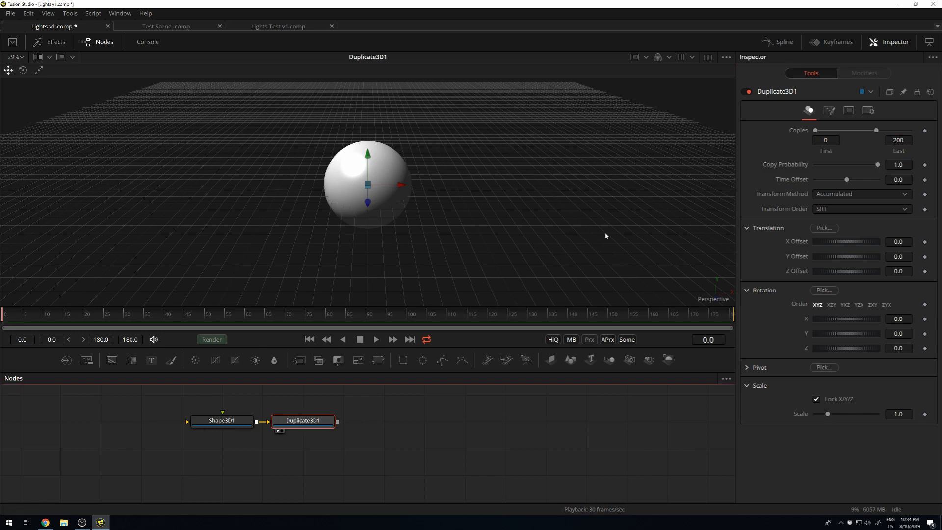
Try offsetting the sphere copies along X, and reset the X Offset to 0.0
{"action": "left_click", "coordinate": [829, 110]}
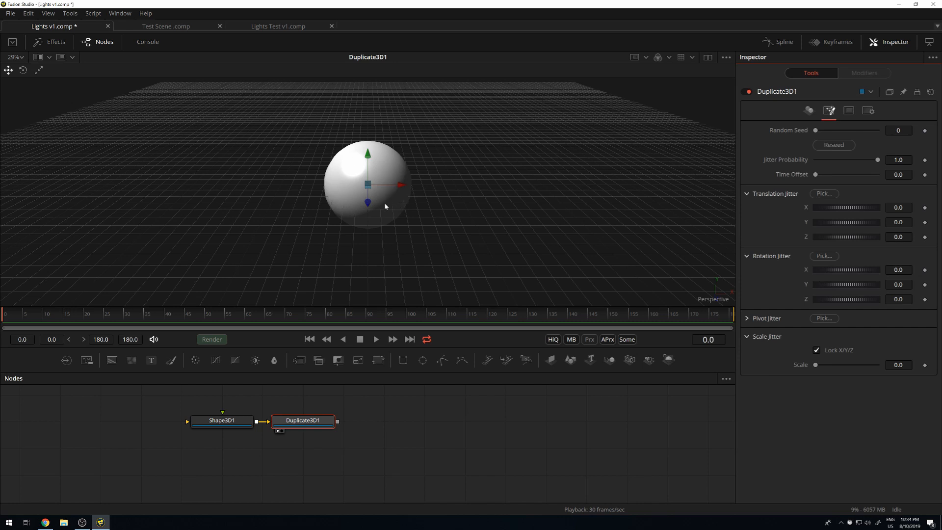
{"action": "left_click", "coordinate": [809, 110]}
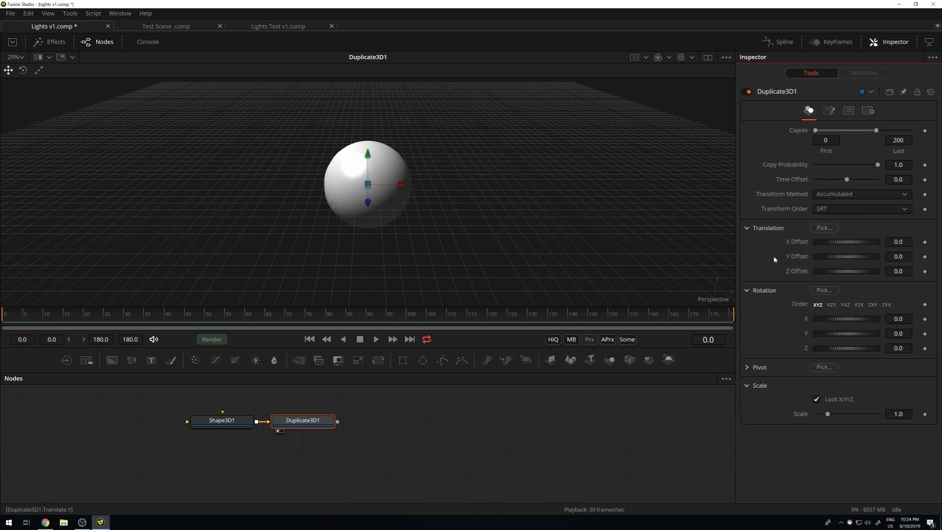
{"action": "left_click_drag", "start_coordinate": [828, 244], "coordinate": [790, 246]}
{"action": "double_click", "coordinate": [846, 246]}
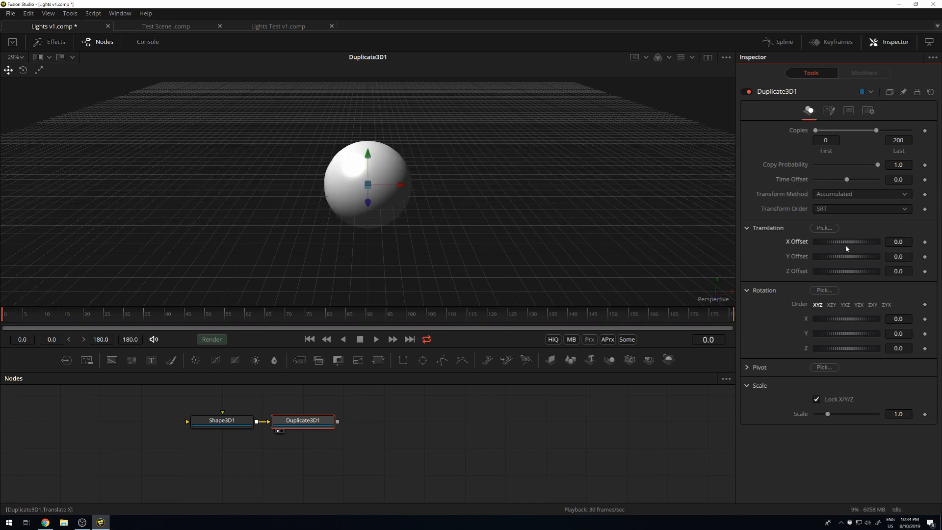
Scatter the copies with a translation jitter of 8.072 in X, 6.812 in Y and 5.232 in Z
{"action": "left_click", "coordinate": [830, 111]}
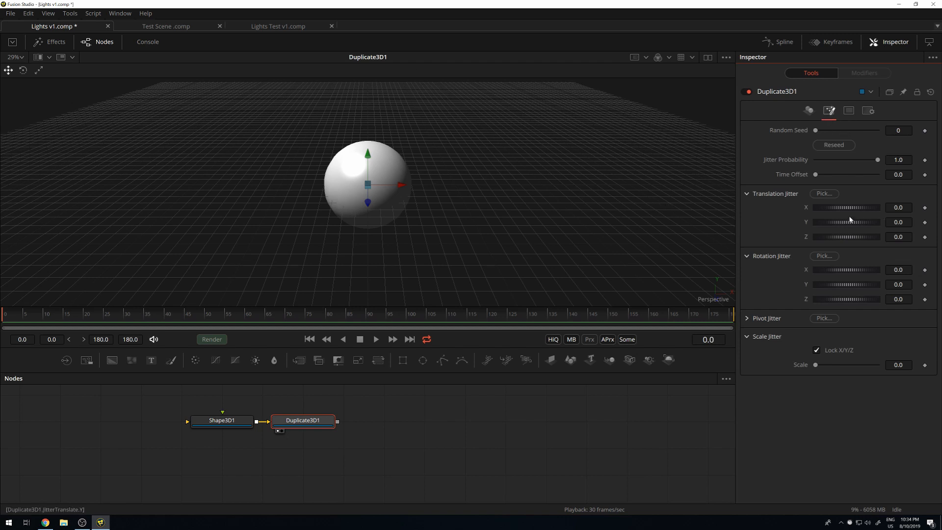
{"action": "left_click_drag", "start_coordinate": [838, 211], "coordinate": [931, 225]}
{"action": "left_click_drag", "start_coordinate": [850, 237], "coordinate": [940, 237]}
{"action": "scroll", "coordinate": [540, 194], "scroll_direction": "down", "scroll_amount": 6}
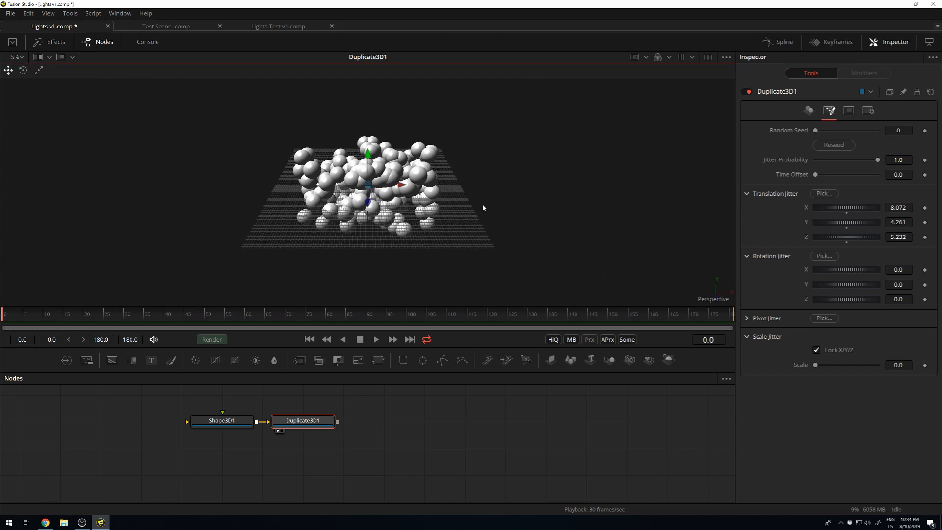
{"action": "scroll", "coordinate": [353, 195], "scroll_direction": "up", "scroll_amount": 2}
{"action": "left_click_drag", "start_coordinate": [852, 224], "coordinate": [935, 211]}
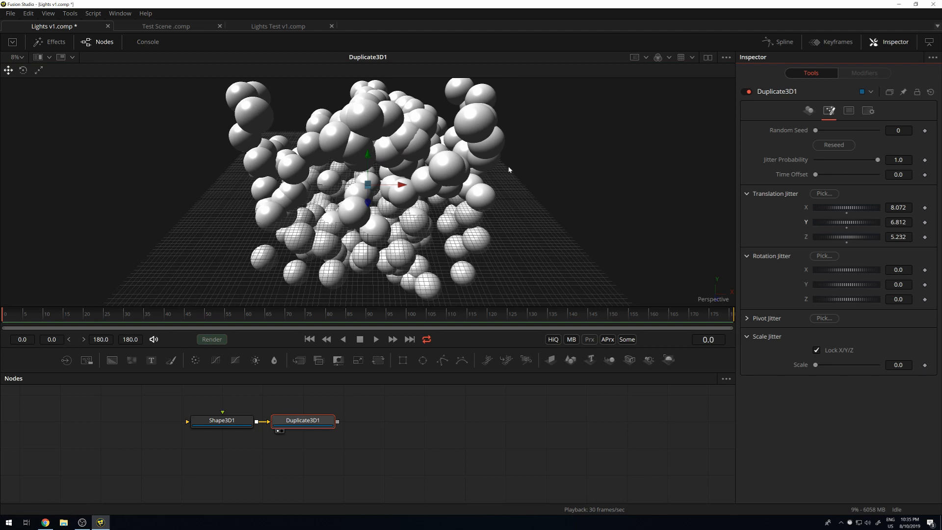
Reseed the jitter repeatedly to reach random seed 30921, and inspect the sphere arrangement from several angles
{"action": "left_click", "coordinate": [838, 146]}
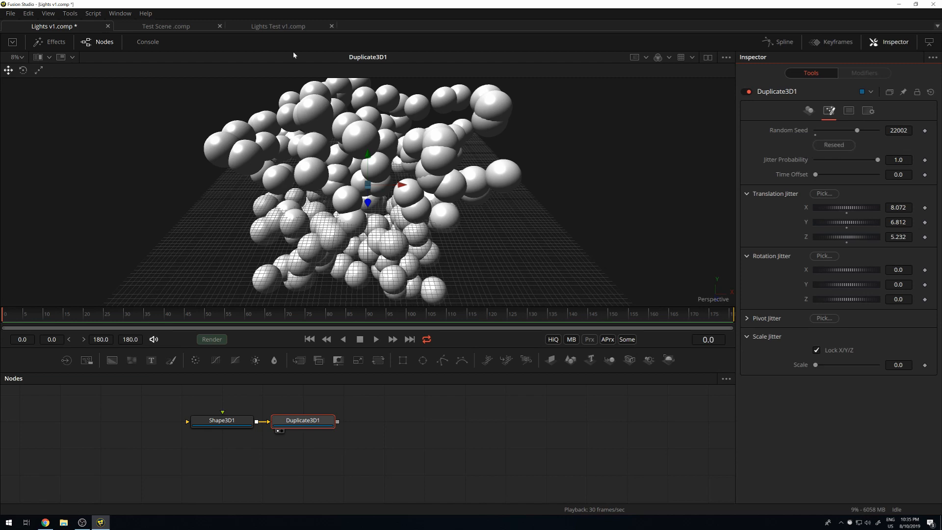
{"action": "left_click", "coordinate": [842, 147]}
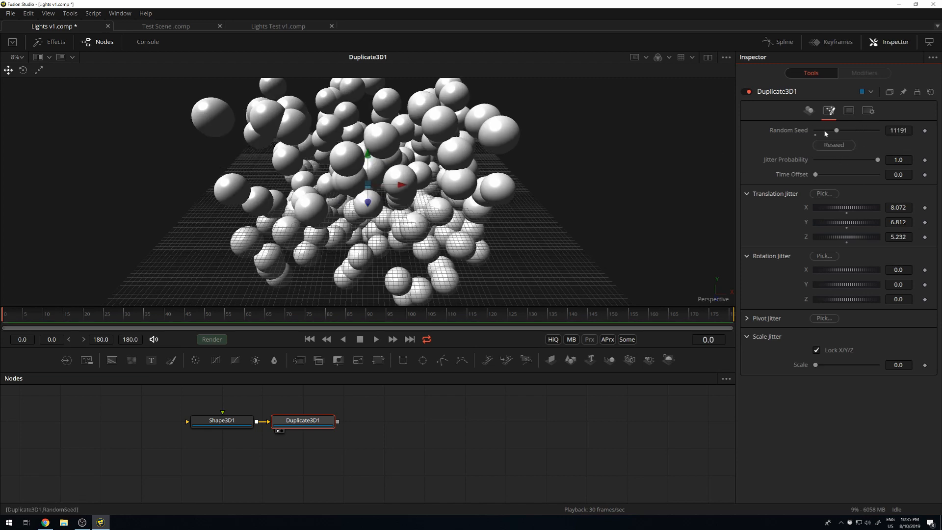
{"action": "left_click", "coordinate": [840, 146]}
{"action": "left_click", "coordinate": [840, 146]}
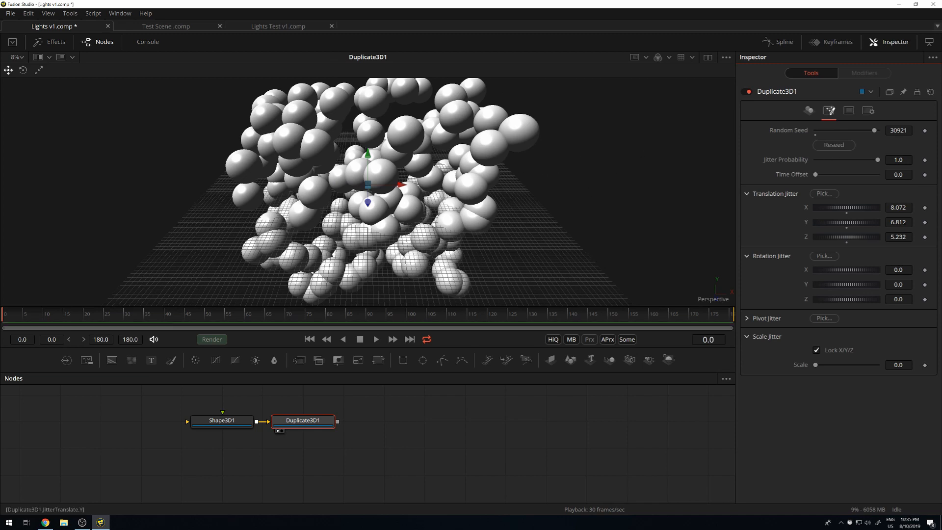
{"action": "left_click_drag", "start_coordinate": [544, 180], "coordinate": [342, 207]}
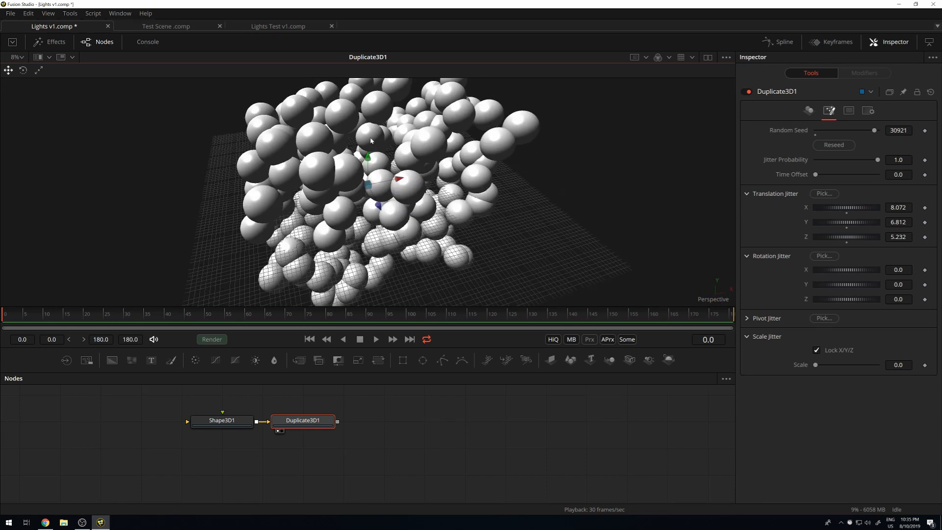
{"action": "left_click_drag", "start_coordinate": [566, 178], "coordinate": [544, 181]}
{"action": "left_click_drag", "start_coordinate": [483, 173], "coordinate": [384, 214]}
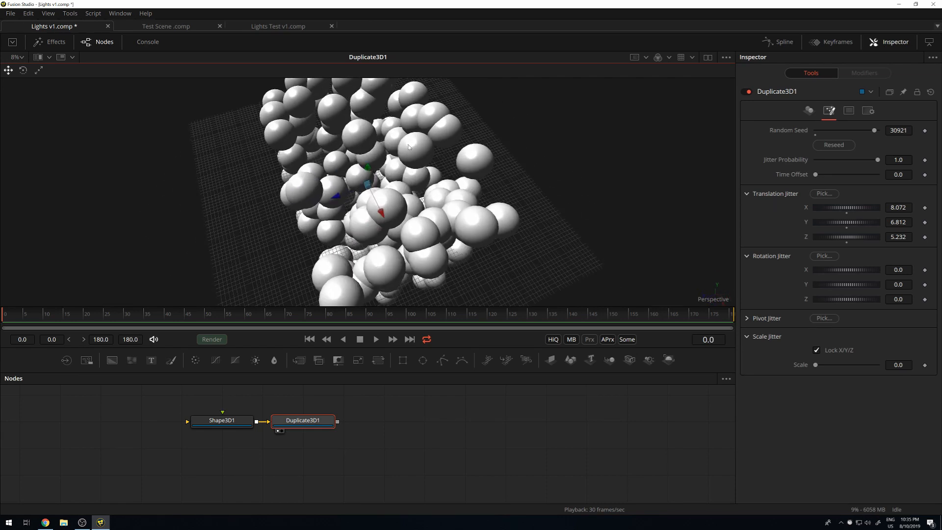
{"action": "left_click_drag", "start_coordinate": [338, 199], "coordinate": [589, 196]}
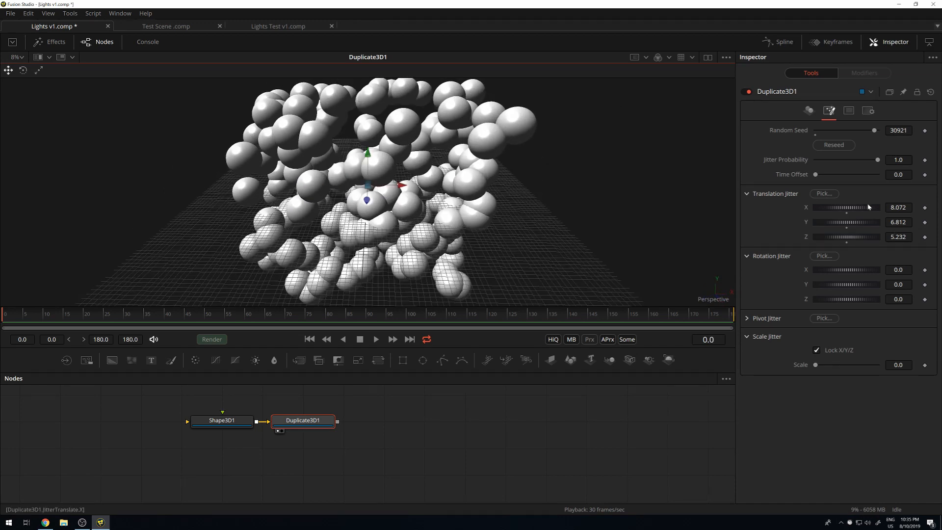
Link the Z translation jitter to the X jitter with the expression JitterTranslate.X
{"action": "left_click", "coordinate": [900, 238]}
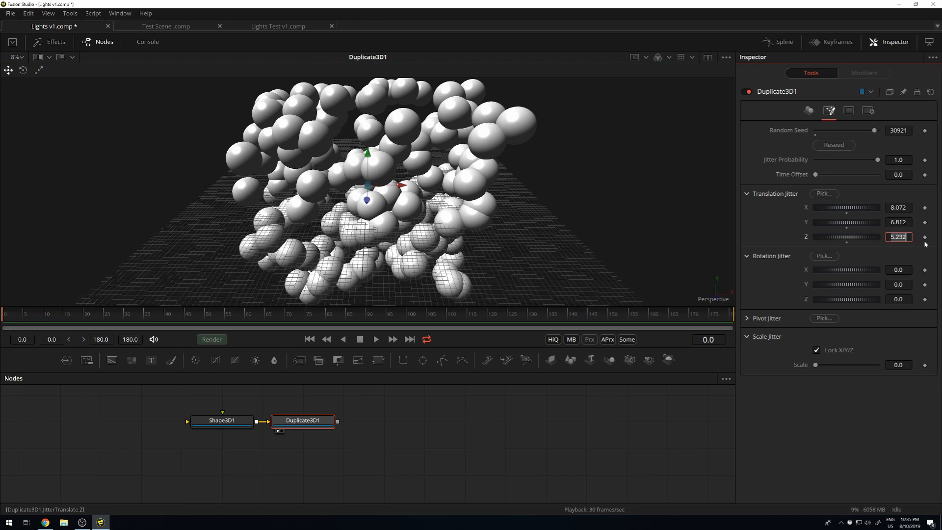
{"action": "type", "text": "="}
{"action": "key", "text": "Tab"}
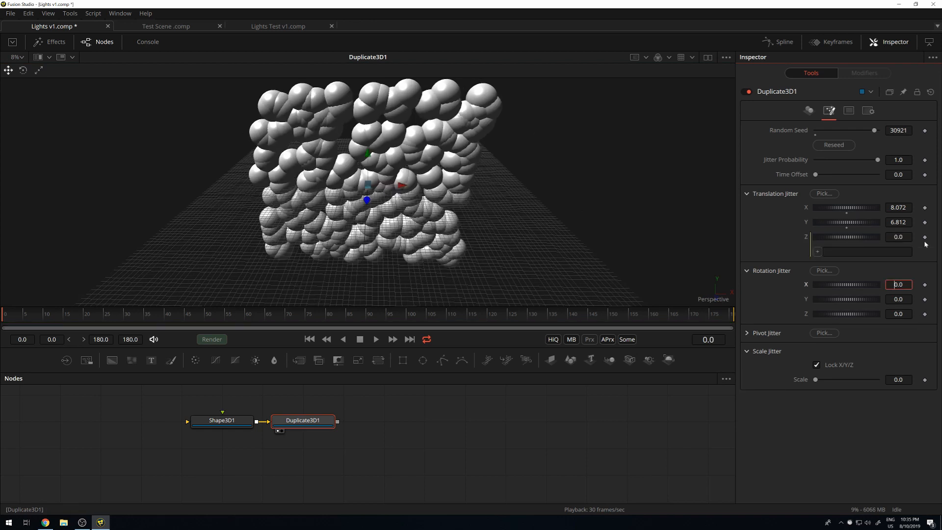
{"action": "mouse_move", "coordinate": [818, 251]}
{"action": "left_mouse_down"}
{"action": "mouse_move", "coordinate": [894, 223]}
{"action": "mouse_move", "coordinate": [896, 206]}
{"action": "mouse_move", "coordinate": [825, 257]}
{"action": "left_mouse_up"}
Link the Y translation jitter to JitterTranslate.X with an expression, set X to 8.42, and collapse the rotation jitter settings
{"action": "left_click_drag", "start_coordinate": [905, 206], "coordinate": [902, 207]}
{"action": "double_click", "coordinate": [899, 222]}
{"action": "type", "text": "="}
{"action": "key", "text": "Tab"}
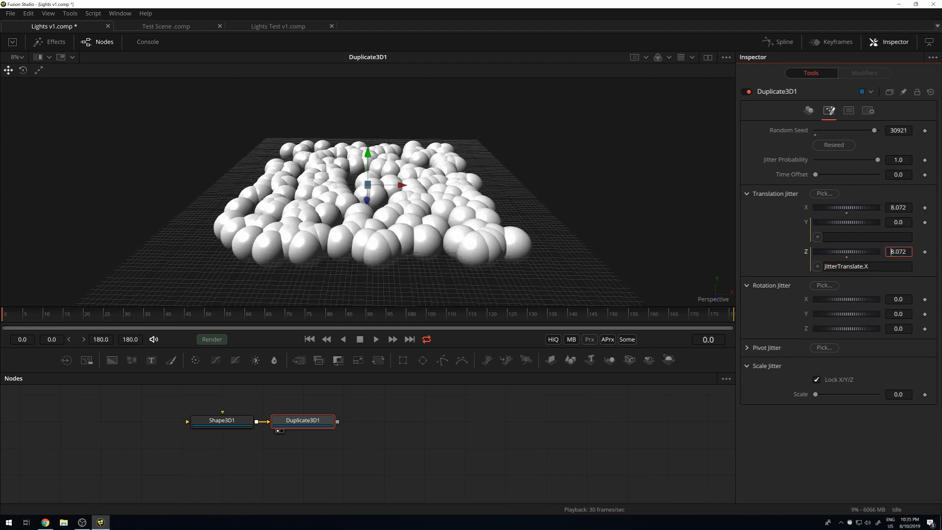
{"action": "left_click_drag", "start_coordinate": [817, 237], "coordinate": [872, 204]}
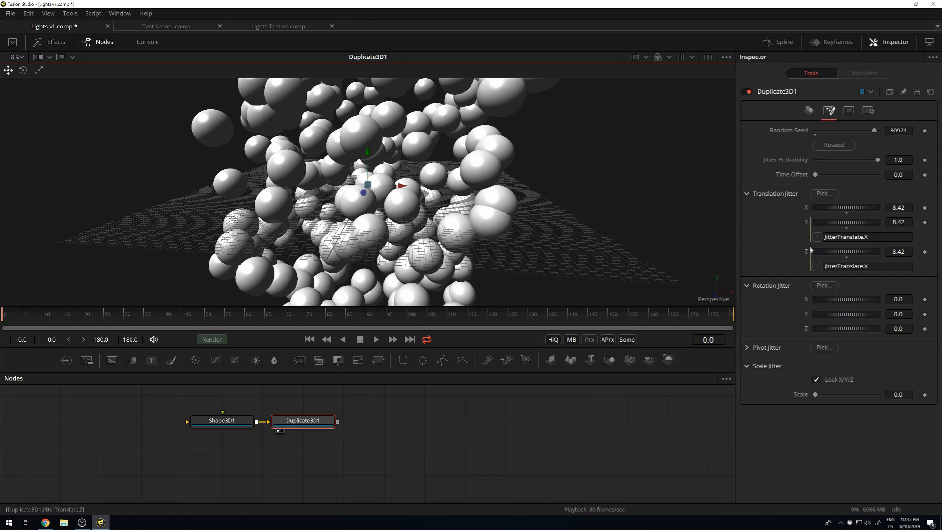
{"action": "left_click", "coordinate": [746, 285]}
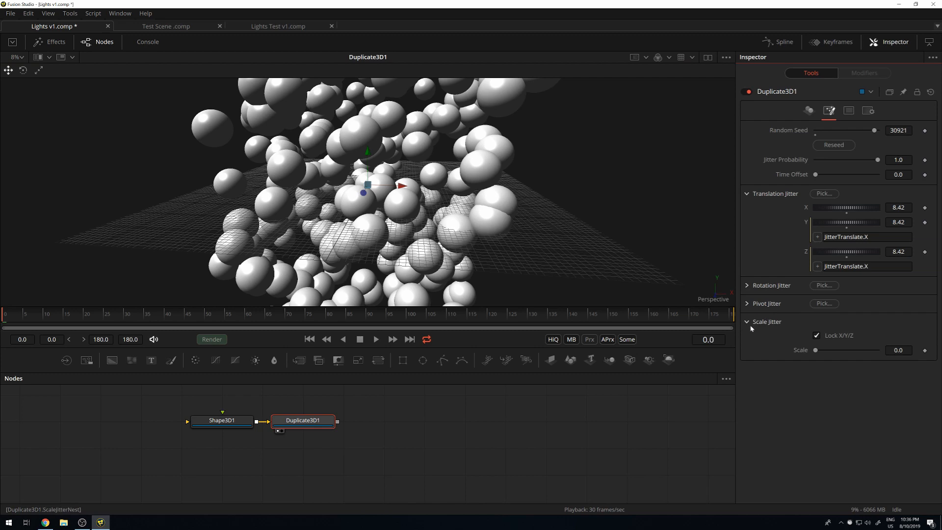
Set the duplicated spheres' scale jitter to 1.48 and their X translation jitter to 14.651
{"action": "left_click_drag", "start_coordinate": [816, 352], "coordinate": [862, 351]}
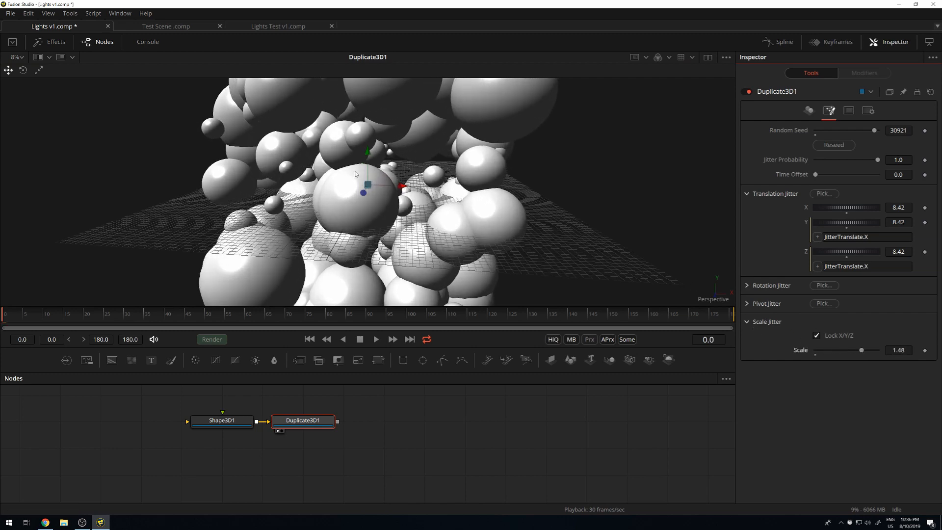
{"action": "mouse_move", "coordinate": [367, 181]}
{"action": "left_mouse_down"}
{"action": "mouse_move", "coordinate": [442, 172]}
{"action": "mouse_move", "coordinate": [370, 180]}
{"action": "left_mouse_up"}
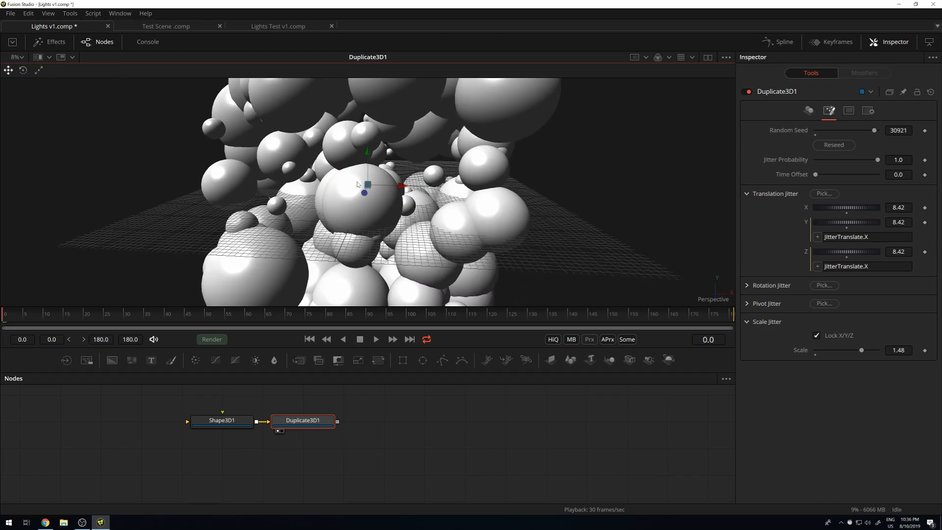
{"action": "mouse_move", "coordinate": [852, 211]}
{"action": "left_mouse_down"}
{"action": "mouse_move", "coordinate": [879, 211]}
{"action": "mouse_move", "coordinate": [577, 238]}
{"action": "left_mouse_up"}
Set the radius of the source sphere in Shape3D1 to 0.635
{"action": "left_click", "coordinate": [219, 421]}
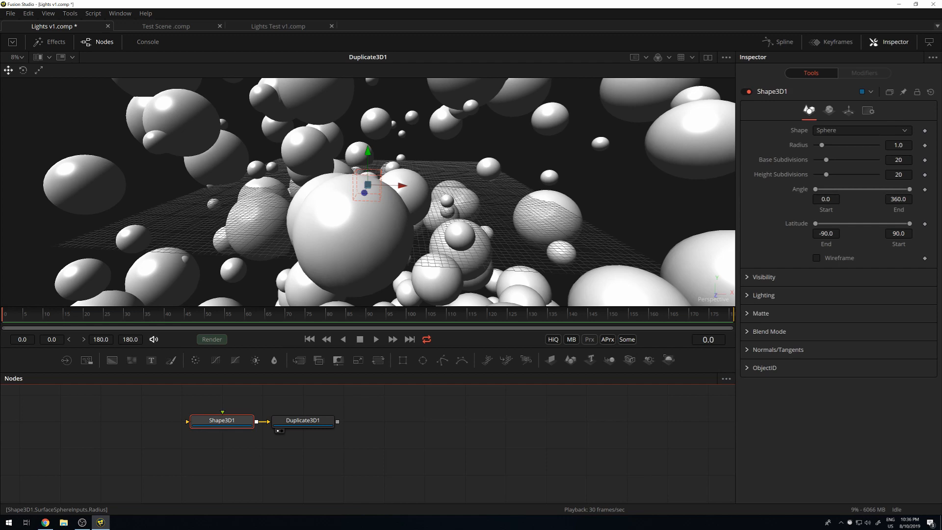
{"action": "left_click_drag", "start_coordinate": [822, 146], "coordinate": [820, 145]}
{"action": "left_click_drag", "start_coordinate": [448, 177], "coordinate": [675, 169]}
Add a Merge3D node after Duplicate3D1 and align it in the same row of the node graph
{"action": "left_click", "coordinate": [303, 420]}
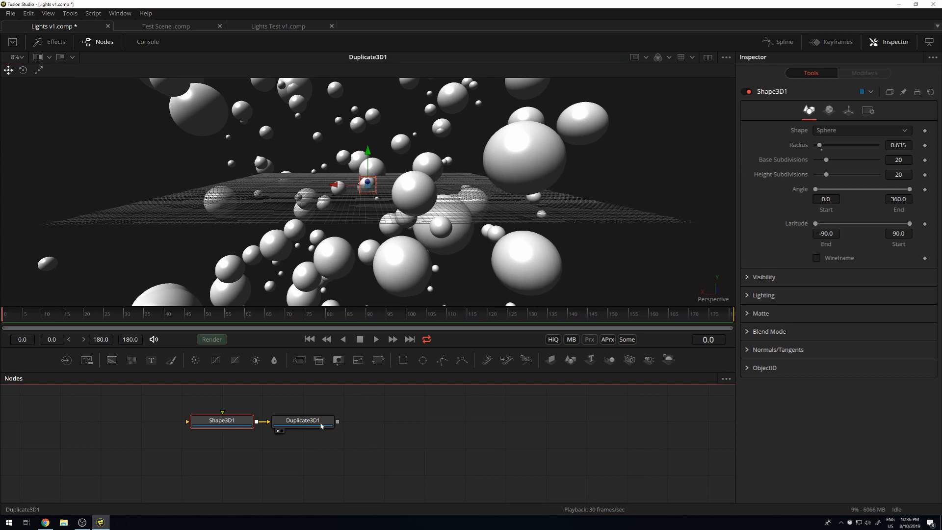
{"action": "left_click", "coordinate": [610, 360]}
{"action": "left_click_drag", "start_coordinate": [391, 431], "coordinate": [391, 458]}
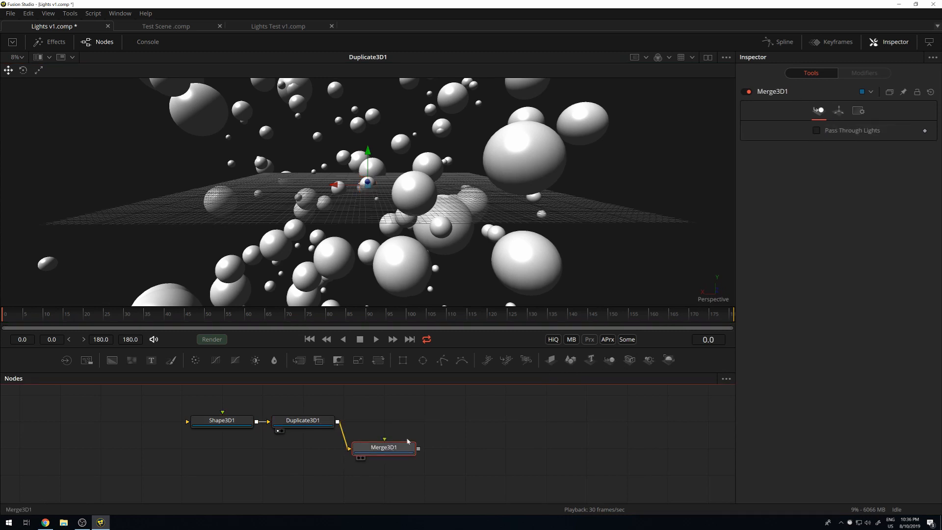
{"action": "left_click_drag", "start_coordinate": [406, 442], "coordinate": [414, 428]}
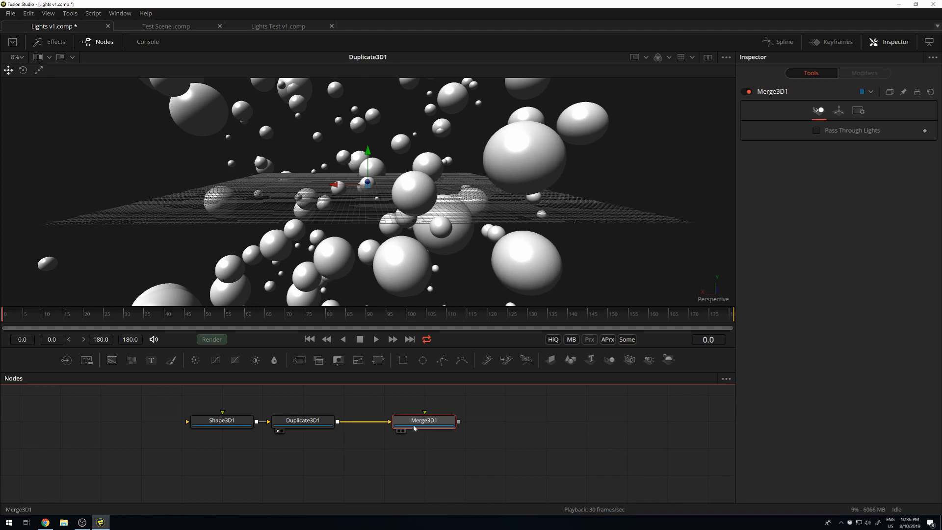
Add a Text3D node above the row and connect its output to Merge3D1
{"action": "scroll", "coordinate": [389, 414], "scroll_direction": "up", "scroll_amount": 1}
{"action": "left_click", "coordinate": [345, 412]}
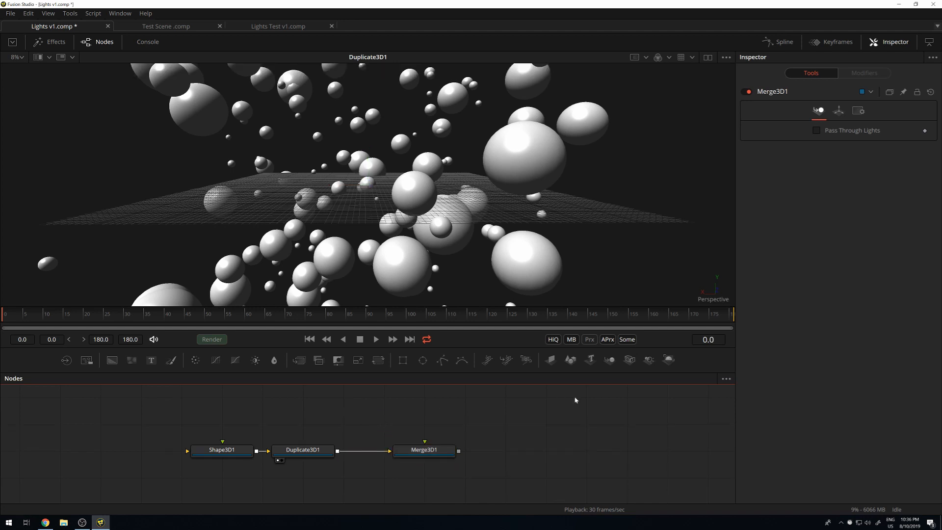
{"action": "left_click", "coordinate": [591, 360]}
{"action": "left_click_drag", "start_coordinate": [378, 411], "coordinate": [433, 466]}
{"action": "left_click", "coordinate": [434, 467]}
{"action": "left_click", "coordinate": [353, 412]}
Set the styled text of Text3D1 to "Light"
{"action": "left_click", "coordinate": [854, 167]}
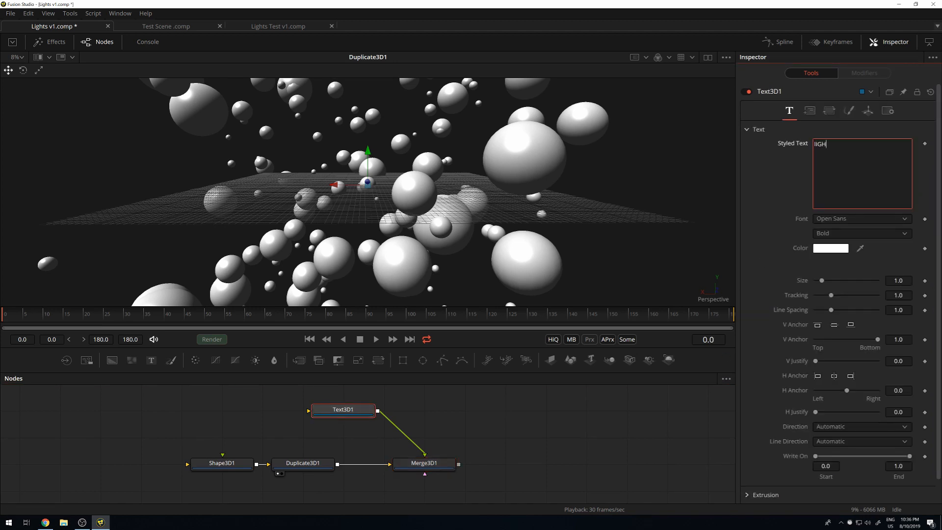
{"action": "key", "text": "Caps_Lock"}
{"action": "type", "text": "Li"}
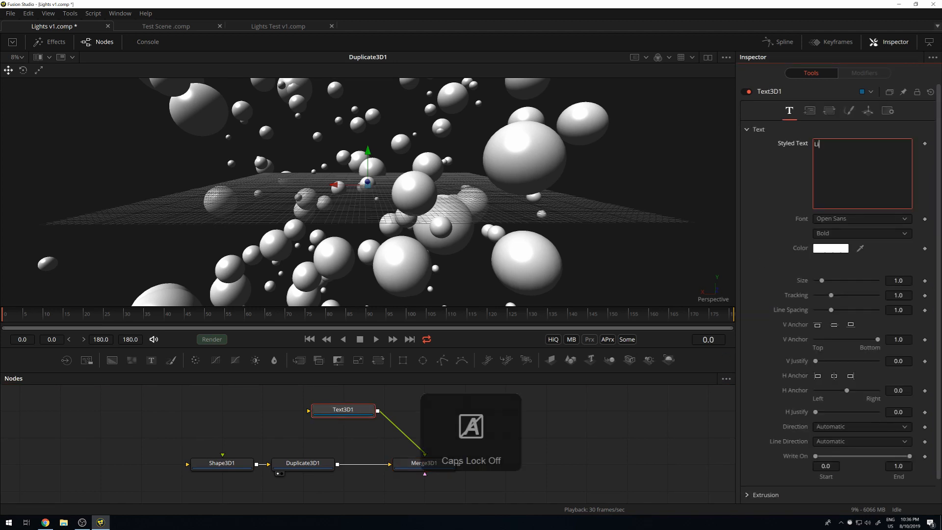
{"action": "type", "text": "ght"}
Move the 3D text forward by setting its Z translation to 1.01
{"action": "left_click", "coordinate": [466, 405]}
{"action": "scroll", "coordinate": [412, 162], "scroll_direction": "up", "scroll_amount": 10}
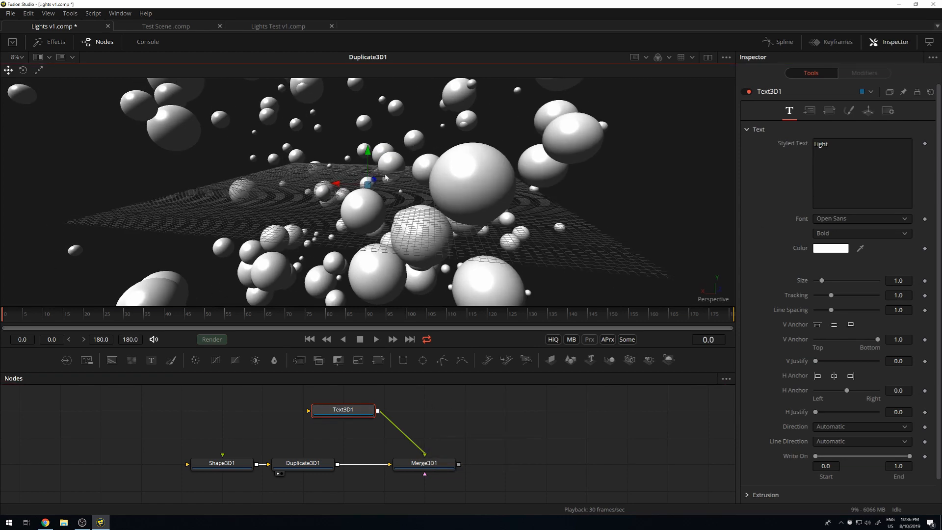
{"action": "left_click_drag", "start_coordinate": [426, 173], "coordinate": [341, 232]}
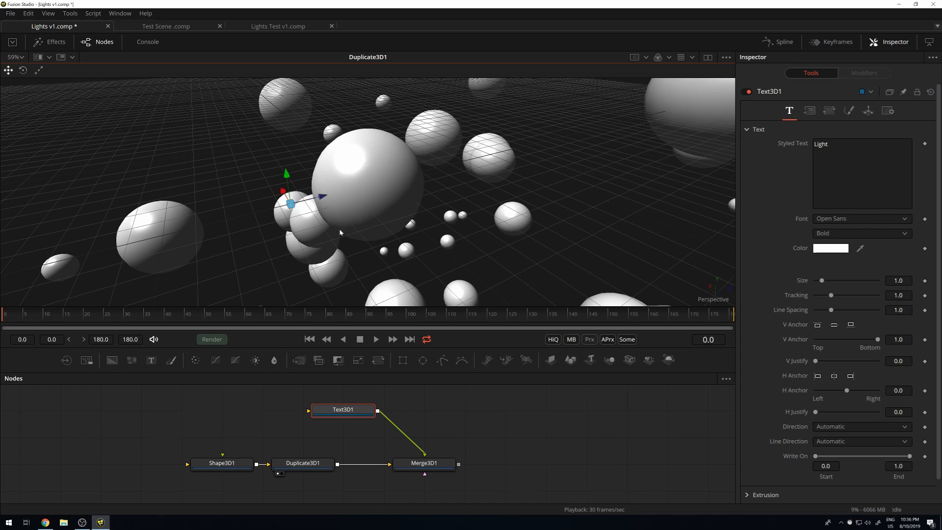
{"action": "left_click", "coordinate": [442, 466]}
{"action": "left_click", "coordinate": [350, 410]}
{"action": "mouse_move", "coordinate": [402, 189]}
{"action": "left_mouse_down"}
{"action": "mouse_move", "coordinate": [277, 180]}
{"action": "mouse_move", "coordinate": [413, 196]}
{"action": "left_mouse_up"}
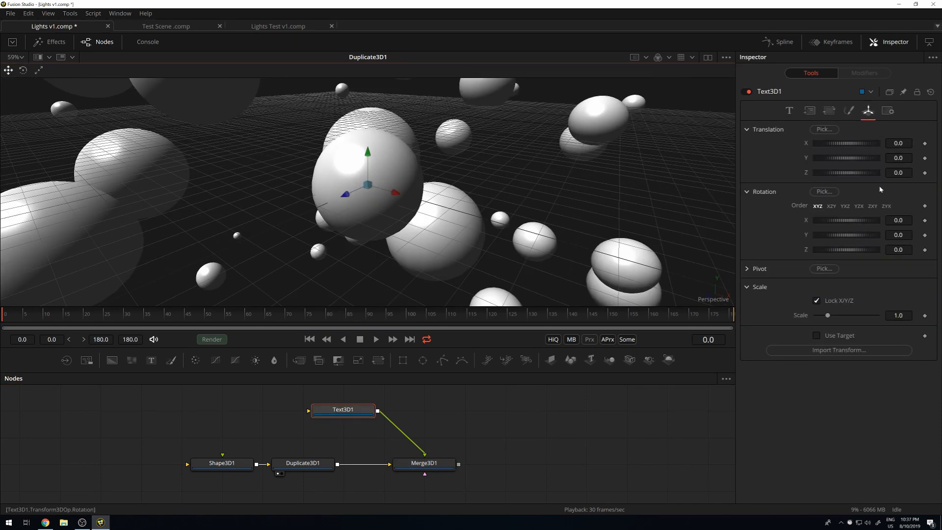
{"action": "left_click_drag", "start_coordinate": [862, 178], "coordinate": [847, 175]}
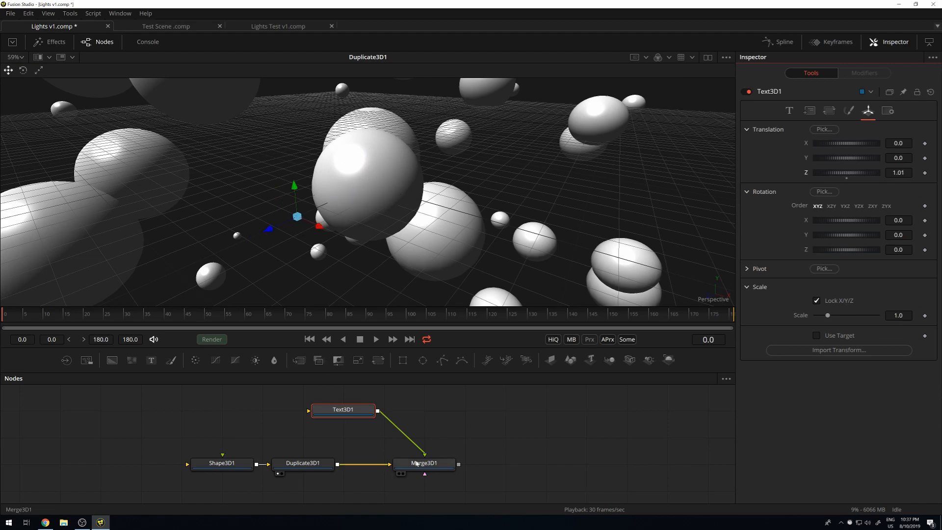
Show Merge3D1 in the viewer so the text and the spheres are displayed together
{"action": "left_click", "coordinate": [444, 464]}
{"action": "key", "text": "1"}
{"action": "mouse_move", "coordinate": [483, 221]}
{"action": "left_mouse_down"}
{"action": "mouse_move", "coordinate": [384, 230]}
{"action": "mouse_move", "coordinate": [498, 219]}
{"action": "left_mouse_up"}
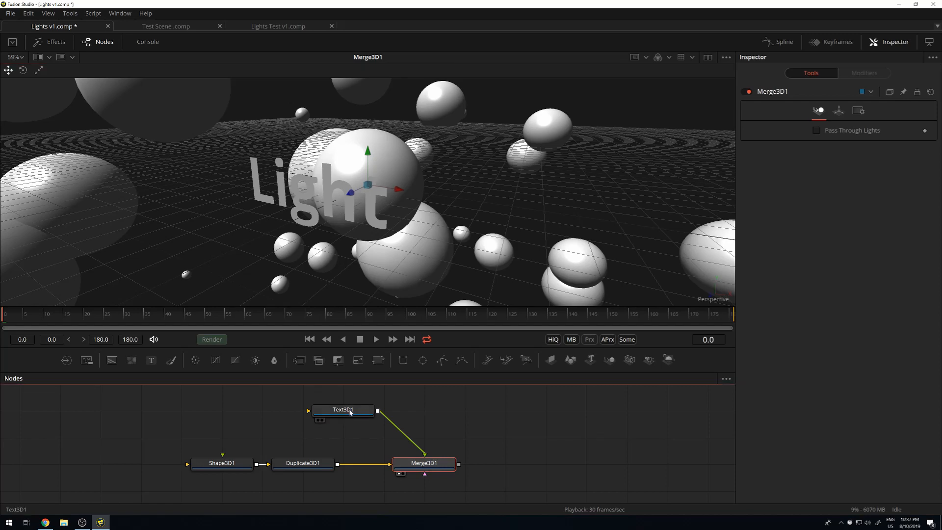
Extrude the "Light" text with an extrusion depth of 0.0787
{"action": "left_click", "coordinate": [321, 414]}
{"action": "left_click_drag", "start_coordinate": [429, 188], "coordinate": [371, 192]}
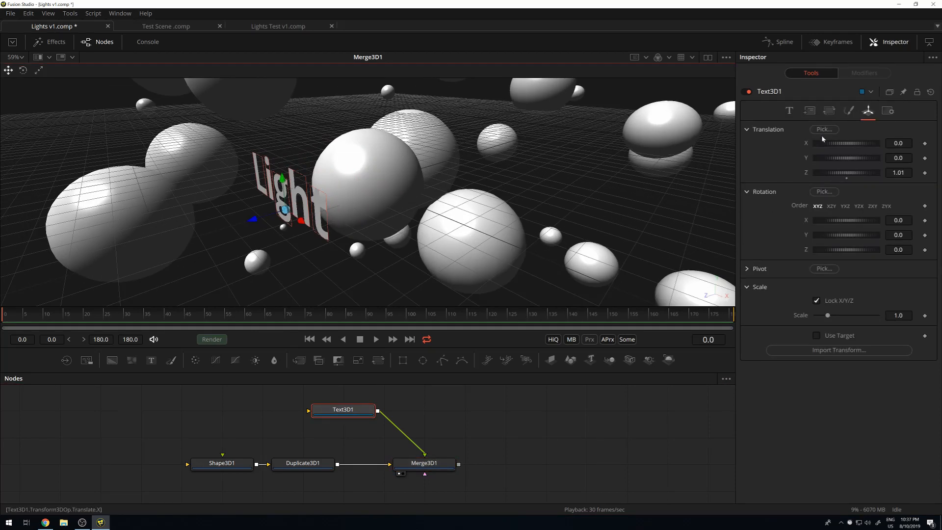
{"action": "left_click", "coordinate": [789, 111]}
{"action": "scroll", "coordinate": [798, 318], "scroll_direction": "down", "scroll_amount": 1}
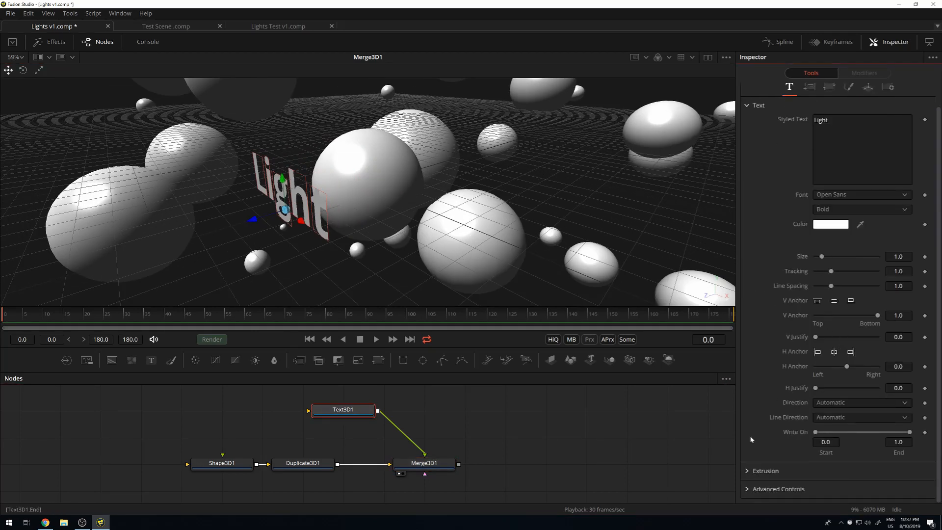
{"action": "left_click", "coordinate": [748, 470]}
{"action": "scroll", "coordinate": [862, 395], "scroll_direction": "down", "scroll_amount": 4}
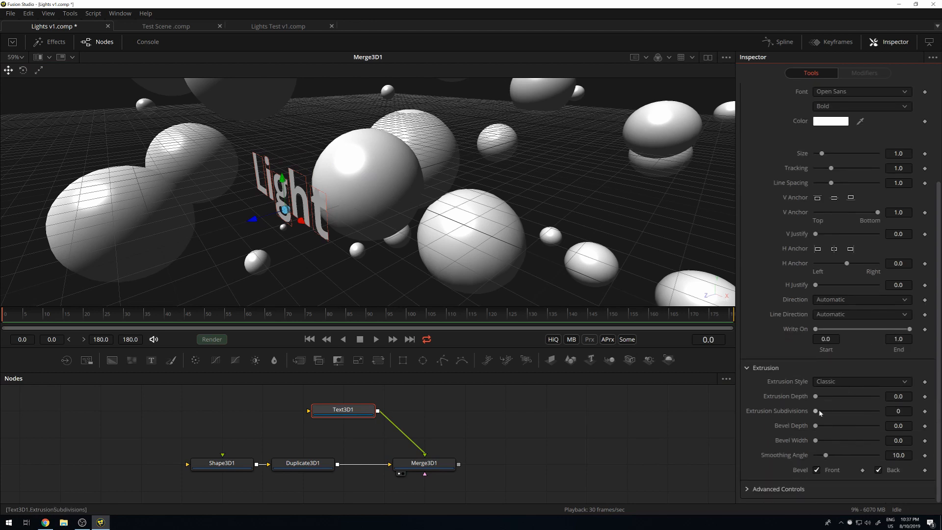
{"action": "left_click_drag", "start_coordinate": [816, 396], "coordinate": [840, 396]}
Inspect the extruded text among the spheres from the front, both close up and from far away
{"action": "left_click_drag", "start_coordinate": [350, 247], "coordinate": [427, 238]}
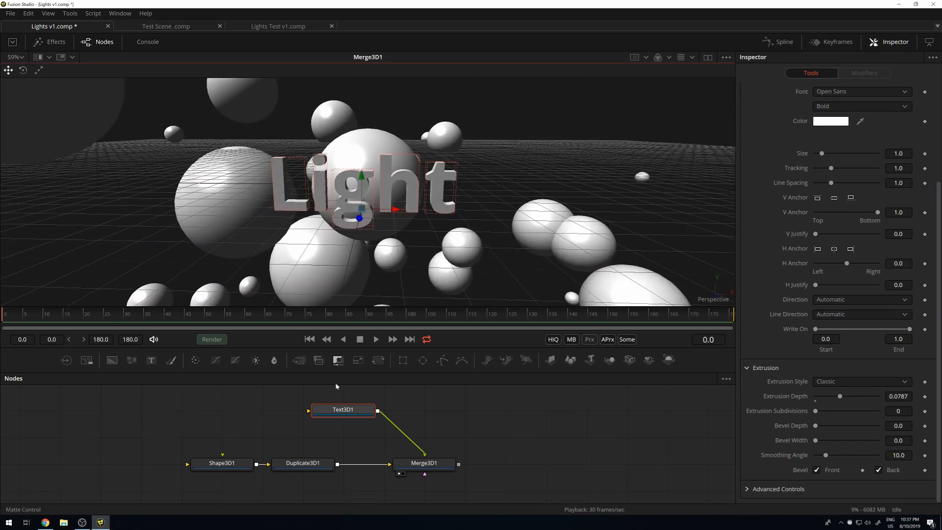
{"action": "scroll", "coordinate": [456, 172], "scroll_direction": "down", "scroll_amount": 10}
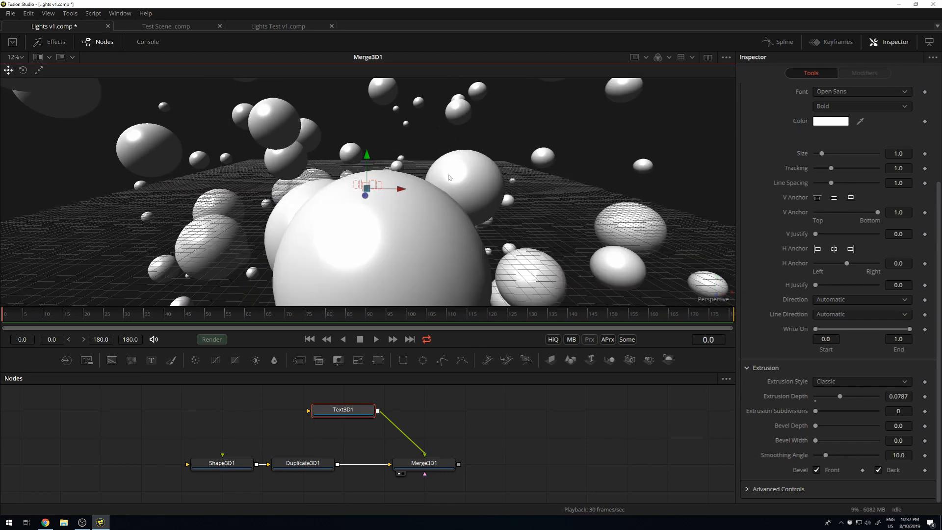
{"action": "scroll", "coordinate": [447, 182], "scroll_direction": "up", "scroll_amount": 2}
{"action": "scroll", "coordinate": [444, 183], "scroll_direction": "up", "scroll_amount": 4}
{"action": "scroll", "coordinate": [427, 186], "scroll_direction": "down", "scroll_amount": 4}
{"action": "scroll", "coordinate": [428, 187], "scroll_direction": "up", "scroll_amount": 4}
{"action": "scroll", "coordinate": [428, 186], "scroll_direction": "up", "scroll_amount": 5}
{"action": "scroll", "coordinate": [444, 238], "scroll_direction": "down", "scroll_amount": 4}
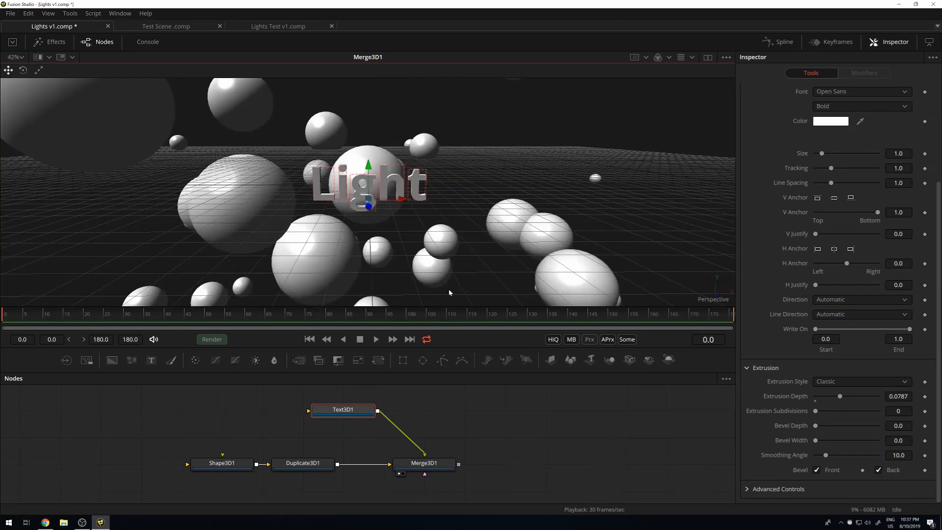
Add a second Merge3D after Merge3D1, with a Camera3D feeding it and a Renderer3D on its output
{"action": "left_click", "coordinate": [424, 462]}
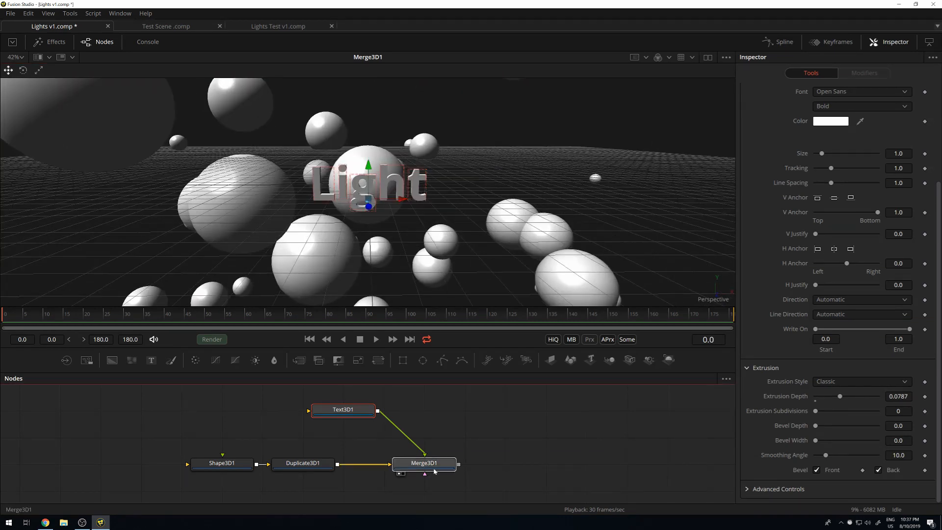
{"action": "left_click", "coordinate": [609, 359]}
{"action": "left_click_drag", "start_coordinate": [514, 466], "coordinate": [590, 467]}
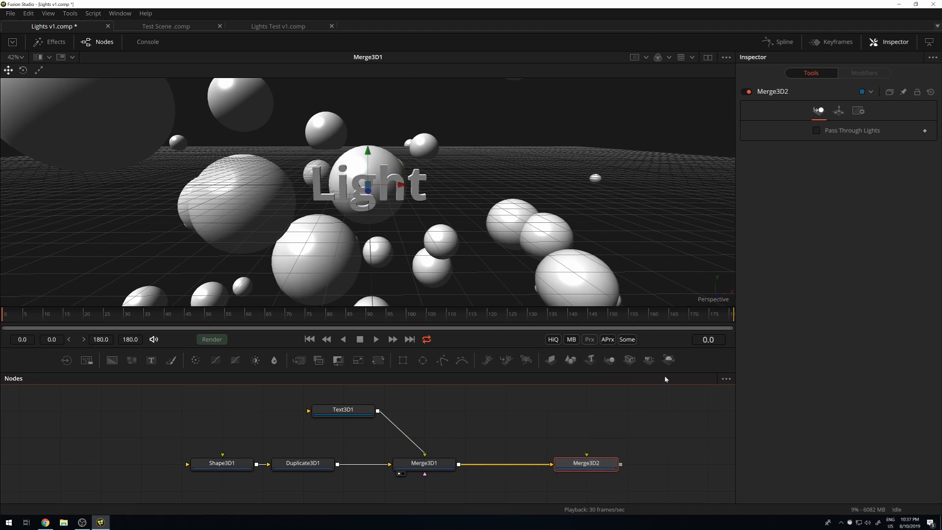
{"action": "left_click", "coordinate": [668, 359]}
{"action": "left_click_drag", "start_coordinate": [632, 369], "coordinate": [609, 426]}
Split the display into two viewers and show Renderer3D1 in the second one
{"action": "left_click", "coordinate": [689, 465]}
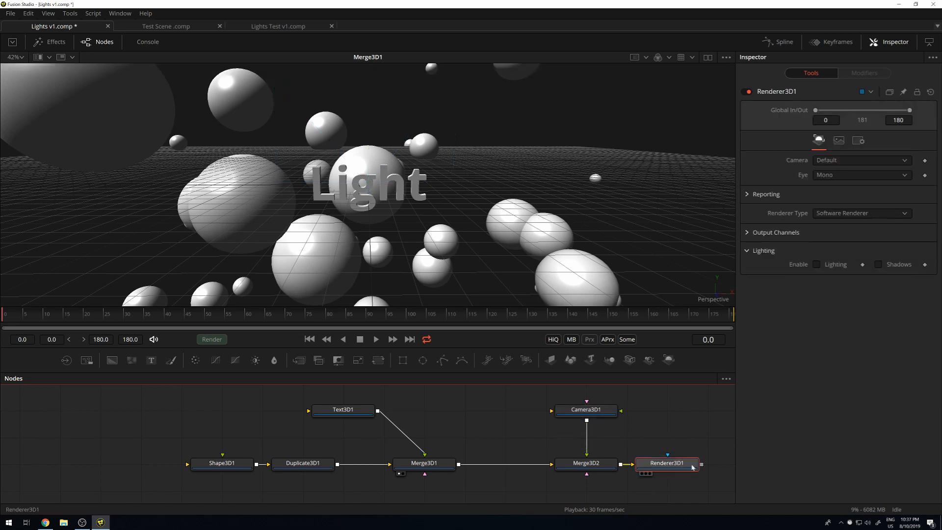
{"action": "left_click", "coordinate": [708, 57]}
{"action": "key", "text": "2"}
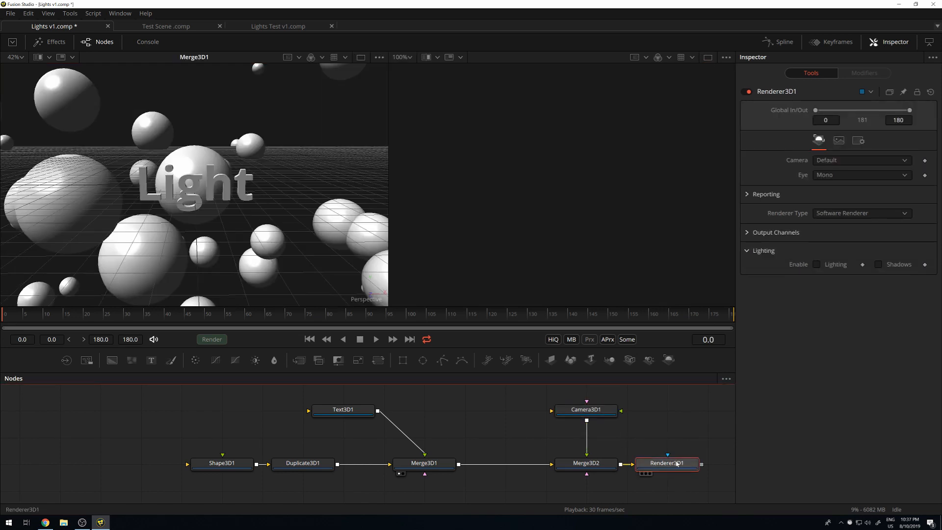
Move Camera3D1 backward along its Z axis, away from the centre of the sphere cluster
{"action": "left_click", "coordinate": [602, 414]}
{"action": "left_click_drag", "start_coordinate": [198, 237], "coordinate": [208, 205]}
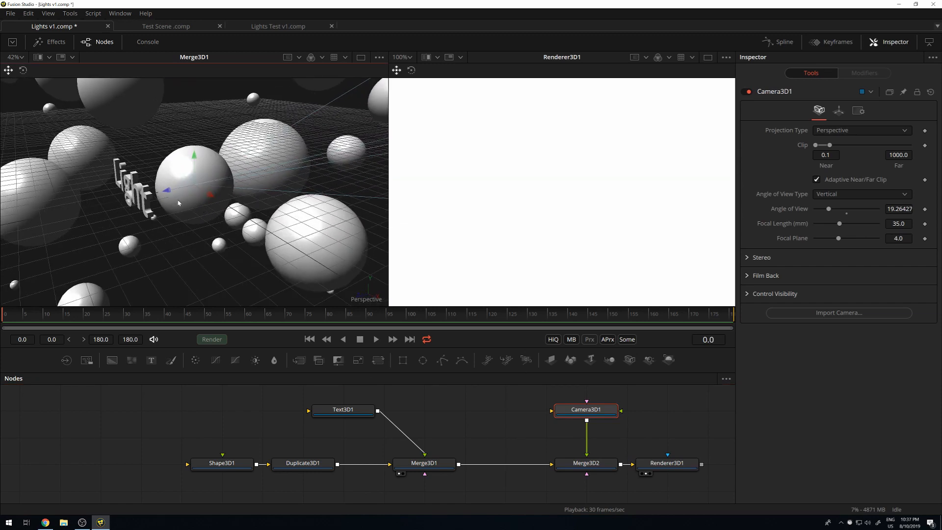
{"action": "scroll", "coordinate": [68, 223], "scroll_direction": "down", "scroll_amount": 5}
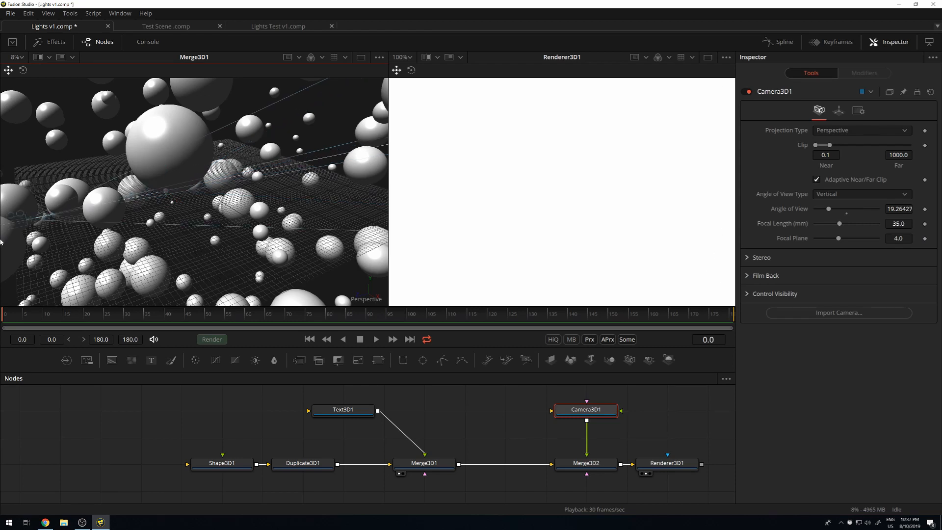
{"action": "scroll", "coordinate": [137, 216], "scroll_direction": "down", "scroll_amount": 3}
{"action": "left_click_drag", "start_coordinate": [119, 200], "coordinate": [107, 203]}
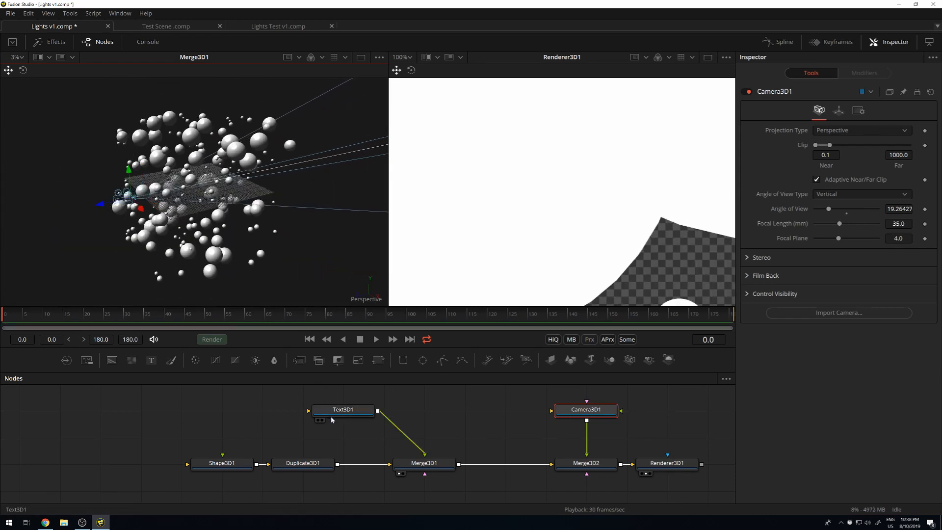
{"action": "left_click_drag", "start_coordinate": [206, 257], "coordinate": [149, 185]}
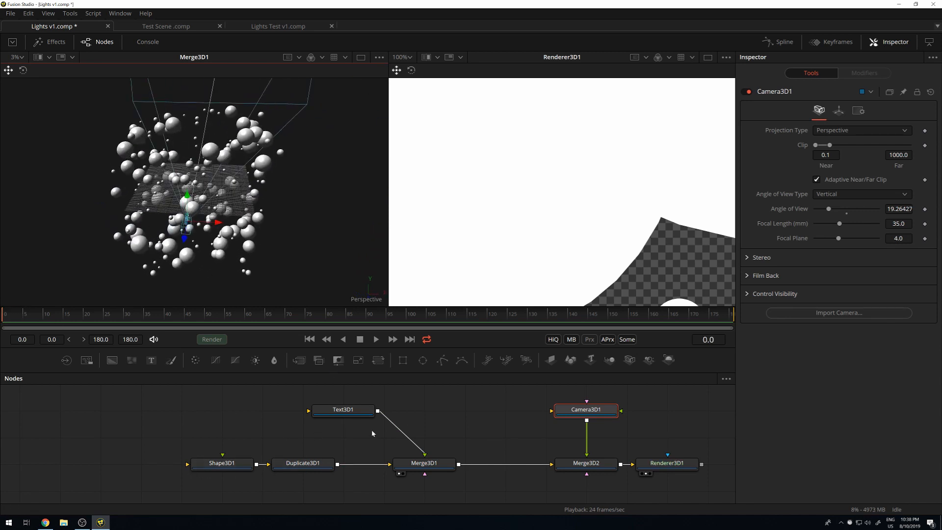
Shift Shape3D1 and Duplicate3D1 together away from Merge3D1 to make room for another node
{"action": "left_click", "coordinate": [319, 468]}
{"action": "left_click_drag", "start_coordinate": [335, 490], "coordinate": [140, 442]}
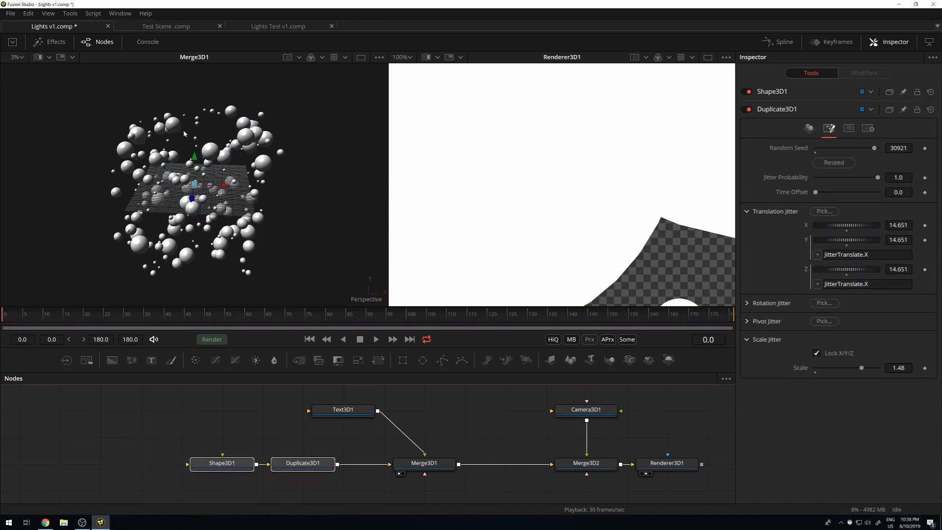
{"action": "left_click_drag", "start_coordinate": [305, 465], "coordinate": [223, 465]}
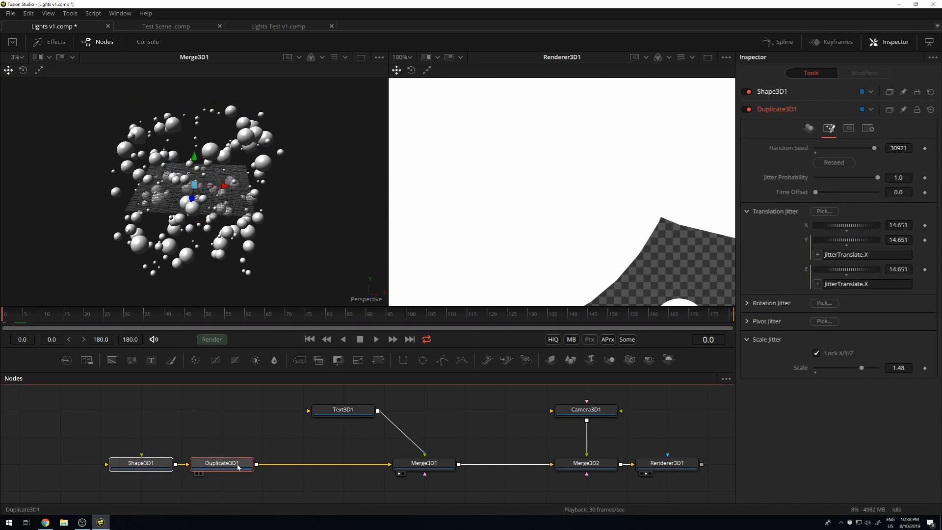
Insert a Transform 3D node between Duplicate3D1 and Merge3D1
{"action": "left_click", "coordinate": [229, 463]}
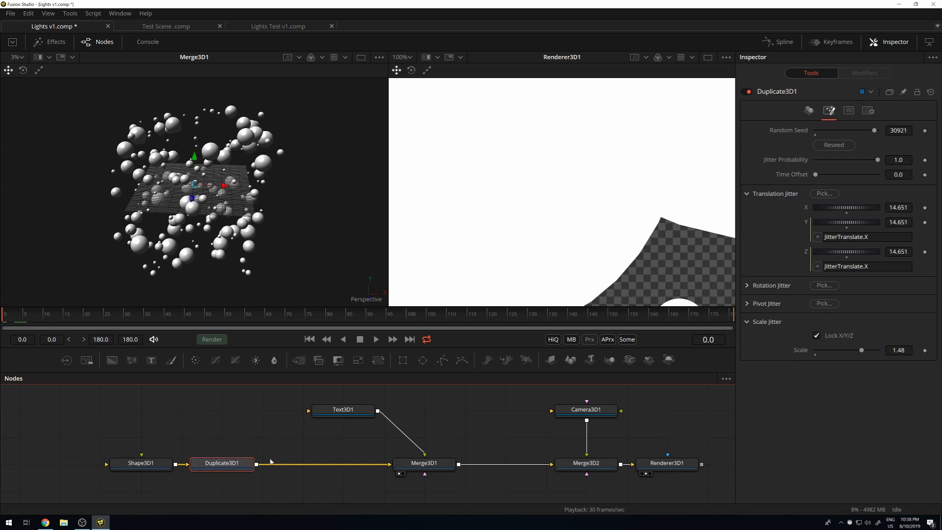
{"action": "key", "text": "shift+space"}
{"action": "type", "text": "tran"}
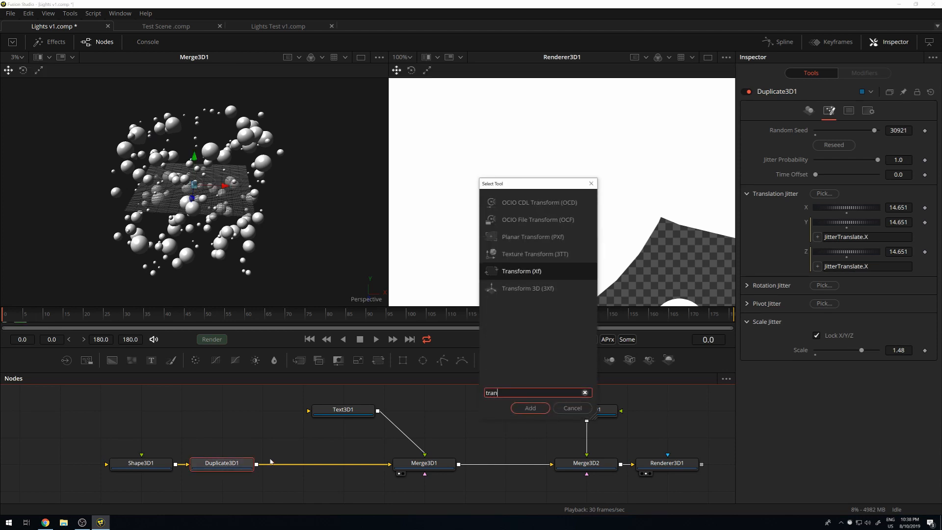
{"action": "key", "text": "Down"}
{"action": "key", "text": "Return"}
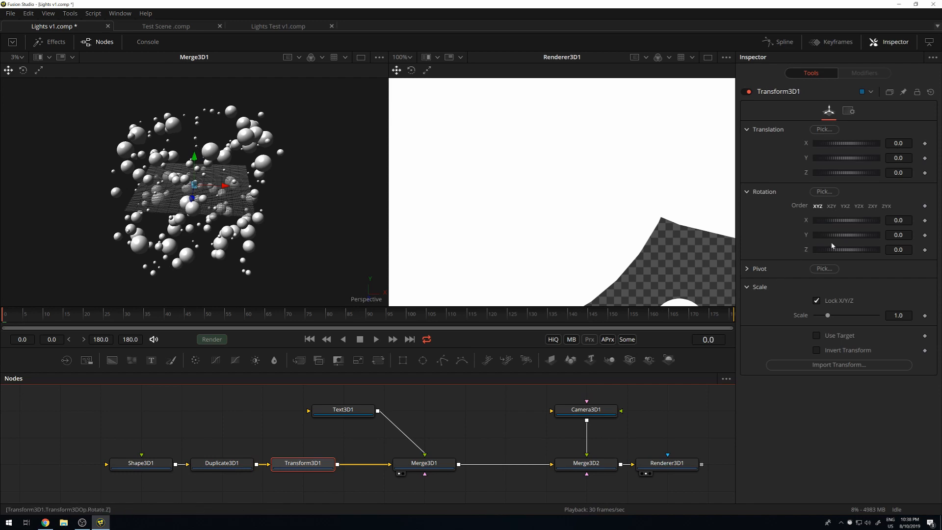
Rotate the sphere cluster with Transform3D1 by setting its Y rotation to 88.7
{"action": "left_click_drag", "start_coordinate": [837, 237], "coordinate": [822, 238]}
{"action": "key", "text": "ctrl+z"}
{"action": "scroll", "coordinate": [171, 165], "scroll_direction": "up", "scroll_amount": 4}
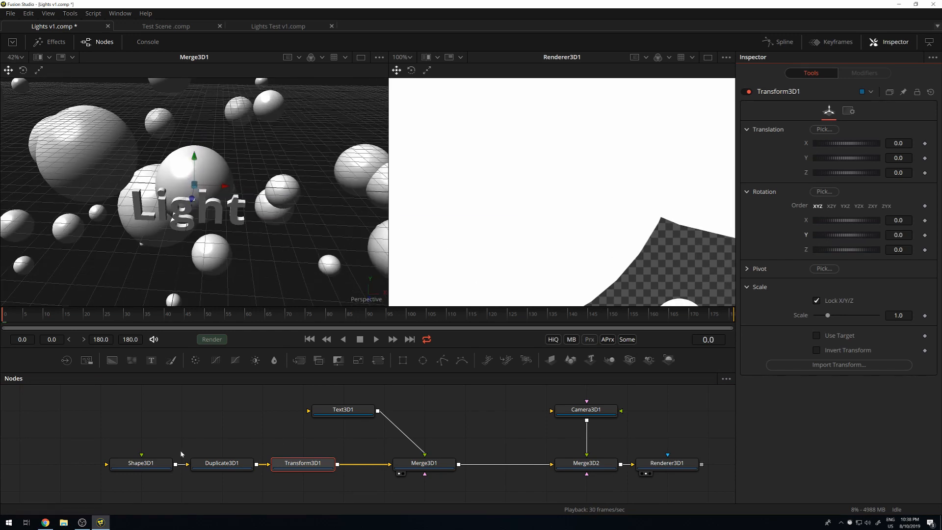
{"action": "mouse_move", "coordinate": [839, 239]}
{"action": "left_mouse_down"}
{"action": "mouse_move", "coordinate": [874, 236]}
{"action": "mouse_move", "coordinate": [825, 236]}
{"action": "left_mouse_up"}
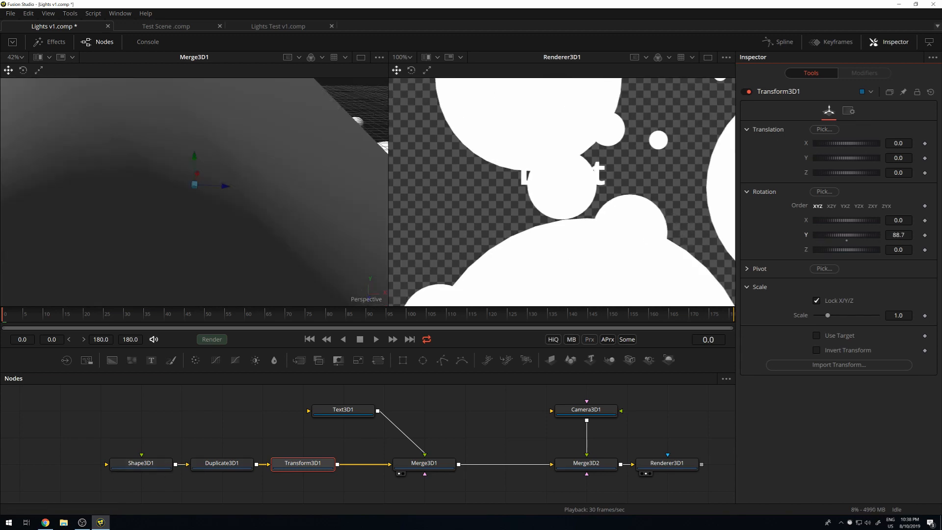
Lower Transform3D1's Y rotation to 2.6 and move Shape3D1 along its X axis, away from the "Light" text
{"action": "left_click_drag", "start_coordinate": [852, 243], "coordinate": [845, 237]}
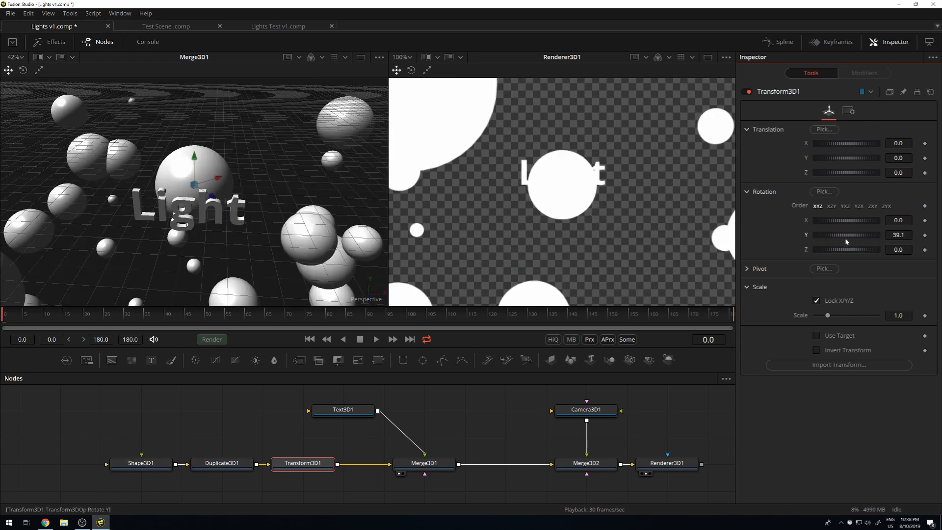
{"action": "left_click", "coordinate": [141, 466]}
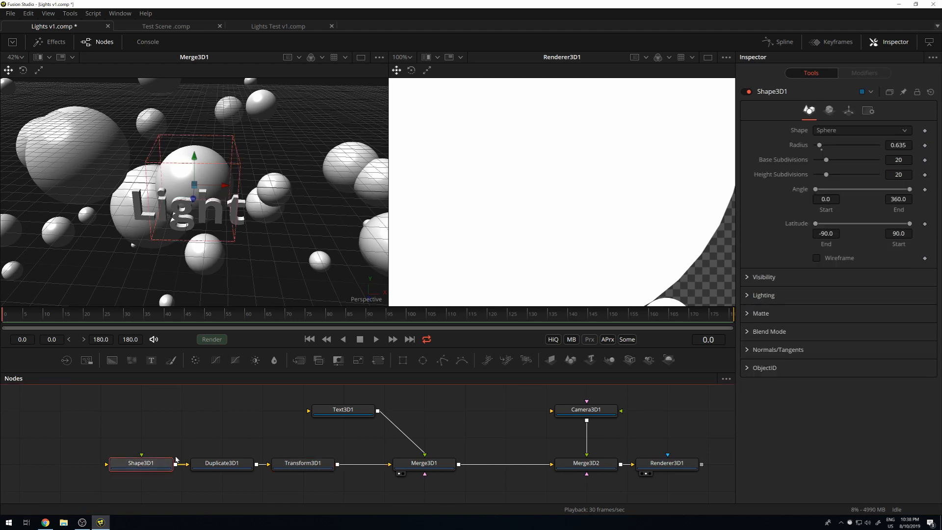
{"action": "left_click_drag", "start_coordinate": [231, 187], "coordinate": [95, 193]}
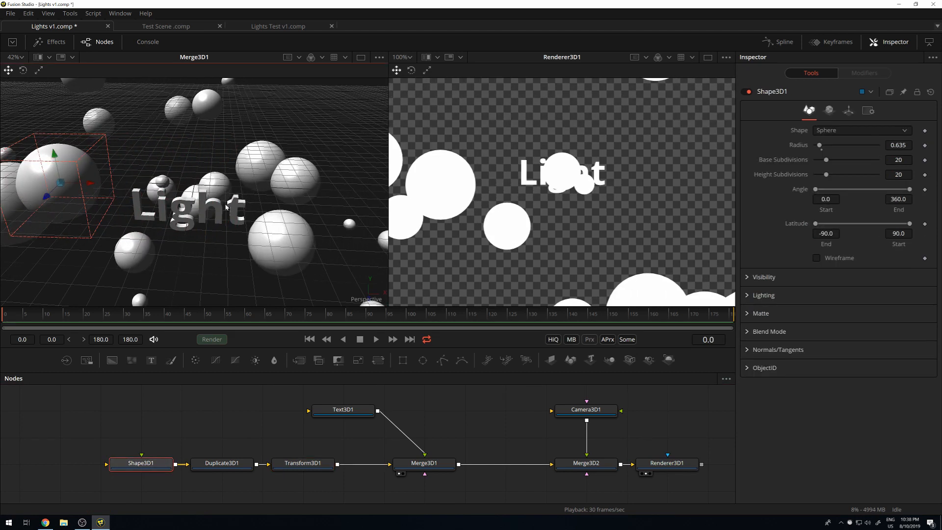
Try spinning the sphere cluster around the text by raising Transform3D1's Y rotation to 1056.5
{"action": "left_click", "coordinate": [303, 471]}
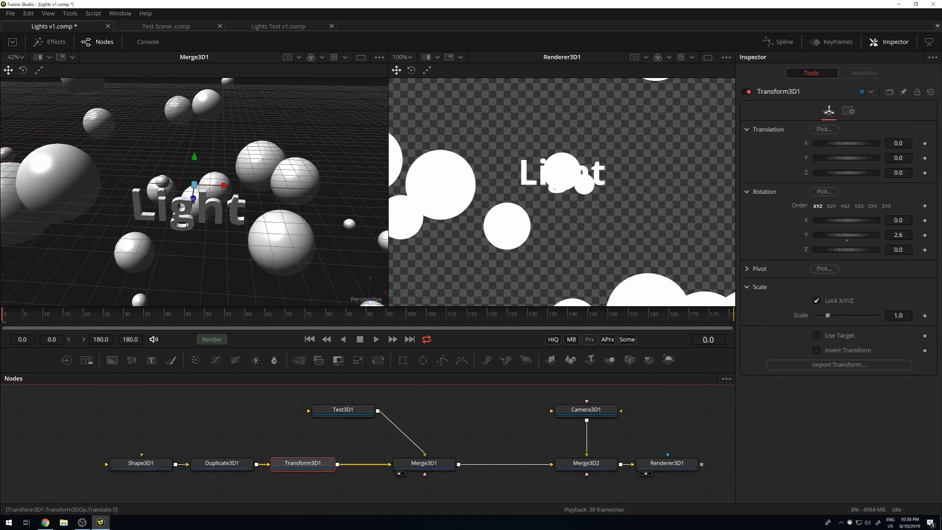
{"action": "left_click_drag", "start_coordinate": [839, 236], "coordinate": [881, 234]}
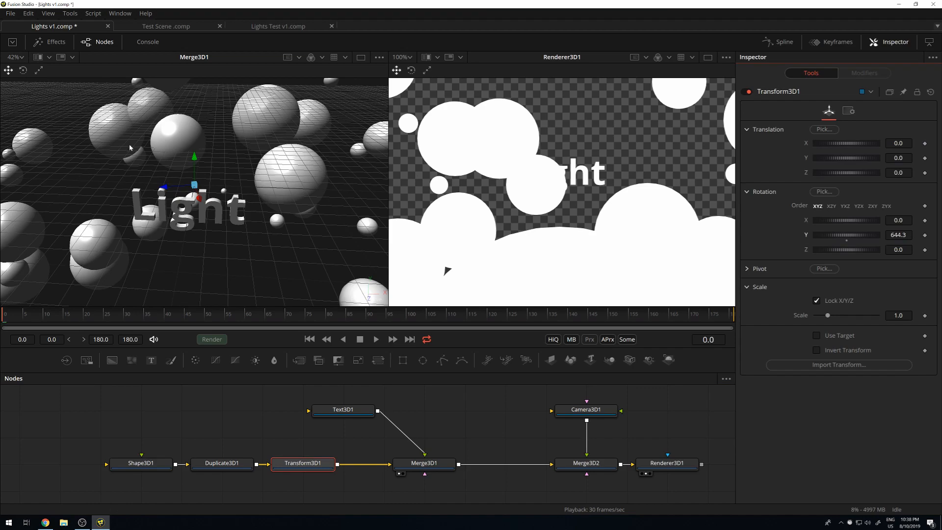
{"action": "left_click_drag", "start_coordinate": [835, 236], "coordinate": [881, 235]}
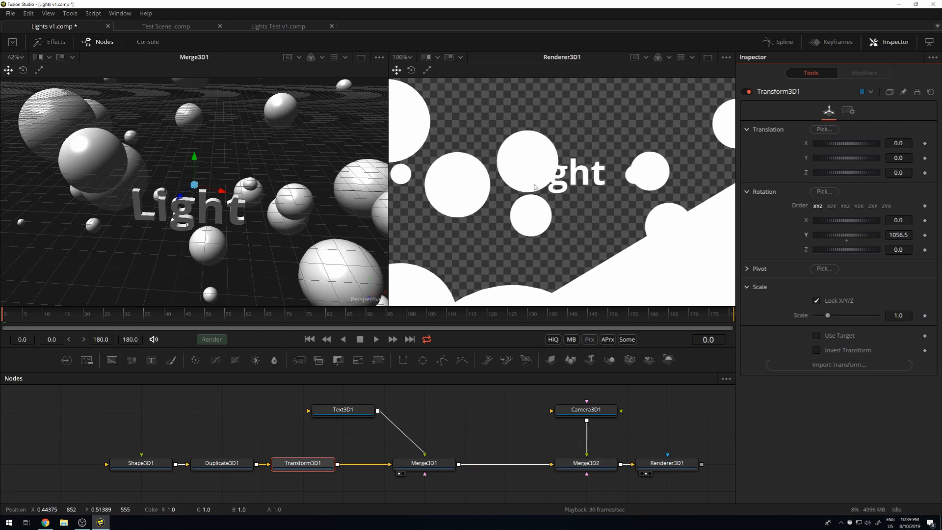
Turn off the checkered transparency background in the Renderer3D1 view
{"action": "left_click", "coordinate": [727, 56]}
{"action": "left_click", "coordinate": [713, 80]}
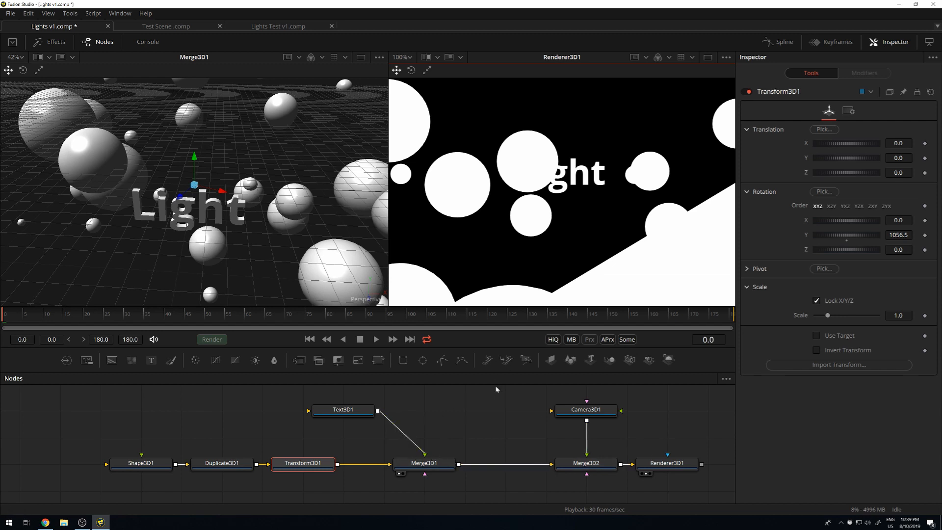
Keyframe Transform3D1's Y rotation from 0.0 at frame 0 to 90.0 at frame 180
{"action": "left_click", "coordinate": [315, 468]}
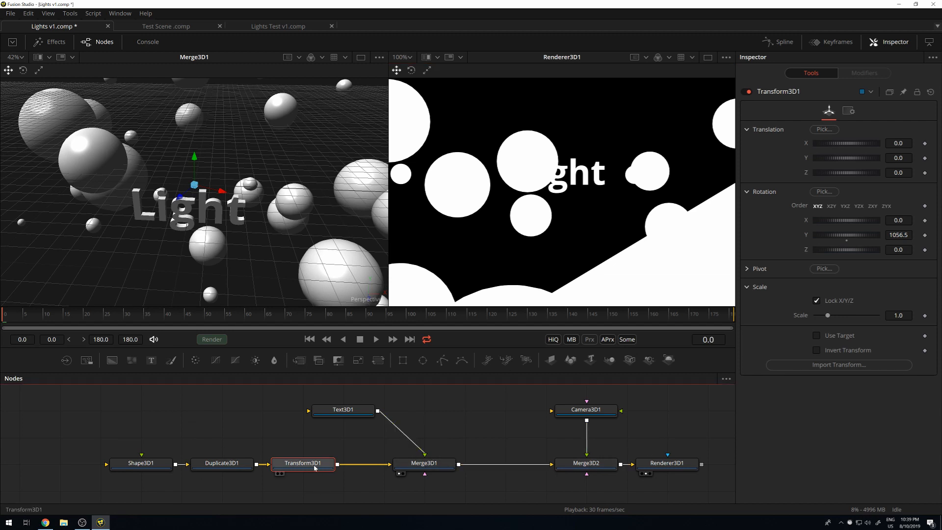
{"action": "left_click_drag", "start_coordinate": [9, 317], "coordinate": [4, 317]}
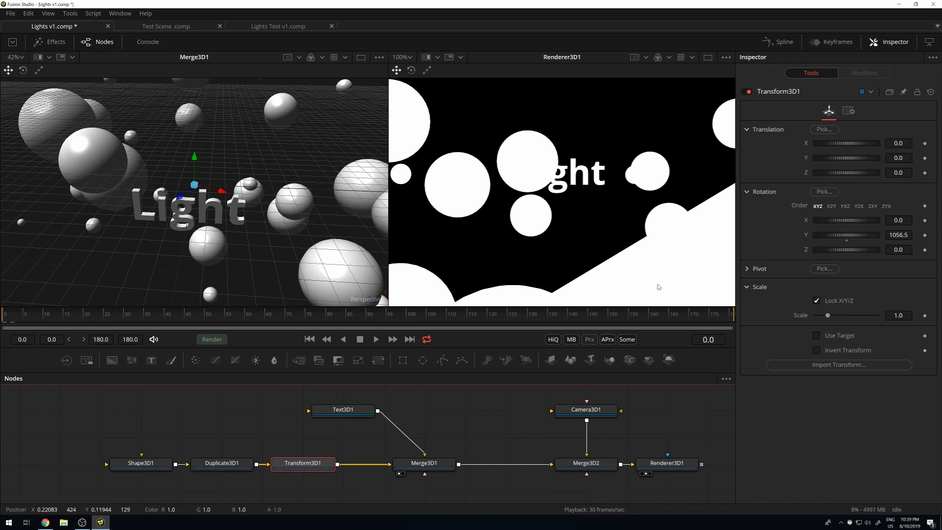
{"action": "double_click", "coordinate": [852, 235]}
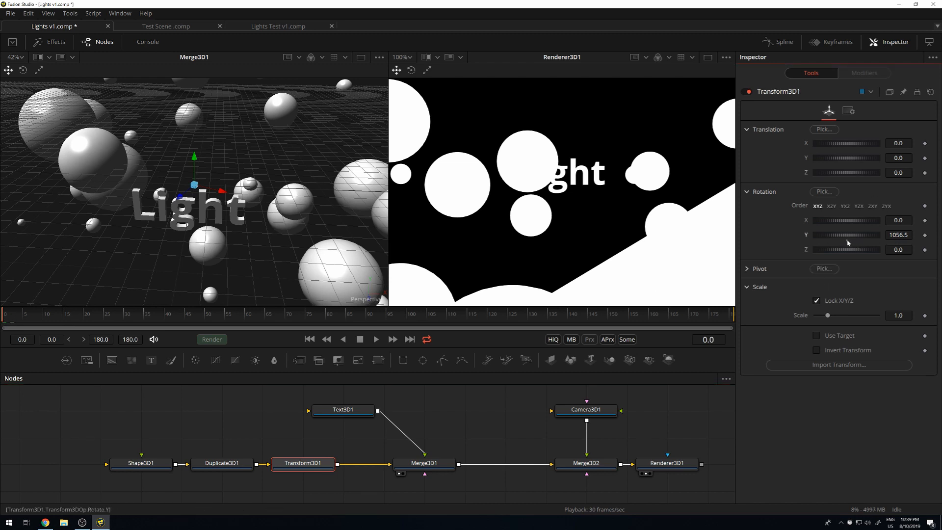
{"action": "left_click", "coordinate": [925, 236]}
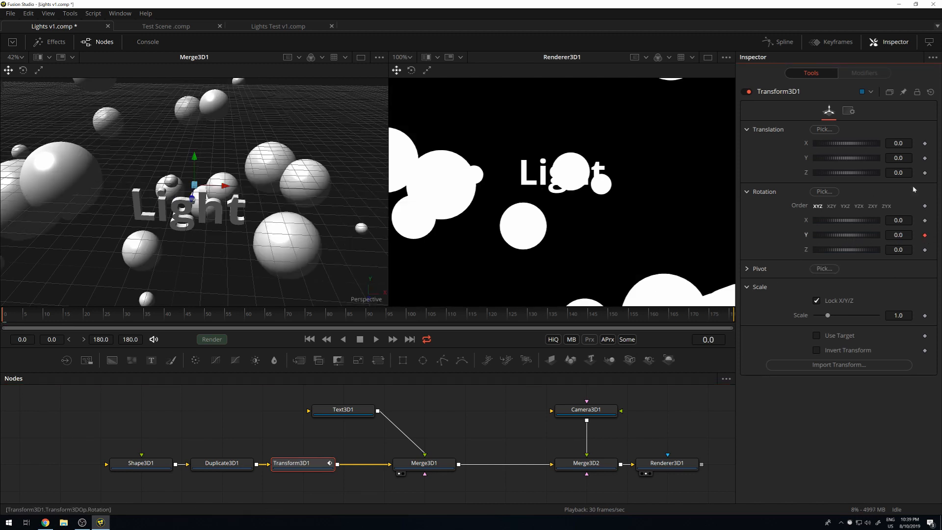
{"action": "left_click", "coordinate": [649, 317]}
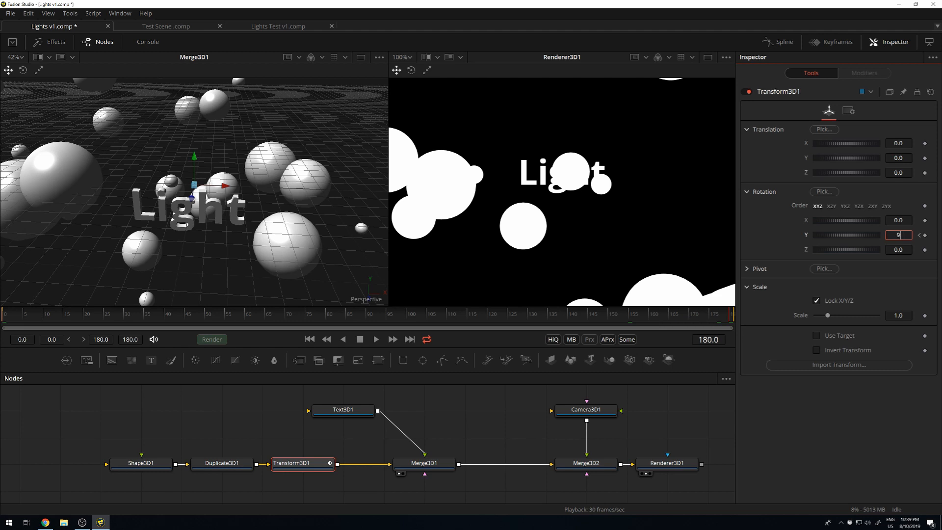
{"action": "key", "text": "Tab"}
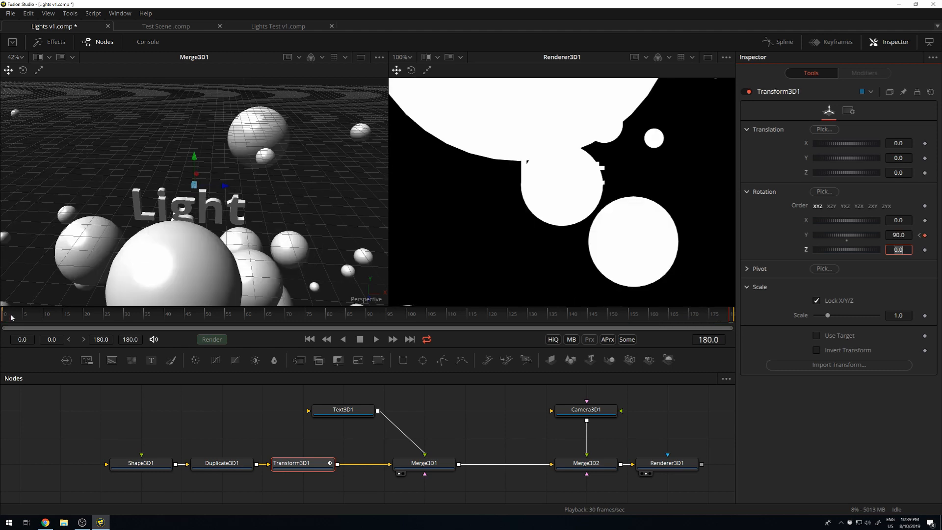
Play the animation from frame 0 and examine how the sphere cluster rotates around the text
{"action": "left_click_drag", "start_coordinate": [10, 317], "coordinate": [2, 322]}
{"action": "key", "text": "space"}
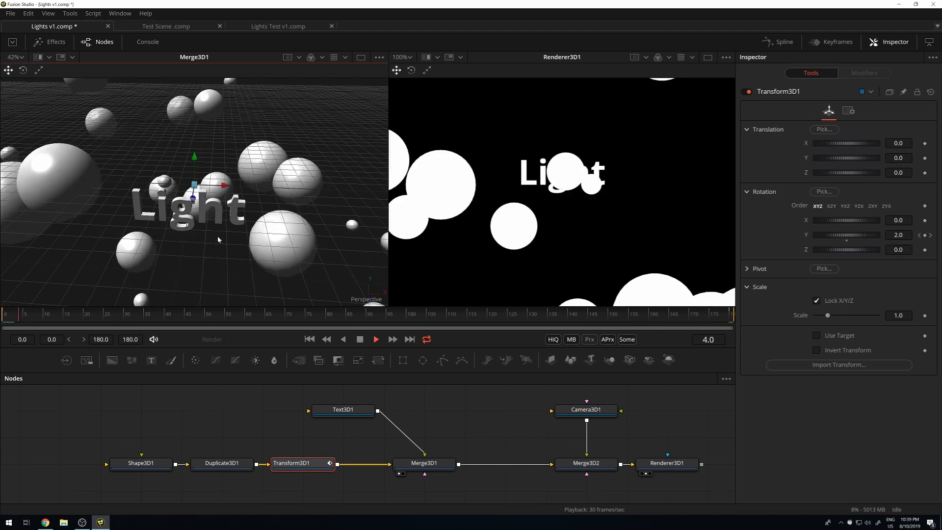
{"action": "scroll", "coordinate": [191, 231], "scroll_direction": "down", "scroll_amount": 8}
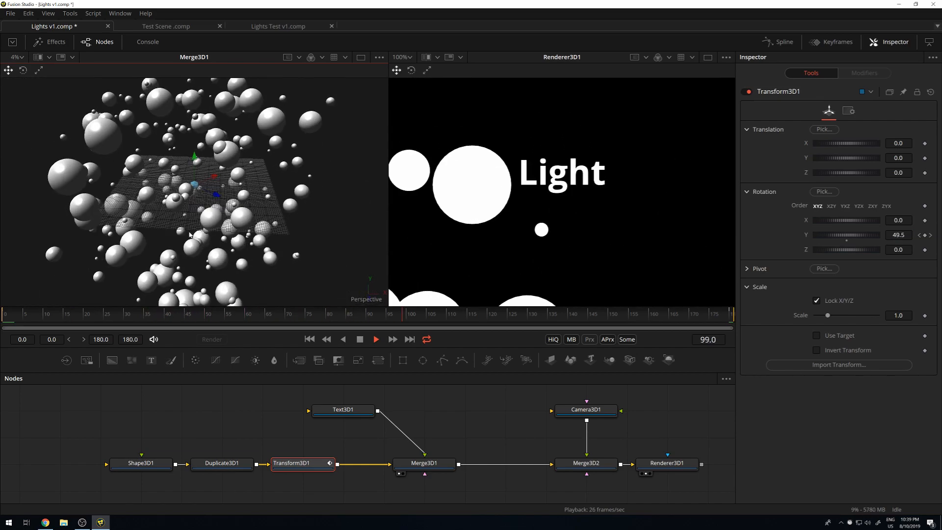
{"action": "scroll", "coordinate": [182, 238], "scroll_direction": "up", "scroll_amount": 7}
{"action": "scroll", "coordinate": [177, 241], "scroll_direction": "down", "scroll_amount": 5}
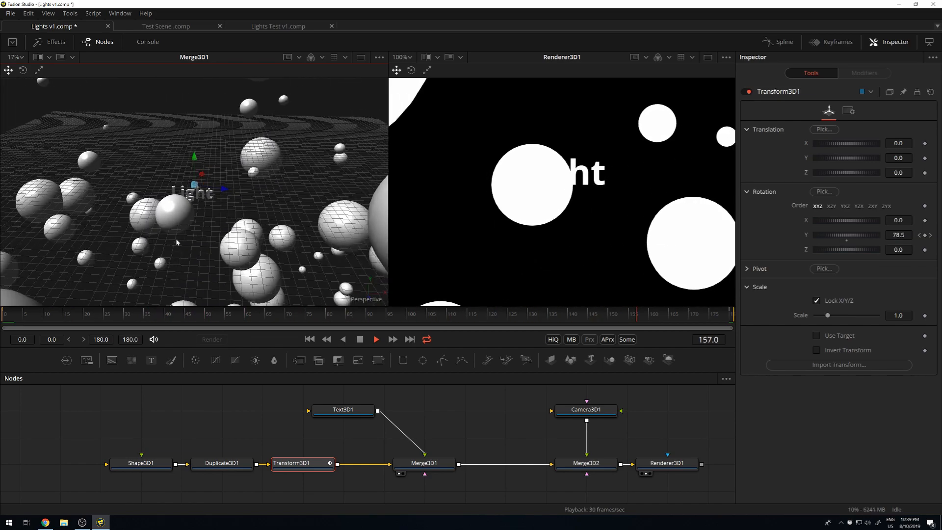
Move Camera3D1 farther back along its Z axis, well outside the sphere cluster
{"action": "left_click", "coordinate": [586, 411]}
{"action": "scroll", "coordinate": [86, 167], "scroll_direction": "down", "scroll_amount": 4}
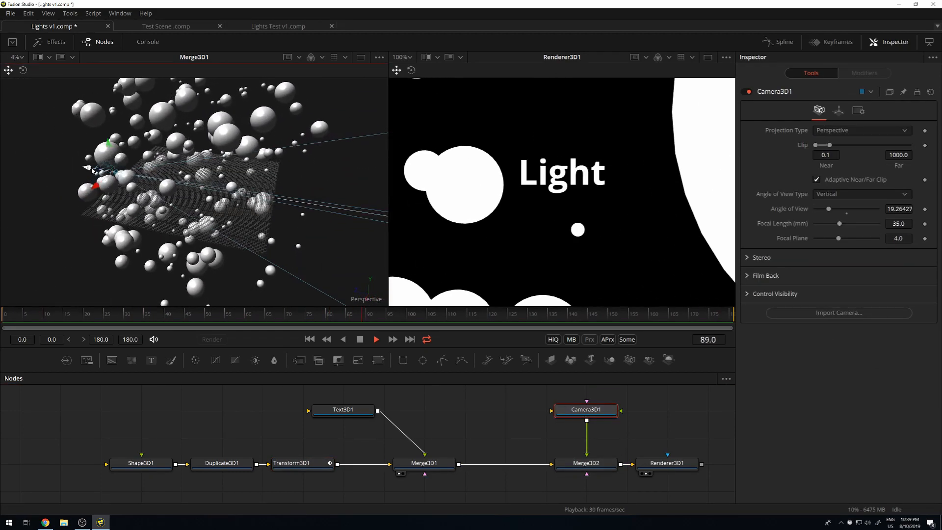
{"action": "left_click_drag", "start_coordinate": [87, 167], "coordinate": [5, 154]}
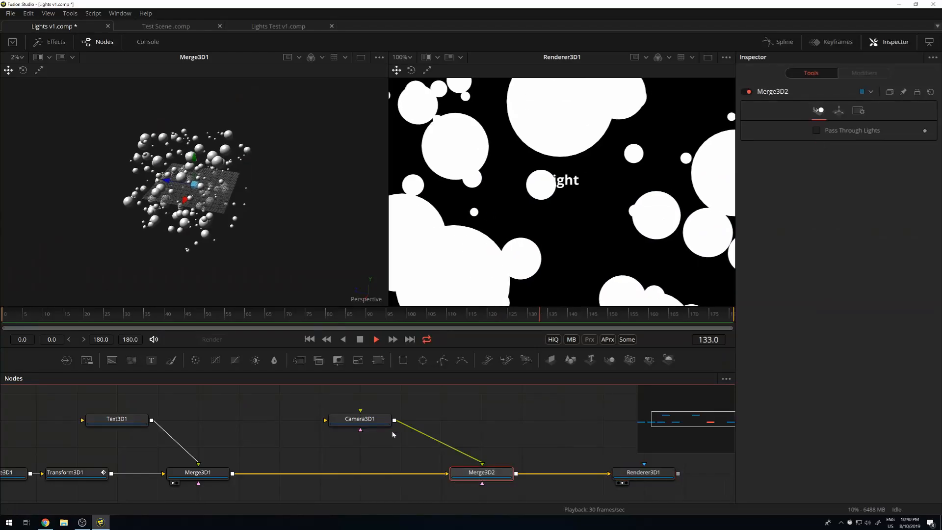
Move the Camera3D1 node to the other side of Merge3D2, freeing space in the node graph for a light
{"action": "left_click_drag", "start_coordinate": [373, 420], "coordinate": [575, 420]}
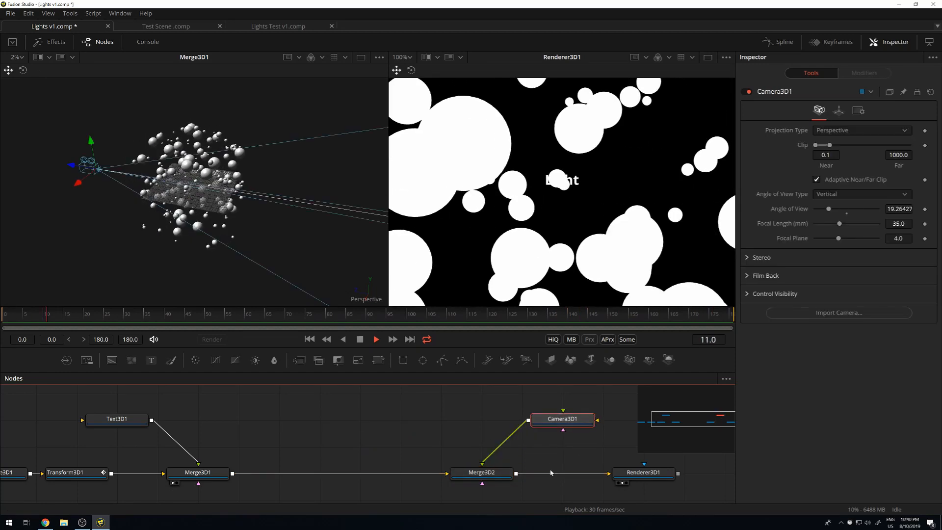
{"action": "left_click", "coordinate": [420, 421]}
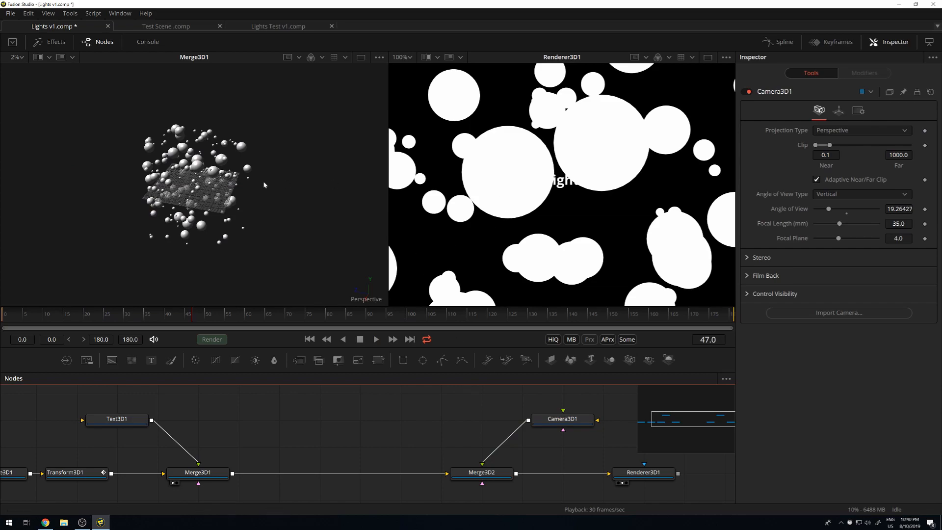
Add a Point Light node beside Camera3D1 and connect it to Merge3D2
{"action": "scroll", "coordinate": [461, 199], "scroll_direction": "up", "scroll_amount": 2}
{"action": "scroll", "coordinate": [199, 185], "scroll_direction": "up", "scroll_amount": 5}
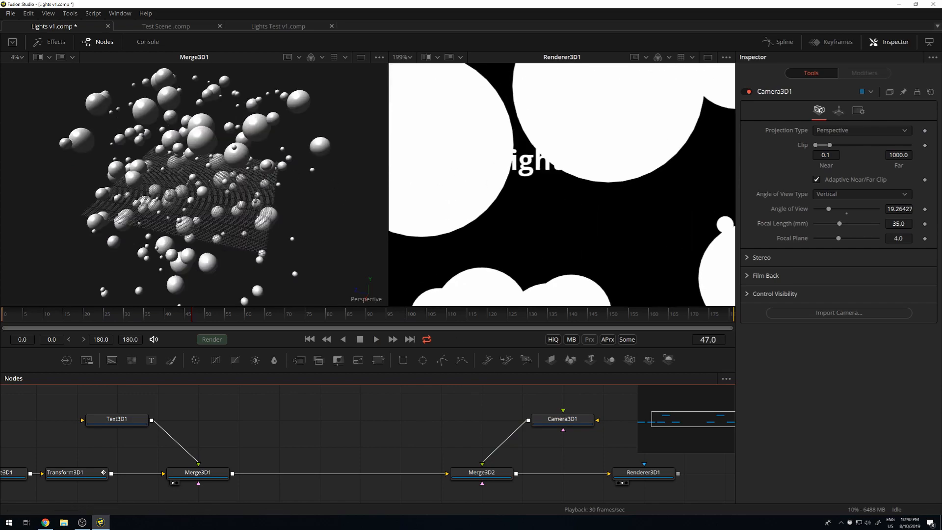
{"action": "scroll", "coordinate": [199, 185], "scroll_direction": "up", "scroll_amount": 5}
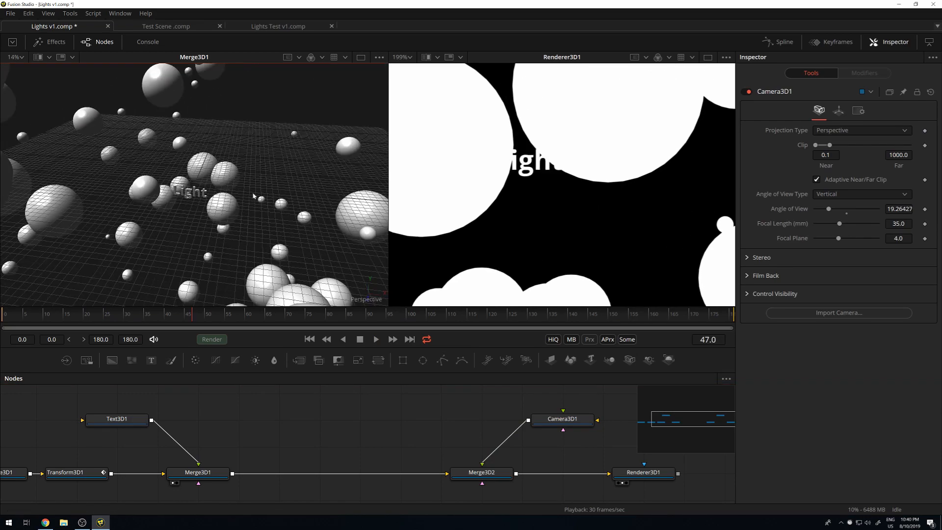
{"action": "left_click_drag", "start_coordinate": [196, 200], "coordinate": [181, 215]}
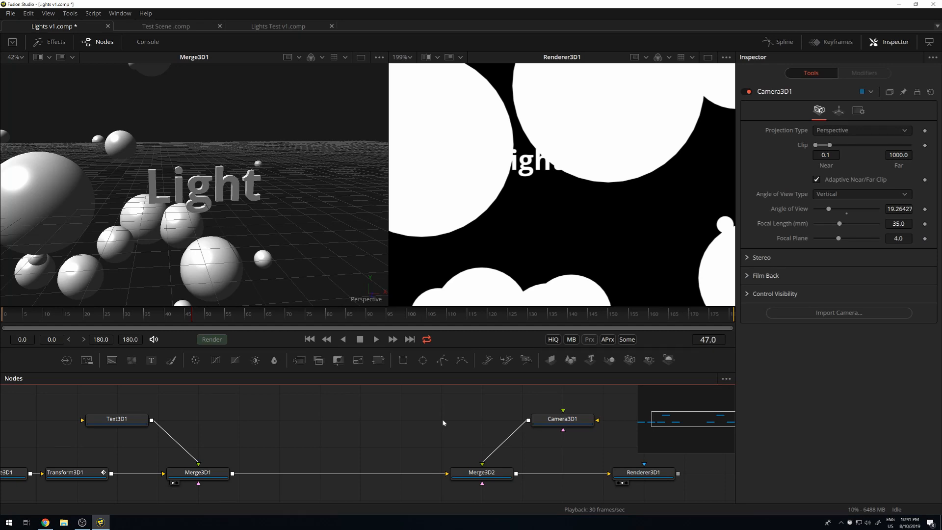
{"action": "key", "text": "shift+space"}
{"action": "type", "text": "pa"}
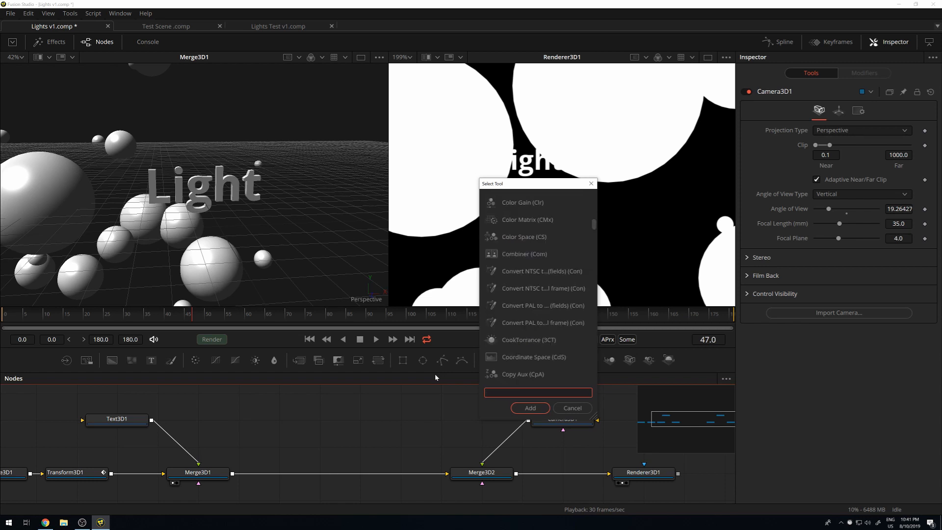
{"action": "key", "text": "BackSpace"}
{"action": "type", "text": "oint"}
{"action": "key", "text": "Return"}
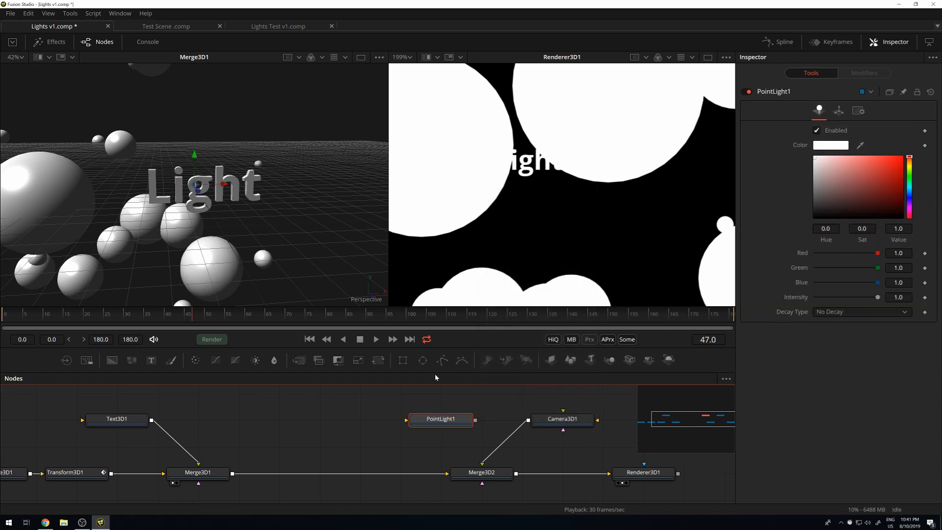
{"action": "left_click_drag", "start_coordinate": [475, 421], "coordinate": [481, 472]}
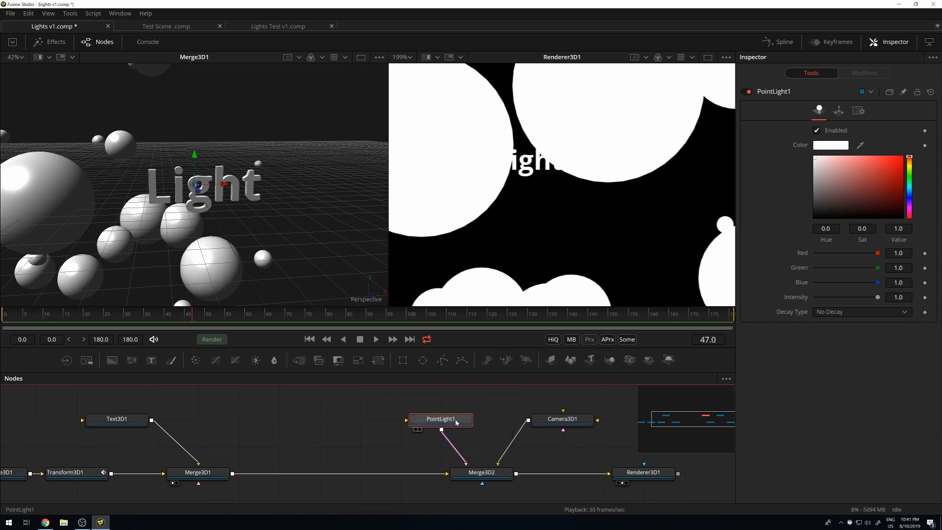
Display Merge3D2 in the viewer that shows Merge3D1, so the point light affects the previewed scene
{"action": "left_click_drag", "start_coordinate": [254, 151], "coordinate": [221, 184]}
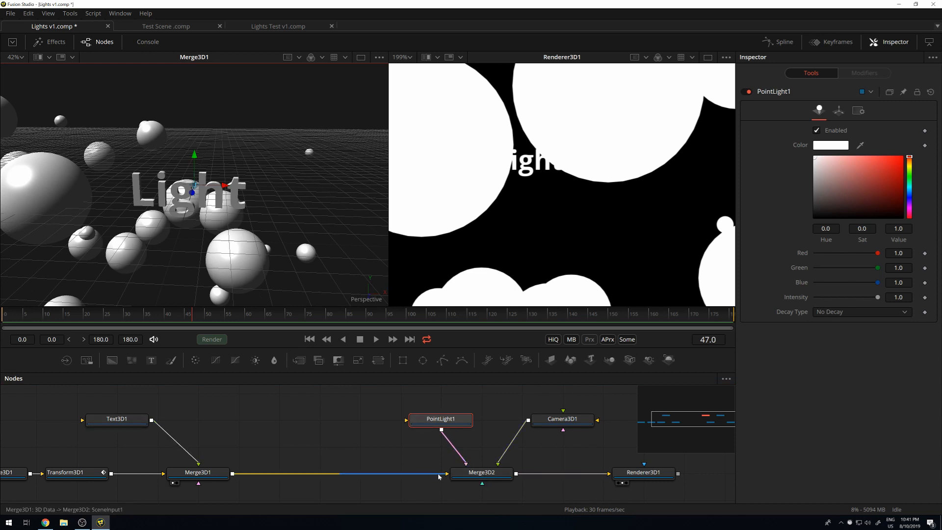
{"action": "left_click", "coordinate": [461, 474]}
{"action": "key", "text": "1"}
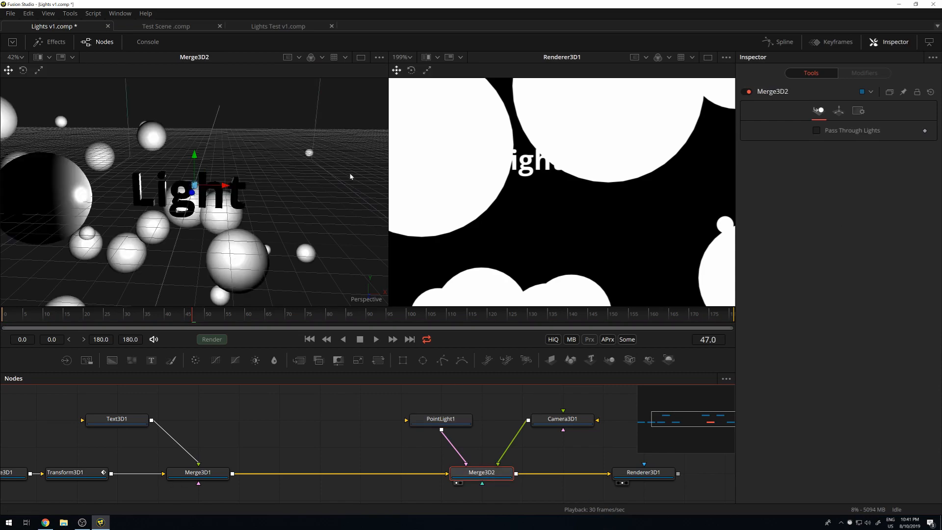
Move PointLight1 in front of the "Light" text so that it illuminates the letters' front faces
{"action": "left_click_drag", "start_coordinate": [305, 195], "coordinate": [145, 219]}
{"action": "left_click", "coordinate": [460, 425]}
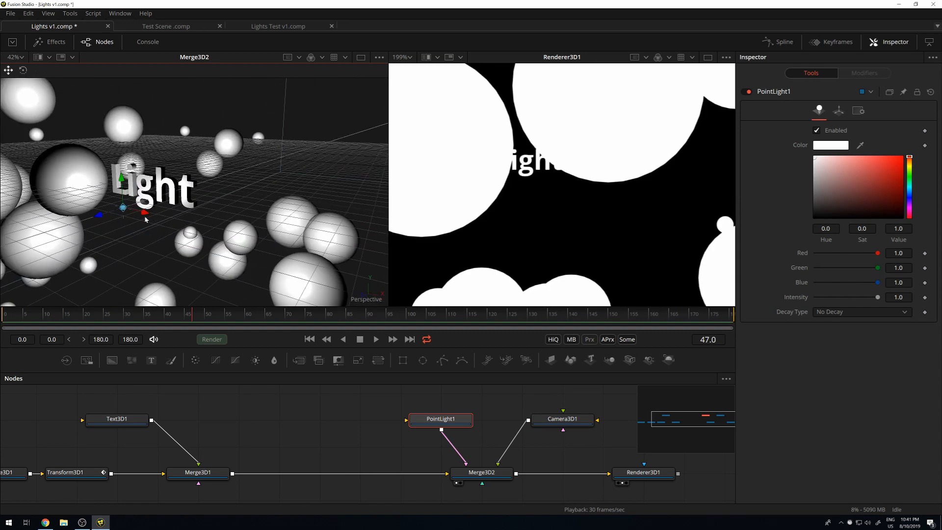
{"action": "left_click_drag", "start_coordinate": [123, 180], "coordinate": [168, 207]}
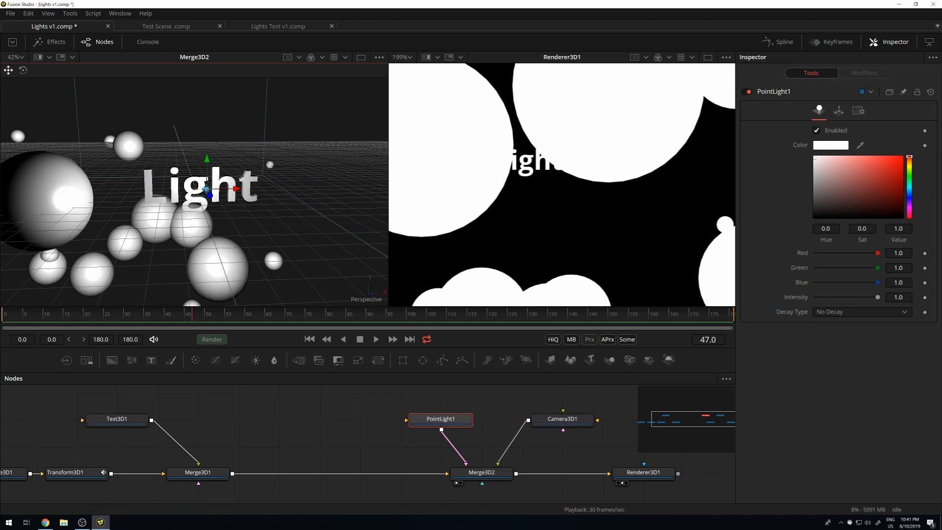
Enable lighting in Renderer3D1's render settings
{"action": "left_click", "coordinate": [644, 472]}
{"action": "left_click", "coordinate": [835, 266]}
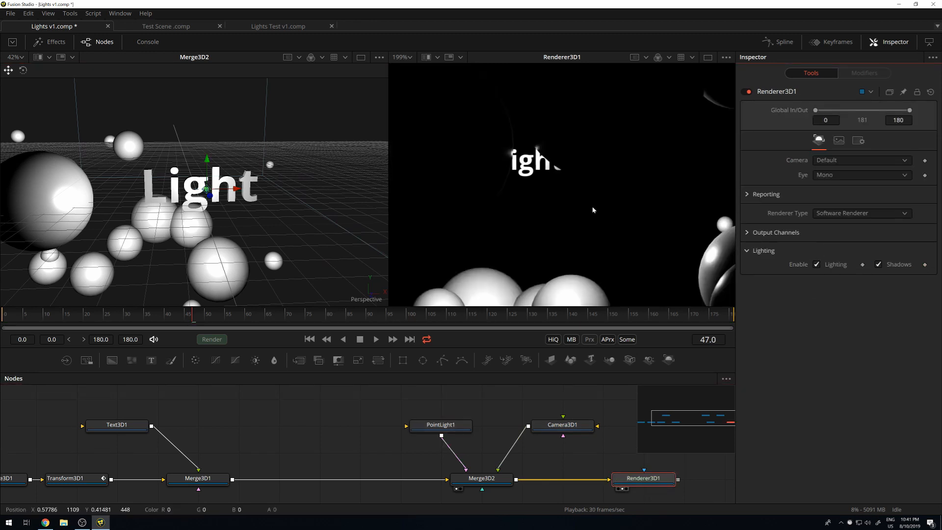
{"action": "scroll", "coordinate": [606, 220], "scroll_direction": "down", "scroll_amount": 4}
{"action": "scroll", "coordinate": [568, 169], "scroll_direction": "up", "scroll_amount": 1}
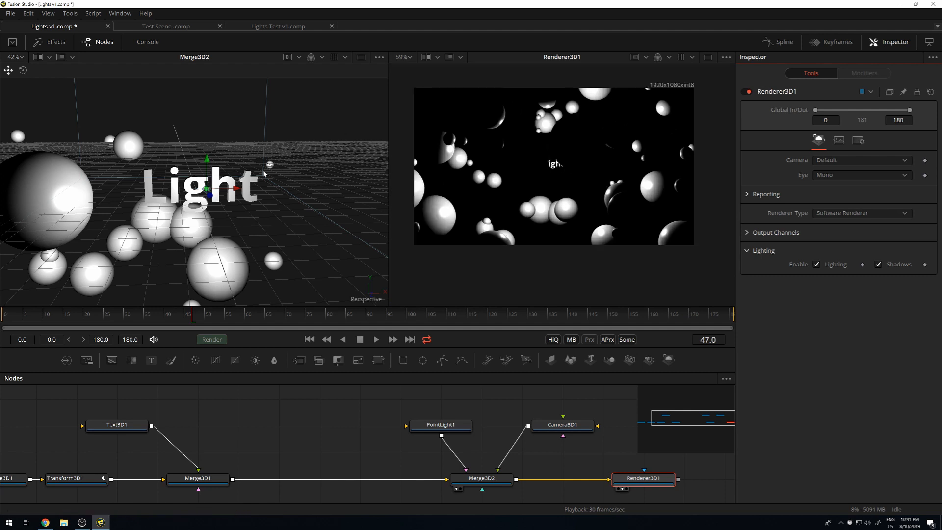
Play the lit animation and stop at frame 90 to examine the point light's effect in the render
{"action": "left_click", "coordinate": [461, 429]}
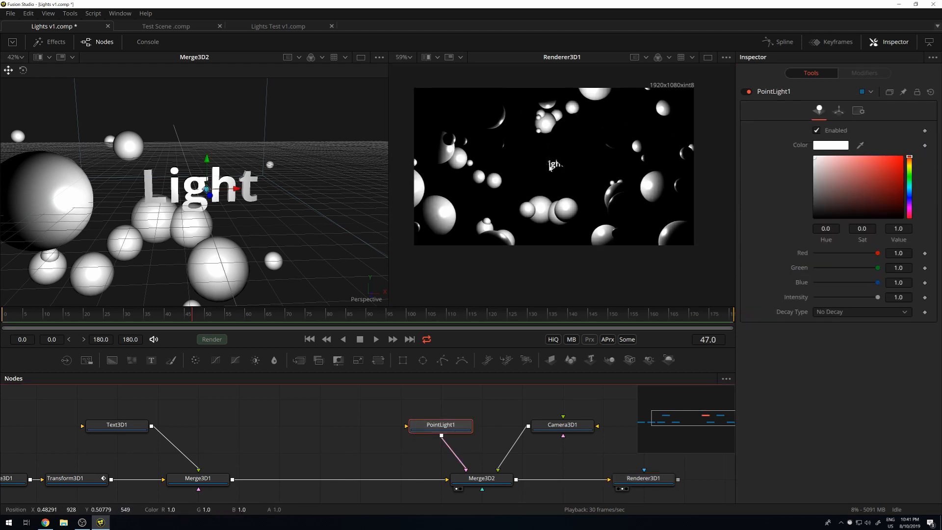
{"action": "key", "text": "space"}
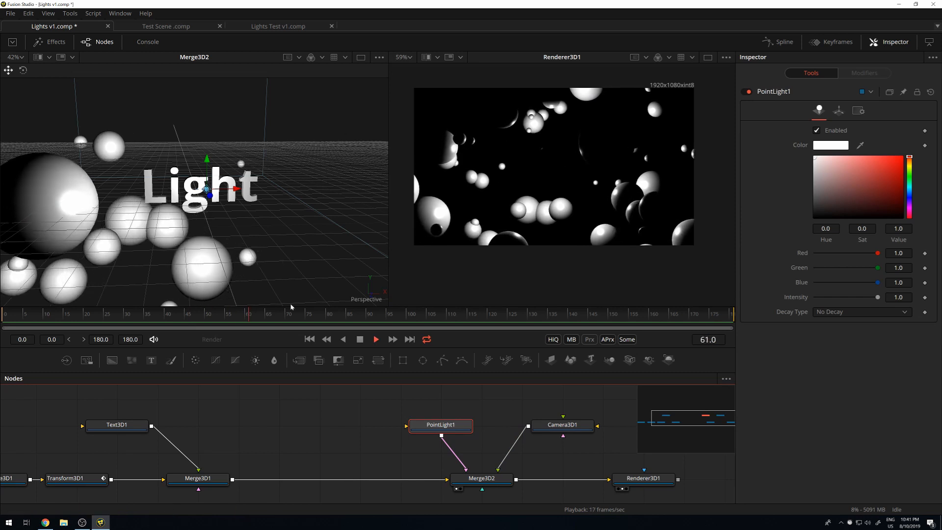
{"action": "left_click", "coordinate": [369, 316]}
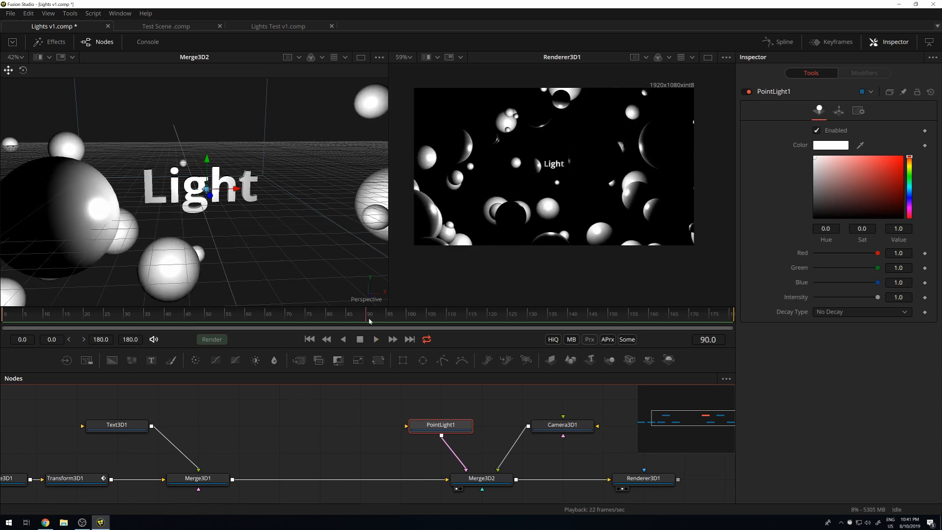
Set PointLight1's decay type to Linear with the whole sphere cloud in view
{"action": "scroll", "coordinate": [157, 194], "scroll_direction": "down", "scroll_amount": 3}
{"action": "left_click_drag", "start_coordinate": [287, 198], "coordinate": [252, 200]}
{"action": "scroll", "coordinate": [172, 212], "scroll_direction": "down", "scroll_amount": 3}
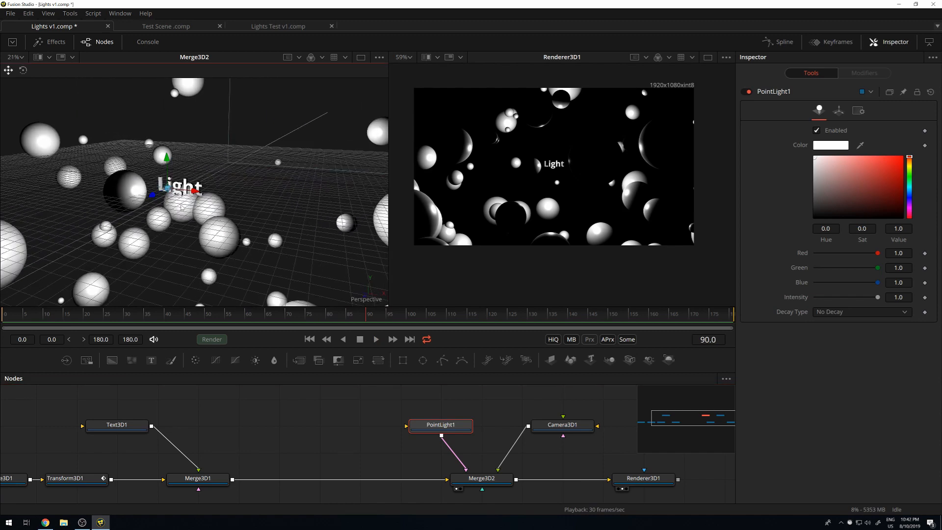
{"action": "scroll", "coordinate": [206, 184], "scroll_direction": "down", "scroll_amount": 2}
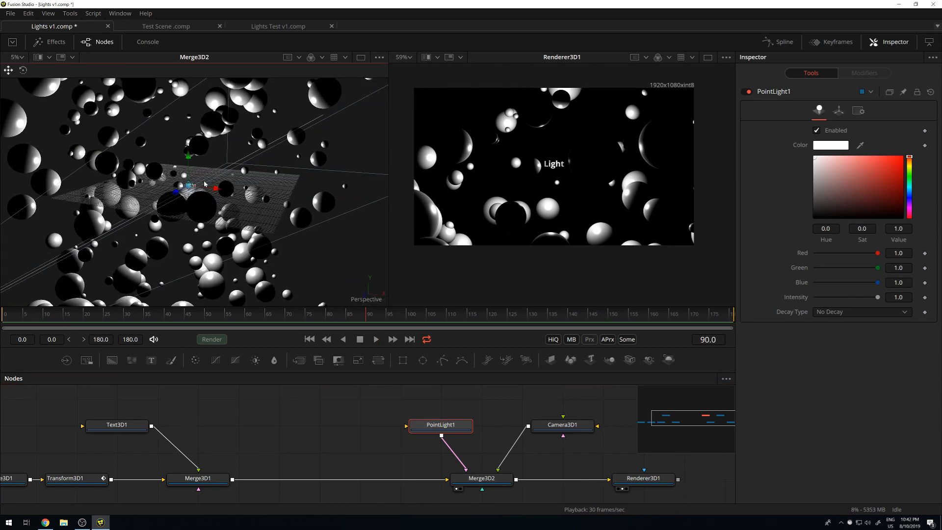
{"action": "scroll", "coordinate": [208, 182], "scroll_direction": "down", "scroll_amount": 2}
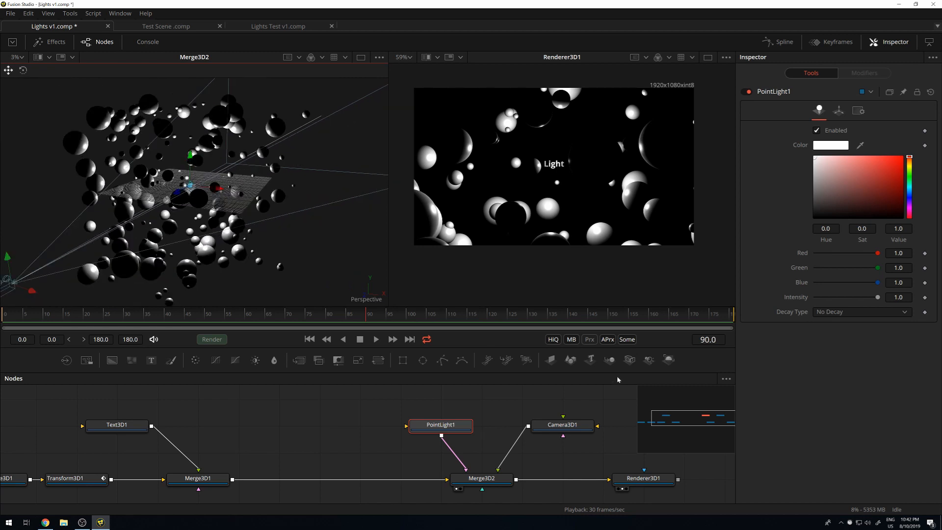
{"action": "left_click", "coordinate": [455, 430]}
{"action": "left_click", "coordinate": [839, 314]}
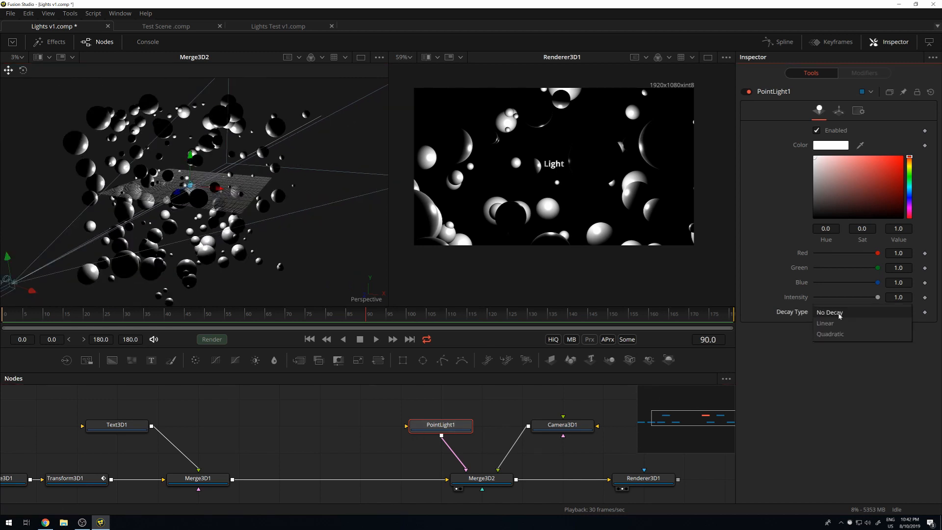
{"action": "left_click", "coordinate": [839, 329]}
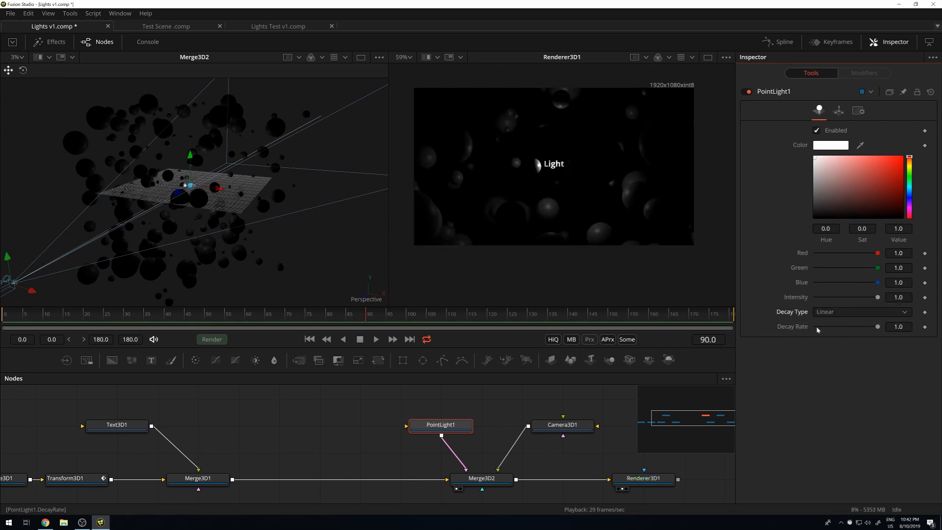
Reduce PointLight1's linear decay rate to about 0.42
{"action": "scroll", "coordinate": [142, 180], "scroll_direction": "up", "scroll_amount": 3}
{"action": "scroll", "coordinate": [588, 142], "scroll_direction": "up", "scroll_amount": 3}
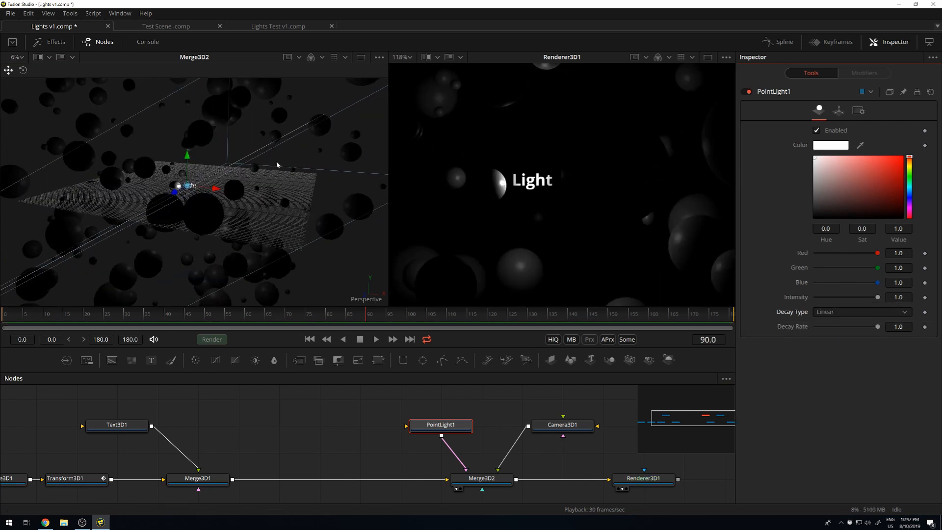
{"action": "scroll", "coordinate": [528, 169], "scroll_direction": "down", "scroll_amount": 3}
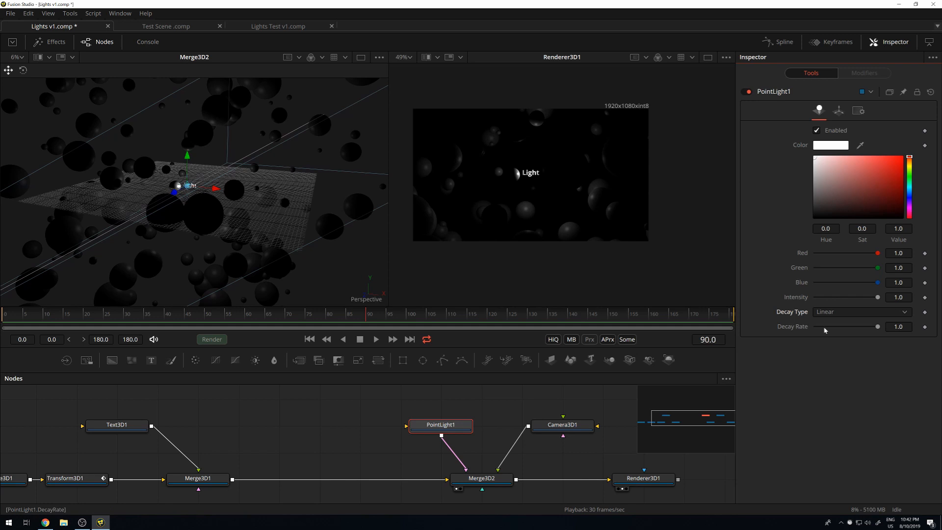
{"action": "left_click_drag", "start_coordinate": [880, 332], "coordinate": [863, 331]}
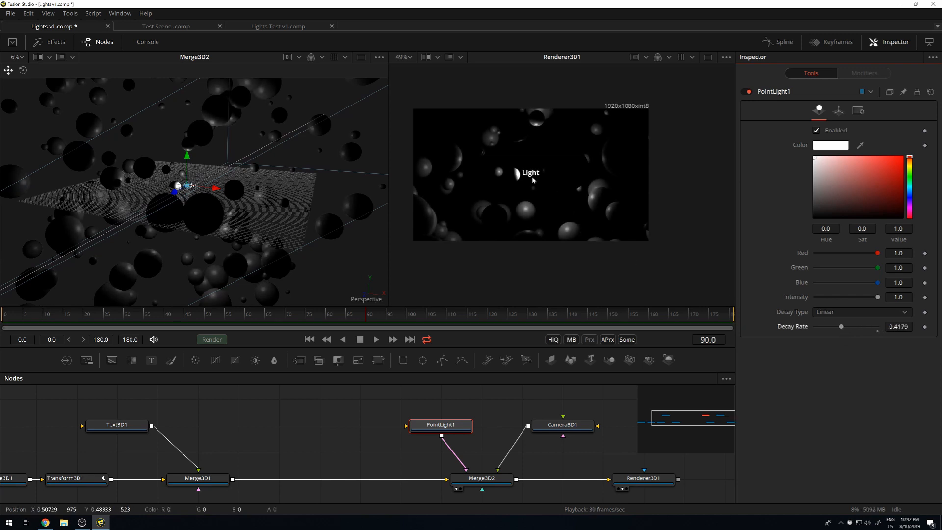
Set PointLight1's decay type to Quadratic with a decay rate of about 0.02
{"action": "left_click", "coordinate": [844, 312]}
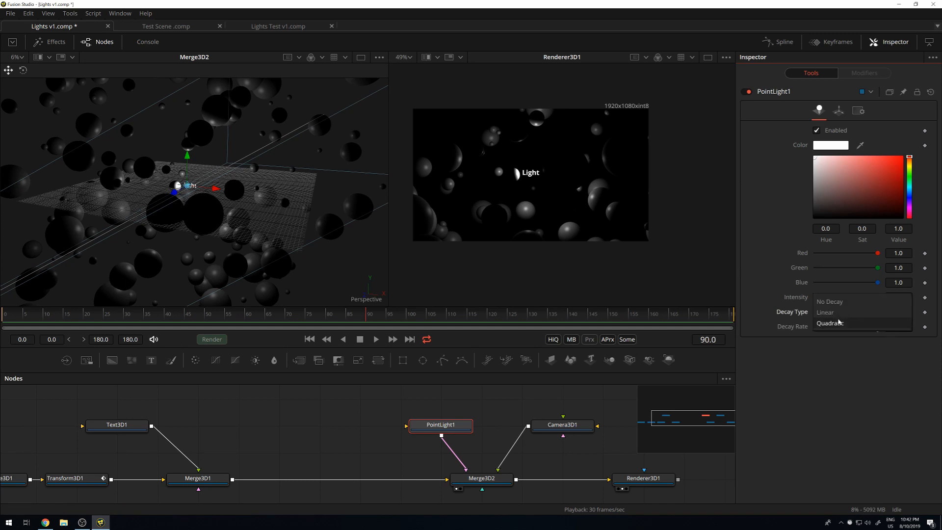
{"action": "left_click", "coordinate": [856, 322]}
{"action": "left_click_drag", "start_coordinate": [840, 328], "coordinate": [823, 327]}
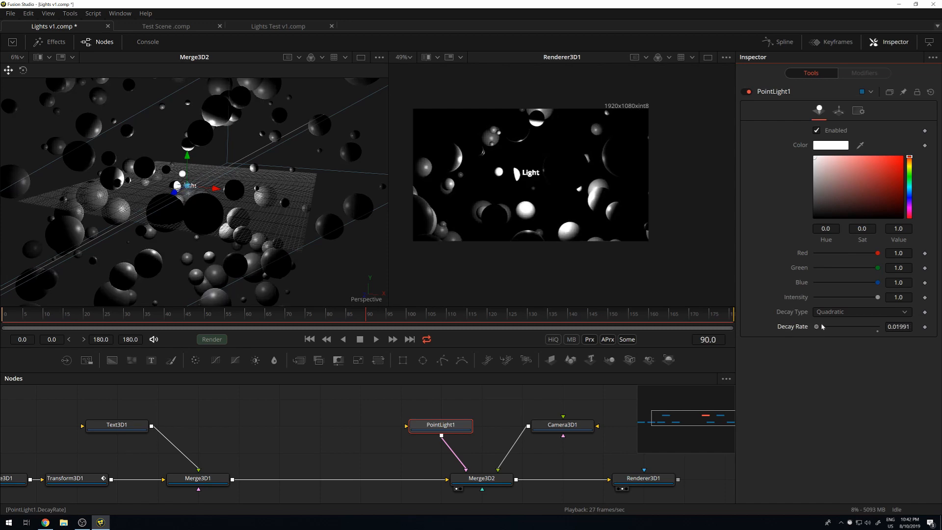
{"action": "scroll", "coordinate": [276, 221], "scroll_direction": "up", "scroll_amount": 6}
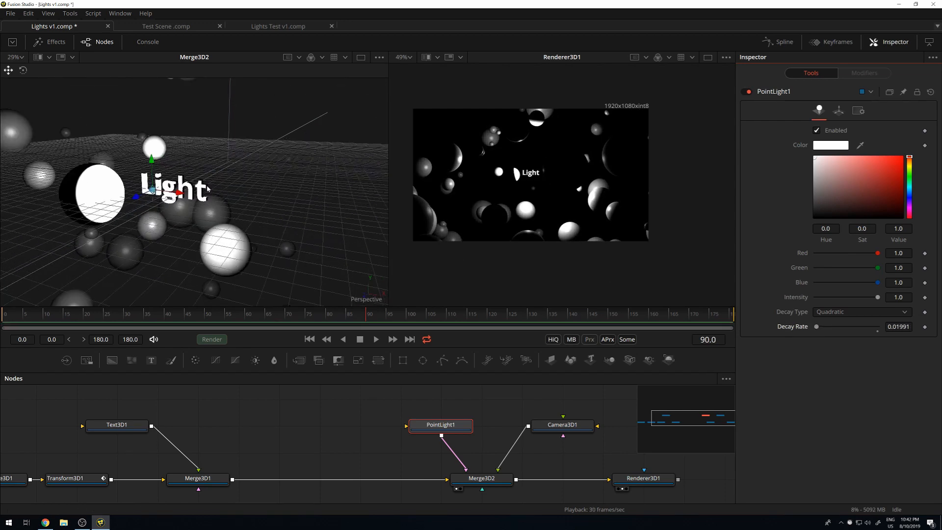
Set PointLight1's decay type to Linear with a decay rate of about 0.416
{"action": "left_click", "coordinate": [842, 314]}
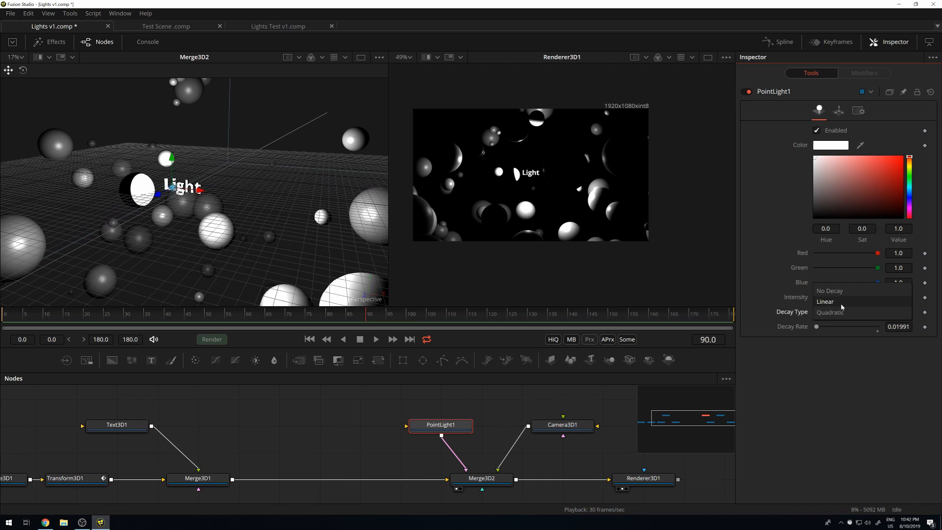
{"action": "left_click", "coordinate": [840, 302]}
{"action": "left_click_drag", "start_coordinate": [819, 328], "coordinate": [861, 326]}
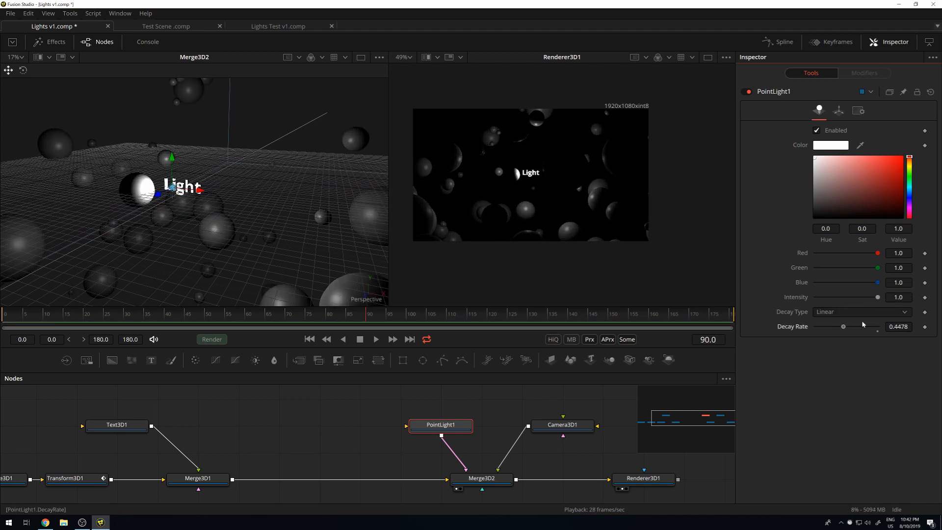
{"action": "scroll", "coordinate": [180, 212], "scroll_direction": "up", "scroll_amount": 5}
{"action": "left_click_drag", "start_coordinate": [136, 202], "coordinate": [149, 212]}
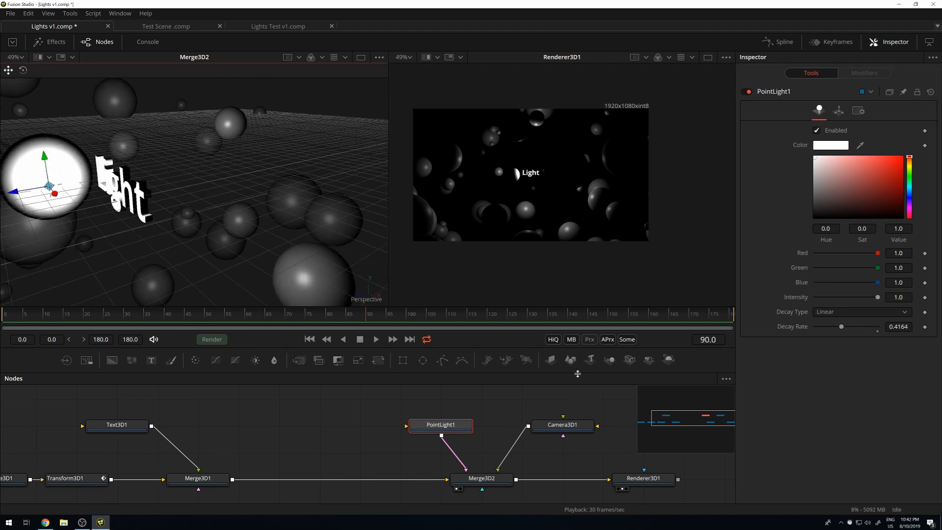
Lower PointLight1's intensity to 0.48 and tint its color pale yellow, with hue about 0.176 and saturation 0.35
{"action": "left_click_drag", "start_coordinate": [881, 301], "coordinate": [845, 300]}
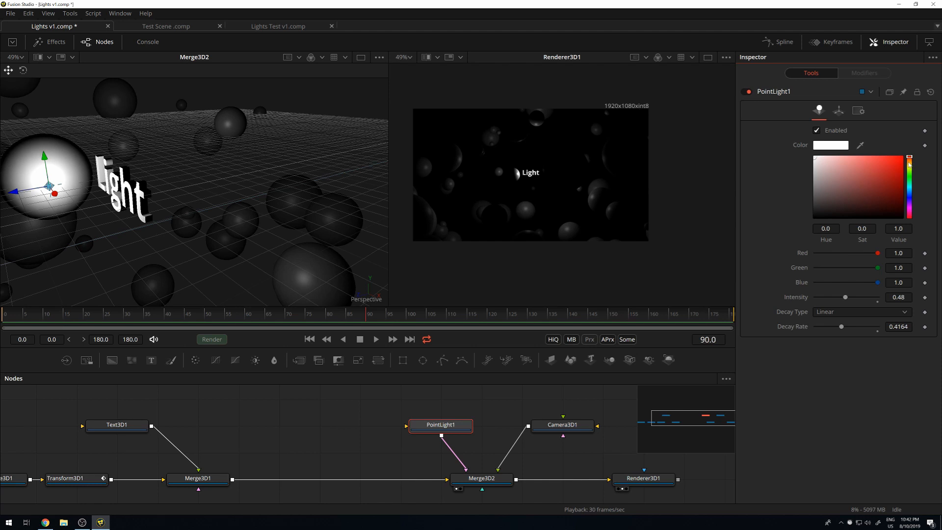
{"action": "left_click_drag", "start_coordinate": [908, 165], "coordinate": [909, 168]}
{"action": "left_click_drag", "start_coordinate": [828, 164], "coordinate": [839, 153]}
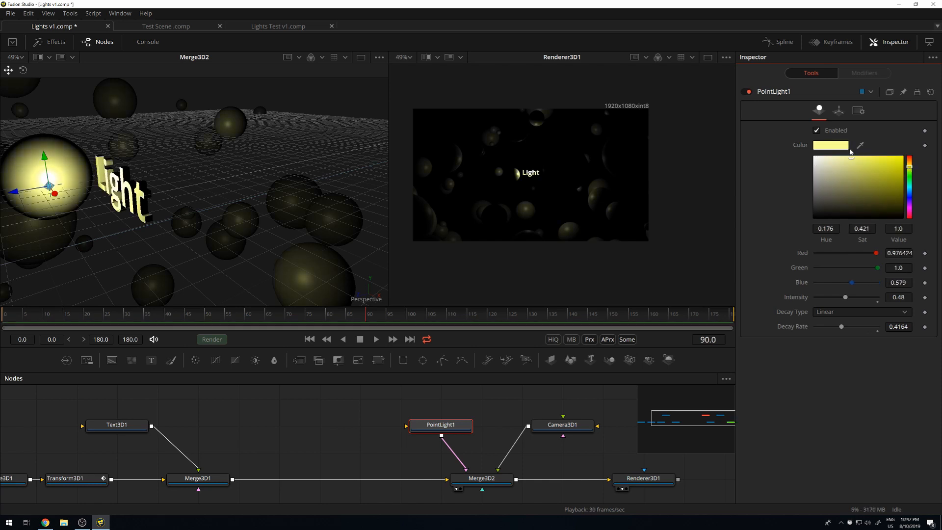
{"action": "scroll", "coordinate": [138, 163], "scroll_direction": "up", "scroll_amount": 1}
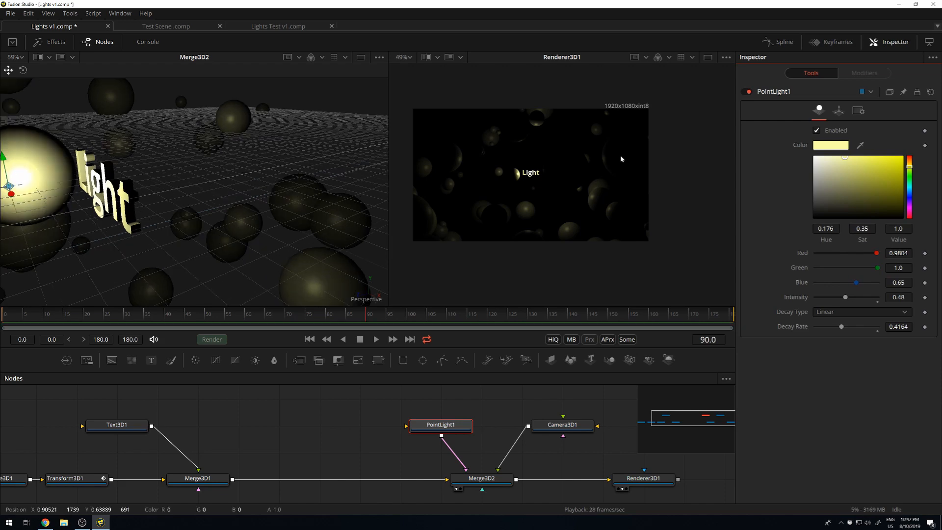
Examine the yellow point light's falloff on the text and surrounding spheres, close up and across the whole scene
{"action": "scroll", "coordinate": [534, 154], "scroll_direction": "up", "scroll_amount": 5}
{"action": "scroll", "coordinate": [501, 178], "scroll_direction": "down", "scroll_amount": 4}
{"action": "scroll", "coordinate": [95, 185], "scroll_direction": "up", "scroll_amount": 2}
{"action": "left_click_drag", "start_coordinate": [94, 185], "coordinate": [200, 171]}
{"action": "scroll", "coordinate": [199, 171], "scroll_direction": "down", "scroll_amount": 5}
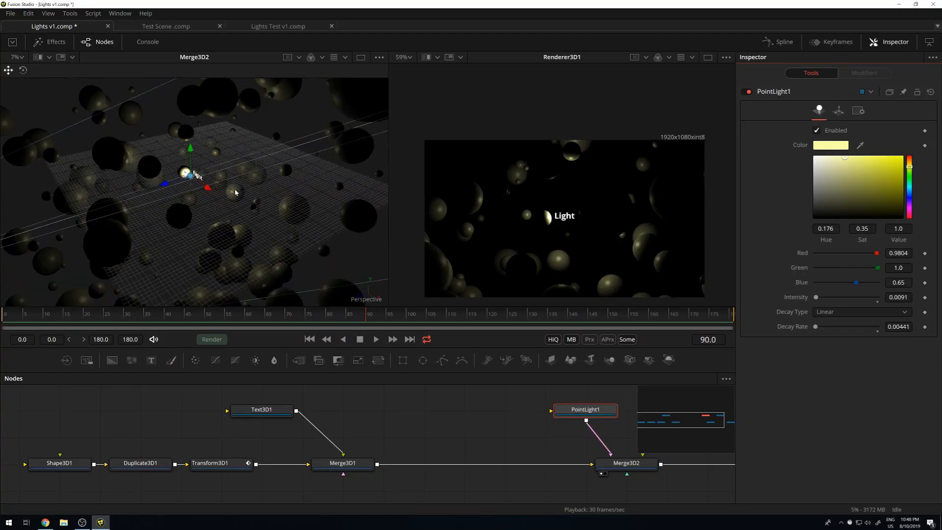
{"action": "scroll", "coordinate": [235, 193], "scroll_direction": "down", "scroll_amount": 3}
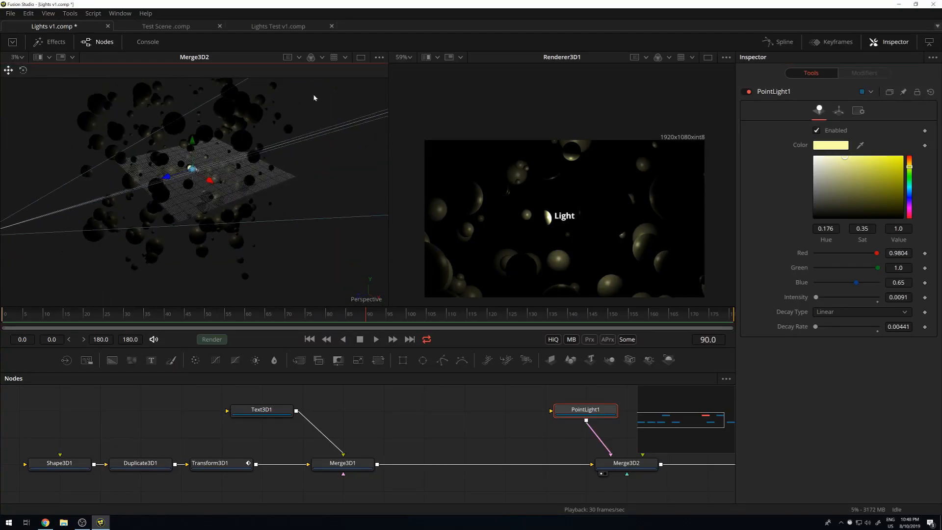
{"action": "left_click_drag", "start_coordinate": [314, 97], "coordinate": [318, 150]}
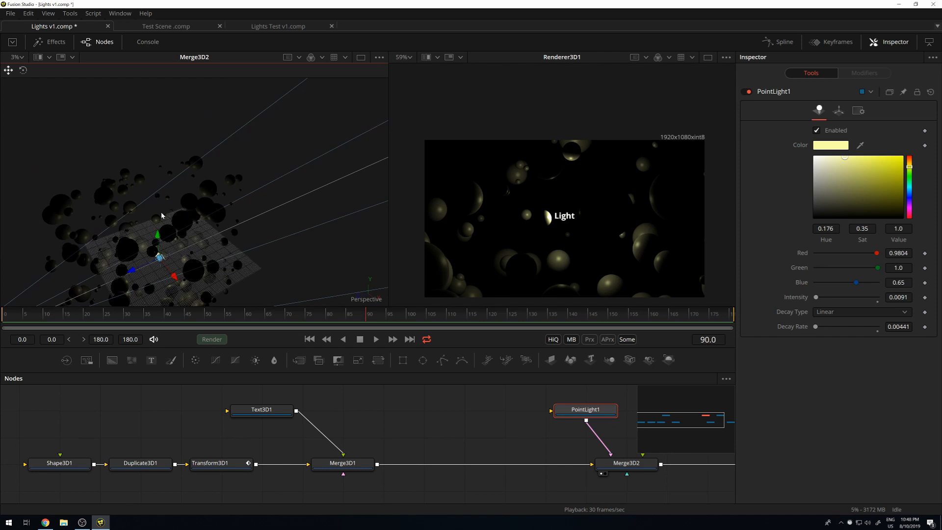
{"action": "left_click_drag", "start_coordinate": [223, 227], "coordinate": [285, 216]}
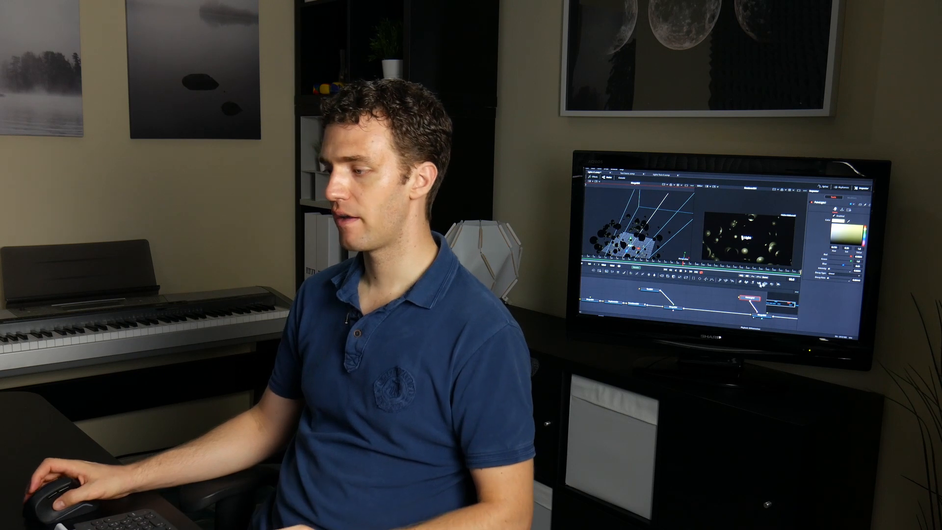
{"action": "left_click", "coordinate": [761, 284]}
{"action": "left_click_drag", "start_coordinate": [715, 290], "coordinate": [699, 287]}
{"action": "key", "text": "ctrl+z"}
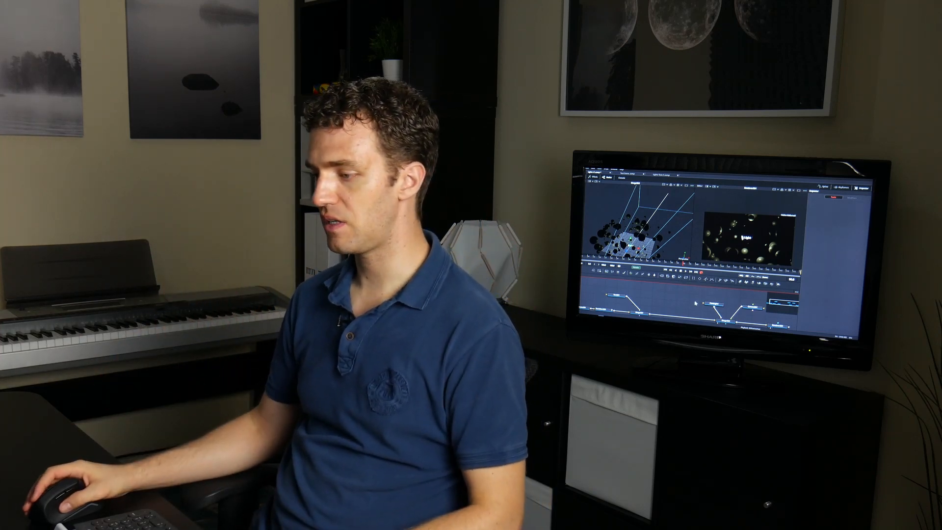
{"action": "left_click_drag", "start_coordinate": [714, 304], "coordinate": [688, 301]}
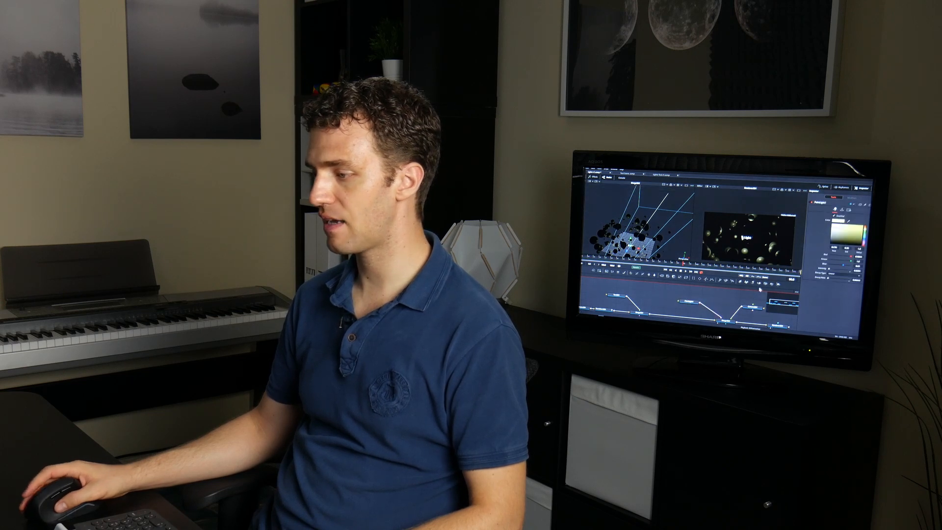
{"action": "left_click", "coordinate": [753, 307]}
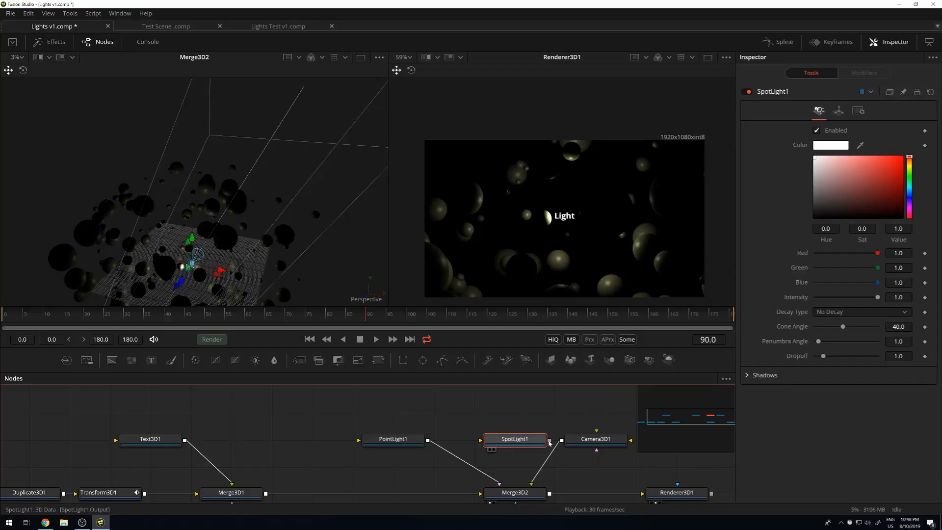
Connect SpotLight1 to Merge3D2 and move the spotlight outside the sphere cloud, to about X 19.65, Y 15.29, Z -78.41
{"action": "left_click_drag", "start_coordinate": [549, 443], "coordinate": [520, 492]}
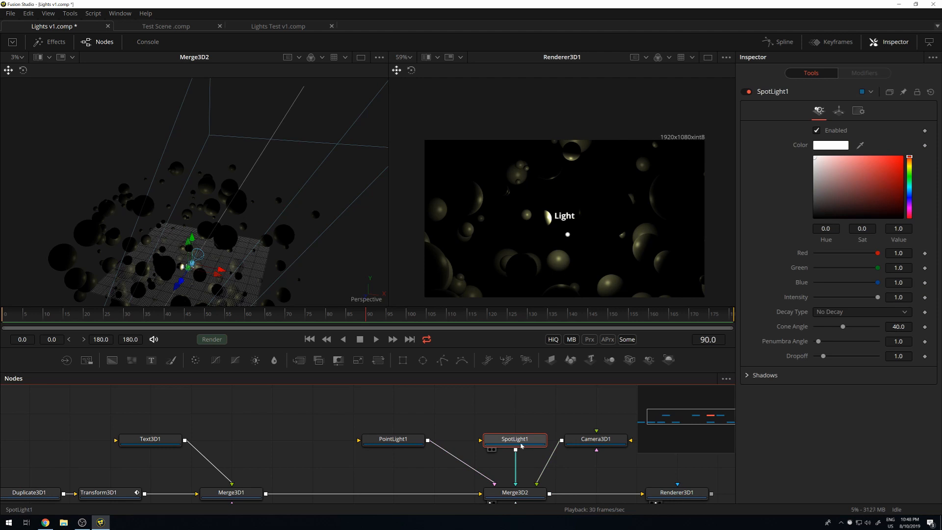
{"action": "left_click_drag", "start_coordinate": [193, 240], "coordinate": [193, 241]}
{"action": "left_click_drag", "start_coordinate": [205, 202], "coordinate": [214, 161]}
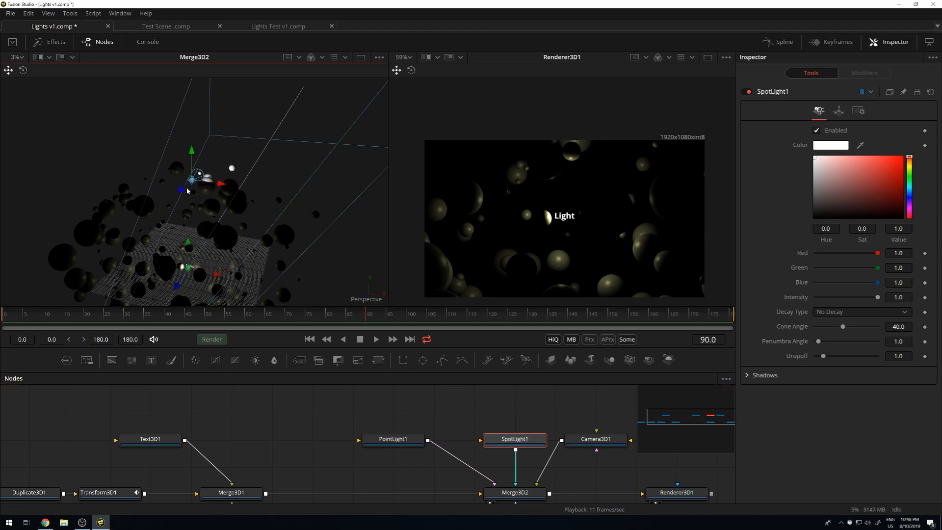
{"action": "left_click_drag", "start_coordinate": [300, 122], "coordinate": [308, 121]}
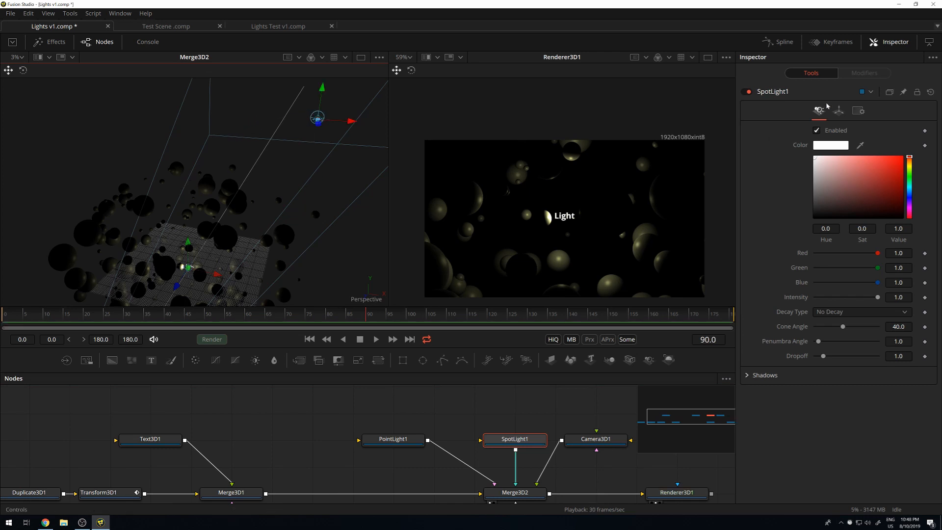
Enable the use of a target for SpotLight1 so that it aims at the scene origin
{"action": "left_click", "coordinate": [840, 112]}
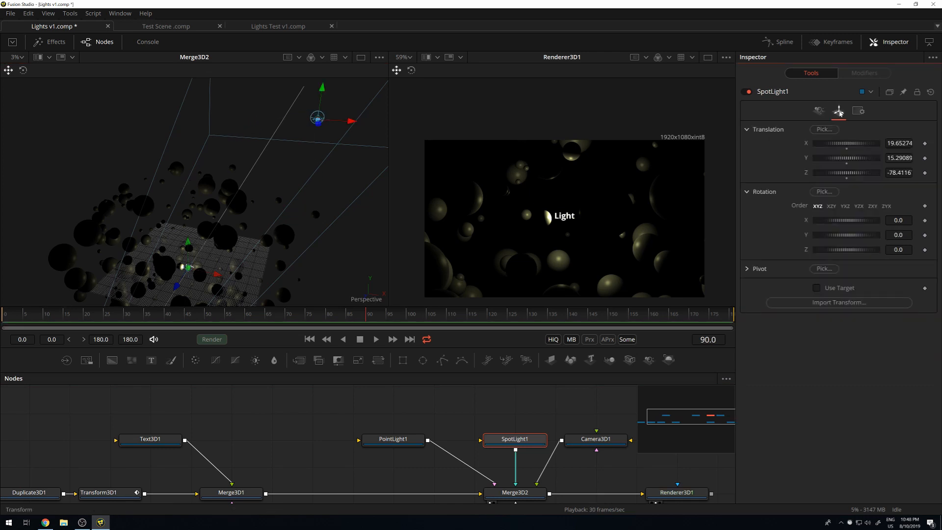
{"action": "left_click", "coordinate": [817, 288]}
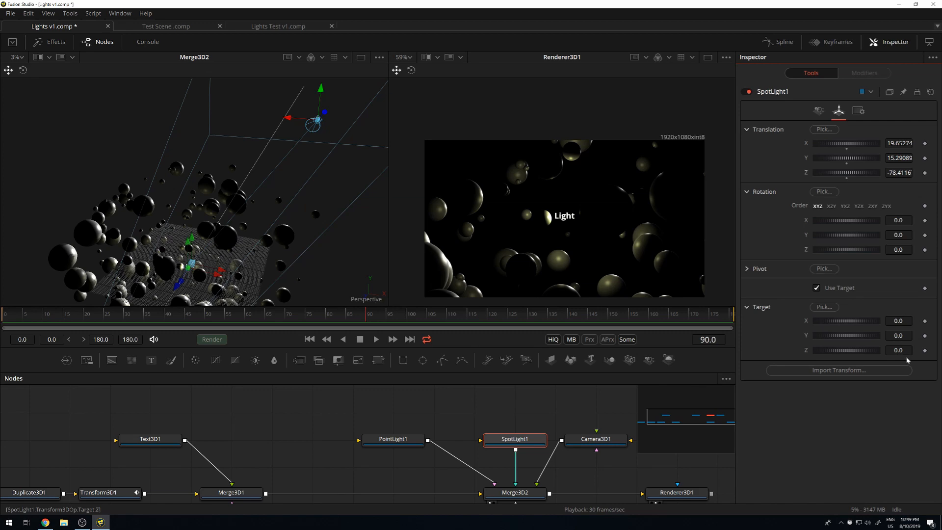
{"action": "left_click_drag", "start_coordinate": [248, 220], "coordinate": [221, 200]}
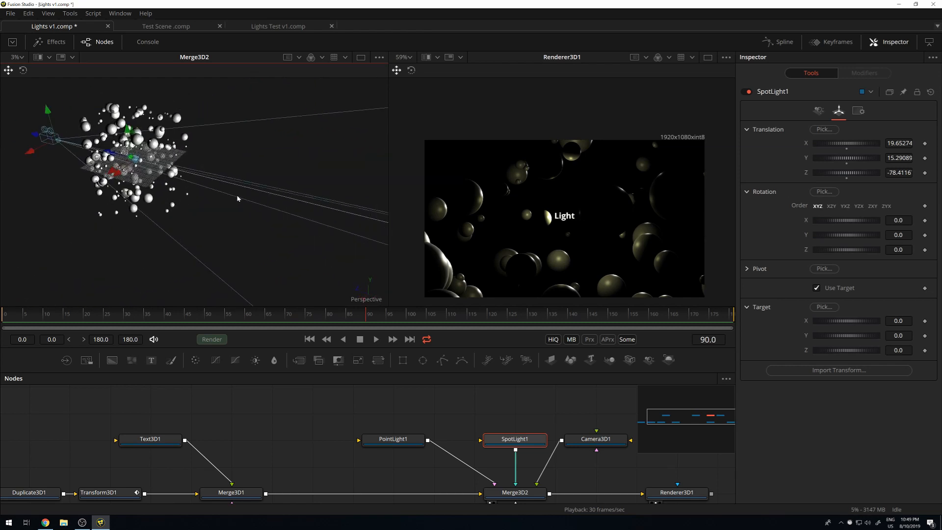
Reposition SpotLight1 above and beside the sphere cloud, at about X 31.25, Y 22.29, Z -18.47
{"action": "scroll", "coordinate": [237, 198], "scroll_direction": "down", "scroll_amount": 2}
{"action": "left_click_drag", "start_coordinate": [362, 217], "coordinate": [223, 189]}
{"action": "left_click_drag", "start_coordinate": [140, 182], "coordinate": [128, 149]}
{"action": "mouse_move", "coordinate": [176, 170]}
{"action": "left_mouse_down"}
{"action": "mouse_move", "coordinate": [200, 202]}
{"action": "mouse_move", "coordinate": [215, 184]}
{"action": "mouse_move", "coordinate": [185, 165]}
{"action": "left_mouse_up"}
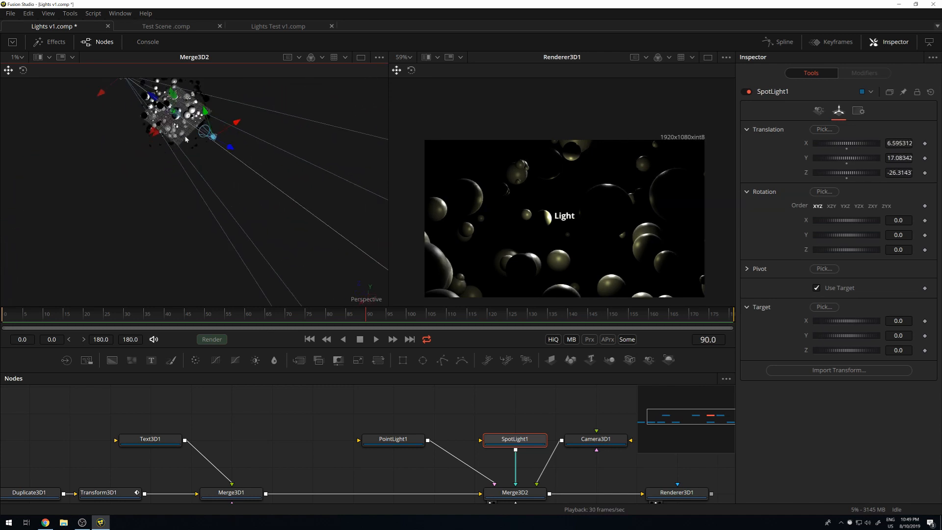
{"action": "left_click_drag", "start_coordinate": [237, 124], "coordinate": [183, 157]}
{"action": "left_click_drag", "start_coordinate": [187, 196], "coordinate": [188, 156]}
{"action": "left_click_drag", "start_coordinate": [147, 240], "coordinate": [181, 230]}
{"action": "scroll", "coordinate": [130, 269], "scroll_direction": "up", "scroll_amount": 3}
{"action": "scroll", "coordinate": [125, 256], "scroll_direction": "down", "scroll_amount": 3}
{"action": "left_click_drag", "start_coordinate": [125, 255], "coordinate": [148, 254]}
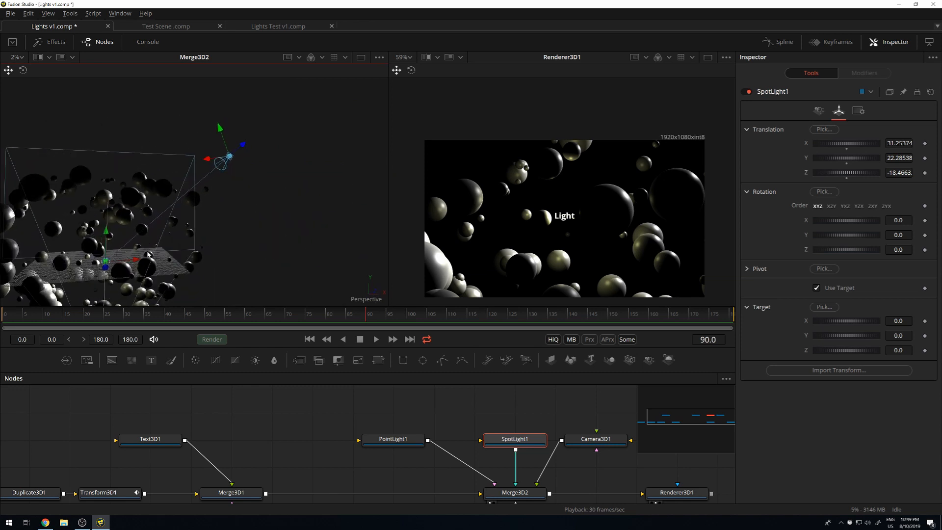
Reduce SpotLight1's cone angle to about 0.35
{"action": "left_click", "coordinate": [819, 111]}
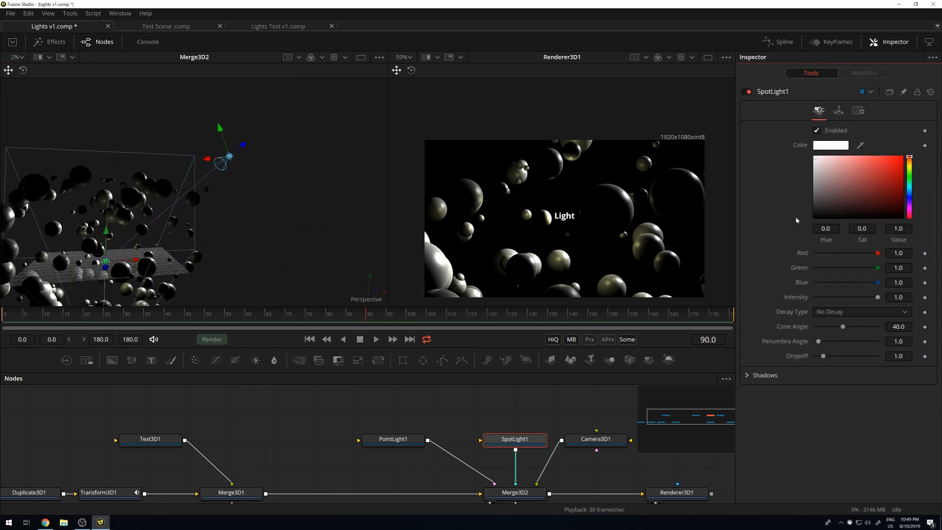
{"action": "left_click_drag", "start_coordinate": [202, 214], "coordinate": [260, 197]}
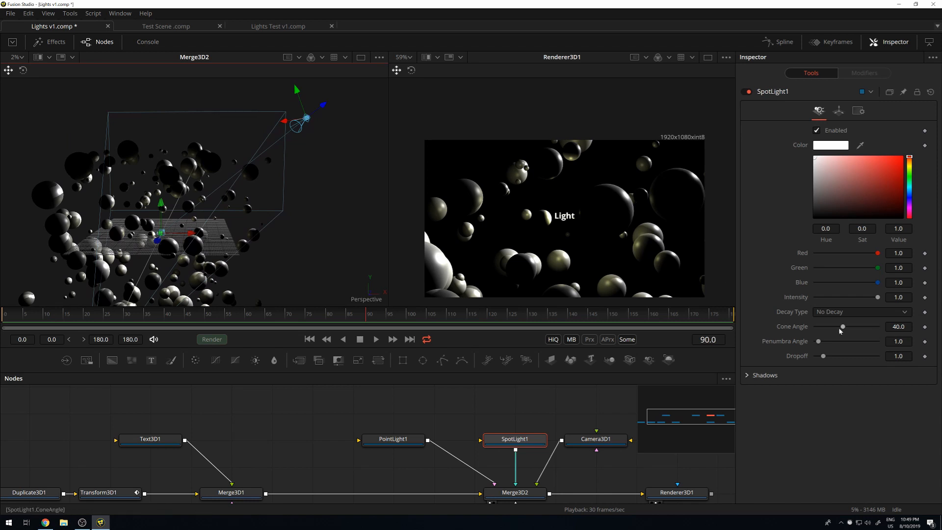
{"action": "left_click_drag", "start_coordinate": [842, 328], "coordinate": [812, 329]}
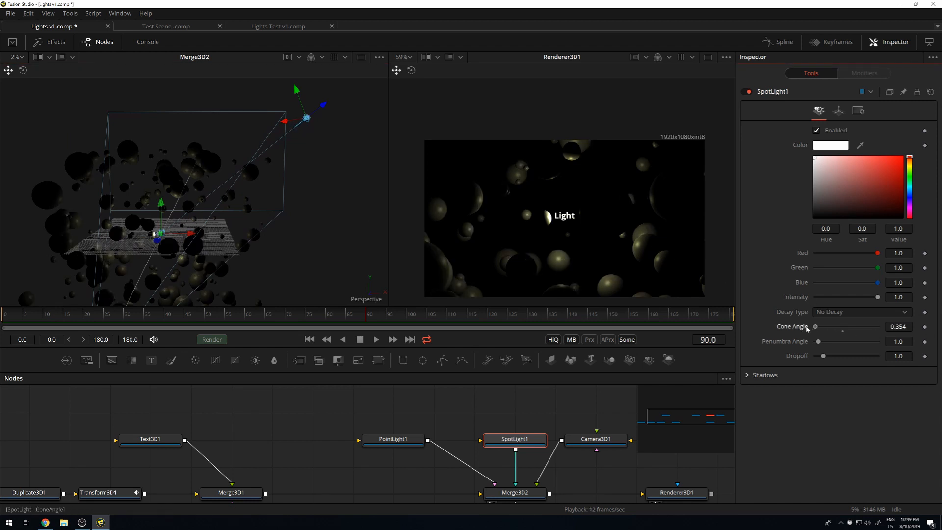
Widen SpotLight1's cone angle to about 22 and soften its edge with a penumbra angle of about 10.55
{"action": "left_click_drag", "start_coordinate": [884, 325], "coordinate": [902, 324]}
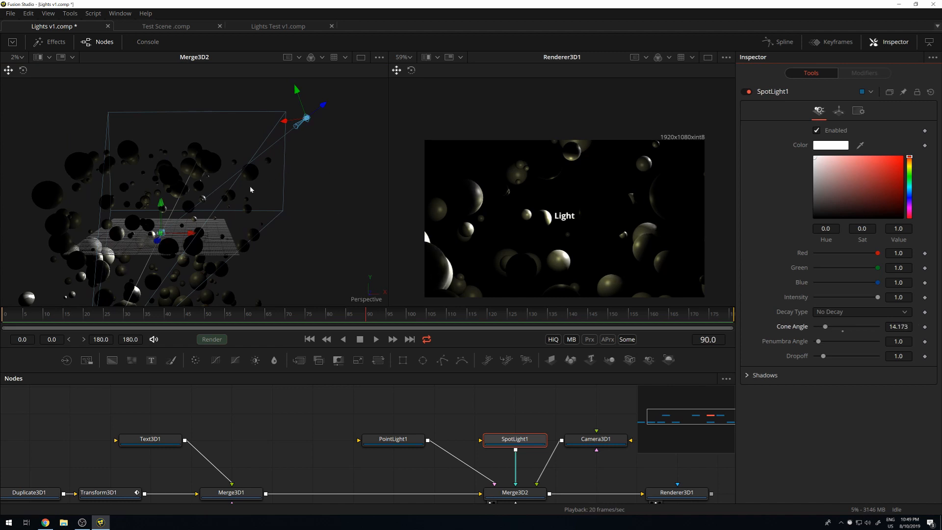
{"action": "left_click_drag", "start_coordinate": [824, 328], "coordinate": [830, 327]}
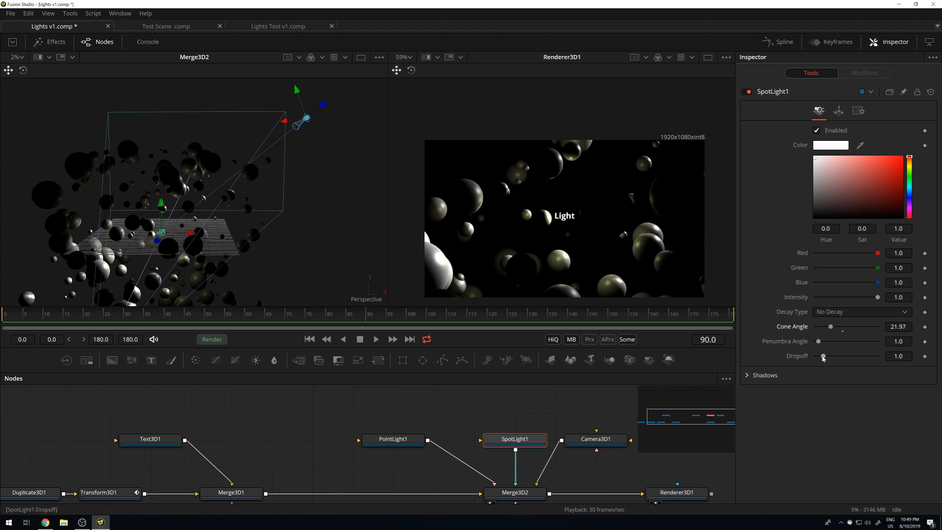
{"action": "left_click_drag", "start_coordinate": [818, 342], "coordinate": [844, 345]}
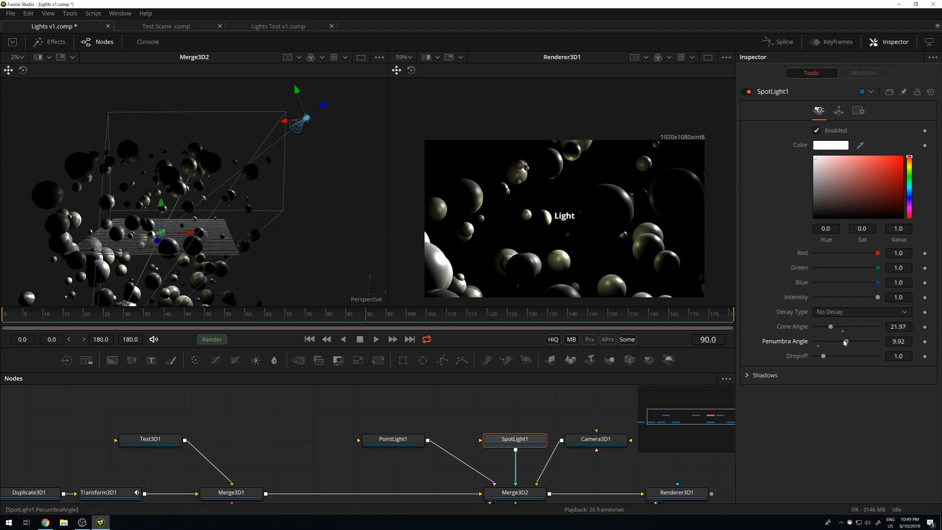
{"action": "left_click_drag", "start_coordinate": [844, 342], "coordinate": [849, 342]}
{"action": "left_click_drag", "start_coordinate": [109, 196], "coordinate": [254, 186]}
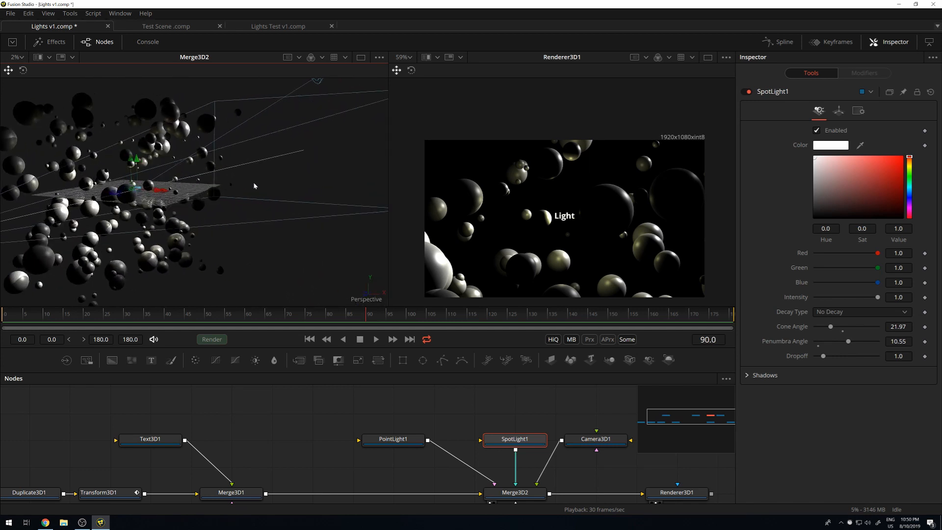
{"action": "left_click_drag", "start_coordinate": [178, 221], "coordinate": [206, 216]}
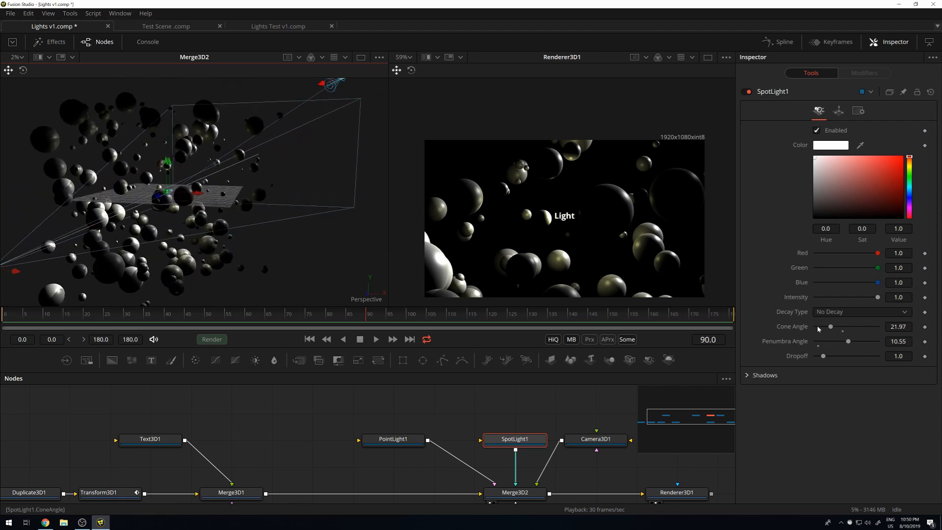
Try SpotLight1's dropoff at 0 and return it to 1.0
{"action": "left_click_drag", "start_coordinate": [824, 359], "coordinate": [705, 358]}
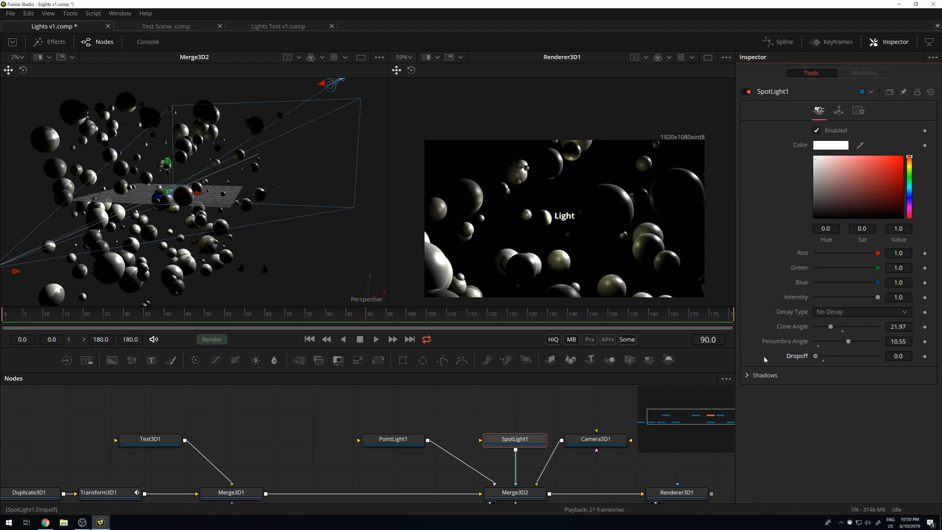
{"action": "left_click_drag", "start_coordinate": [796, 359], "coordinate": [817, 364]}
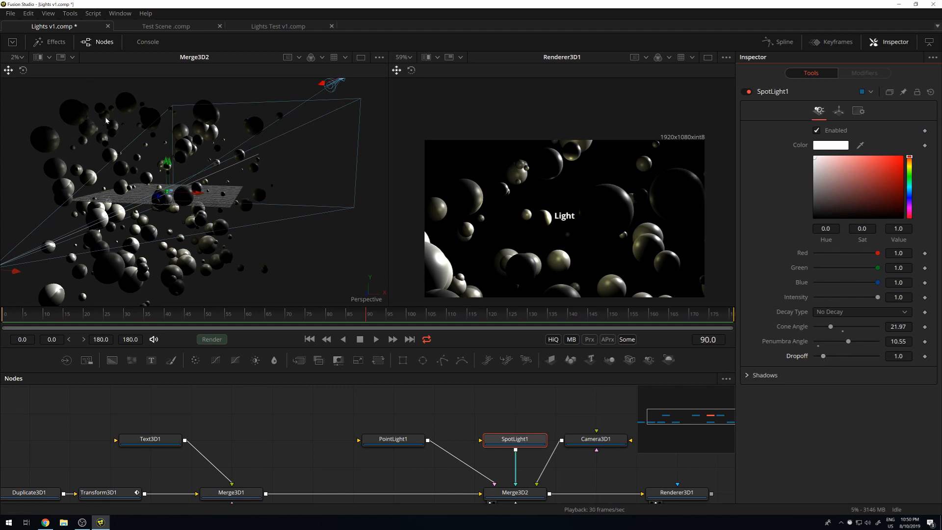
{"action": "left_click_drag", "start_coordinate": [244, 259], "coordinate": [265, 262]}
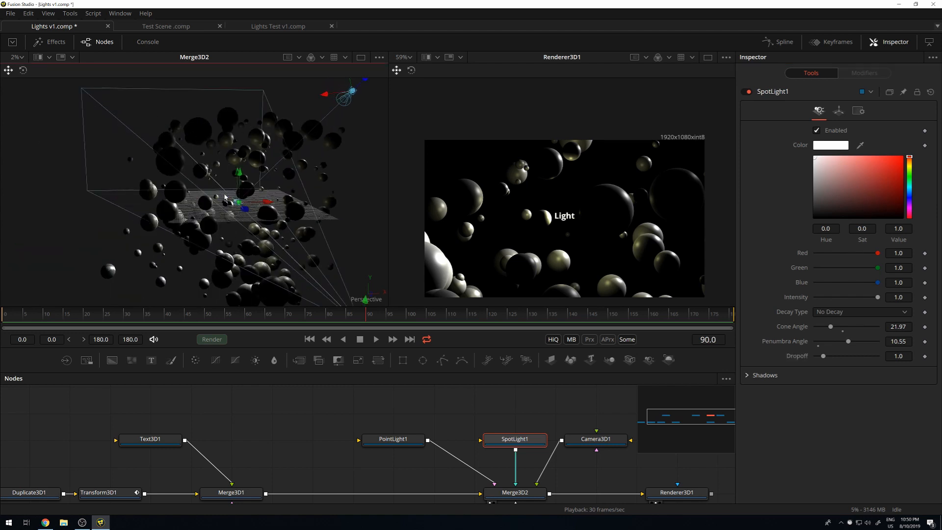
{"action": "left_click_drag", "start_coordinate": [314, 229], "coordinate": [305, 211]}
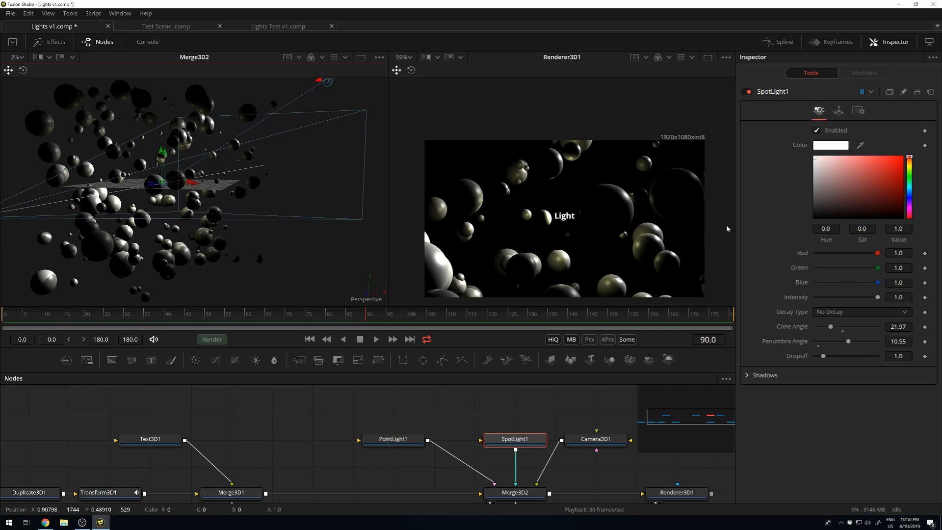
Color SpotLight1 blue with a hue of about 0.664 and a saturation of about 0.645
{"action": "left_click_drag", "start_coordinate": [911, 187], "coordinate": [910, 194]}
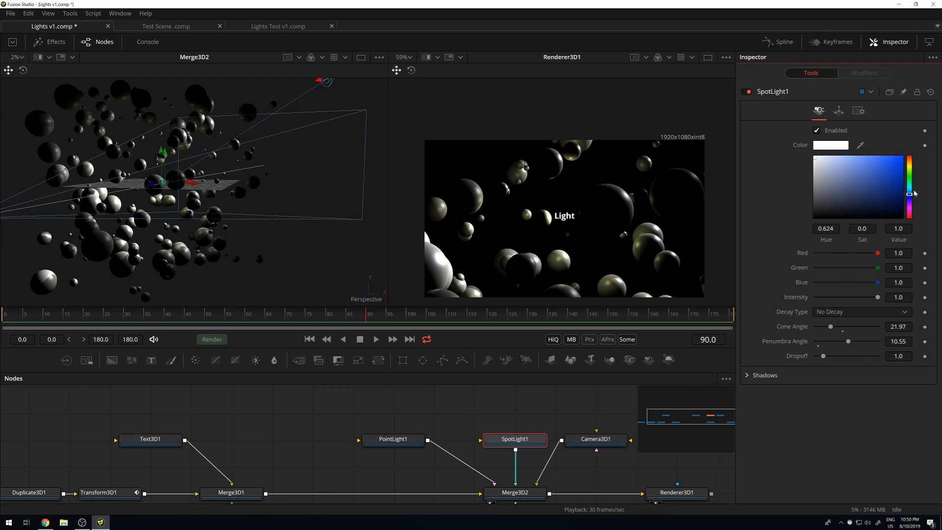
{"action": "left_click_drag", "start_coordinate": [819, 159], "coordinate": [865, 158]}
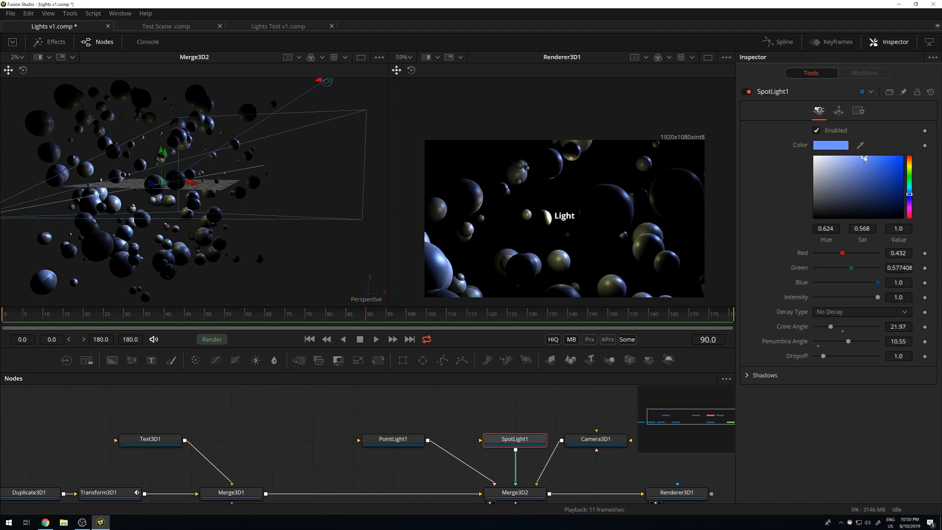
{"action": "left_click_drag", "start_coordinate": [911, 195], "coordinate": [912, 199]}
{"action": "left_click_drag", "start_coordinate": [866, 159], "coordinate": [871, 157]}
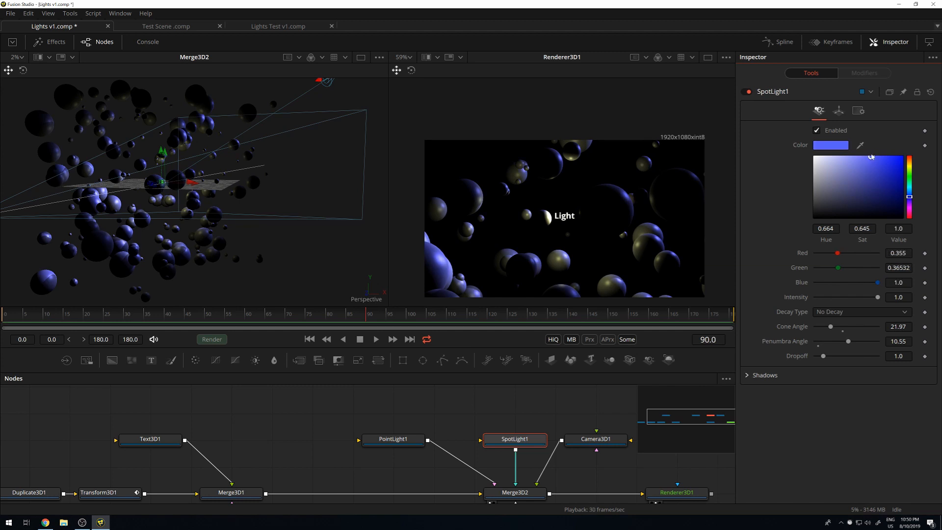
Fit the rendered image in its viewer and reduce SpotLight1's intensity to about 0.48
{"action": "left_click_drag", "start_coordinate": [306, 156], "coordinate": [265, 158]}
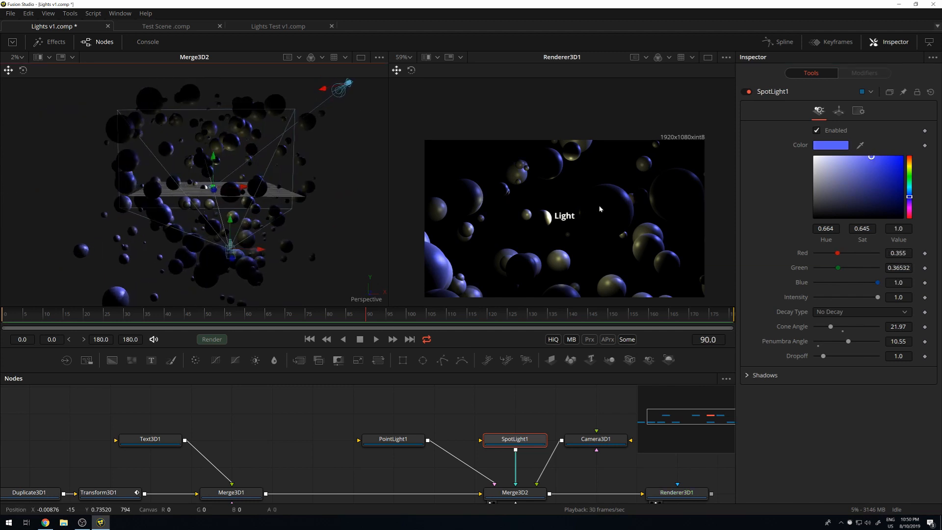
{"action": "left_click_drag", "start_coordinate": [602, 204], "coordinate": [603, 194]}
{"action": "key", "text": "ctrl+f"}
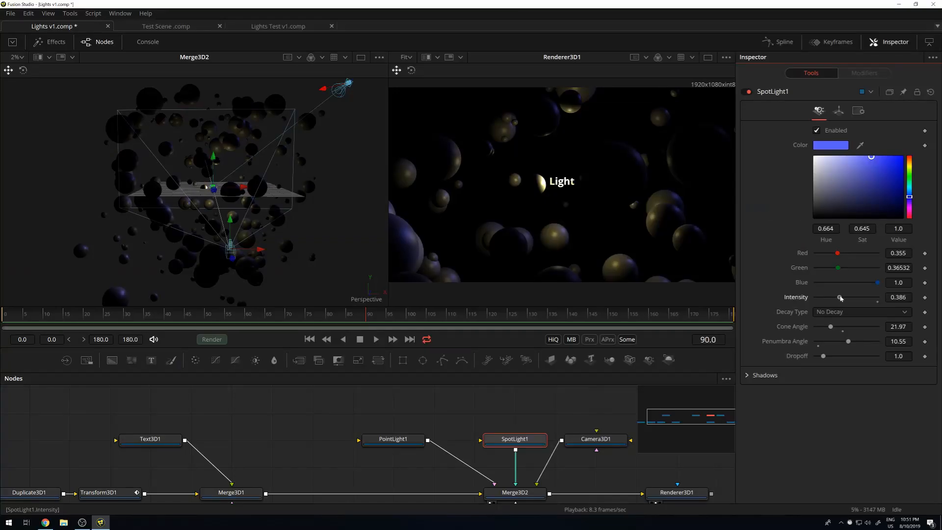
{"action": "left_click_drag", "start_coordinate": [840, 298], "coordinate": [852, 298]}
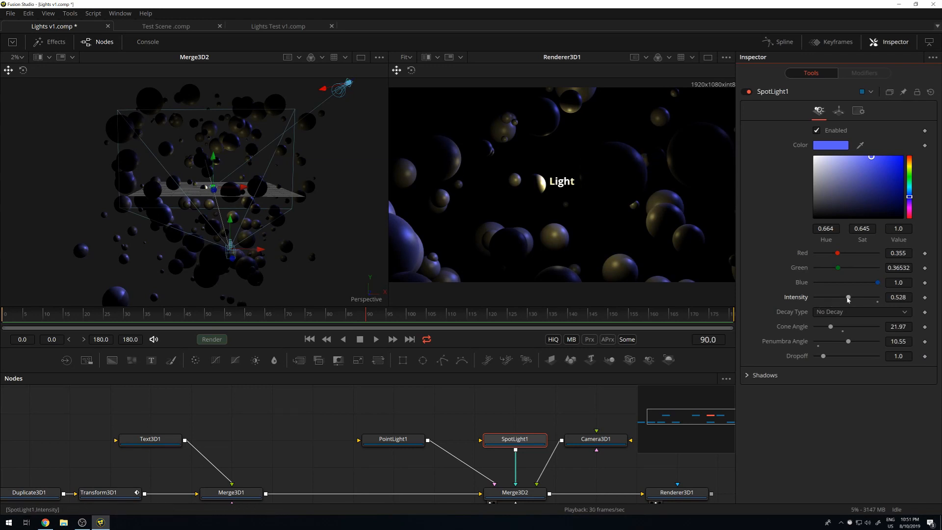
Play and scrub through the animation to check the blue lighting on the spheres, stopping at frame 119
{"action": "key", "text": "space"}
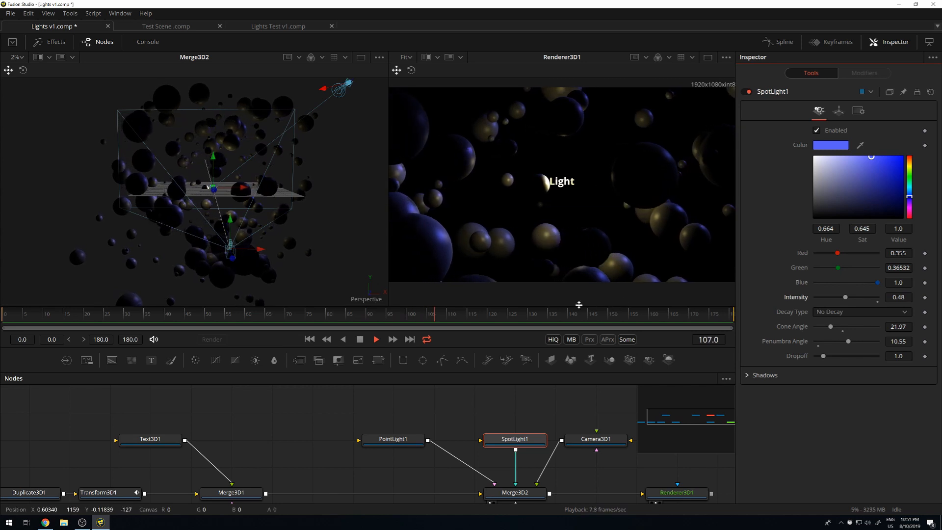
{"action": "left_click", "coordinate": [77, 316]}
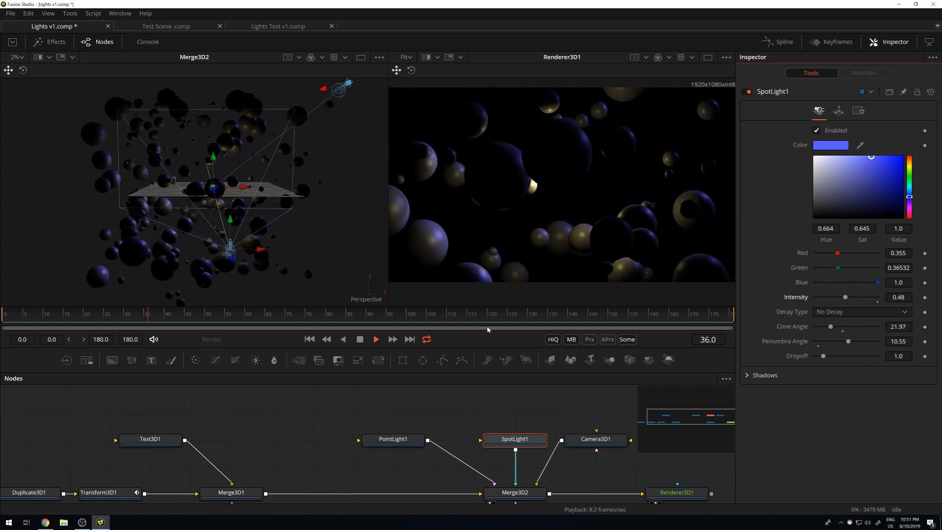
{"action": "left_click", "coordinate": [641, 316]}
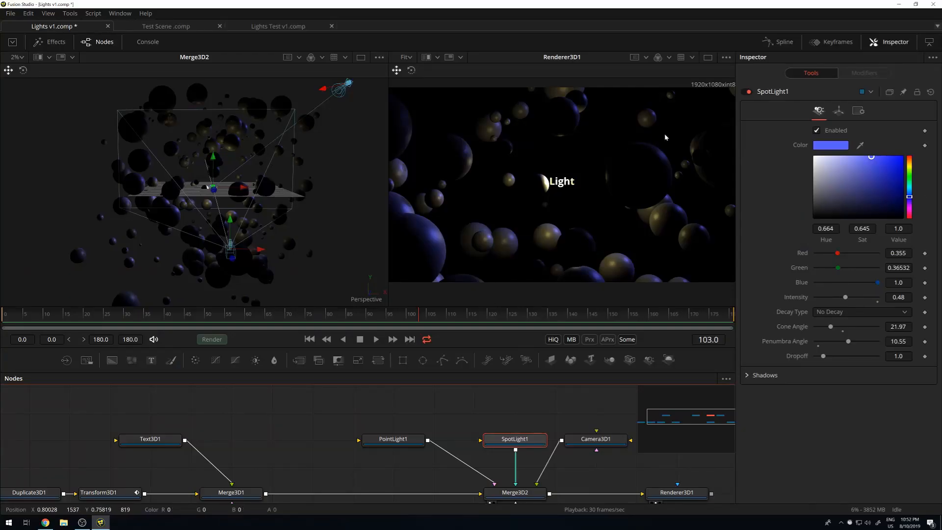
{"action": "left_click_drag", "start_coordinate": [342, 320], "coordinate": [669, 308]}
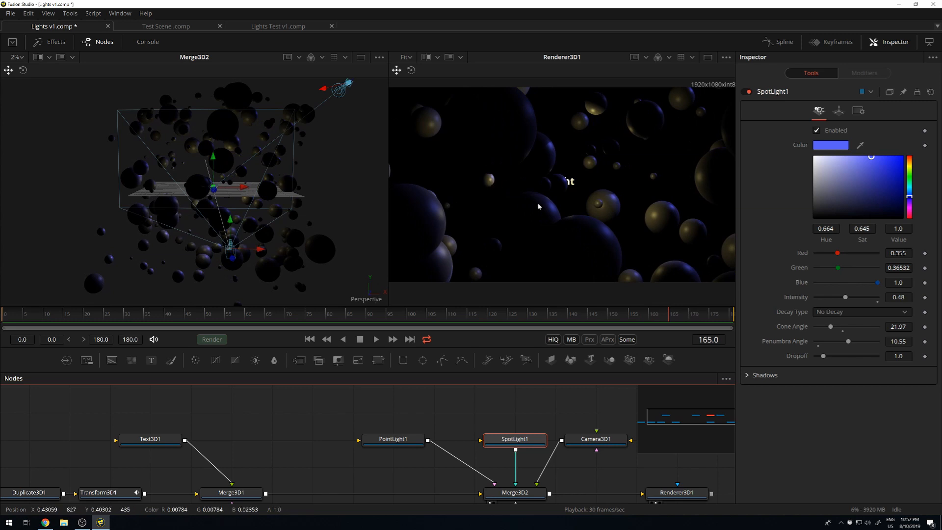
{"action": "left_click_drag", "start_coordinate": [593, 320], "coordinate": [488, 317]}
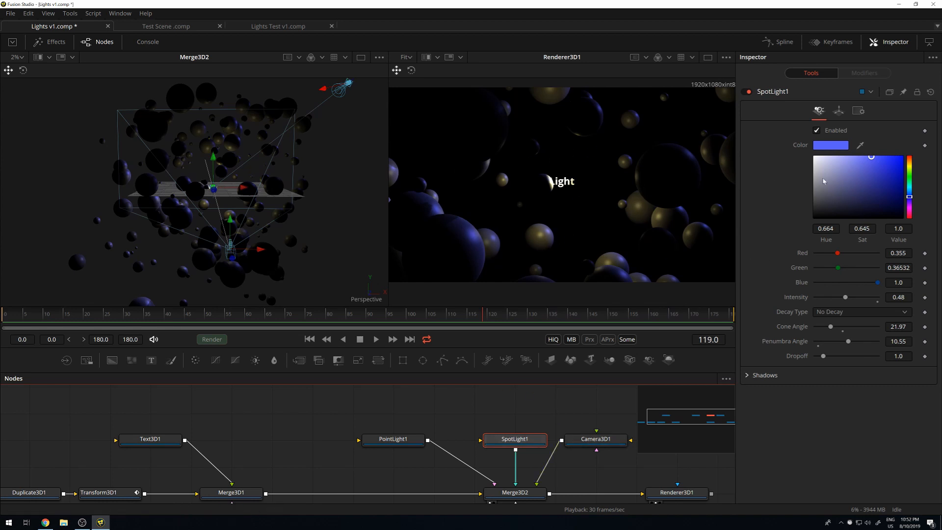
Reveal SpotLight1's shadow settings and enable its shadows
{"action": "left_click", "coordinate": [841, 112]}
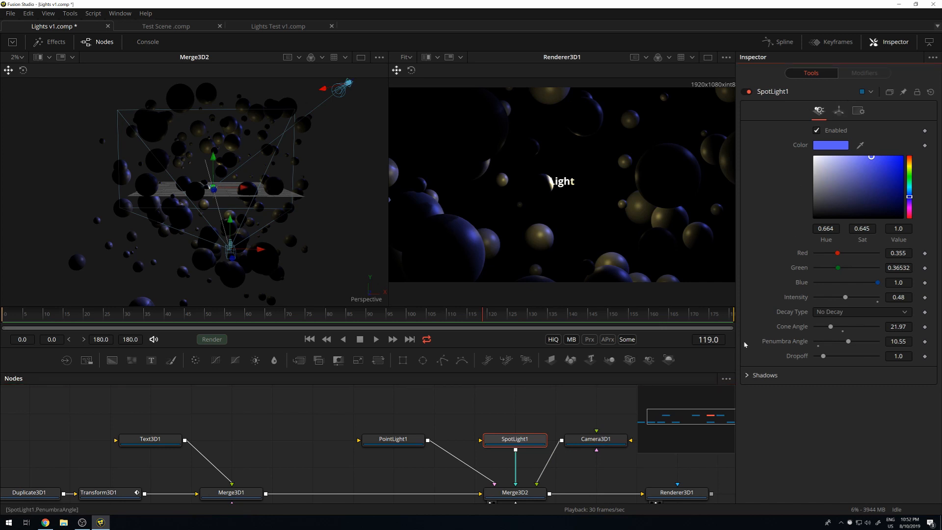
{"action": "left_click", "coordinate": [747, 375]}
{"action": "left_click", "coordinate": [816, 390]}
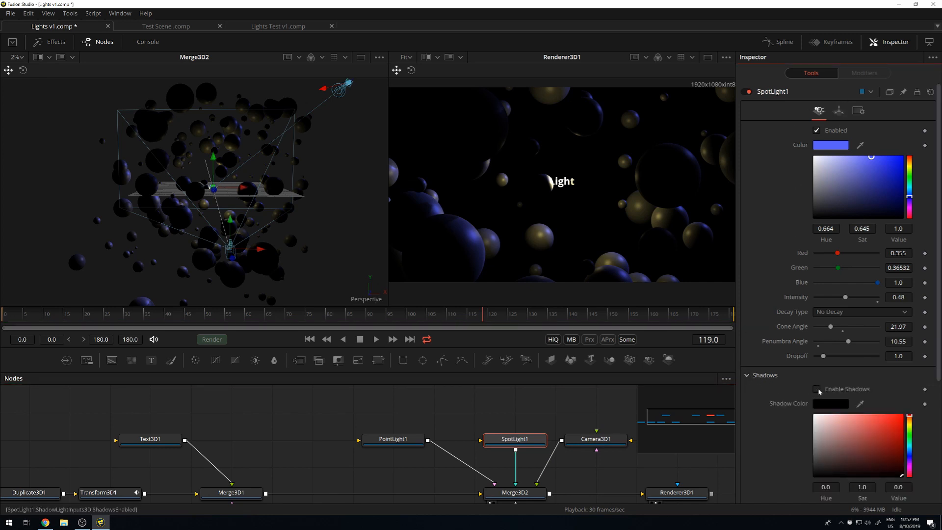
{"action": "scroll", "coordinate": [617, 155], "scroll_direction": "up", "scroll_amount": 1}
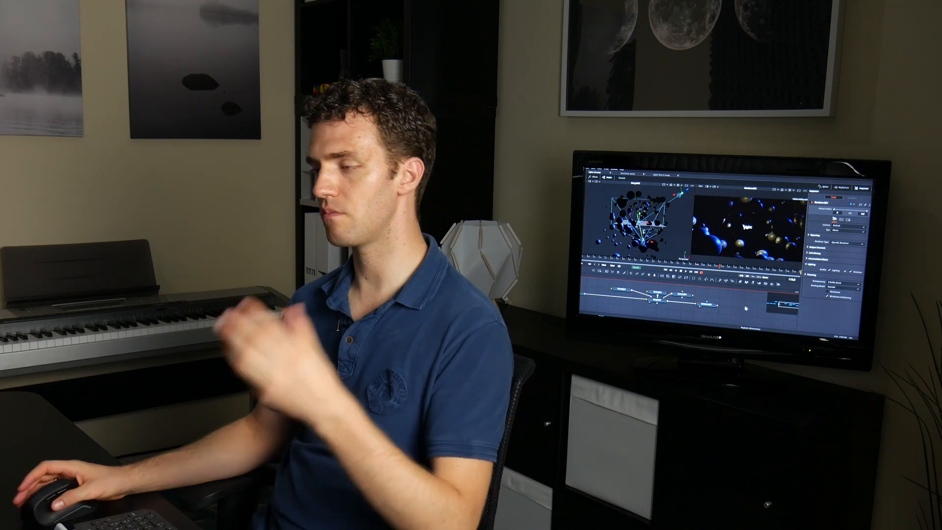
Add a Rays effect after Renderer3D1
{"action": "key", "text": "shift+space"}
{"action": "type", "text": "rays"}
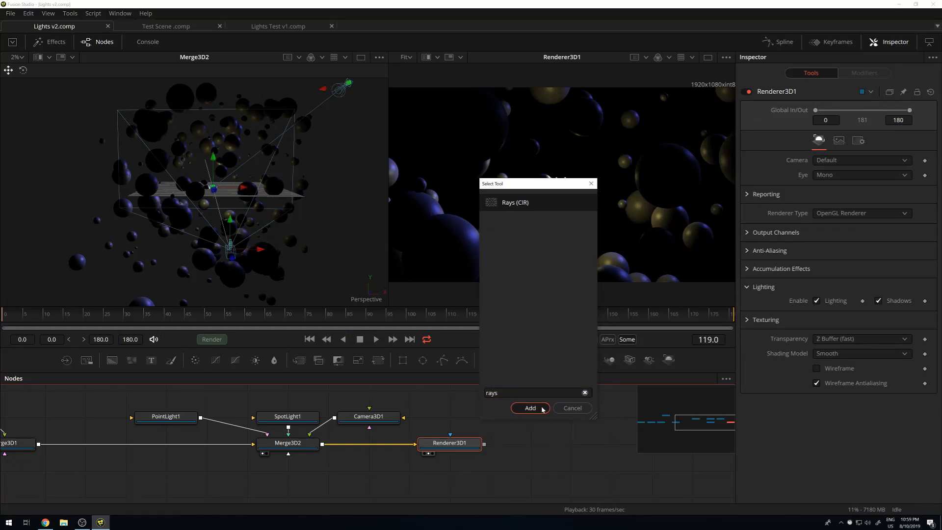
{"action": "left_click", "coordinate": [543, 409]}
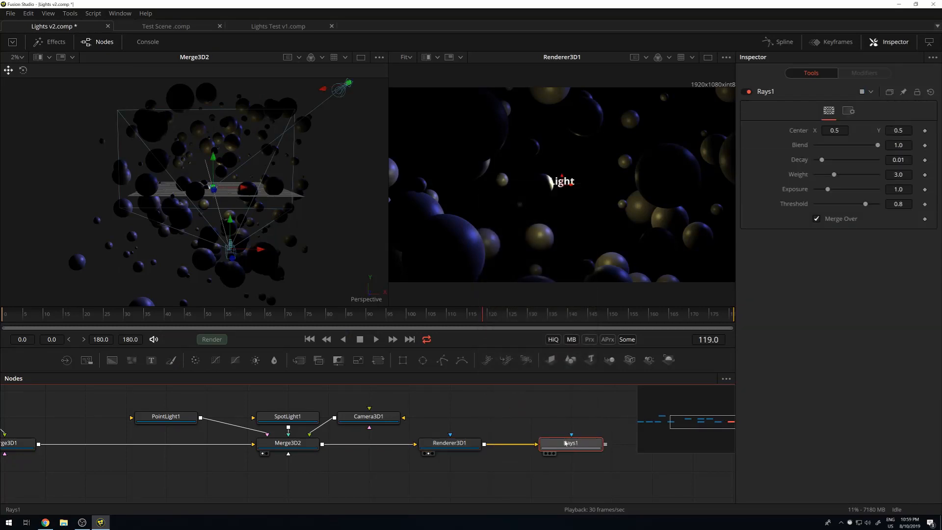
Place the Rays1 node closer to Renderer3D1 and lower its decay to about 0.0016
{"action": "left_click_drag", "start_coordinate": [559, 449], "coordinate": [519, 449]}
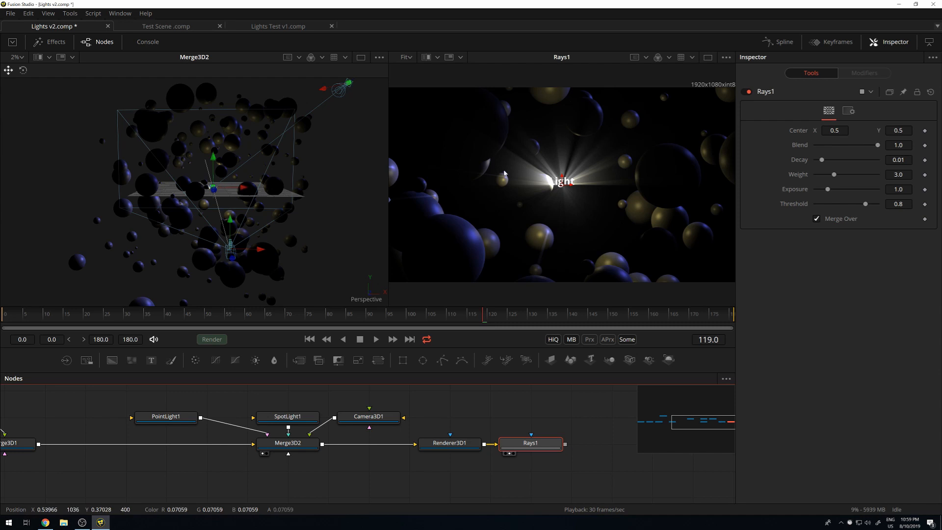
{"action": "left_click", "coordinate": [822, 160]}
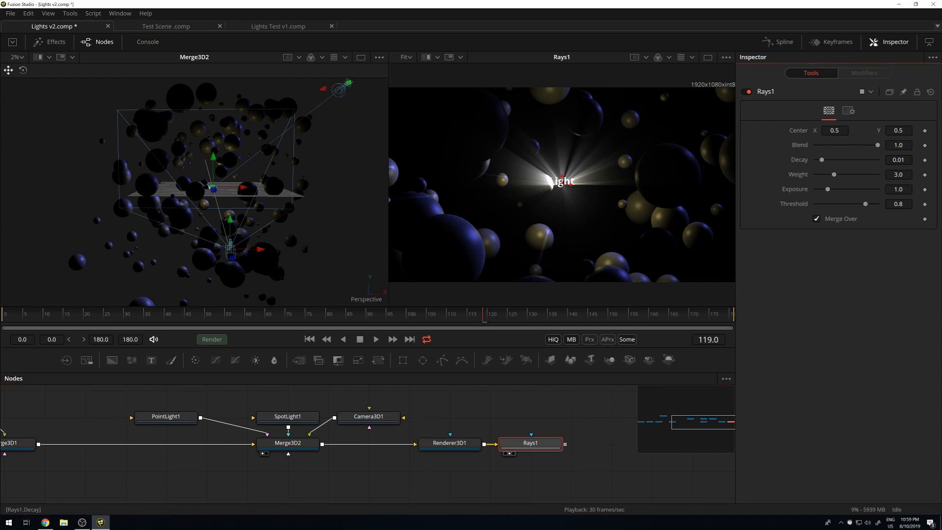
{"action": "left_click_drag", "start_coordinate": [820, 159], "coordinate": [817, 160]}
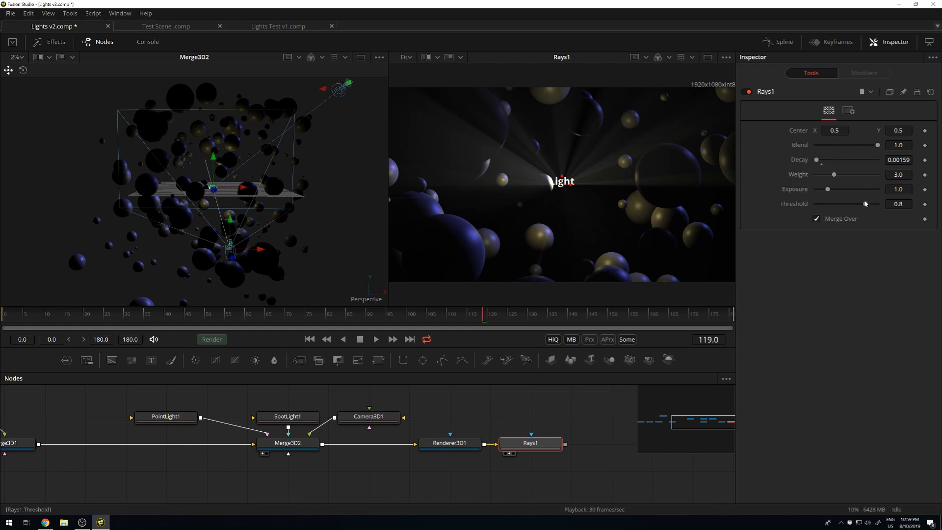
Tune the strength of the rays with threshold 0.724, weight 6.46 and exposure 0.945
{"action": "left_click_drag", "start_coordinate": [863, 206], "coordinate": [839, 205]}
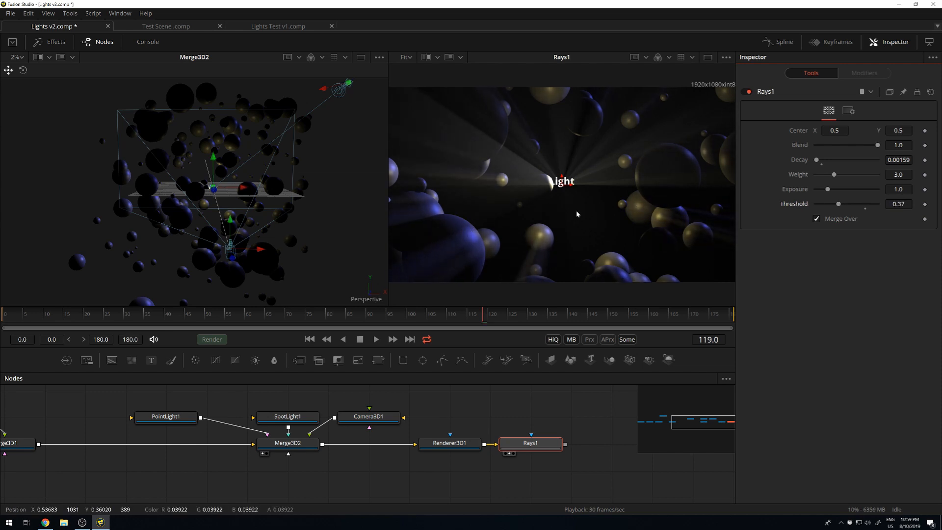
{"action": "left_click_drag", "start_coordinate": [842, 205], "coordinate": [856, 207]}
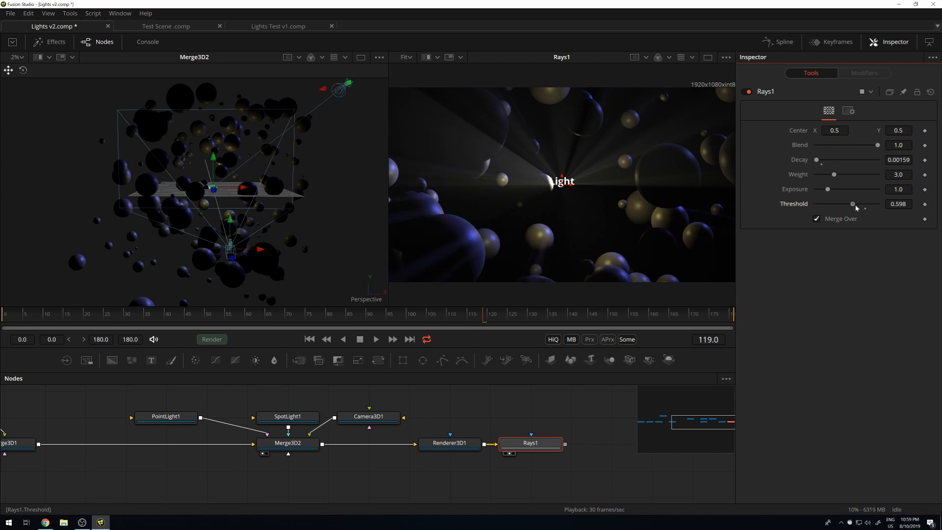
{"action": "left_click_drag", "start_coordinate": [865, 209], "coordinate": [835, 210]}
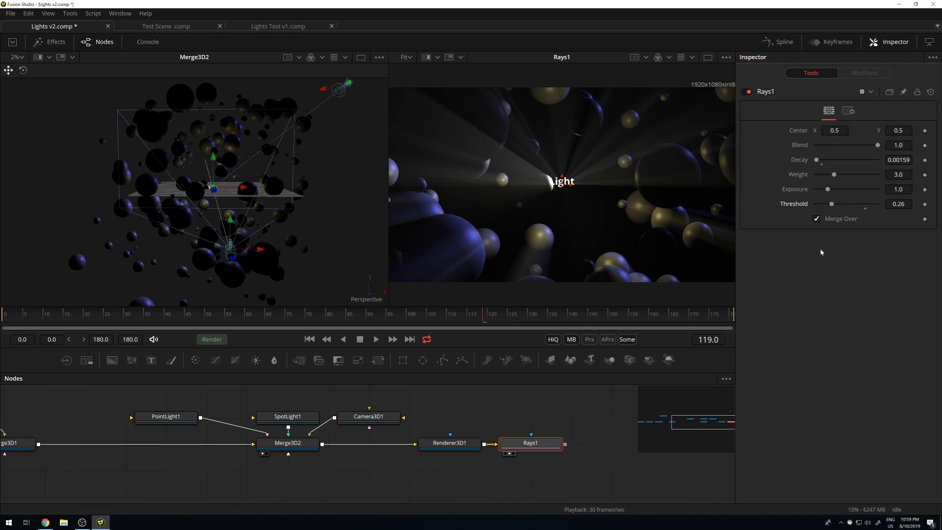
{"action": "left_click_drag", "start_coordinate": [831, 207], "coordinate": [860, 212]}
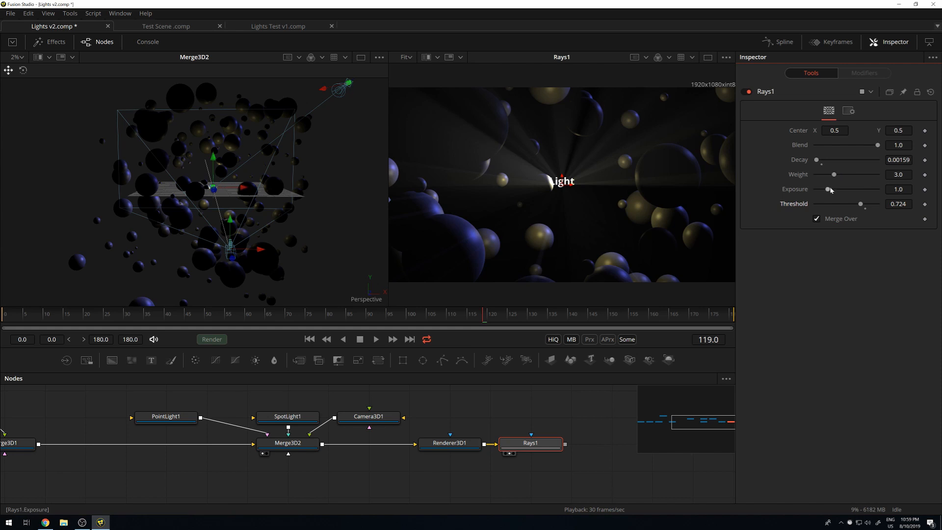
{"action": "left_click_drag", "start_coordinate": [828, 190], "coordinate": [851, 179]}
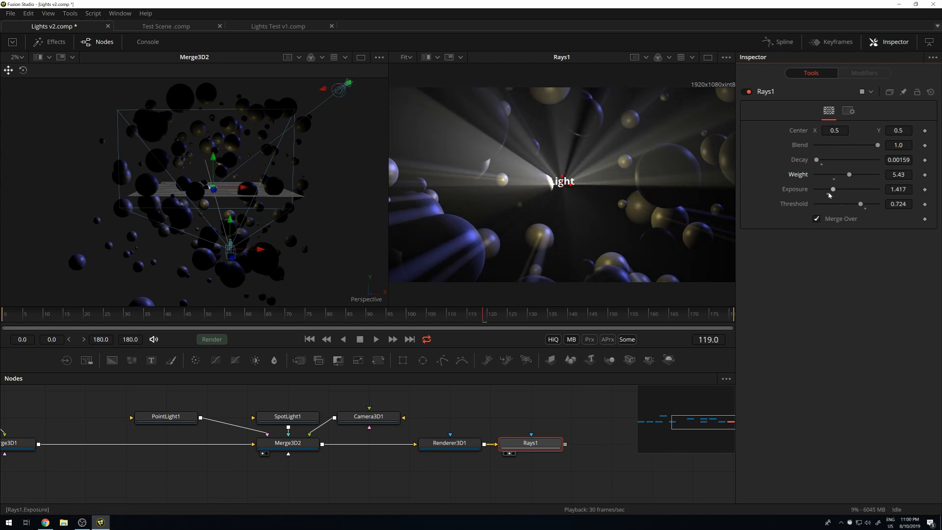
{"action": "left_click_drag", "start_coordinate": [833, 192], "coordinate": [828, 190]}
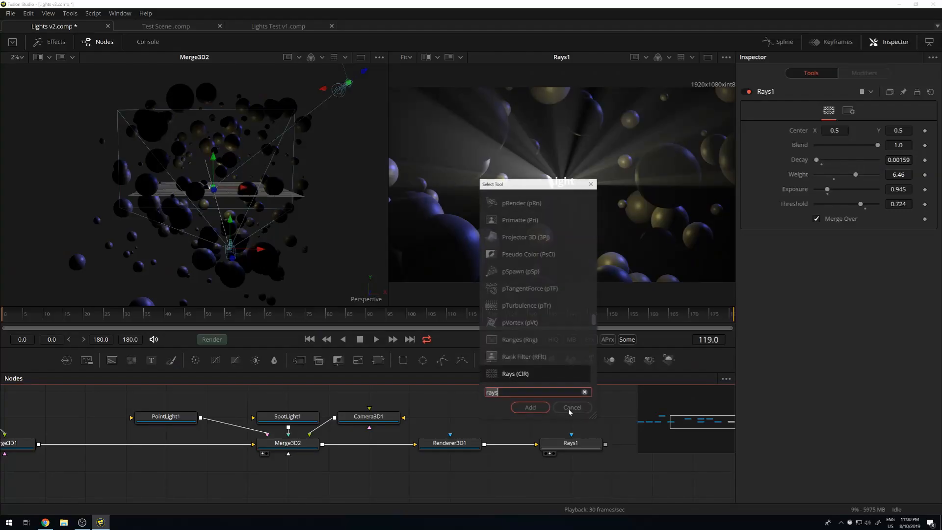
Add a FastNoise node, connect it to the effect mask input of Rays1 and place it directly above that node
{"action": "key", "text": "BackSpace"}
{"action": "key", "text": "BackSpace"}
{"action": "key", "text": "BackSpace"}
{"action": "key", "text": "BackSpace"}
{"action": "type", "text": "fastn"}
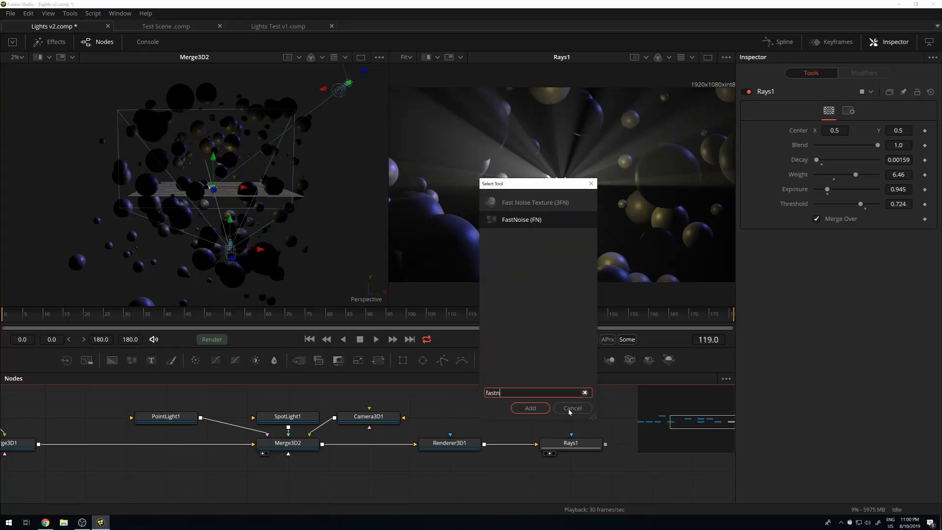
{"action": "key", "text": "Return"}
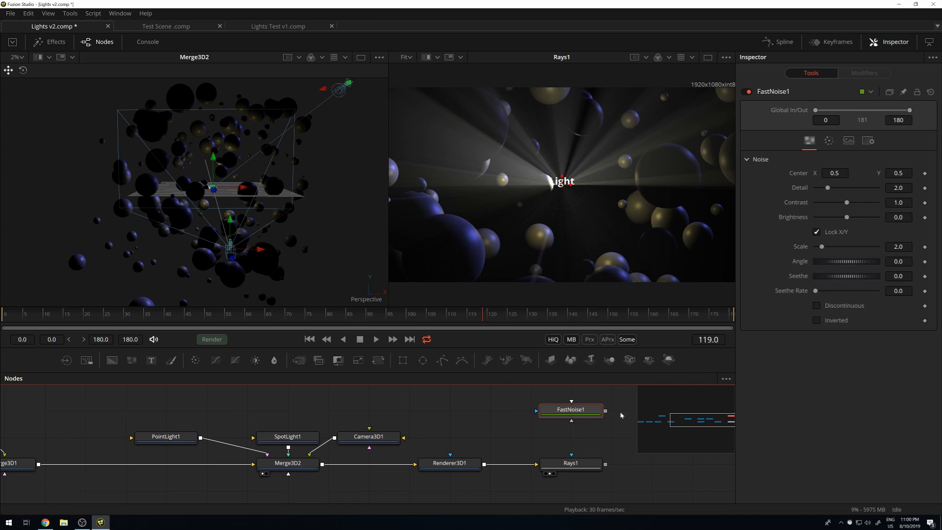
{"action": "left_click_drag", "start_coordinate": [606, 410], "coordinate": [572, 456]}
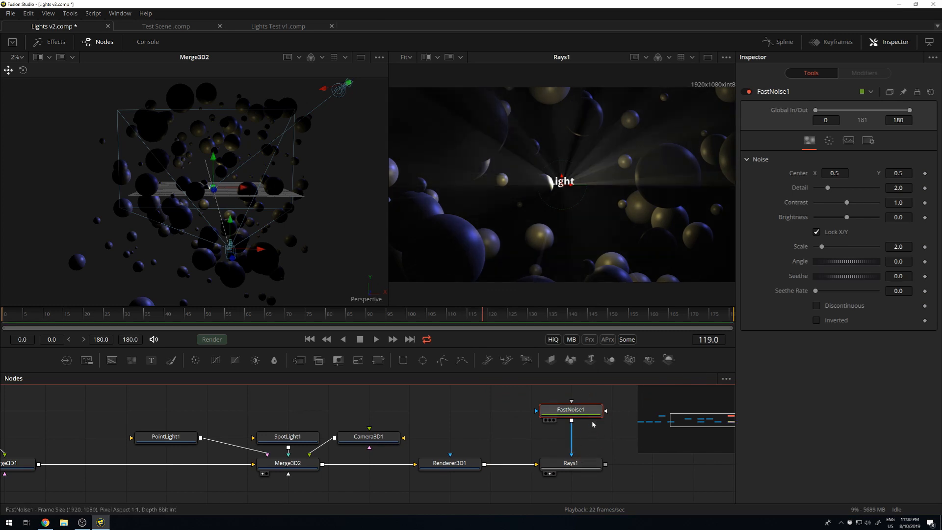
{"action": "left_click_drag", "start_coordinate": [591, 415], "coordinate": [592, 441]}
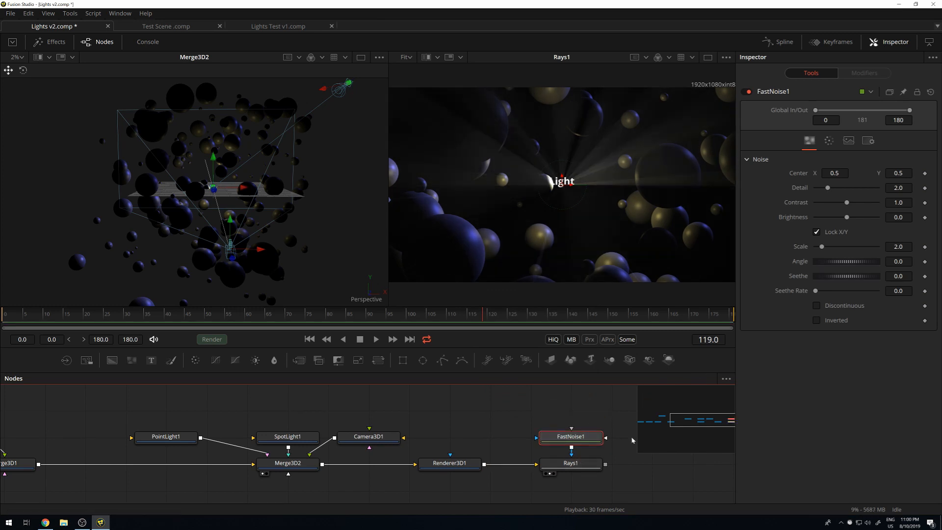
View FastNoise1 in its own viewer, set the noise scale to about 10.7 and slightly raise its detail
{"action": "key", "text": "1"}
{"action": "scroll", "coordinate": [199, 176], "scroll_direction": "down", "scroll_amount": 5}
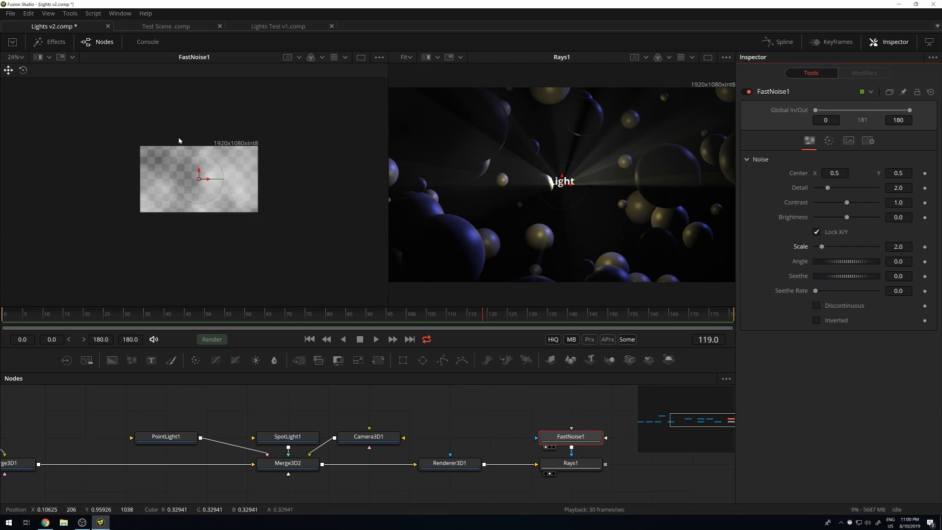
{"action": "scroll", "coordinate": [215, 194], "scroll_direction": "up", "scroll_amount": 4}
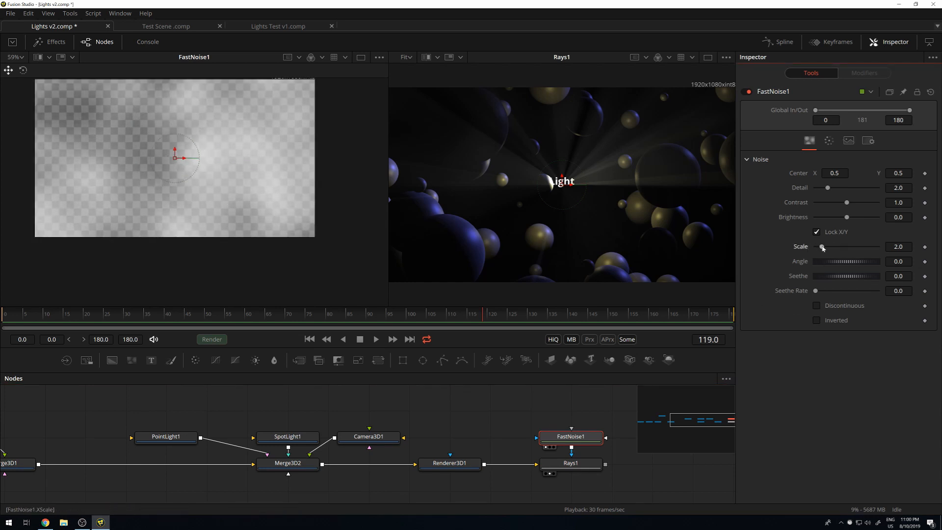
{"action": "left_click_drag", "start_coordinate": [823, 247], "coordinate": [847, 249]}
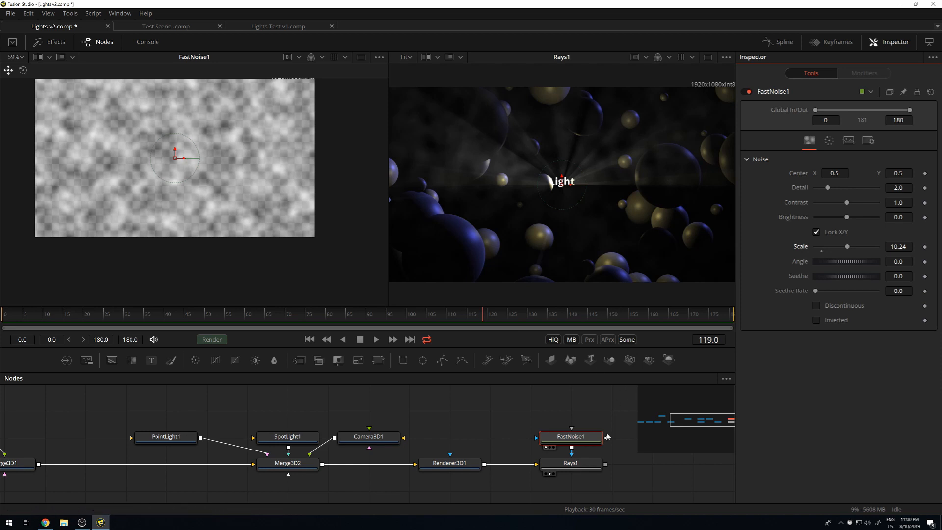
{"action": "left_click", "coordinate": [572, 465]}
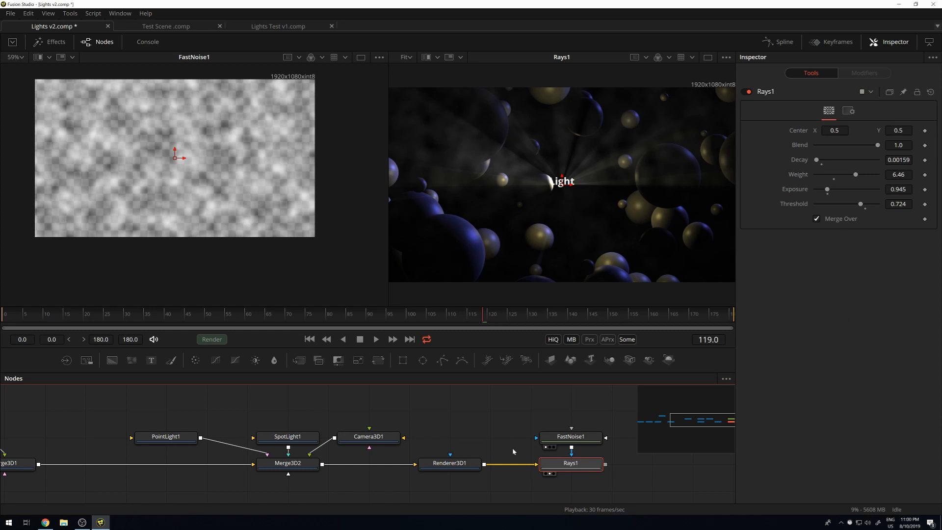
{"action": "left_click", "coordinate": [571, 437]}
{"action": "left_click_drag", "start_coordinate": [848, 248], "coordinate": [851, 250]}
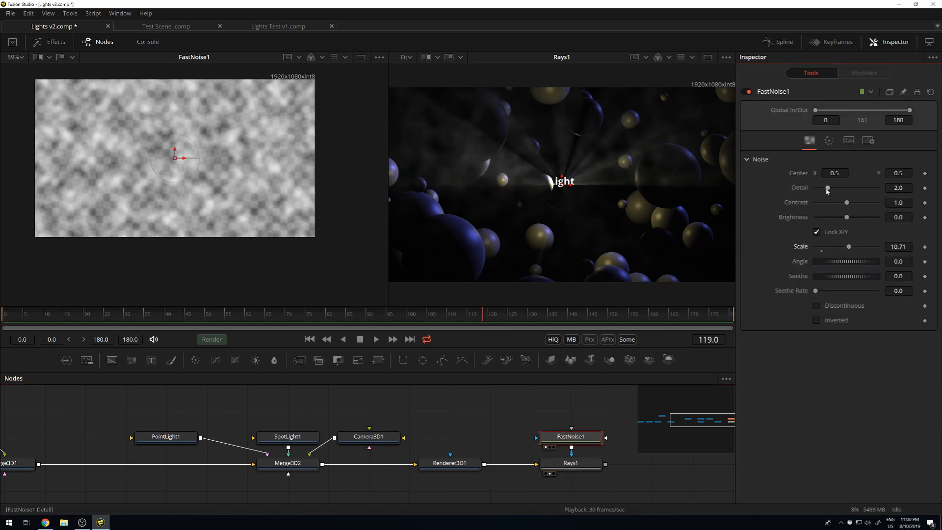
{"action": "left_click_drag", "start_coordinate": [827, 193], "coordinate": [831, 194]}
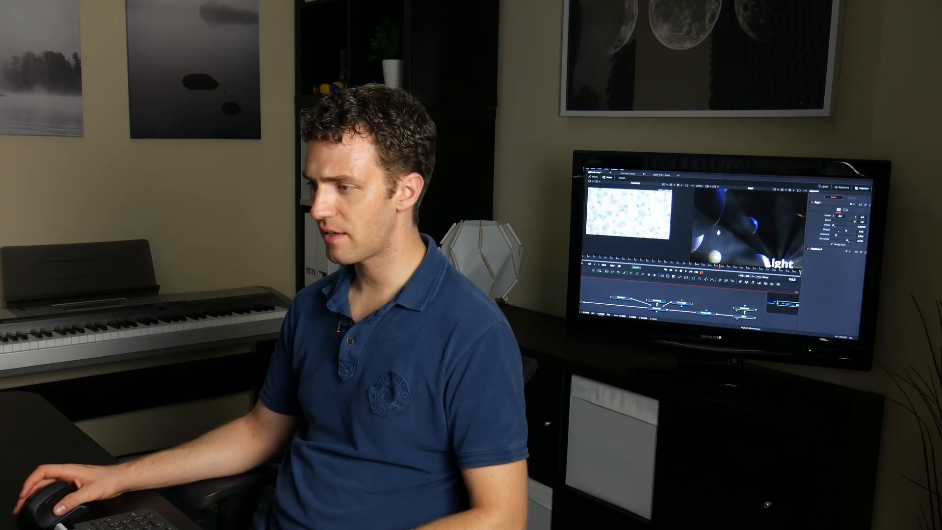
Isolate the masked rays by turning off Merge Over and enabling Multiply by Mask on Rays1
{"action": "scroll", "coordinate": [719, 232], "scroll_direction": "up", "scroll_amount": 5}
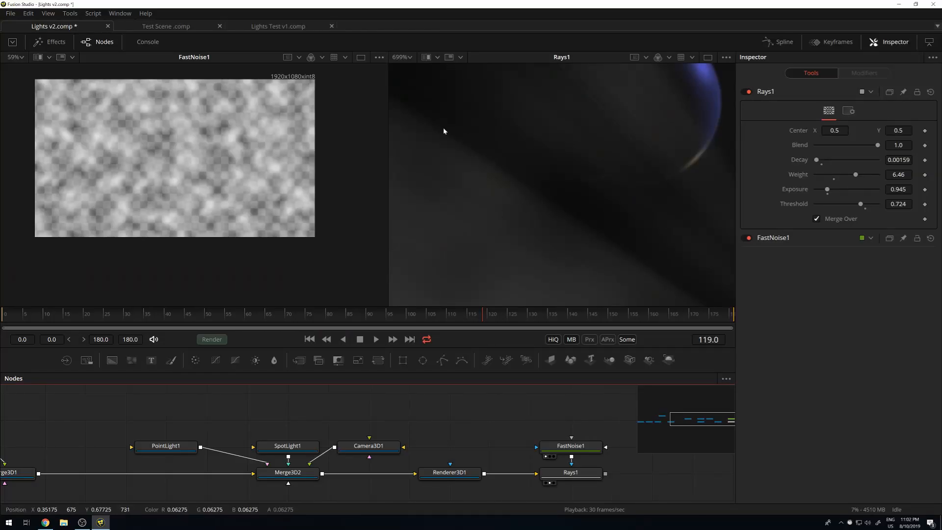
{"action": "scroll", "coordinate": [610, 241], "scroll_direction": "down", "scroll_amount": 10}
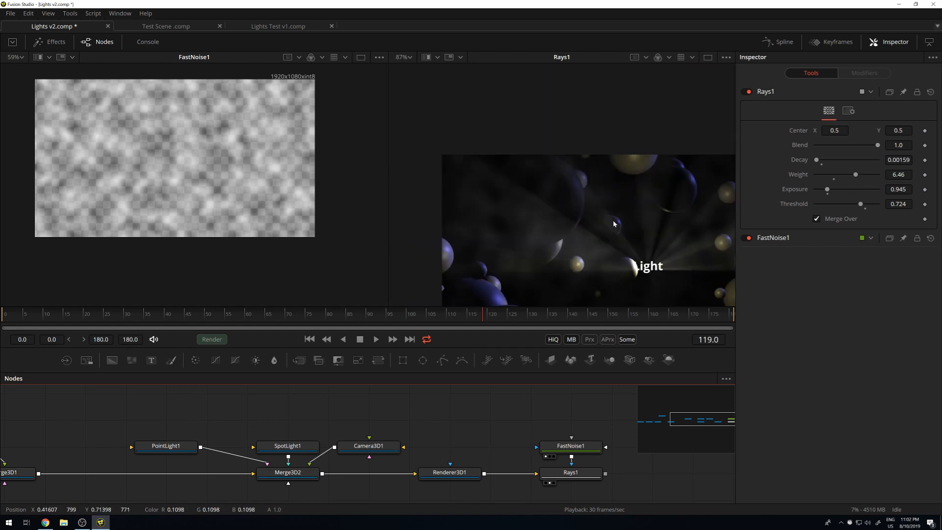
{"action": "scroll", "coordinate": [613, 223], "scroll_direction": "down", "scroll_amount": 3}
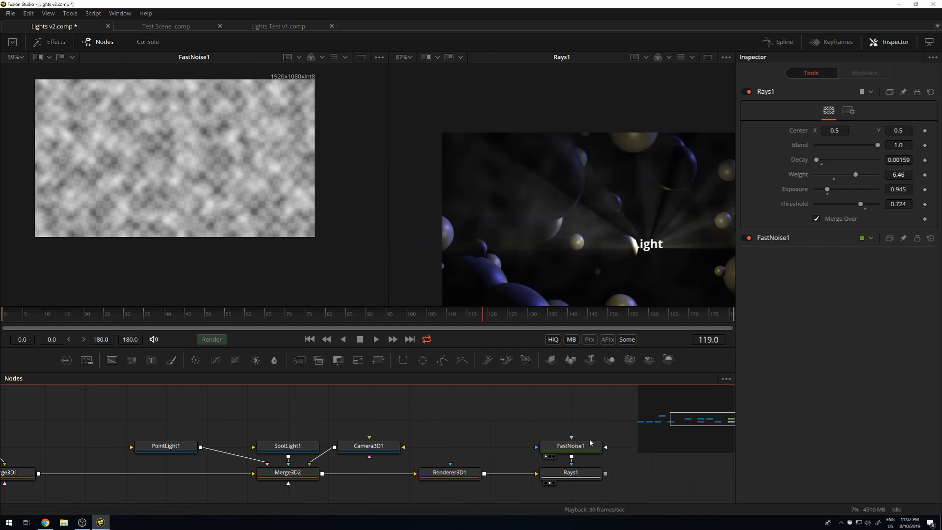
{"action": "left_click", "coordinate": [586, 477]}
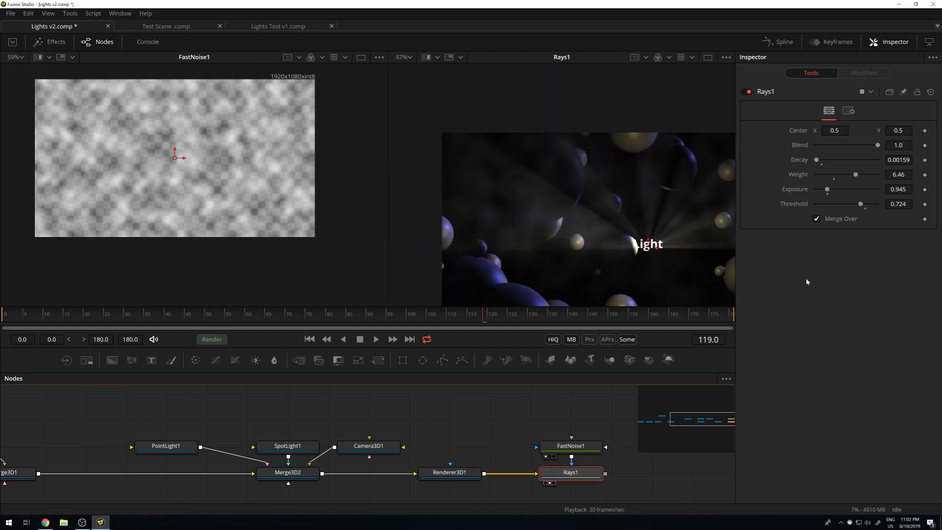
{"action": "left_click", "coordinate": [817, 219]}
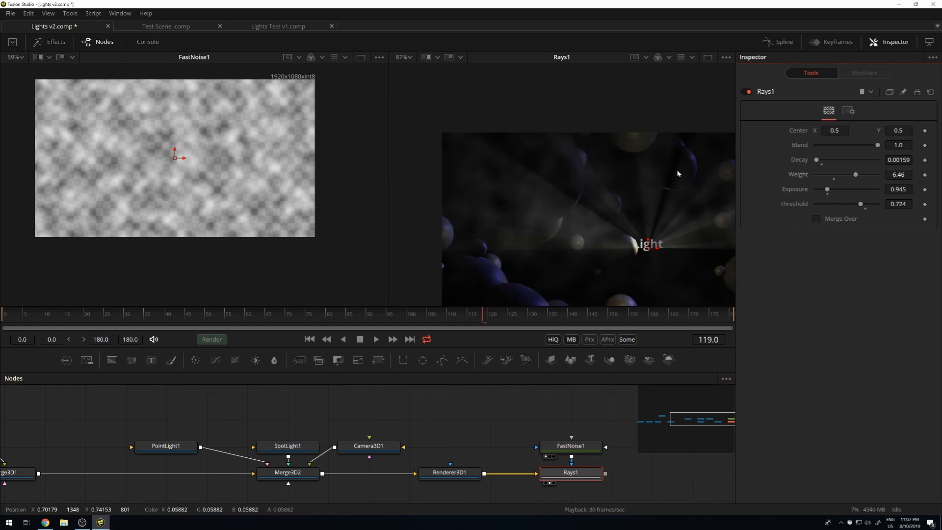
{"action": "scroll", "coordinate": [611, 173], "scroll_direction": "down", "scroll_amount": 3}
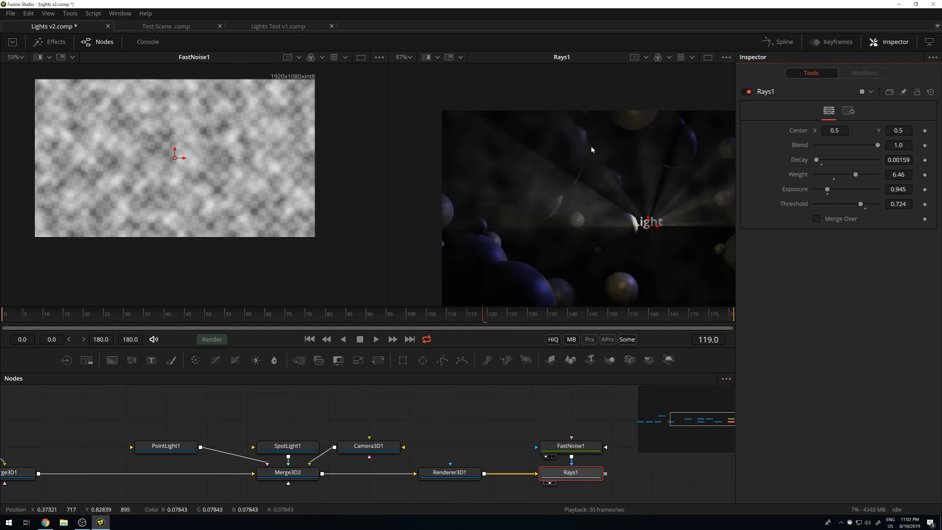
{"action": "left_click", "coordinate": [849, 111]}
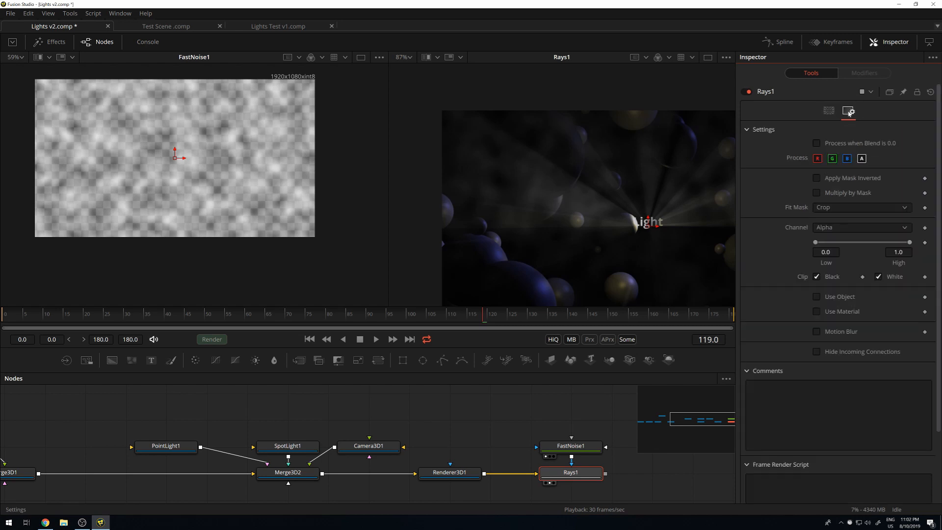
{"action": "left_click", "coordinate": [817, 193]}
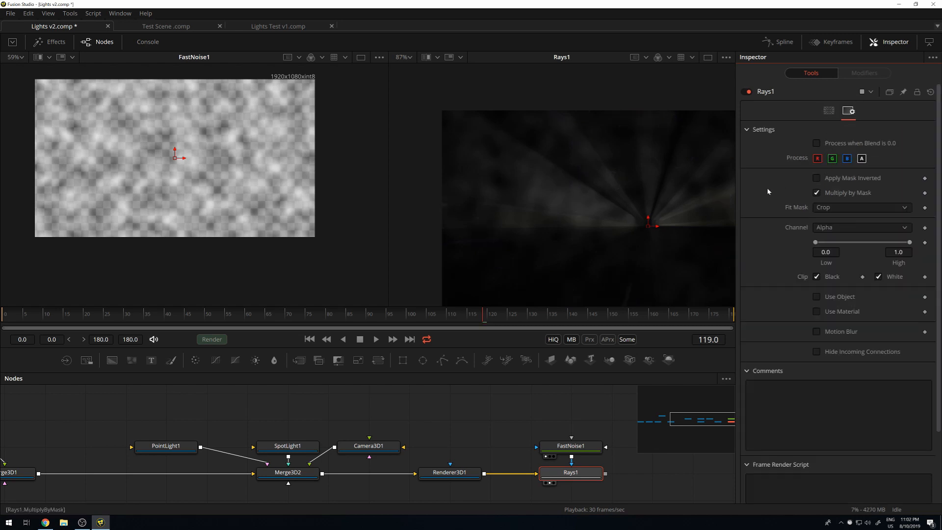
{"action": "left_click_drag", "start_coordinate": [606, 223], "coordinate": [608, 167]}
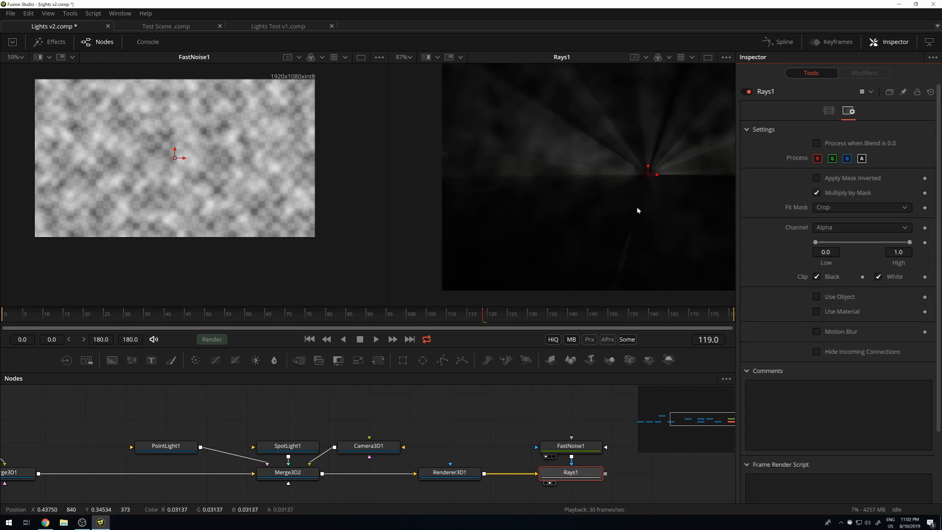
{"action": "left_click_drag", "start_coordinate": [637, 212], "coordinate": [618, 216]}
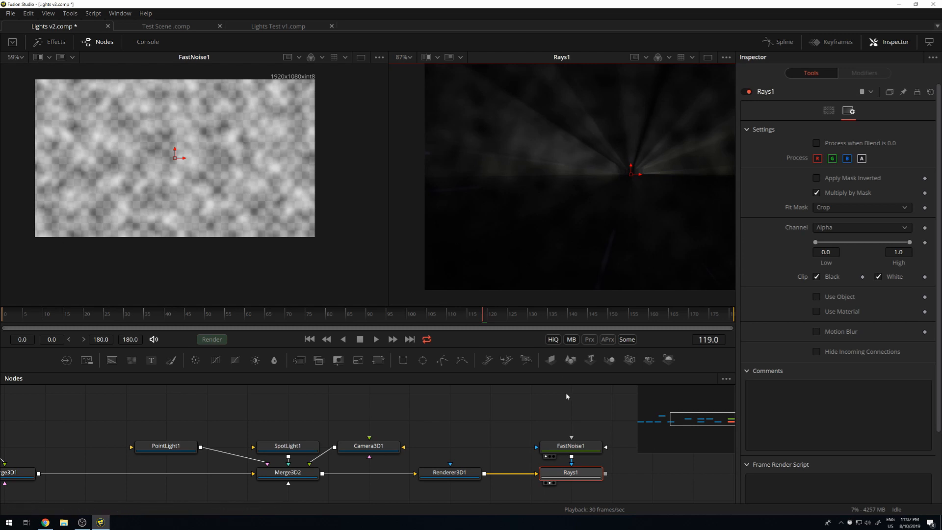
Composite Rays1 over Renderer3D1 with a new Merge node below it, and view the merge and Rays1 in separate viewers
{"action": "left_click_drag", "start_coordinate": [486, 409], "coordinate": [589, 427]}
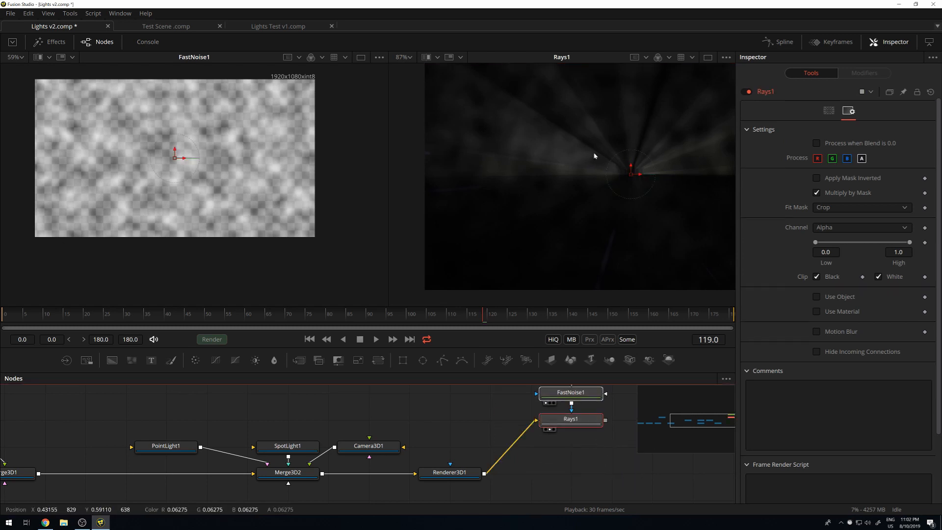
{"action": "left_click", "coordinate": [634, 410]}
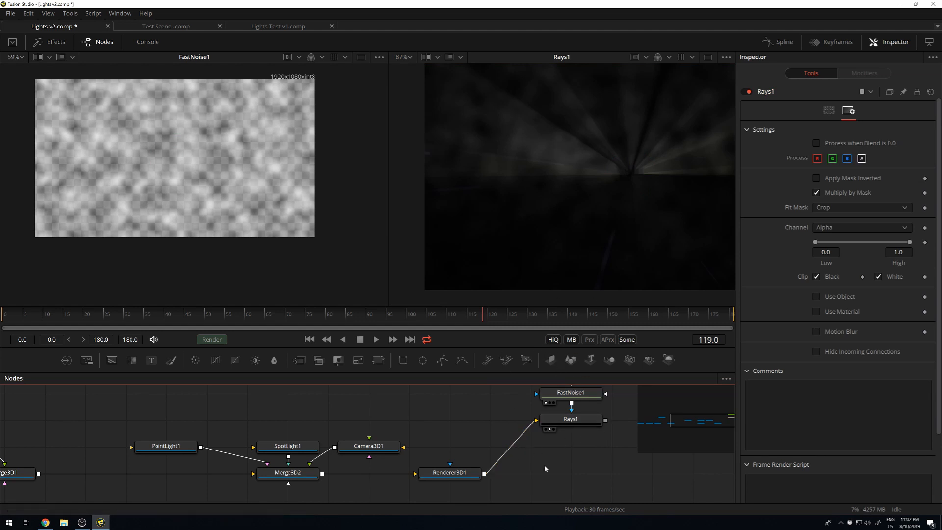
{"action": "left_click", "coordinate": [299, 360]}
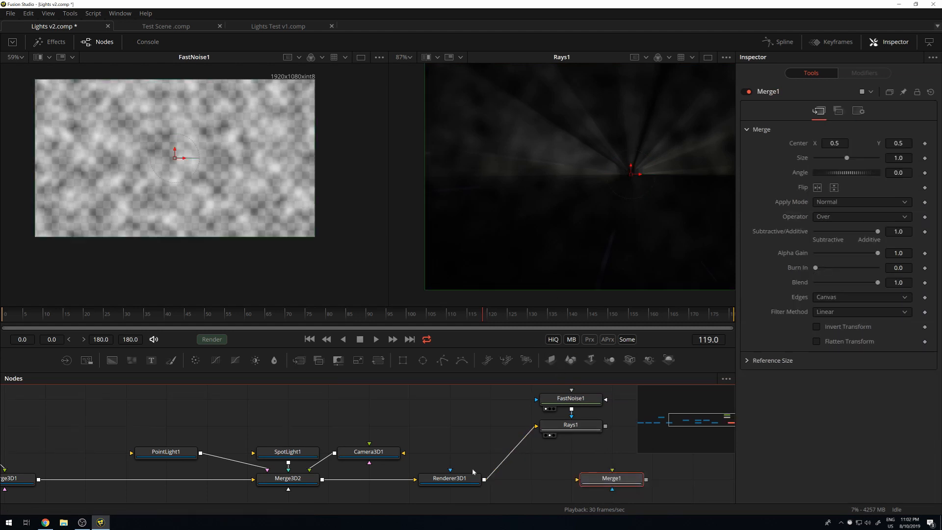
{"action": "left_click_drag", "start_coordinate": [484, 480], "coordinate": [581, 474]}
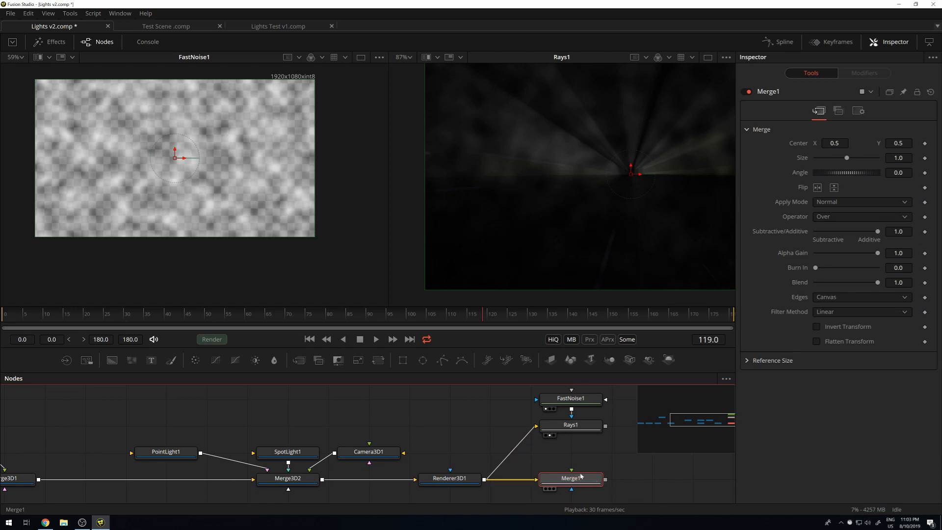
{"action": "left_click_drag", "start_coordinate": [605, 426], "coordinate": [574, 476]}
{"action": "key", "text": "2"}
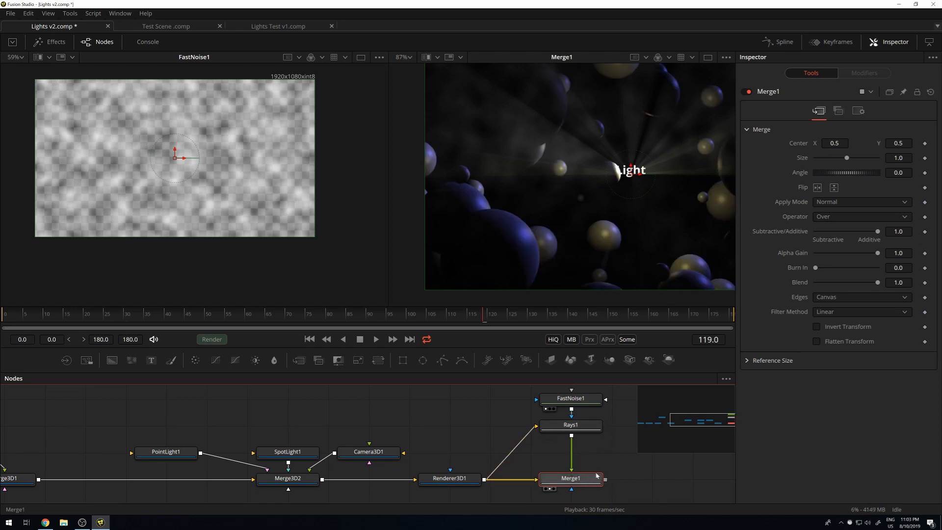
{"action": "left_click", "coordinate": [586, 427]}
{"action": "key", "text": "1"}
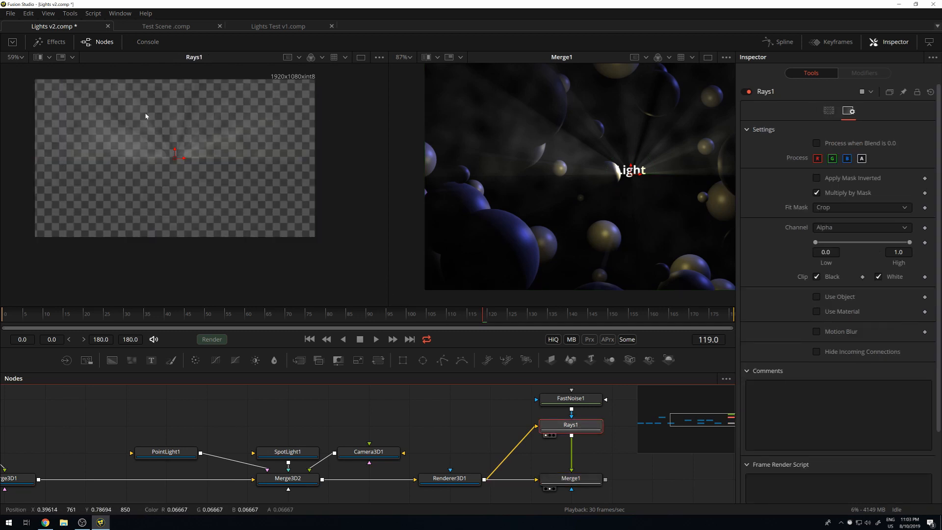
Insert a Blur node between Rays1 and Merge1
{"action": "scroll", "coordinate": [146, 116], "scroll_direction": "down", "scroll_amount": 2}
{"action": "scroll", "coordinate": [596, 159], "scroll_direction": "down", "scroll_amount": 4}
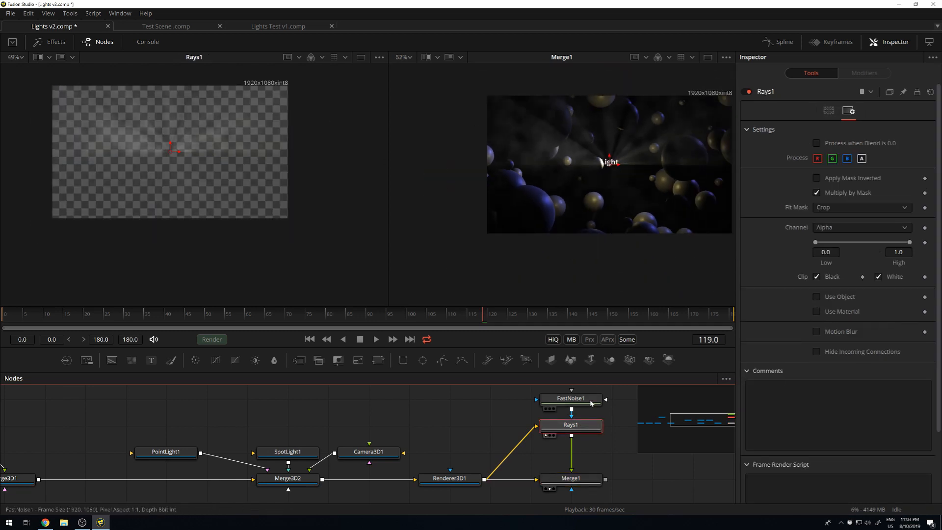
{"action": "left_click", "coordinate": [571, 479]}
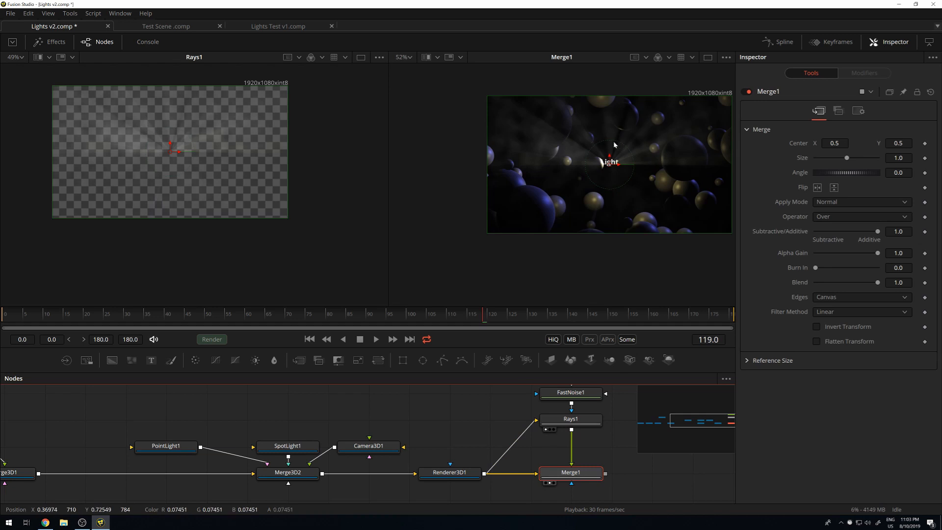
{"action": "left_click", "coordinate": [574, 420]}
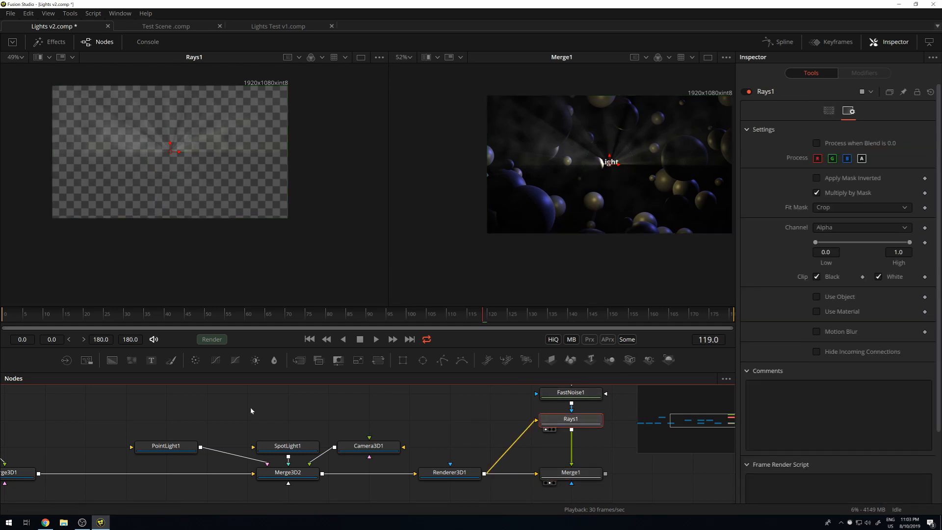
{"action": "left_click", "coordinate": [274, 362]}
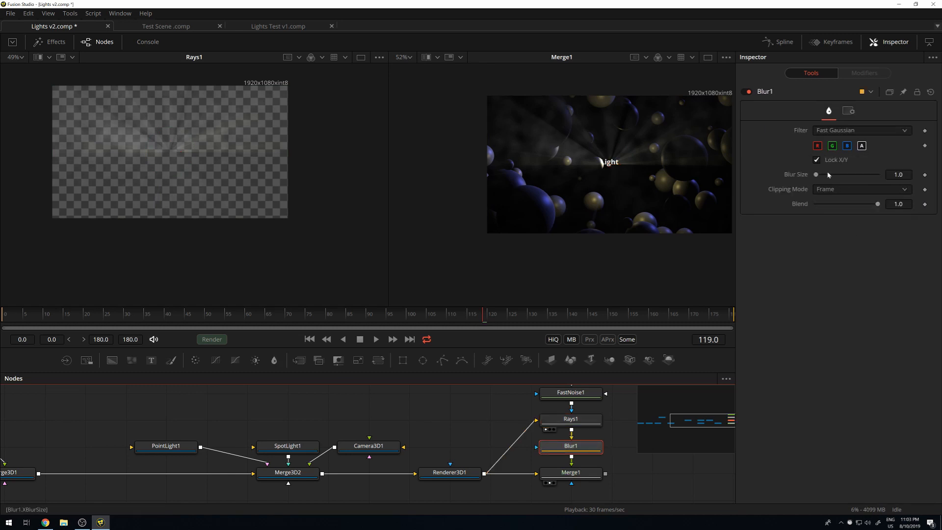
Raise the blur size of Blur1 moderately, judging the softness of the rays around the Light text in the merge
{"action": "left_click_drag", "start_coordinate": [817, 177], "coordinate": [822, 179]}
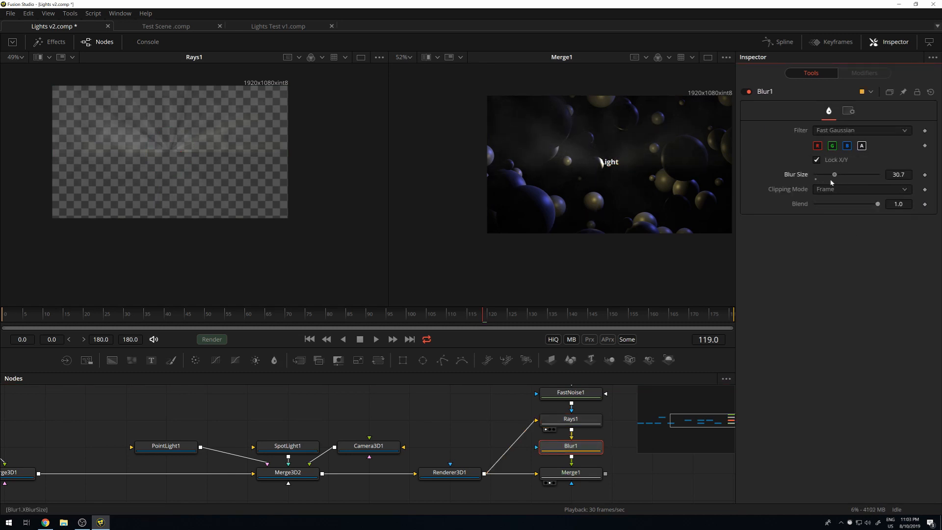
{"action": "scroll", "coordinate": [566, 149], "scroll_direction": "up", "scroll_amount": 4}
{"action": "left_click_drag", "start_coordinate": [624, 142], "coordinate": [530, 155]}
{"action": "scroll", "coordinate": [573, 149], "scroll_direction": "down", "scroll_amount": 1}
{"action": "scroll", "coordinate": [575, 152], "scroll_direction": "down", "scroll_amount": 1}
{"action": "left_click_drag", "start_coordinate": [830, 174], "coordinate": [828, 174]}
View FastNoise1 beside the merge in place of Rays1
{"action": "left_click", "coordinate": [586, 394]}
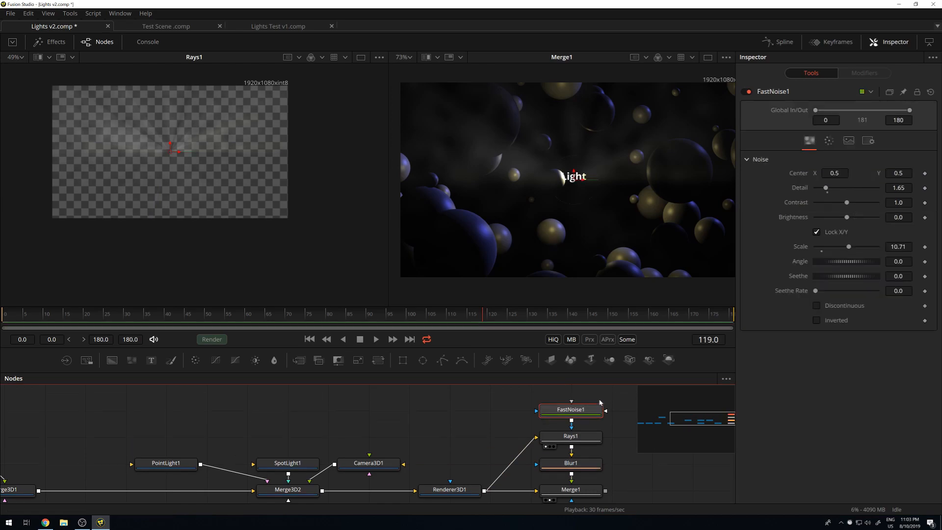
{"action": "key", "text": "1"}
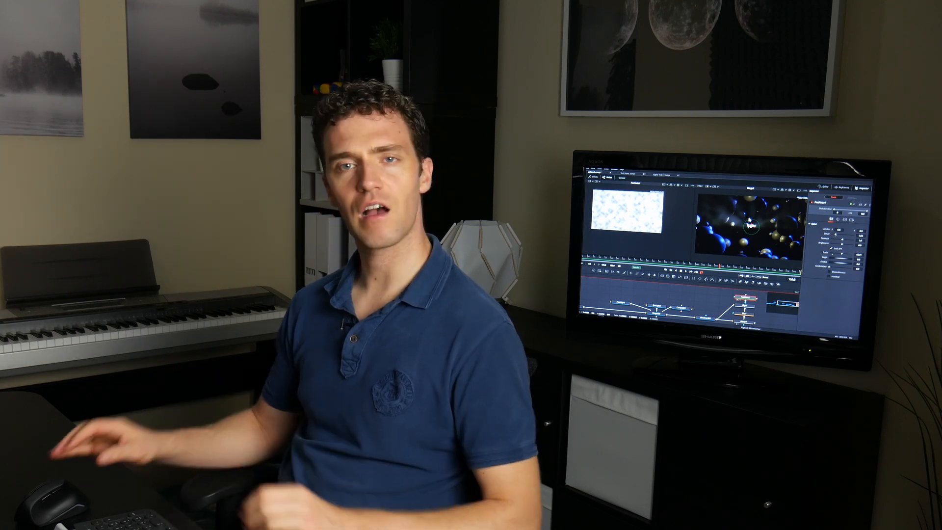
{"action": "scroll", "coordinate": [750, 226], "scroll_direction": "down", "scroll_amount": 1}
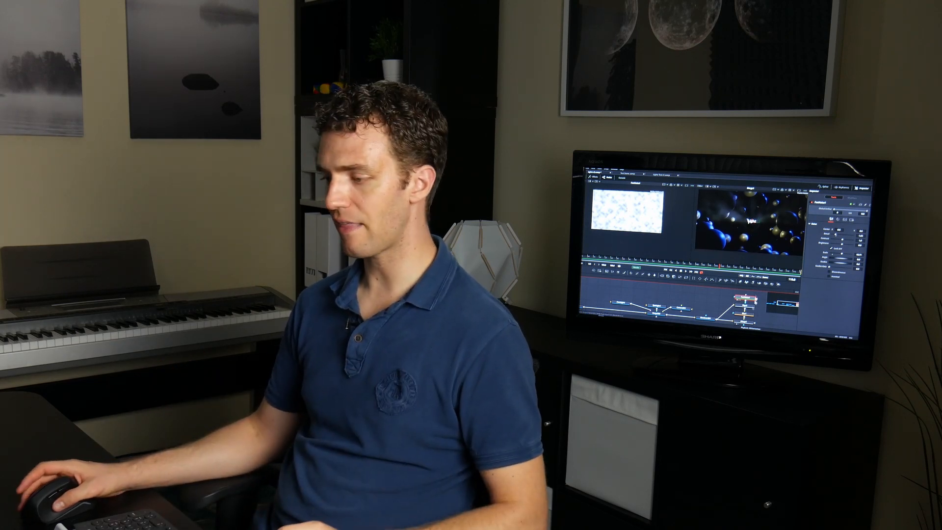
{"action": "scroll", "coordinate": [740, 318], "scroll_direction": "down", "scroll_amount": 3}
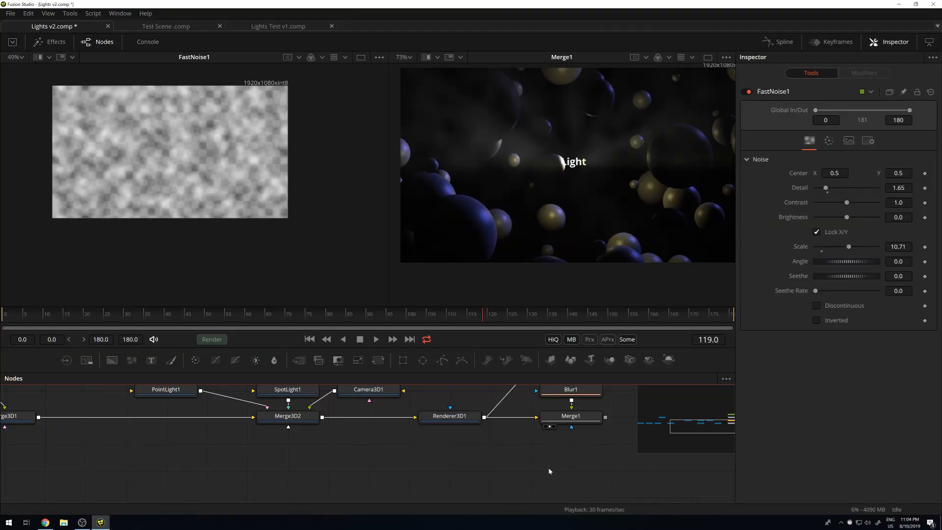
Add a Directional Blur node in the empty space below Merge1
{"action": "key", "text": "shift+space"}
{"action": "type", "text": "fastn"}
{"action": "key", "text": "BackSpace"}
{"action": "key", "text": "BackSpace"}
{"action": "key", "text": "BackSpace"}
{"action": "key", "text": "BackSpace"}
{"action": "key", "text": "BackSpace"}
{"action": "type", "text": "dir"}
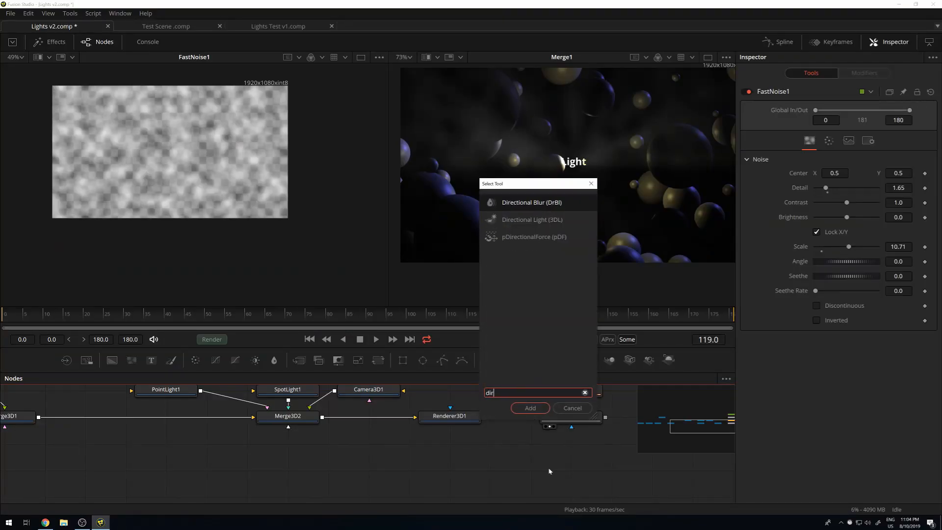
{"action": "key", "text": "Return"}
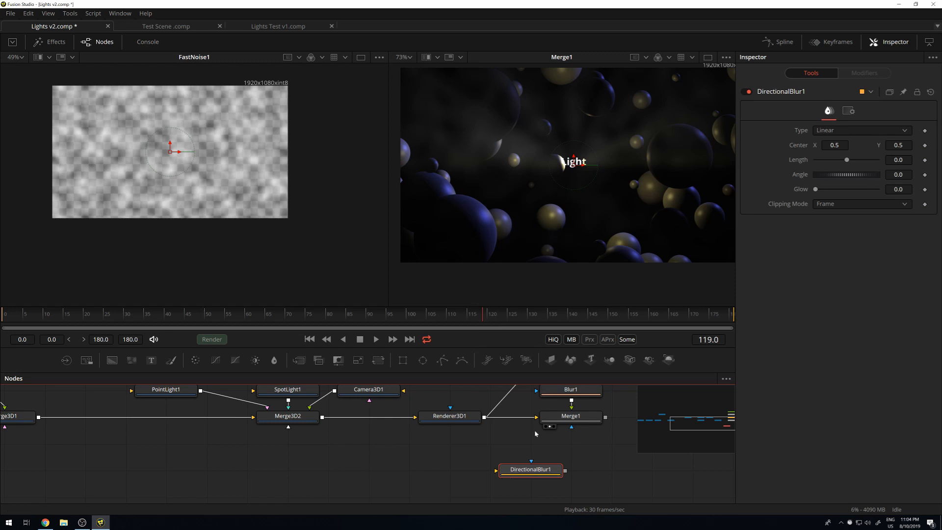
Feed the output of Renderer3D1 into DirectionalBlur1 and view the blur node beside the merge
{"action": "left_click_drag", "start_coordinate": [485, 417], "coordinate": [546, 482]}
{"action": "key", "text": "1"}
{"action": "scroll", "coordinate": [156, 152], "scroll_direction": "up", "scroll_amount": 4}
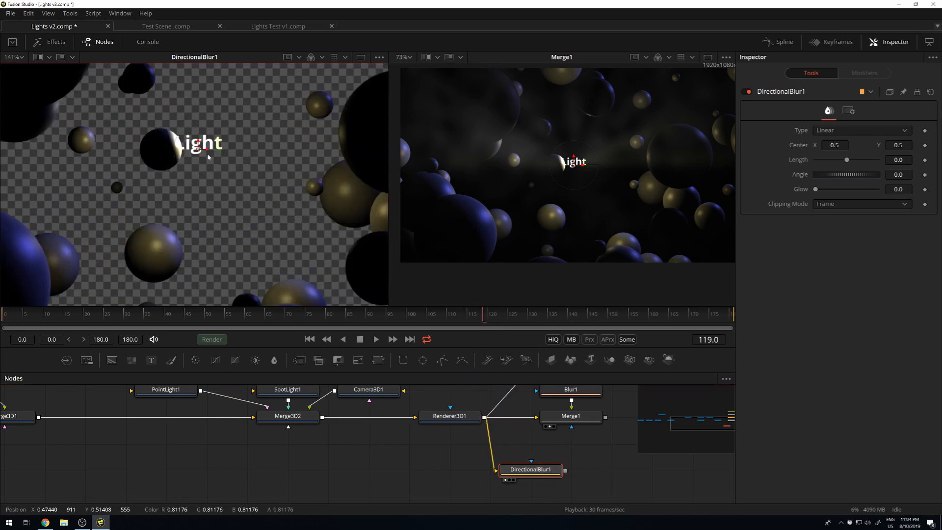
Move the center of Rays1 slightly up over the Light text, to about X 0.501, Y 0.513
{"action": "left_click_drag", "start_coordinate": [594, 439], "coordinate": [515, 484]}
{"action": "left_click", "coordinate": [492, 408]}
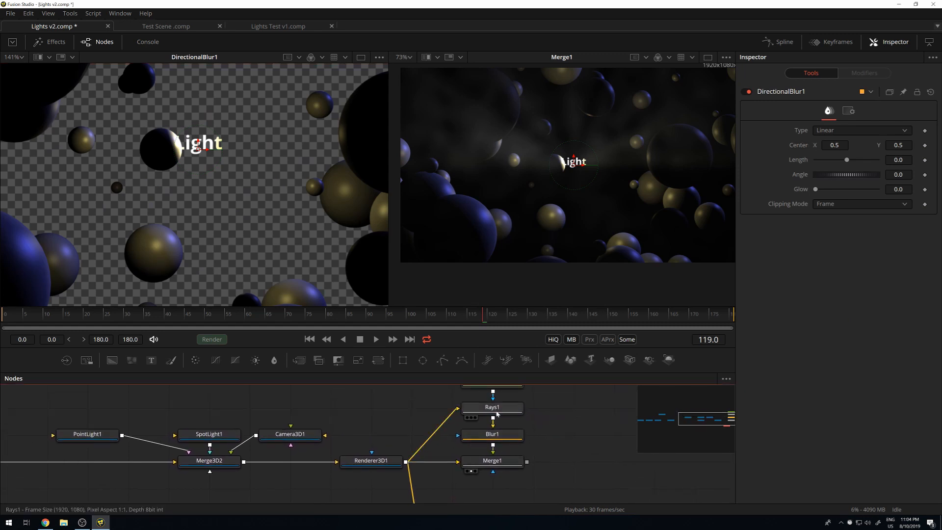
{"action": "left_click", "coordinate": [829, 110]}
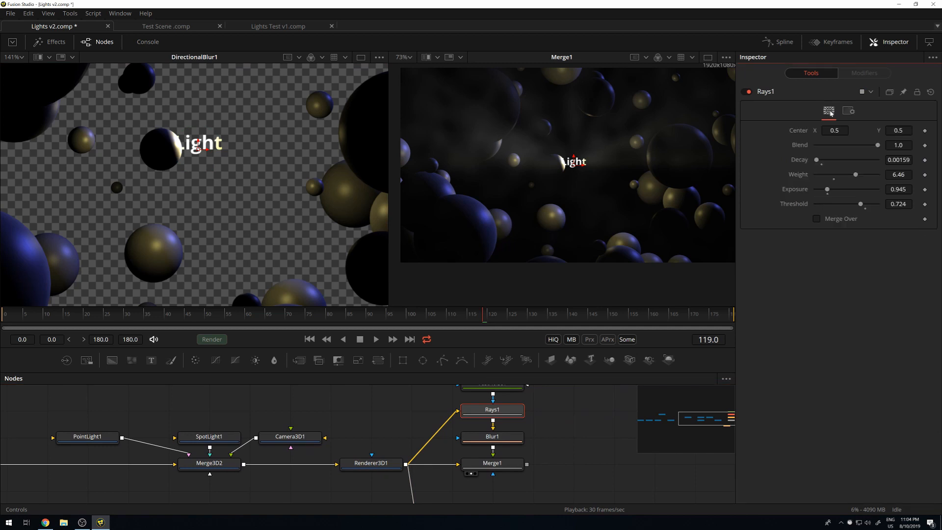
{"action": "scroll", "coordinate": [573, 168], "scroll_direction": "up", "scroll_amount": 3}
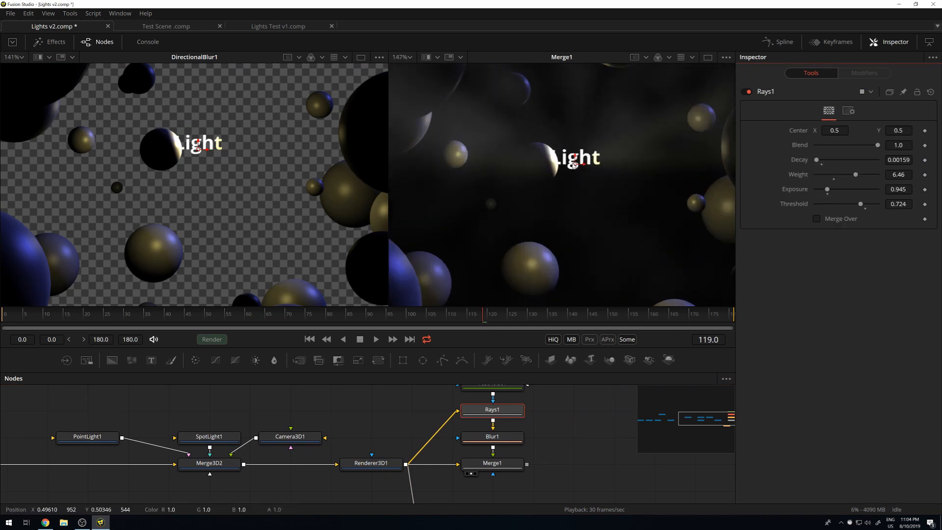
{"action": "left_click_drag", "start_coordinate": [573, 168], "coordinate": [575, 159]}
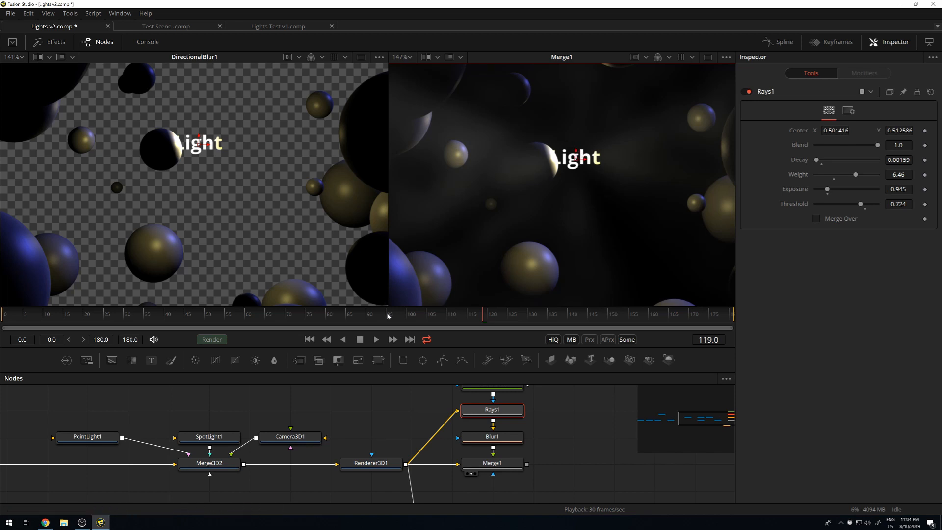
Set the length of DirectionalBlur1 to 0.1 and change its type to Radial
{"action": "scroll", "coordinate": [401, 466], "scroll_direction": "down", "scroll_amount": 3}
{"action": "left_click", "coordinate": [461, 434]}
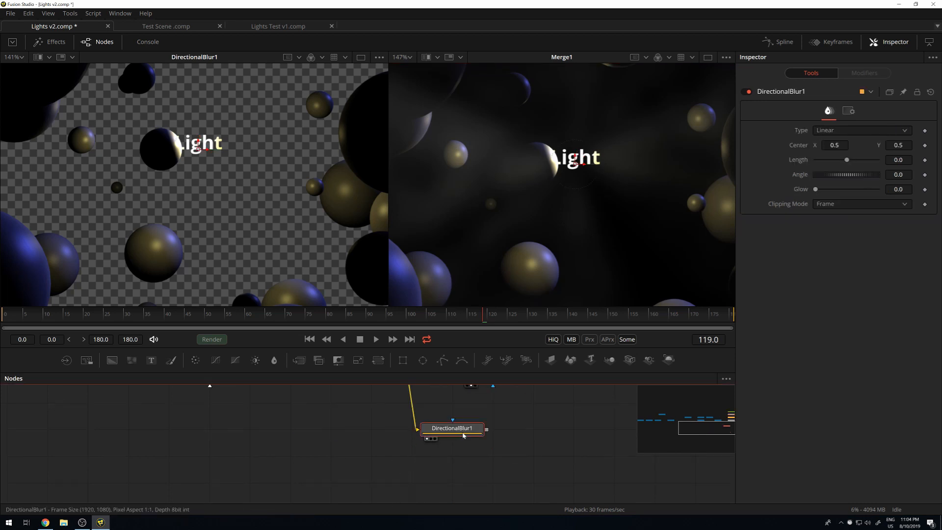
{"action": "key", "text": "1"}
{"action": "key", "text": "1"}
{"action": "scroll", "coordinate": [211, 148], "scroll_direction": "down", "scroll_amount": 4}
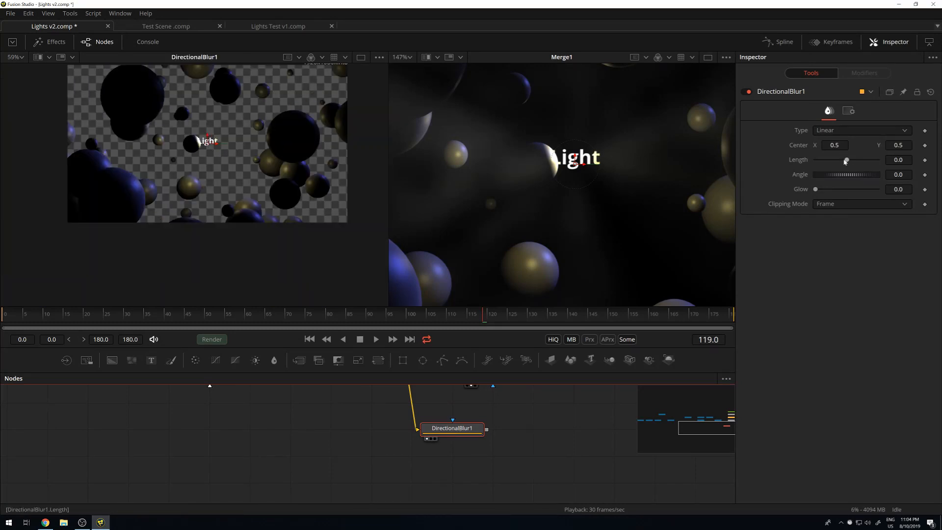
{"action": "left_click_drag", "start_coordinate": [851, 165], "coordinate": [885, 162]}
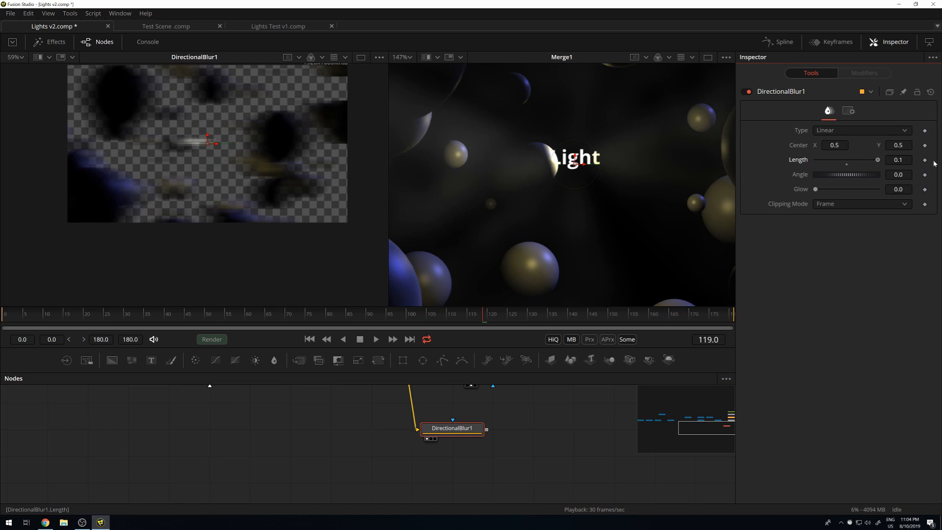
{"action": "left_click", "coordinate": [838, 131]}
{"action": "left_click", "coordinate": [835, 146]}
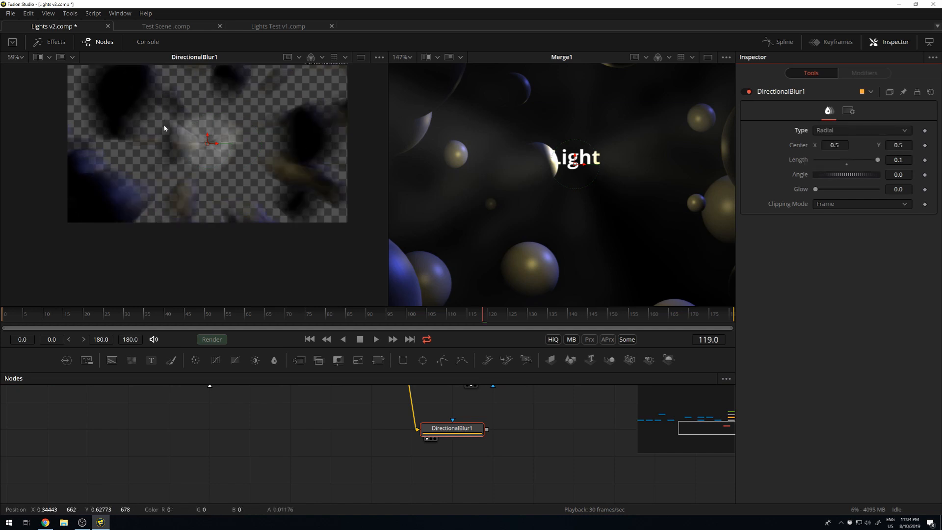
Turn off the transparency checkerboard in the viewer showing DirectionalBlur1
{"action": "scroll", "coordinate": [214, 125], "scroll_direction": "up", "scroll_amount": 3}
{"action": "scroll", "coordinate": [214, 125], "scroll_direction": "down", "scroll_amount": 2}
{"action": "left_click", "coordinate": [379, 57]}
{"action": "left_click", "coordinate": [378, 79]}
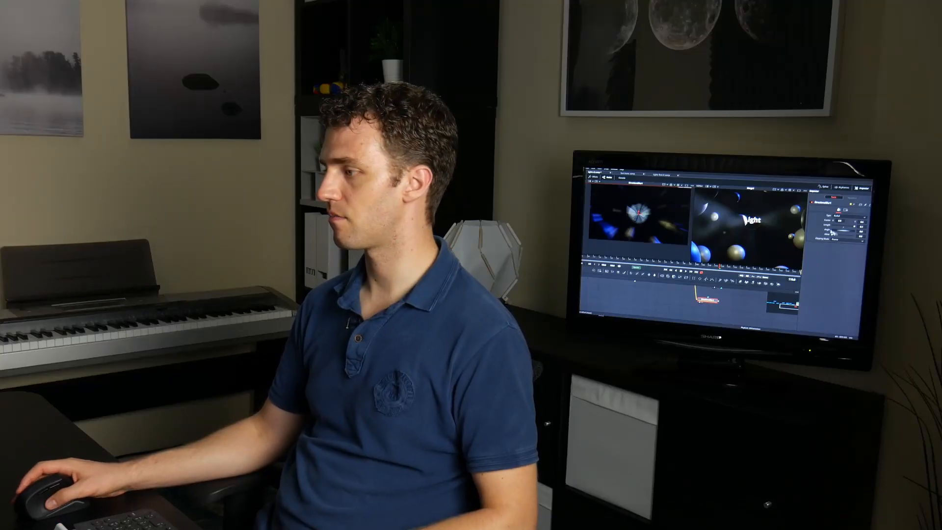
Raise the glow of DirectionalBlur1 to about 0.10 and increase its length for longer light streaks
{"action": "left_click_drag", "start_coordinate": [833, 235], "coordinate": [837, 233]}
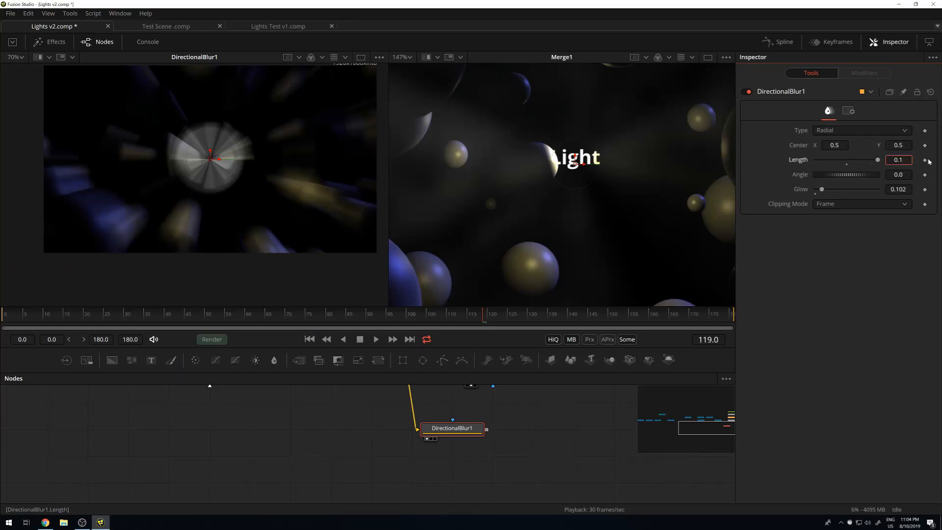
{"action": "key", "text": "Tab"}
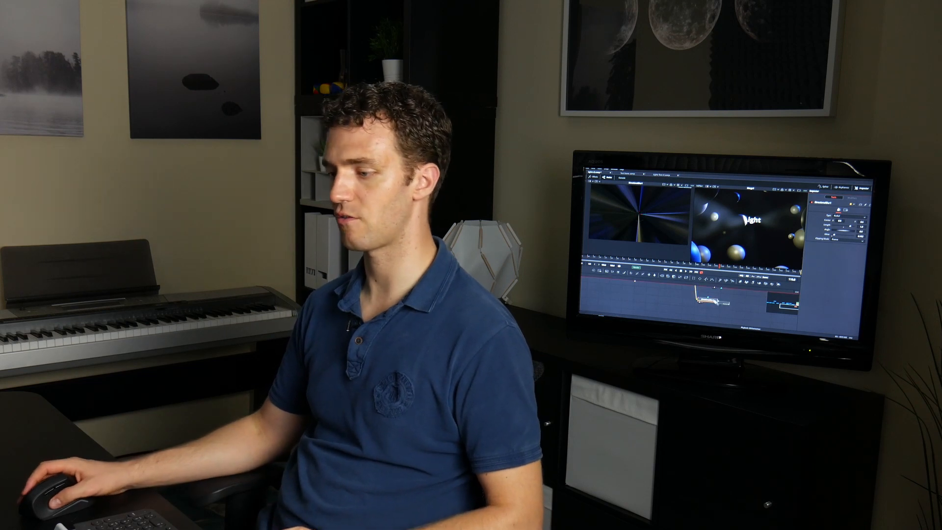
{"action": "left_click", "coordinate": [716, 302]}
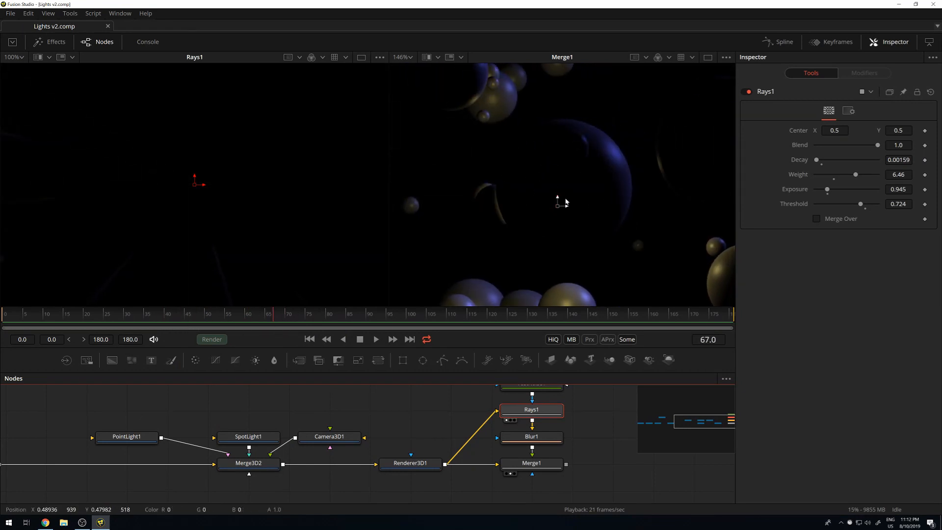
Scrub from frame 67 to frame 89 to examine how the rays behave as spheres pass the Light text
{"action": "scroll", "coordinate": [542, 153], "scroll_direction": "down", "scroll_amount": 2}
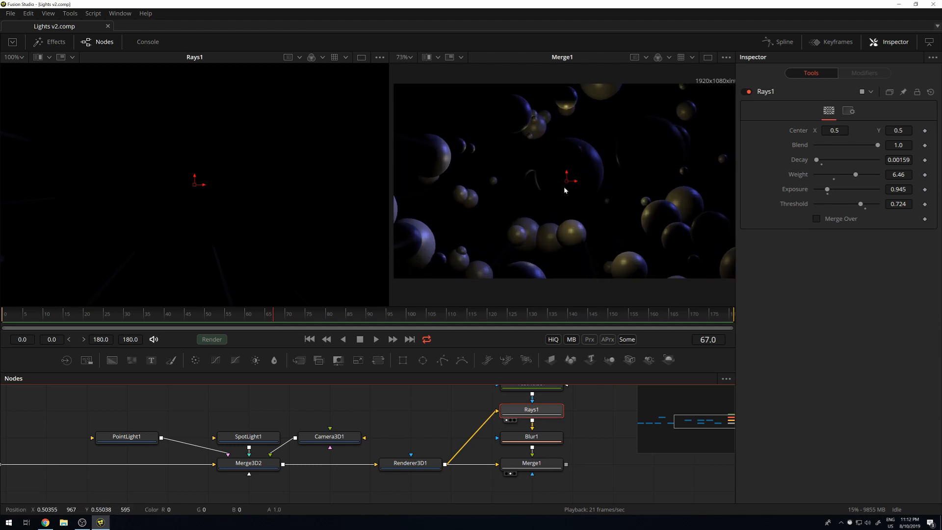
{"action": "left_click_drag", "start_coordinate": [279, 317], "coordinate": [364, 326]}
{"action": "scroll", "coordinate": [616, 145], "scroll_direction": "up", "scroll_amount": 3}
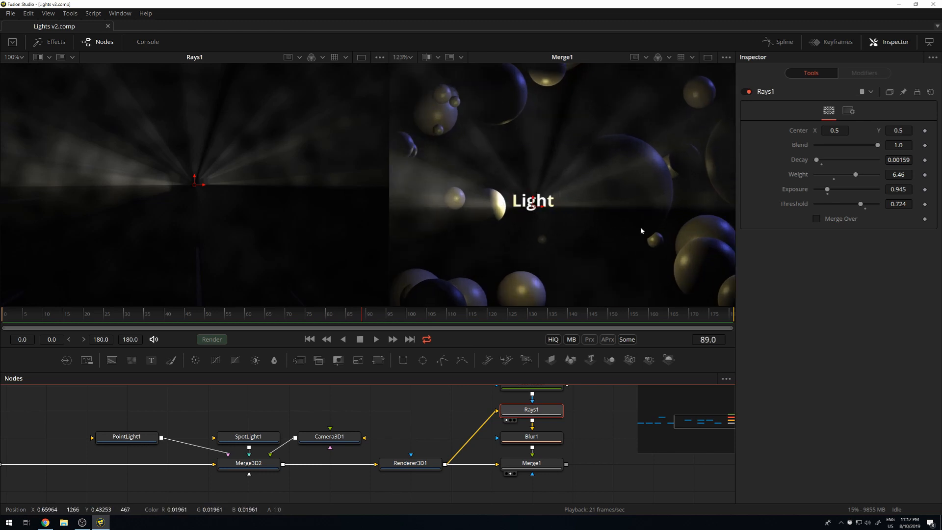
{"action": "mouse_move", "coordinate": [347, 316]}
{"action": "left_mouse_down"}
{"action": "mouse_move", "coordinate": [319, 317]}
{"action": "mouse_move", "coordinate": [349, 316]}
{"action": "left_mouse_up"}
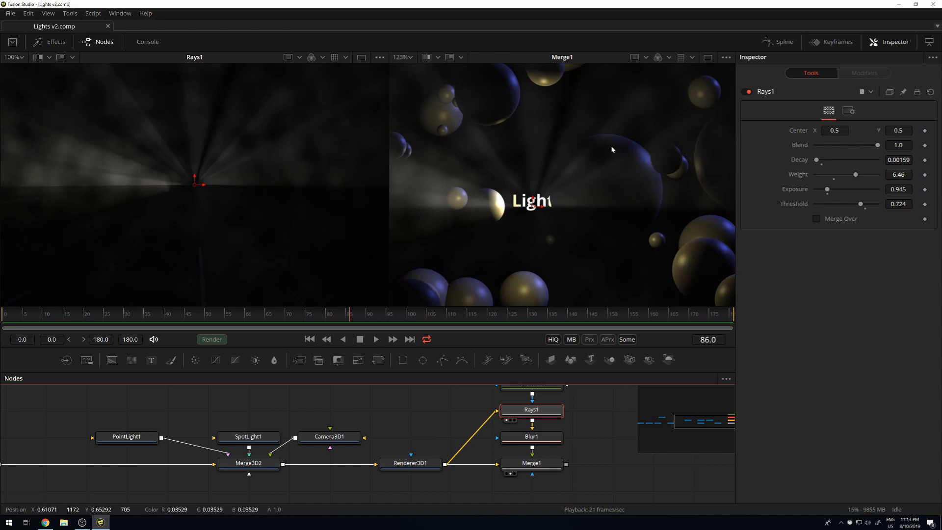
{"action": "left_click_drag", "start_coordinate": [353, 318], "coordinate": [365, 317]}
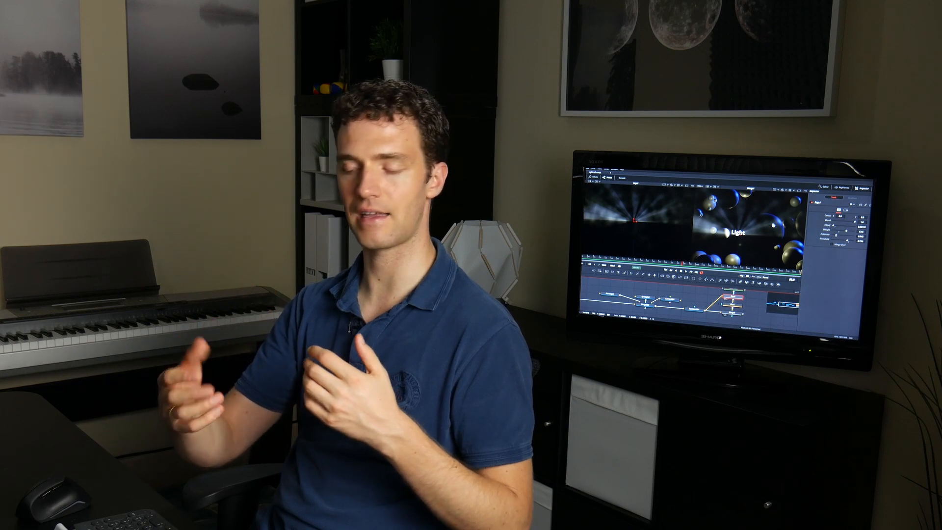
View Renderer3D1 beside the merge in place of Rays1 and review the 3D nodes feeding it
{"action": "left_click_drag", "start_coordinate": [693, 295], "coordinate": [636, 213]}
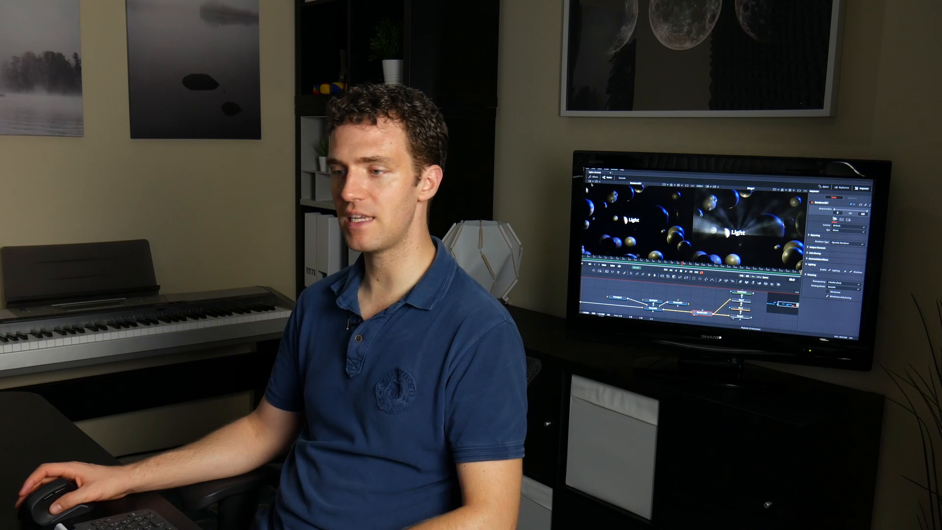
{"action": "scroll", "coordinate": [635, 213], "scroll_direction": "down", "scroll_amount": 2}
{"action": "scroll", "coordinate": [635, 214], "scroll_direction": "down", "scroll_amount": 2}
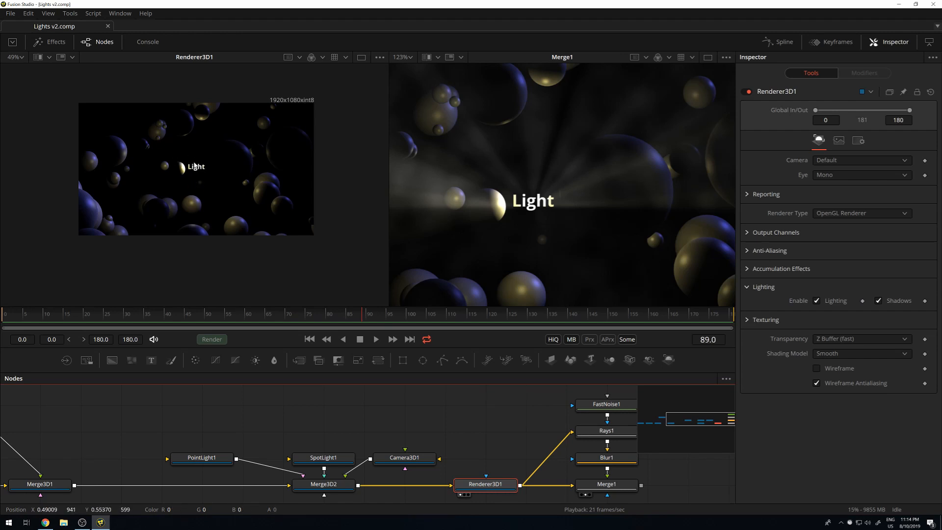
{"action": "left_click_drag", "start_coordinate": [82, 387], "coordinate": [273, 422]}
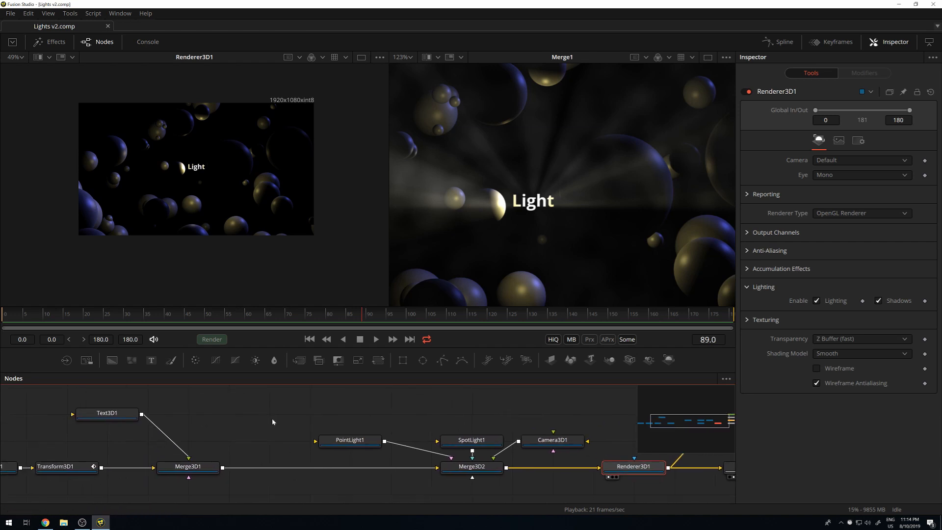
{"action": "left_click_drag", "start_coordinate": [350, 410], "coordinate": [275, 412]}
{"action": "left_click_drag", "start_coordinate": [563, 452], "coordinate": [385, 453]}
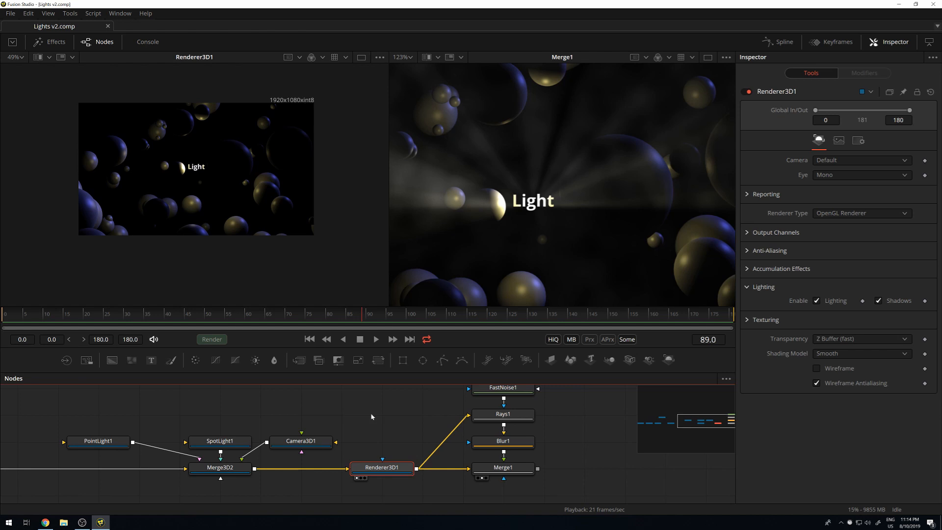
Paste an instance of Renderer3D1 into the empty space above the original, beside FastNoise1
{"action": "scroll", "coordinate": [378, 428], "scroll_direction": "up", "scroll_amount": 3}
{"action": "left_click", "coordinate": [386, 416]}
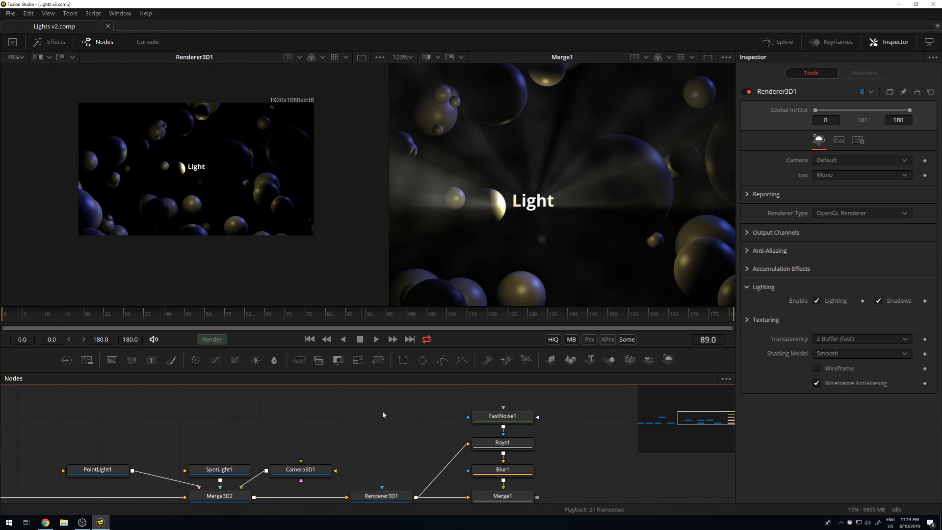
{"action": "key", "text": "ctrl+shift+v"}
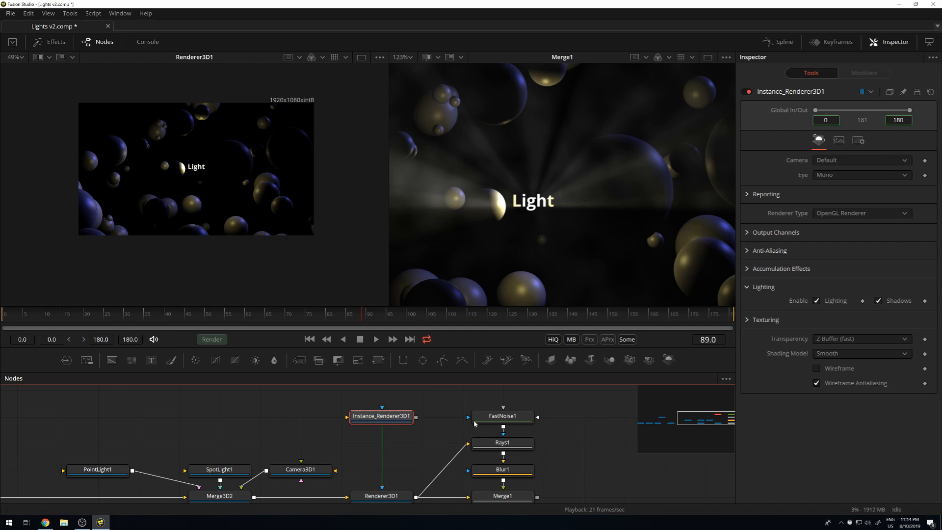
{"action": "left_click_drag", "start_coordinate": [267, 455], "coordinate": [403, 386]}
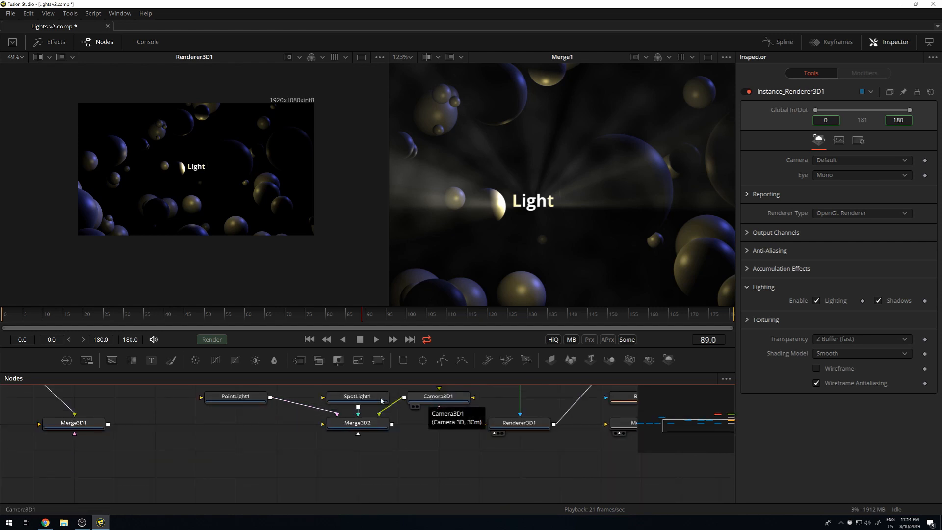
Detach Merge3D2 from Merge3D1 and Renderer3D1, and move it with its lights and camera clear of the main node chain
{"action": "left_click_drag", "start_coordinate": [450, 427], "coordinate": [425, 443]}
{"action": "left_click_drag", "start_coordinate": [296, 425], "coordinate": [295, 458]}
{"action": "scroll", "coordinate": [387, 485], "scroll_direction": "up", "scroll_amount": 3}
{"action": "left_click_drag", "start_coordinate": [208, 407], "coordinate": [436, 476]}
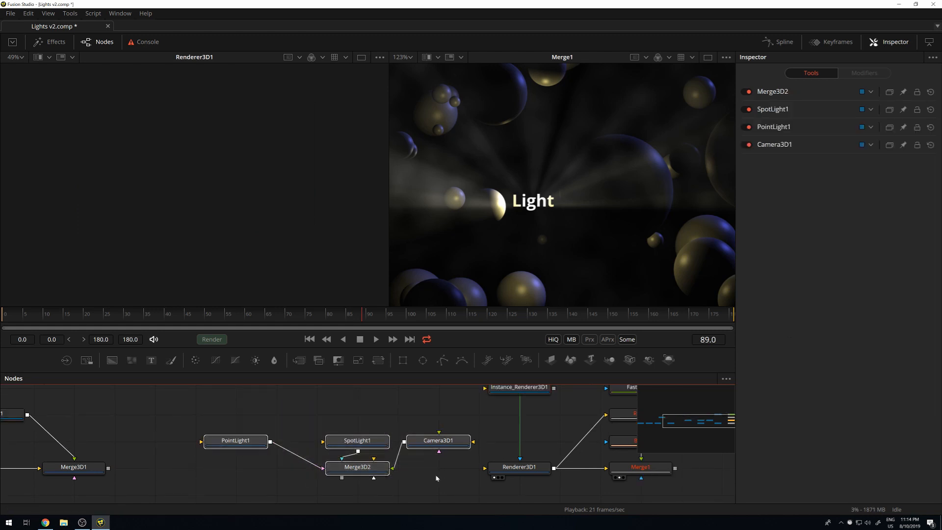
{"action": "left_click_drag", "start_coordinate": [357, 469], "coordinate": [317, 442]}
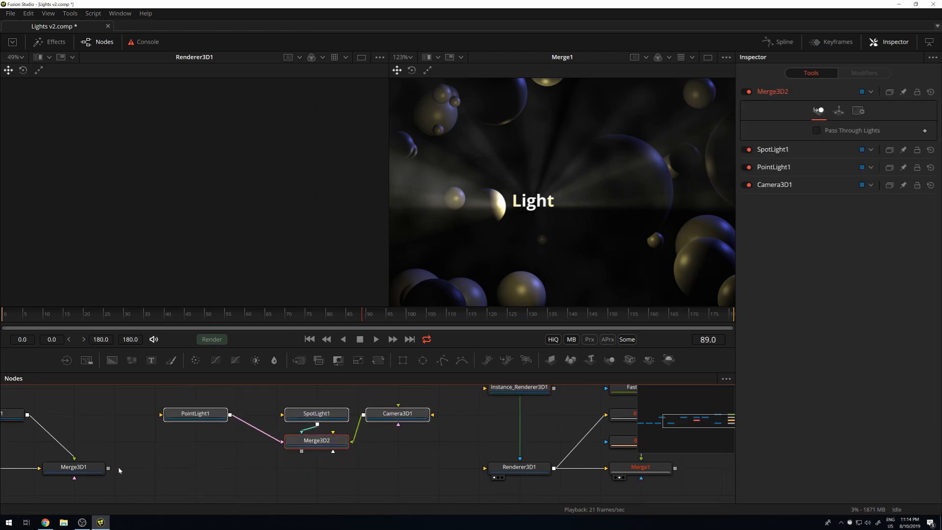
Insert a new Merge3D between Merge3D1 and Renderer3D1, and feed Merge3D2 with the lights and camera into it
{"action": "left_click", "coordinate": [94, 469]}
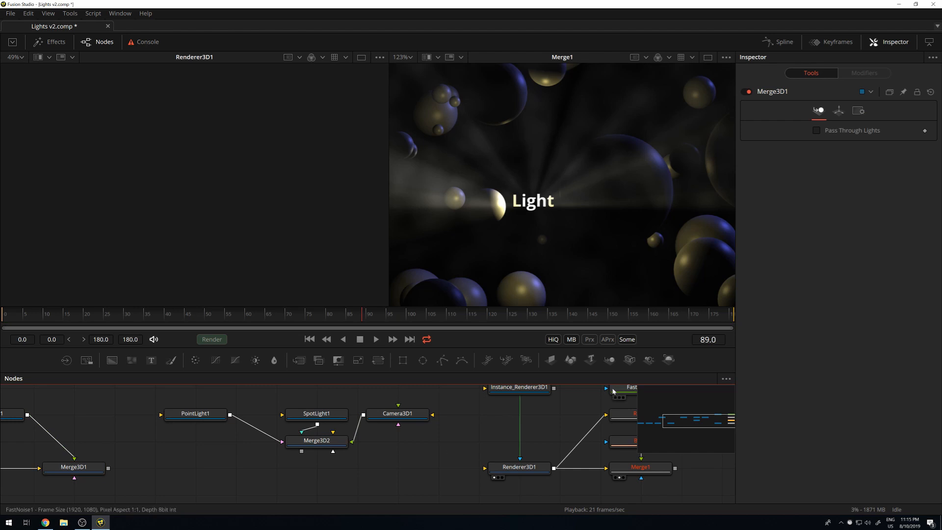
{"action": "left_click", "coordinate": [612, 362]}
{"action": "left_click_drag", "start_coordinate": [108, 469], "coordinate": [283, 468]}
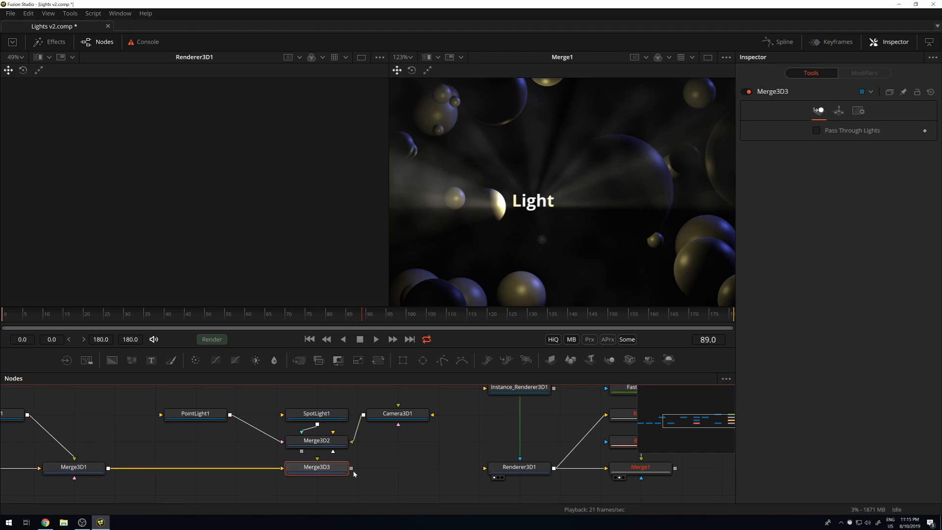
{"action": "left_click_drag", "start_coordinate": [351, 469], "coordinate": [517, 471]}
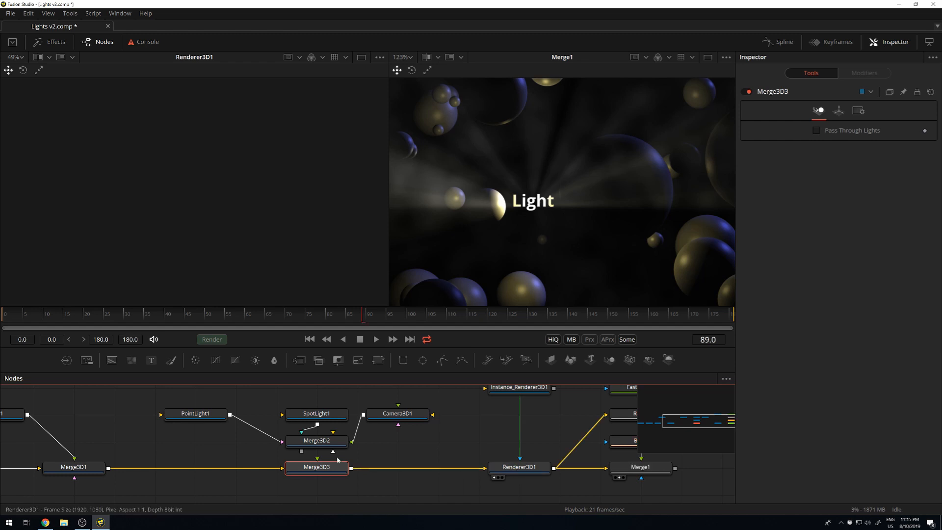
{"action": "left_click_drag", "start_coordinate": [301, 451], "coordinate": [317, 466]}
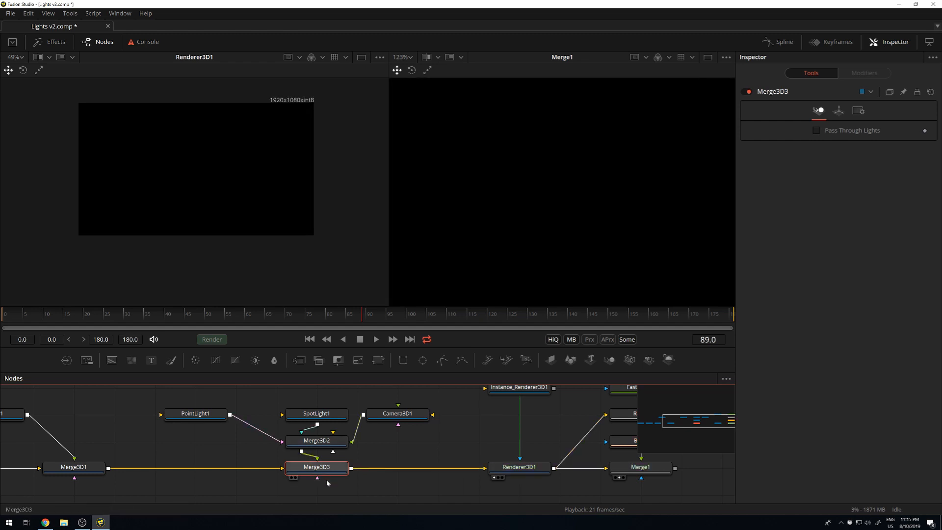
Enable Pass Through Lights on Merge3D2, the merge that holds the lights and camera
{"action": "left_click", "coordinate": [328, 444]}
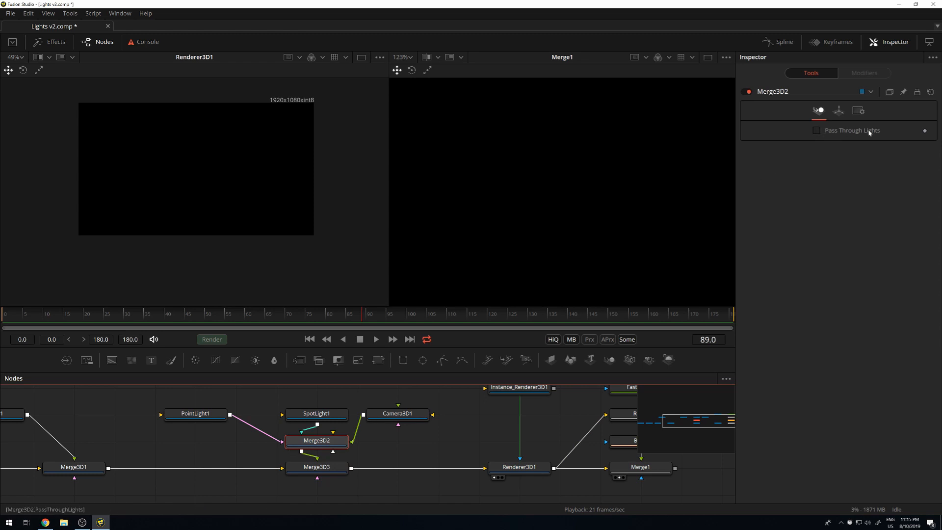
{"action": "left_click", "coordinate": [817, 131]}
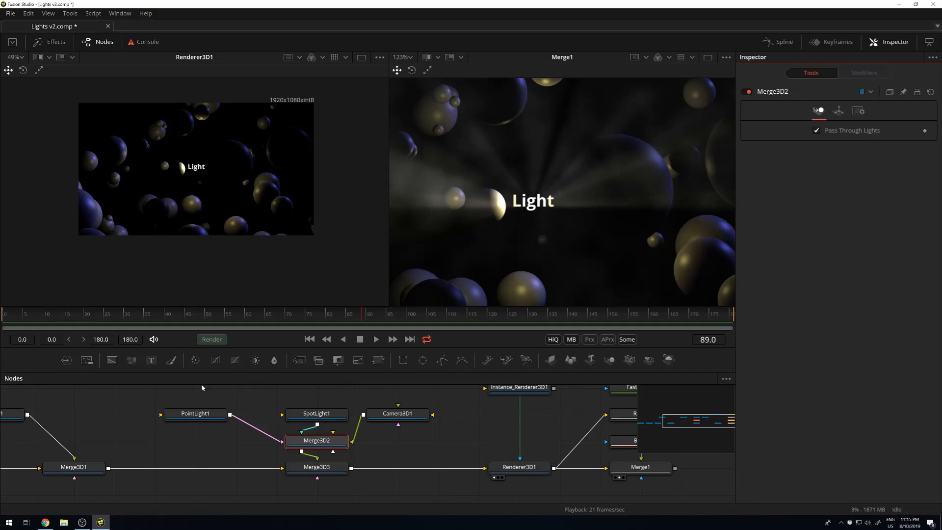
{"action": "left_click", "coordinate": [319, 445]}
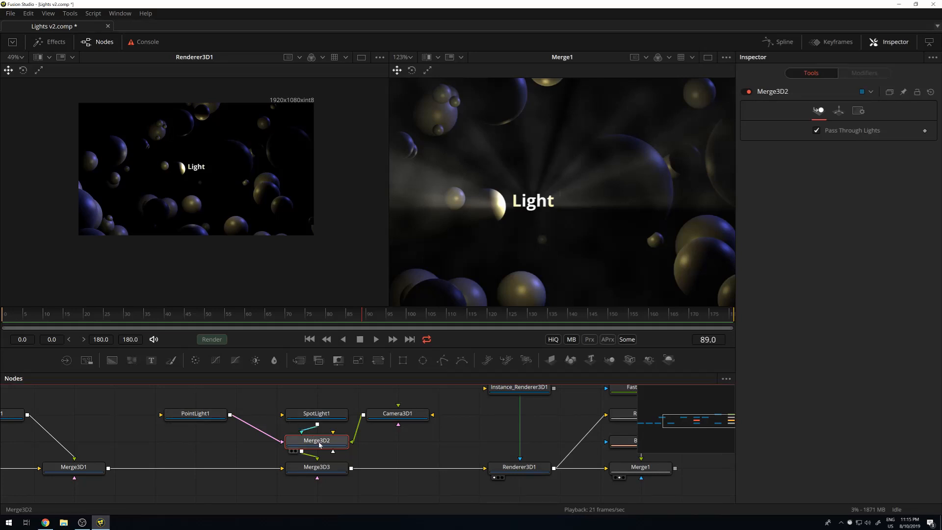
Rearrange the nodes so Merge3D3 sits nearer Renderer3D1 and the two lights and camera are grouped beside Merge3D2
{"action": "left_click", "coordinate": [322, 473]}
{"action": "left_click_drag", "start_coordinate": [313, 472], "coordinate": [394, 472]}
{"action": "left_click_drag", "start_coordinate": [309, 416], "coordinate": [188, 443]}
{"action": "left_click_drag", "start_coordinate": [411, 413], "coordinate": [331, 414]}
{"action": "left_click_drag", "start_coordinate": [183, 405], "coordinate": [242, 443]}
View Merge3D2 and Merge3D3 in turn beside the final merge to check what each passes on
{"action": "left_click", "coordinate": [320, 450]}
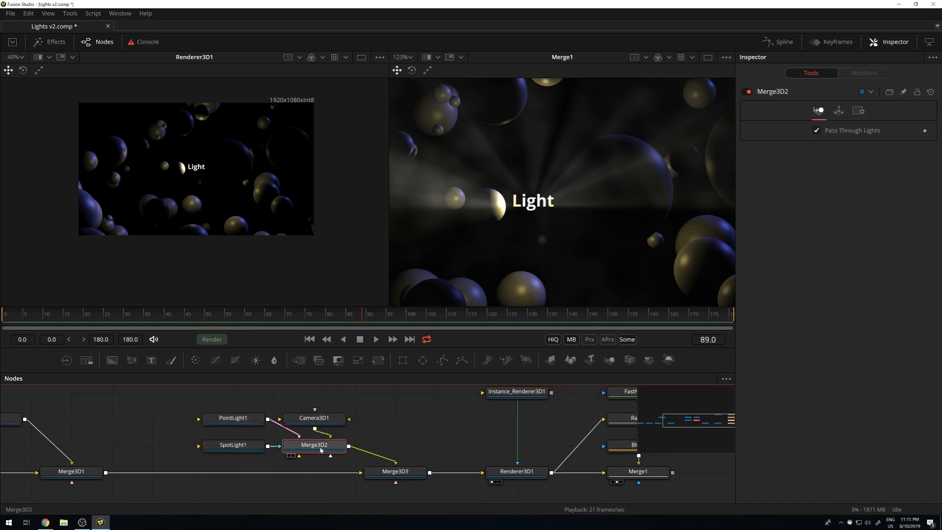
{"action": "key", "text": "1"}
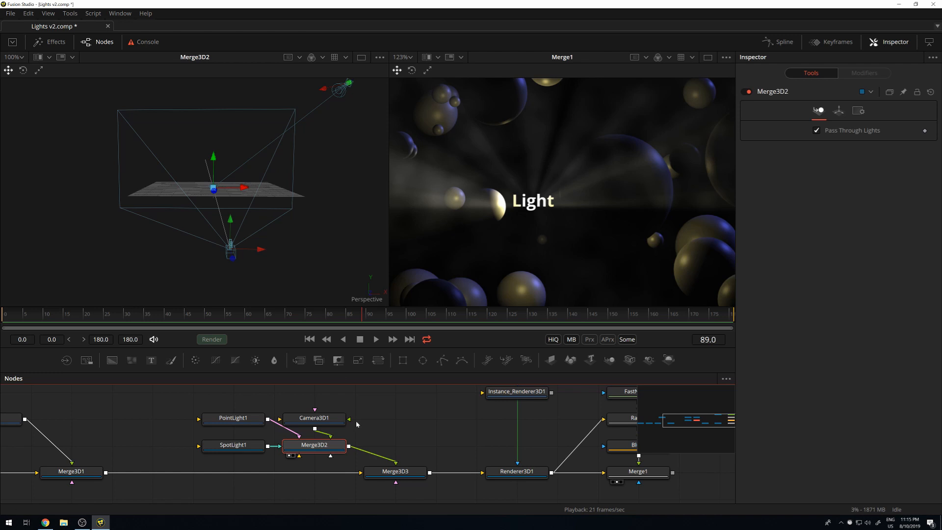
{"action": "left_click", "coordinate": [406, 475]}
{"action": "key", "text": "1"}
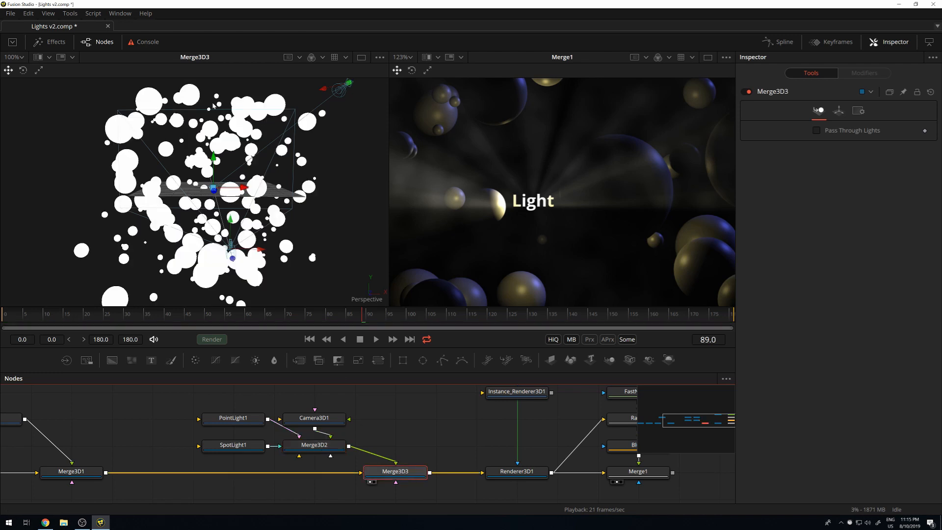
Turn on lighting in the 3D view of Merge3D3 and inspect the spheres from another angle
{"action": "right_click", "coordinate": [326, 208]}
{"action": "mouse_move", "coordinate": [373, 247]}
{"action": "left_click", "coordinate": [445, 282]}
{"action": "left_click_drag", "start_coordinate": [325, 155], "coordinate": [252, 306]}
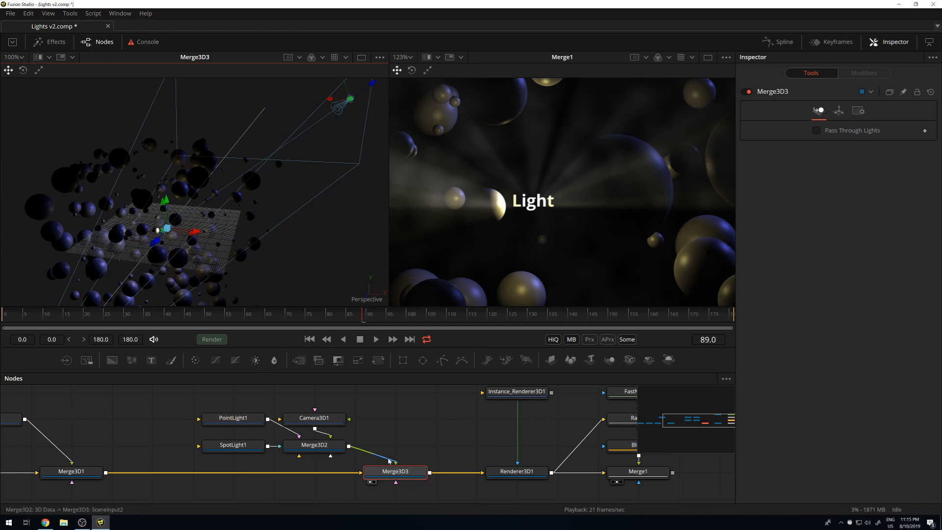
Add a second Merge3D combining Text3D1 with Merge3D2's lights and camera, and connect its output to Instance_Renderer3D1
{"action": "scroll", "coordinate": [396, 457], "scroll_direction": "up", "scroll_amount": 3}
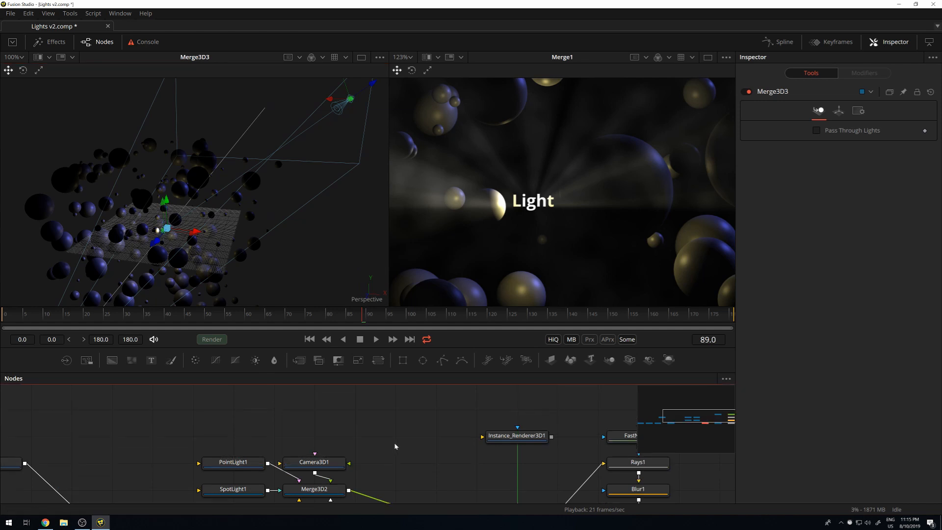
{"action": "left_click", "coordinate": [609, 360]}
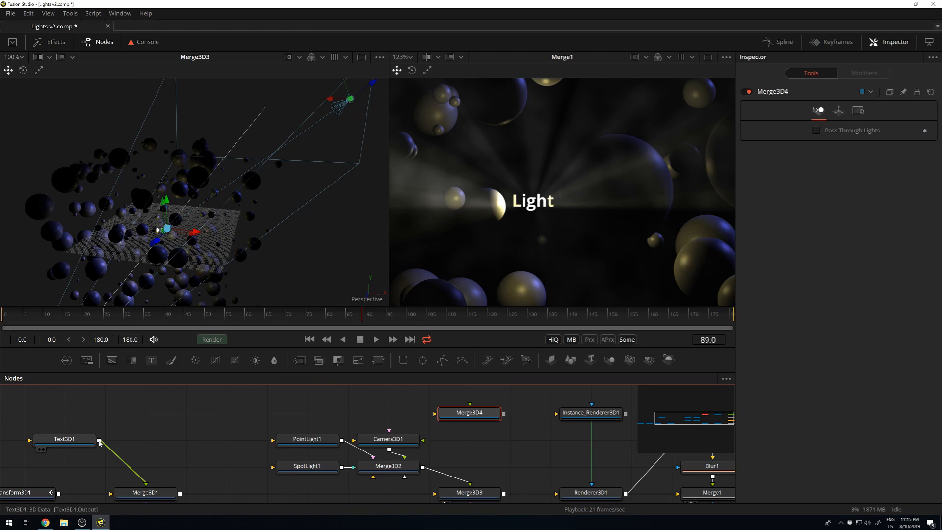
{"action": "left_click_drag", "start_coordinate": [458, 416], "coordinate": [175, 407]}
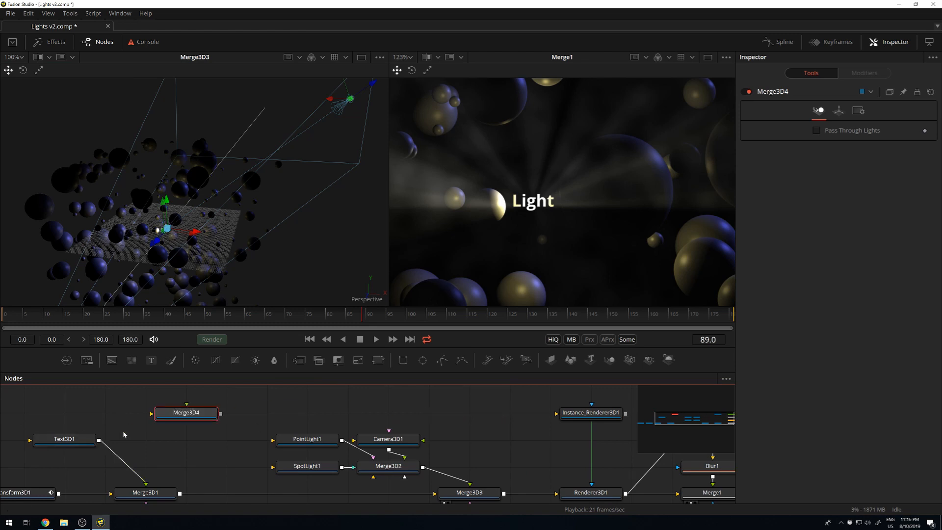
{"action": "left_click_drag", "start_coordinate": [178, 416], "coordinate": [461, 416]}
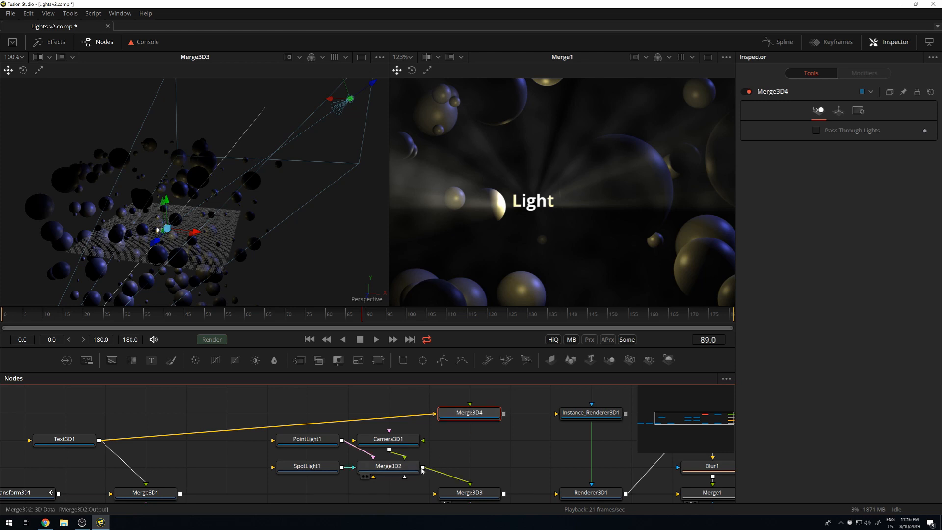
{"action": "left_click_drag", "start_coordinate": [423, 469], "coordinate": [469, 417]}
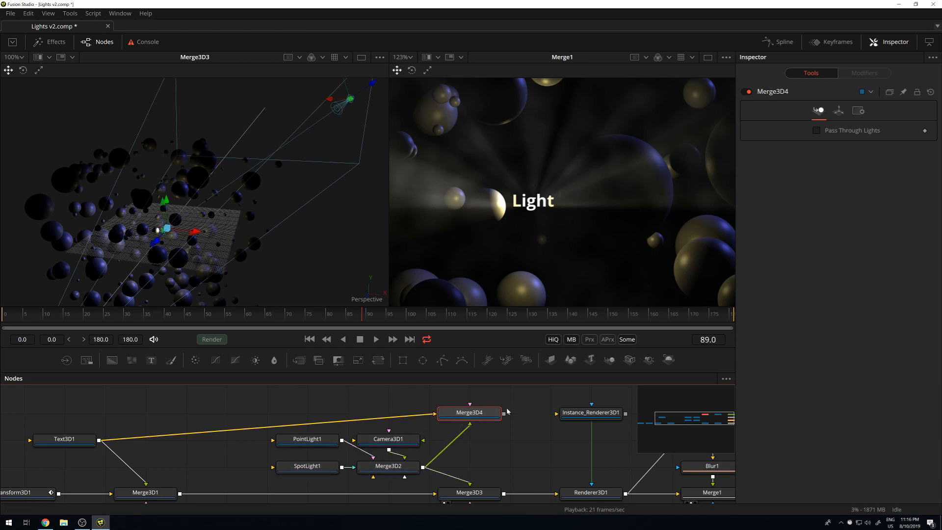
{"action": "left_click_drag", "start_coordinate": [504, 414], "coordinate": [589, 413]}
Compare a close-up of the Light text in Instance_Renderer3D1 with the same area in Renderer3D1, and review their node chains
{"action": "left_click", "coordinate": [591, 413]}
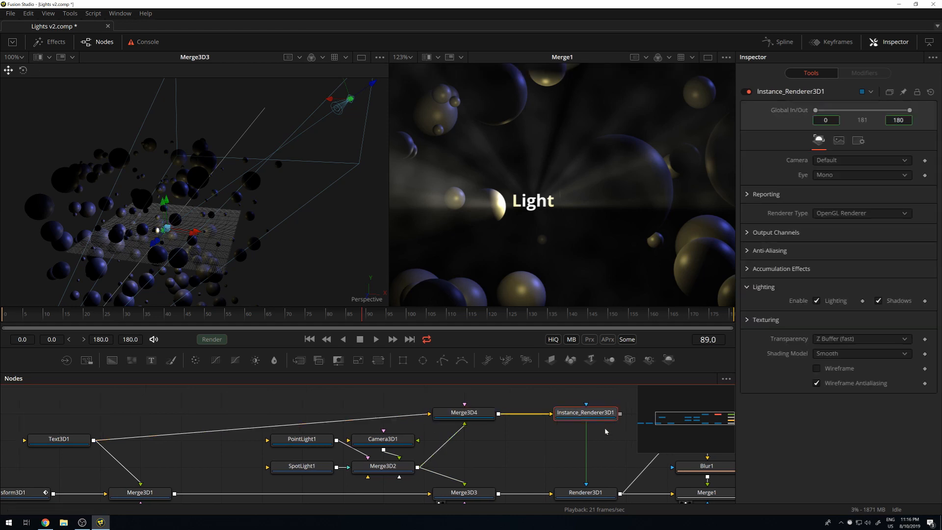
{"action": "key", "text": "1"}
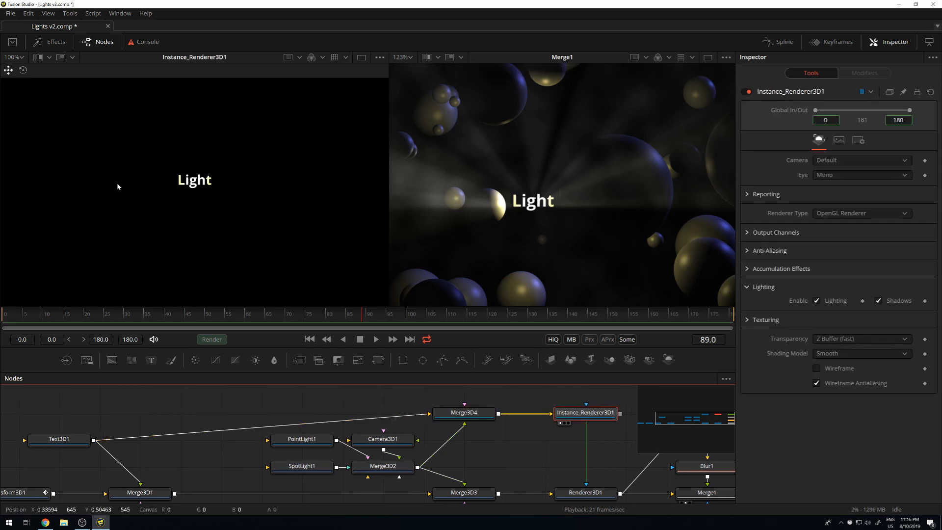
{"action": "scroll", "coordinate": [209, 185], "scroll_direction": "up", "scroll_amount": 5}
{"action": "scroll", "coordinate": [210, 185], "scroll_direction": "up", "scroll_amount": 4}
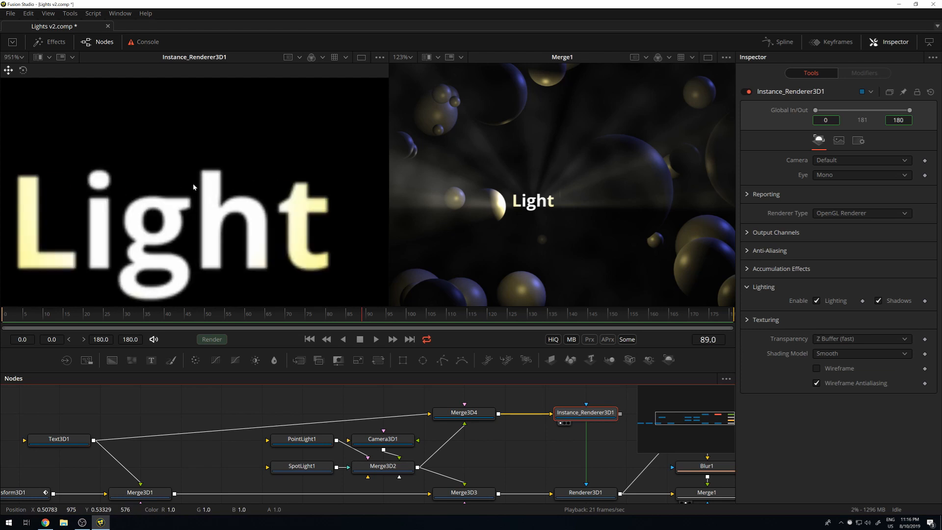
{"action": "scroll", "coordinate": [193, 189], "scroll_direction": "down", "scroll_amount": 3}
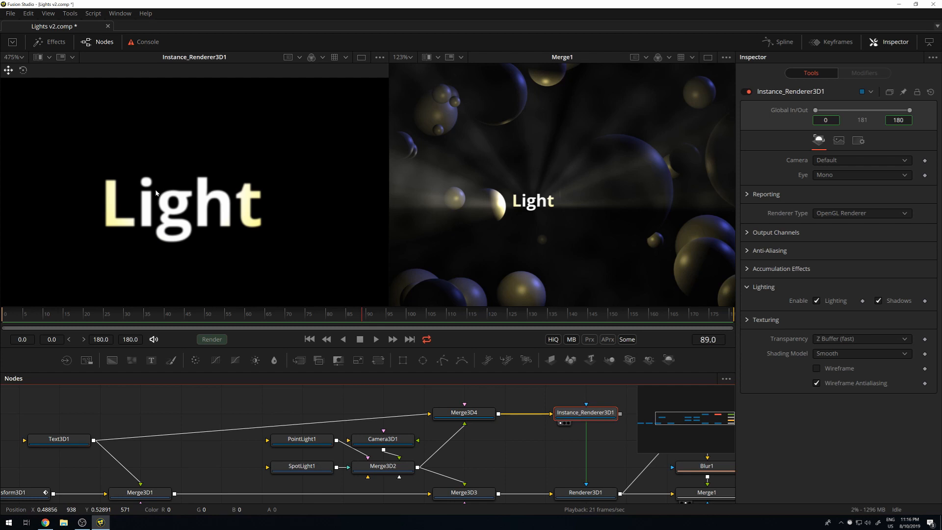
{"action": "left_click_drag", "start_coordinate": [363, 433], "coordinate": [343, 387]}
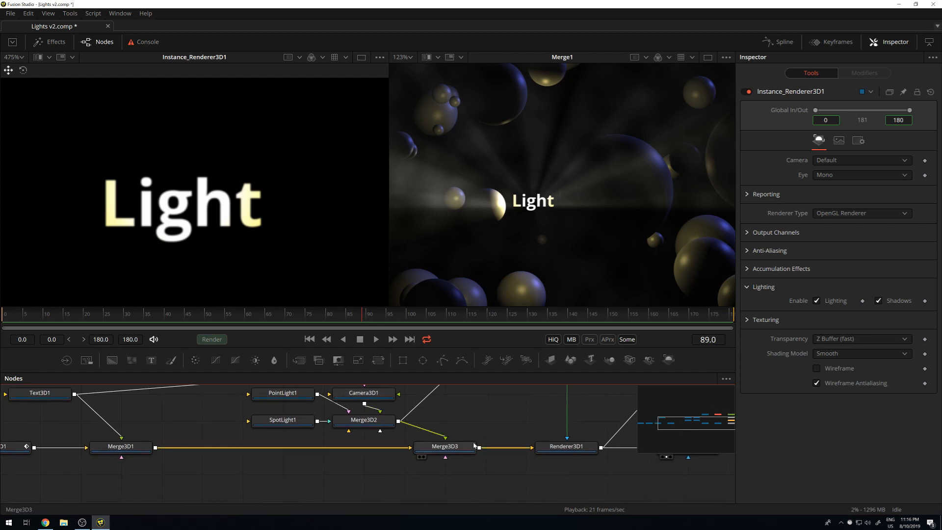
{"action": "left_click", "coordinate": [556, 450]}
{"action": "key", "text": "1"}
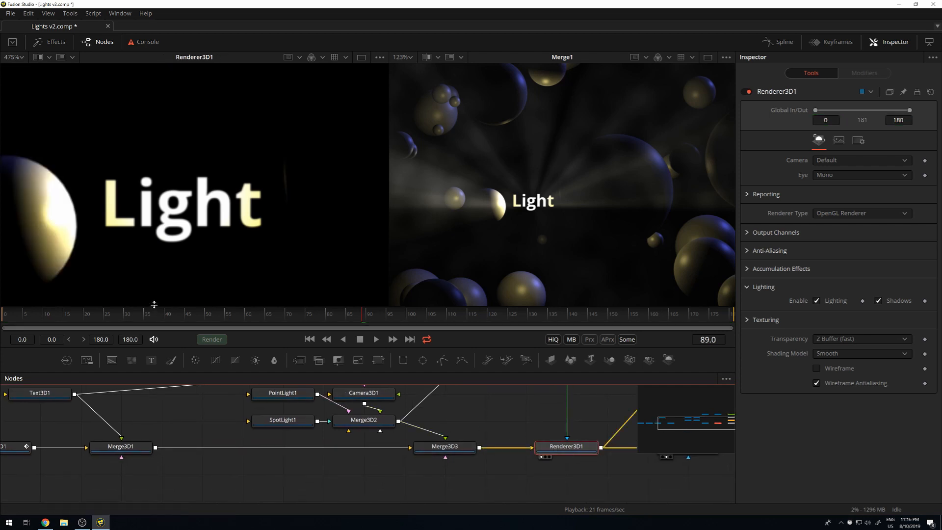
{"action": "scroll", "coordinate": [194, 240], "scroll_direction": "up", "scroll_amount": 5}
{"action": "scroll", "coordinate": [59, 185], "scroll_direction": "down", "scroll_amount": 4}
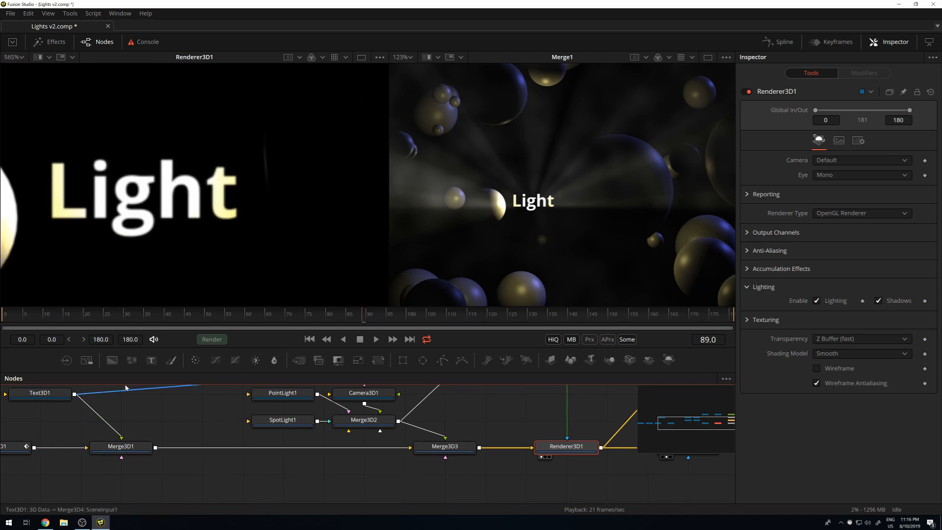
{"action": "scroll", "coordinate": [466, 411], "scroll_direction": "down", "scroll_amount": 5}
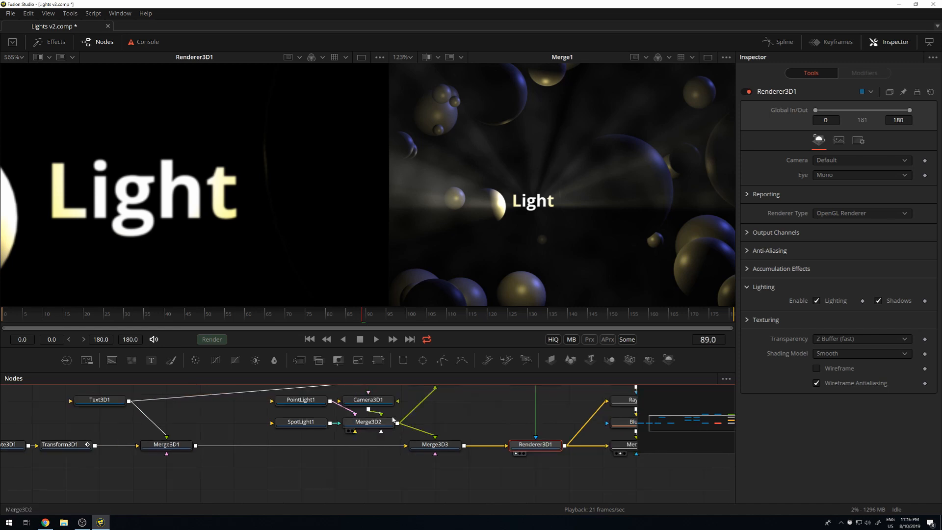
Examine the 3D scene of Merge3D4 and the full frame of Instance_Renderer3D1 next to the final composite
{"action": "scroll", "coordinate": [323, 451], "scroll_direction": "up", "scroll_amount": 5}
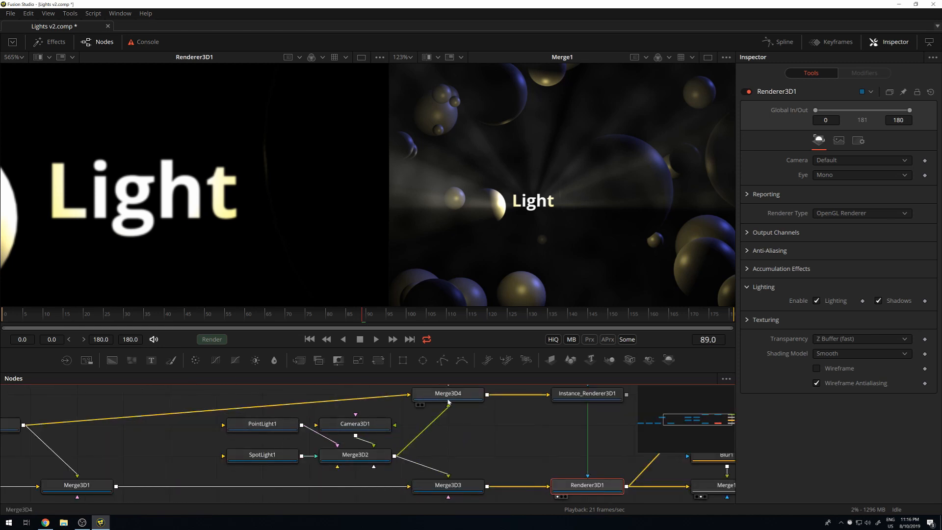
{"action": "scroll", "coordinate": [441, 398], "scroll_direction": "up", "scroll_amount": 1}
{"action": "left_click", "coordinate": [476, 406]}
{"action": "key", "text": "1"}
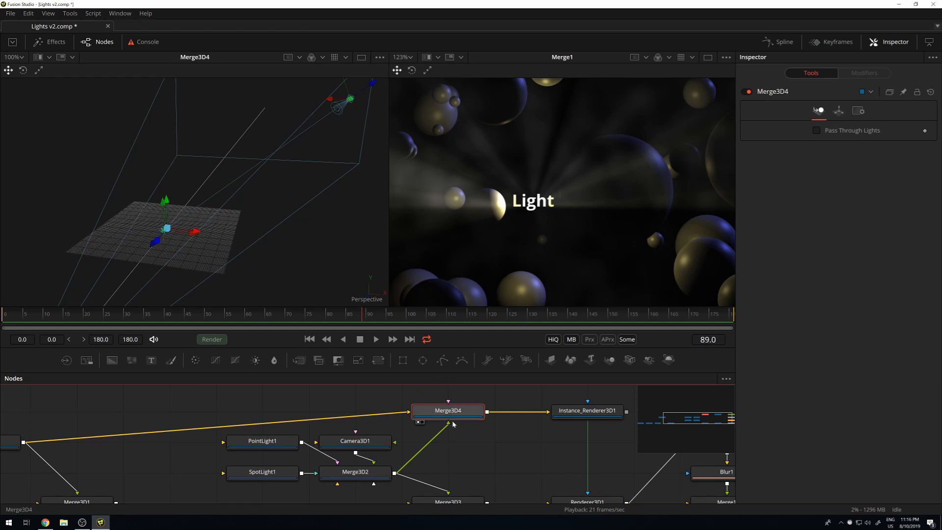
{"action": "left_click_drag", "start_coordinate": [164, 184], "coordinate": [214, 241]}
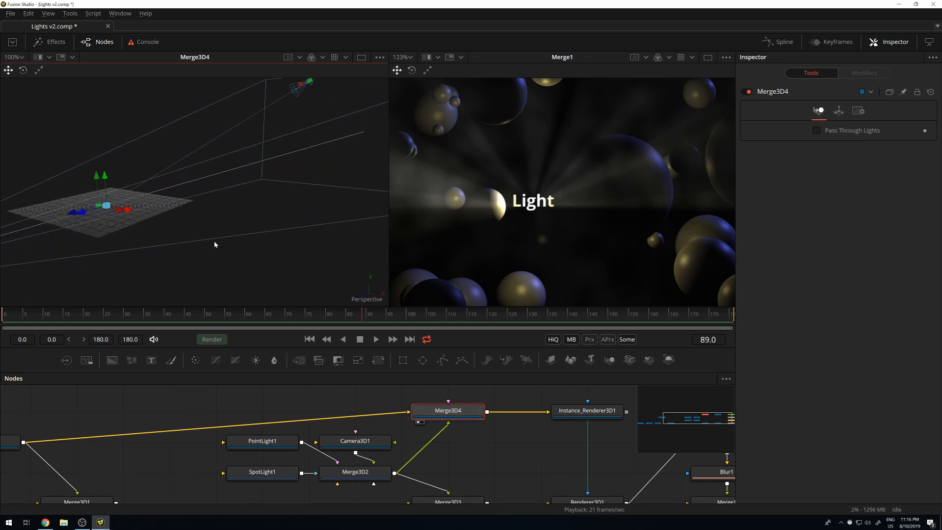
{"action": "left_click", "coordinate": [600, 415]}
{"action": "key", "text": "1"}
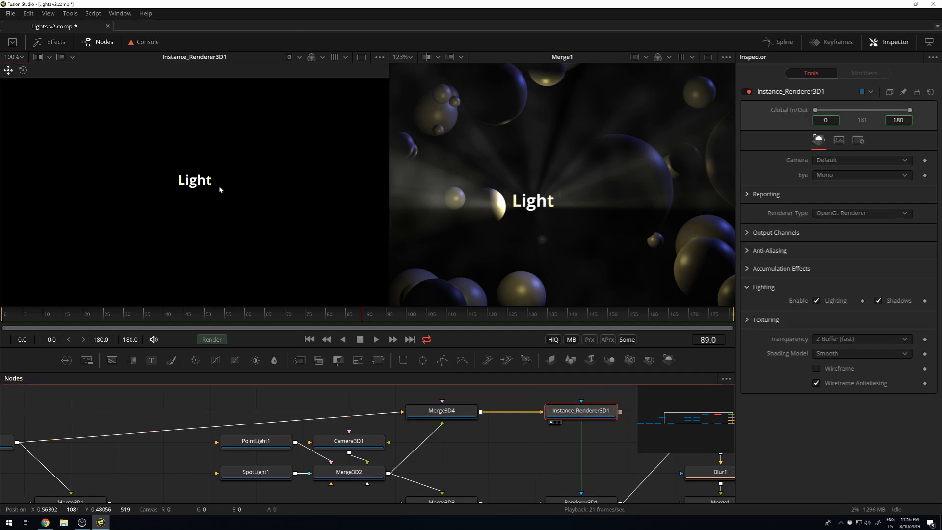
{"action": "scroll", "coordinate": [220, 184], "scroll_direction": "down", "scroll_amount": 3}
{"action": "scroll", "coordinate": [570, 208], "scroll_direction": "down", "scroll_amount": 5}
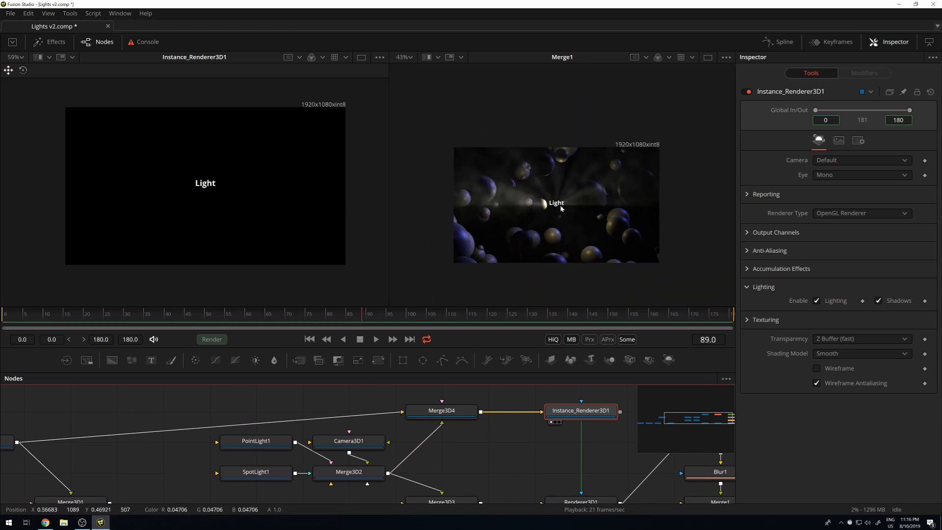
Feed Rays1 from Instance_Renderer3D1 instead of Renderer3D1, move the noise, rays and blur nodes level with it, and check the composite
{"action": "left_click_drag", "start_coordinate": [576, 446], "coordinate": [266, 419]}
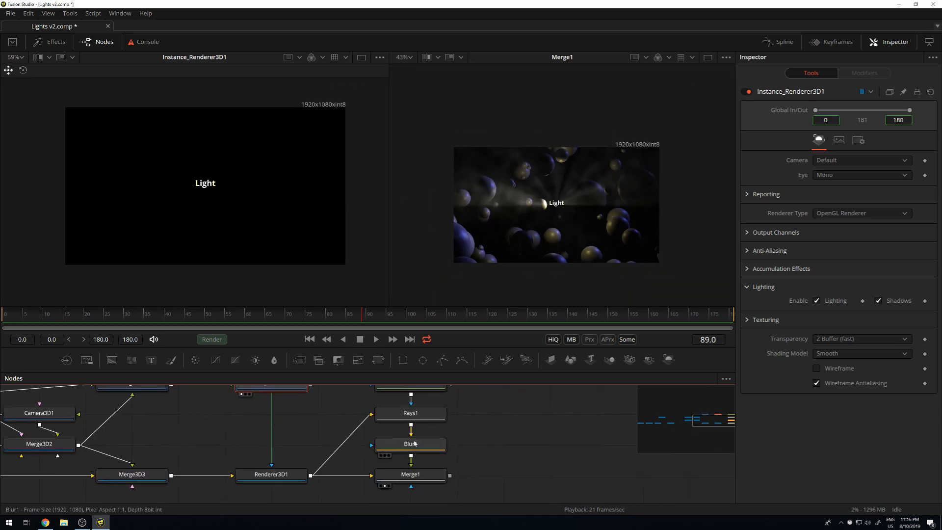
{"action": "left_click_drag", "start_coordinate": [351, 434], "coordinate": [372, 443]}
{"action": "scroll", "coordinate": [471, 464], "scroll_direction": "up", "scroll_amount": 1}
{"action": "left_click_drag", "start_coordinate": [508, 484], "coordinate": [373, 403]}
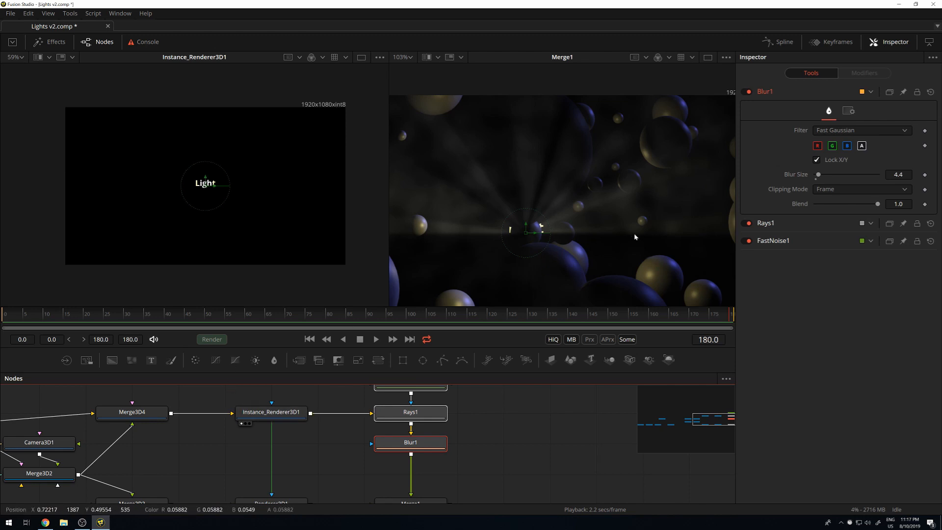
{"action": "scroll", "coordinate": [514, 161], "scroll_direction": "down", "scroll_amount": 2}
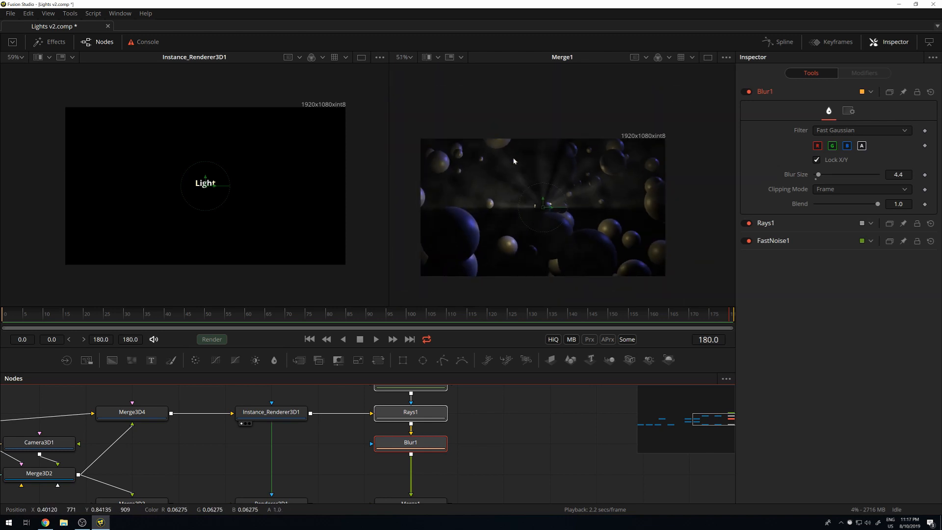
{"action": "scroll", "coordinate": [559, 191], "scroll_direction": "up", "scroll_amount": 1}
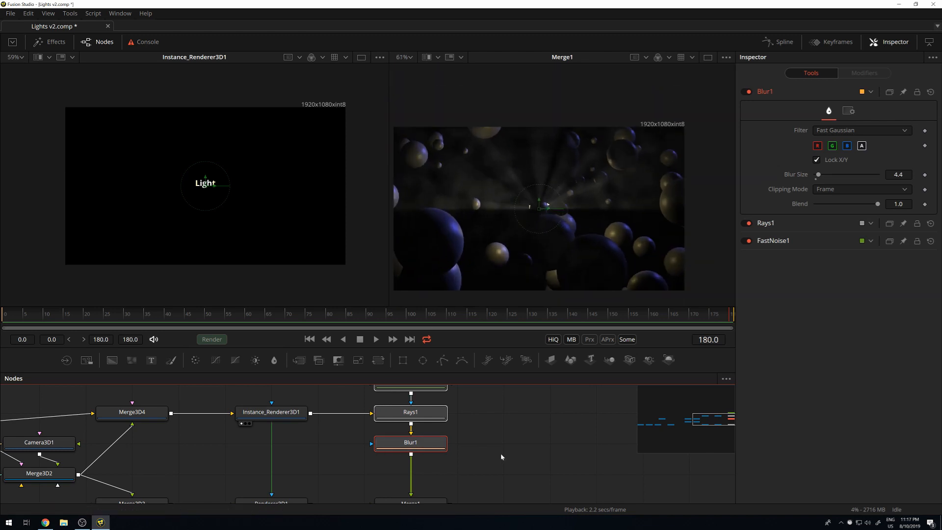
Swap Merge1's foreground and background inputs, compare the composite, and swap them back
{"action": "scroll", "coordinate": [411, 469], "scroll_direction": "down", "scroll_amount": 3}
{"action": "left_click", "coordinate": [413, 464]}
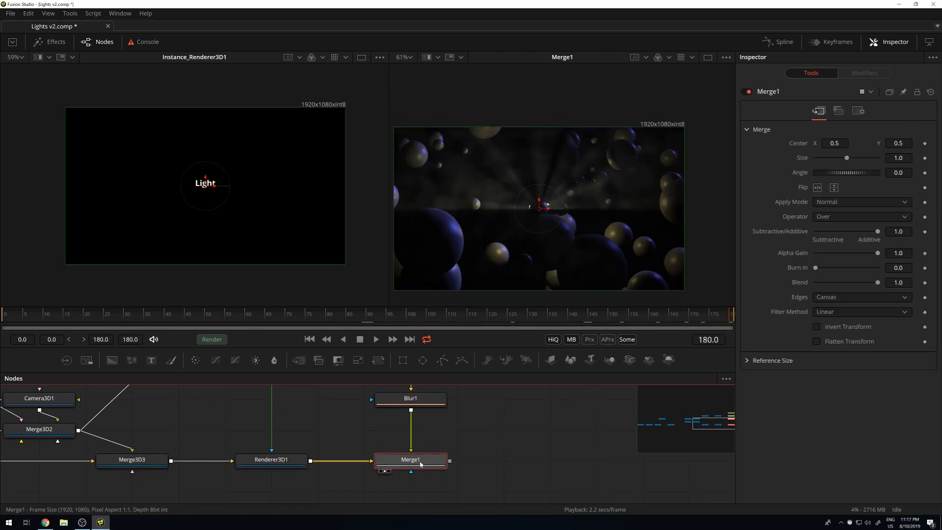
{"action": "key", "text": "ctrl+t"}
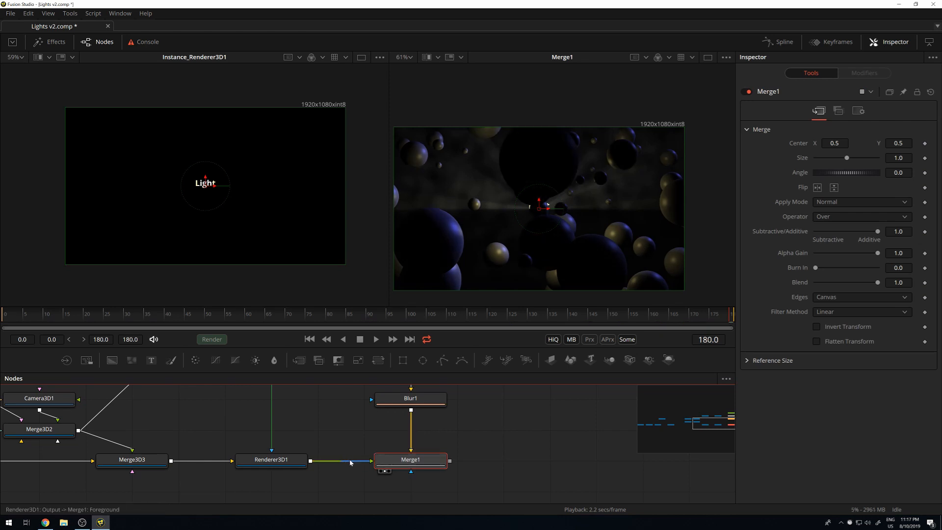
{"action": "scroll", "coordinate": [599, 194], "scroll_direction": "up", "scroll_amount": 1}
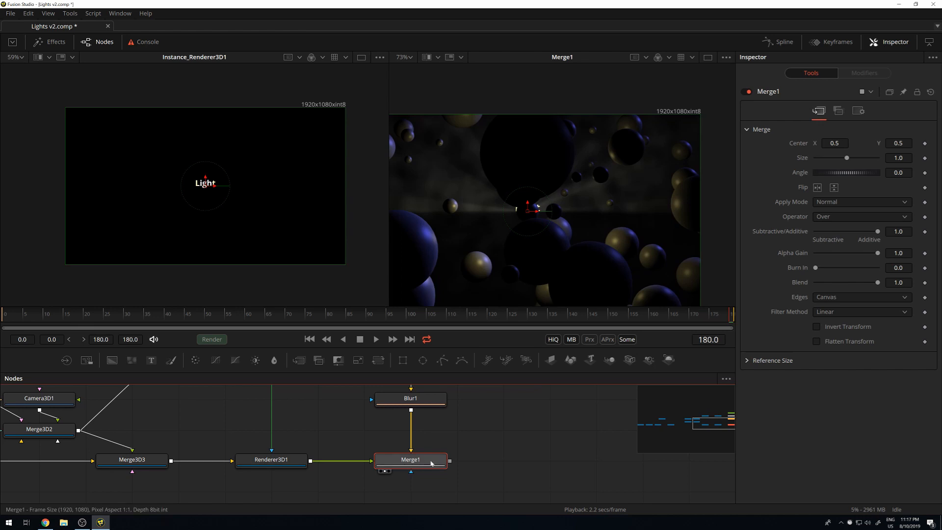
{"action": "key", "text": "ctrl+t"}
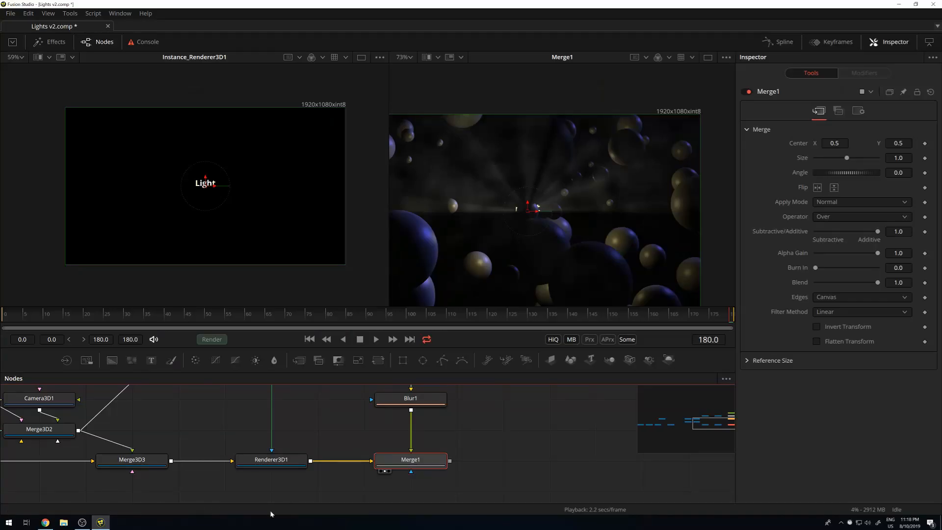
Enable the Z output channel alongside RGBA on Renderer3D1
{"action": "left_click", "coordinate": [270, 459]}
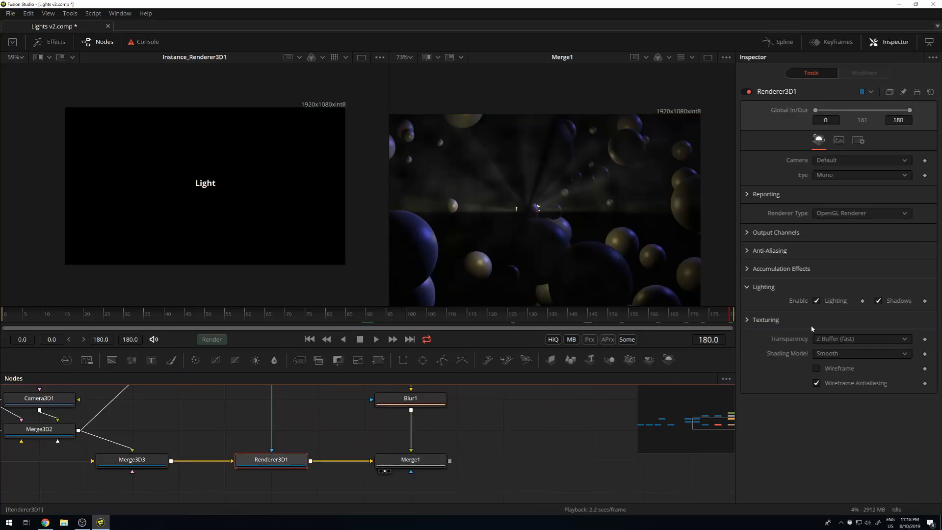
{"action": "left_click", "coordinate": [750, 233]}
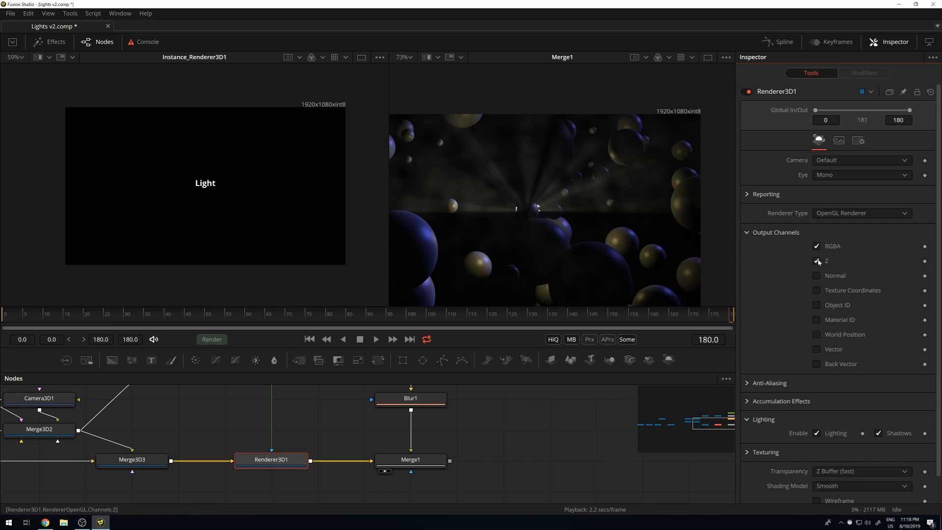
{"action": "mouse_move", "coordinate": [487, 449]}
{"action": "left_mouse_down"}
{"action": "mouse_move", "coordinate": [516, 467]}
{"action": "mouse_move", "coordinate": [492, 459]}
{"action": "left_mouse_up"}
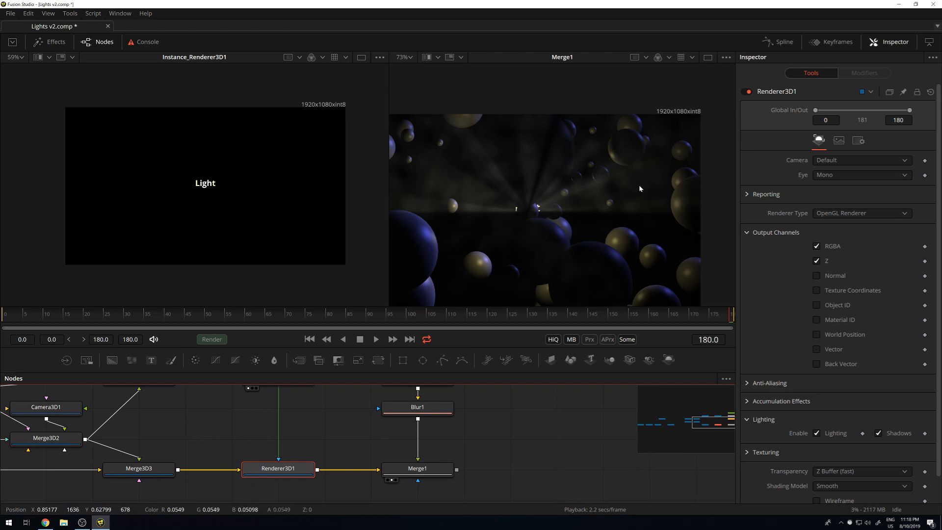
{"action": "left_click_drag", "start_coordinate": [524, 463], "coordinate": [501, 435]}
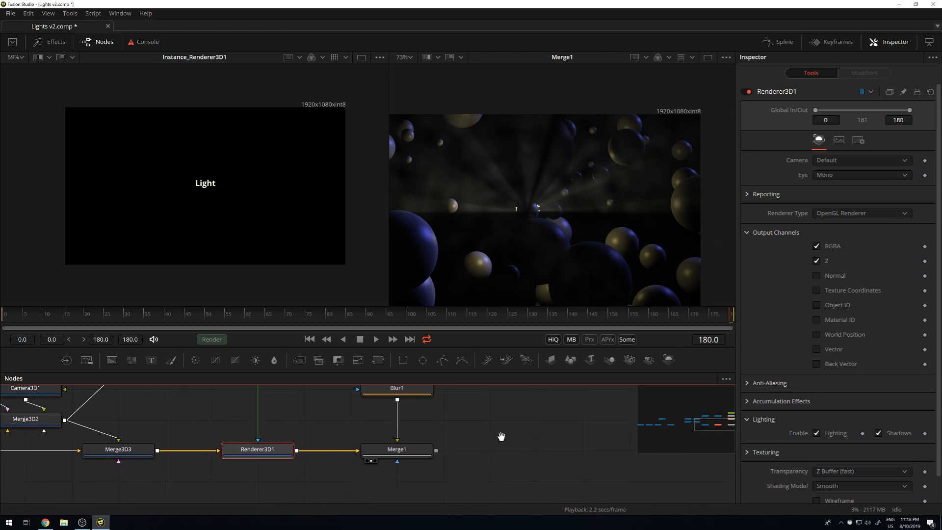
Enable depth merge on Merge1 and sample its foreground Z offset from the Light text in Instance_Renderer3D1, giving -33.8654
{"action": "left_click", "coordinate": [411, 456]}
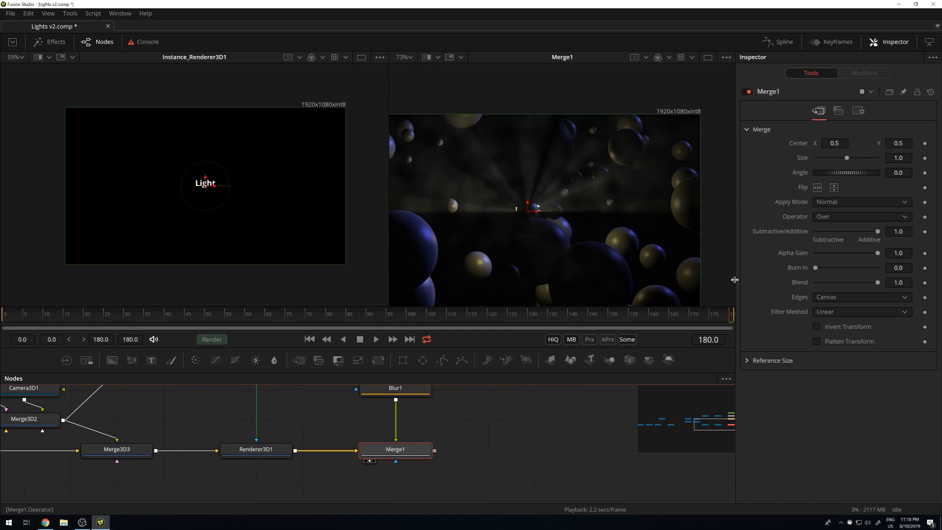
{"action": "left_click", "coordinate": [838, 112]}
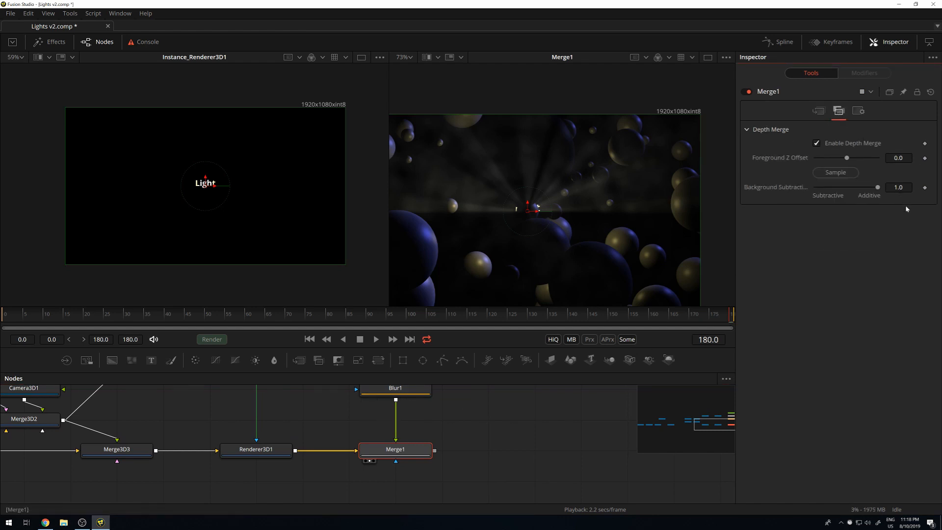
{"action": "scroll", "coordinate": [206, 177], "scroll_direction": "up", "scroll_amount": 8}
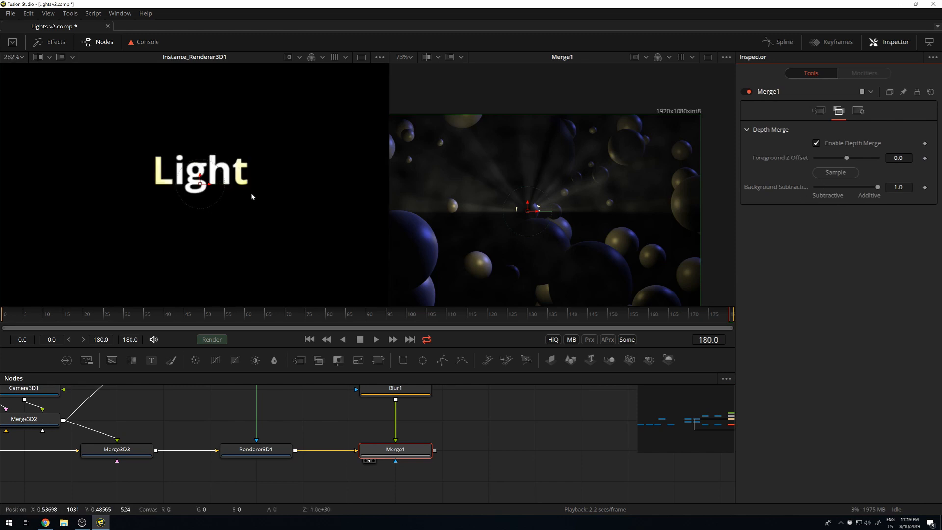
{"action": "left_click_drag", "start_coordinate": [829, 174], "coordinate": [253, 162]}
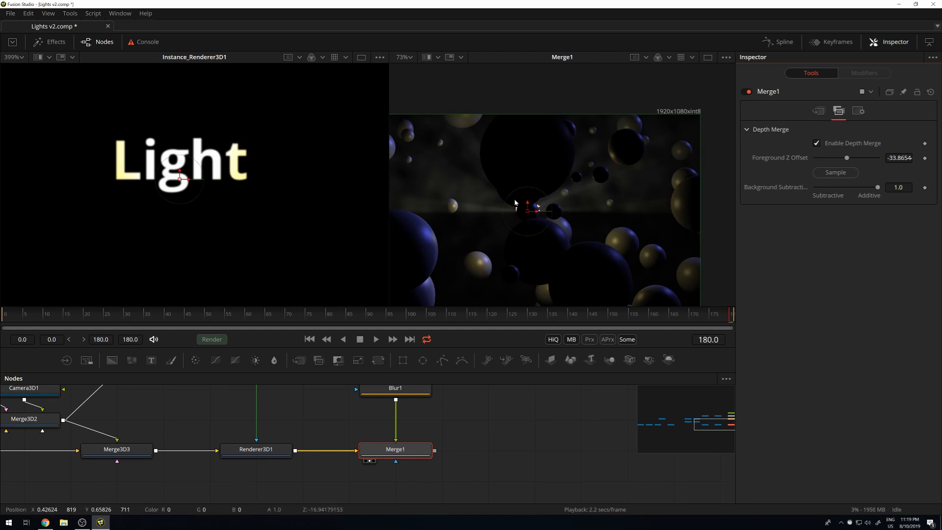
Examine how the rays layer over individual spheres in the Merge1 composite close up, including at frame 0
{"action": "scroll", "coordinate": [552, 212], "scroll_direction": "down", "scroll_amount": 2}
{"action": "scroll", "coordinate": [501, 199], "scroll_direction": "up", "scroll_amount": 6}
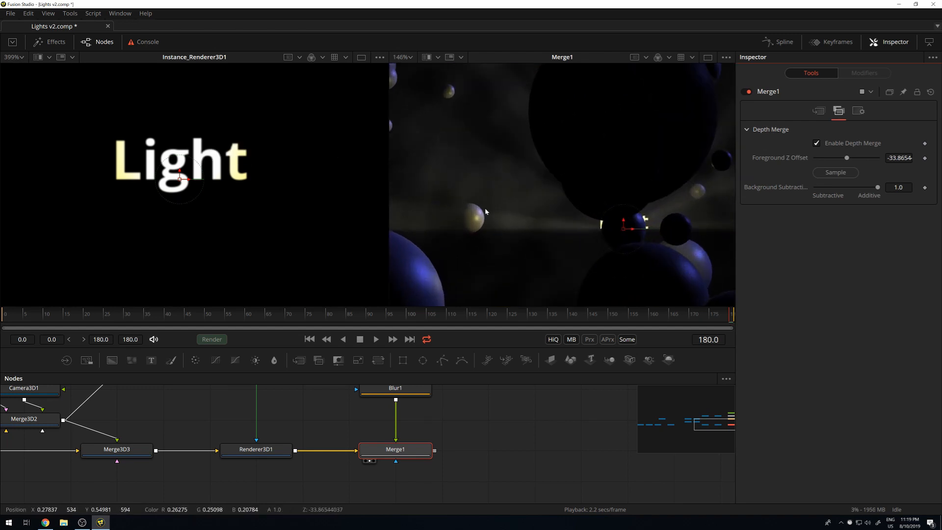
{"action": "scroll", "coordinate": [665, 129], "scroll_direction": "down", "scroll_amount": 4}
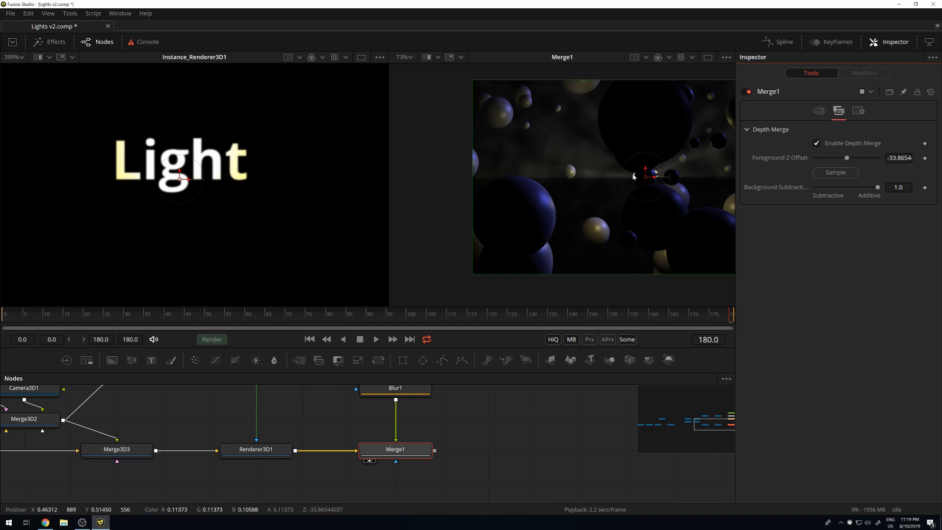
{"action": "scroll", "coordinate": [580, 188], "scroll_direction": "up", "scroll_amount": 10}
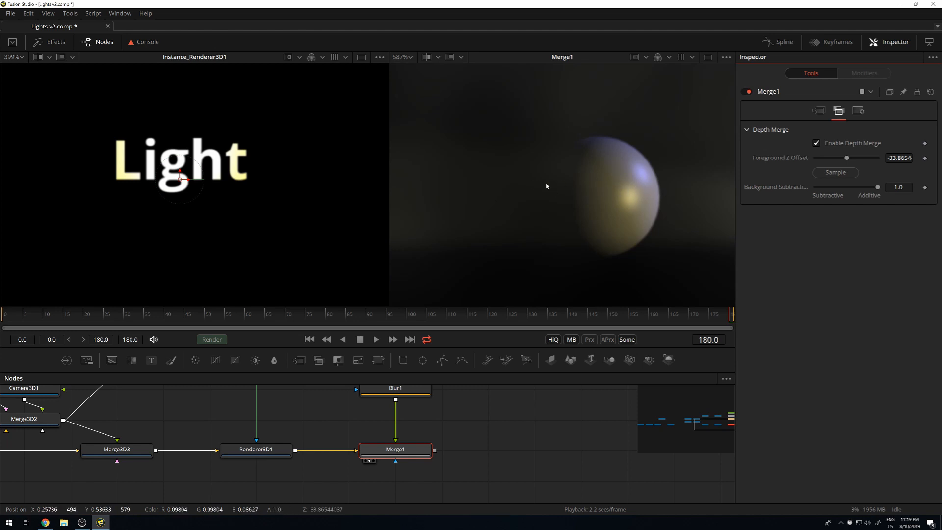
{"action": "scroll", "coordinate": [482, 216], "scroll_direction": "down", "scroll_amount": 2}
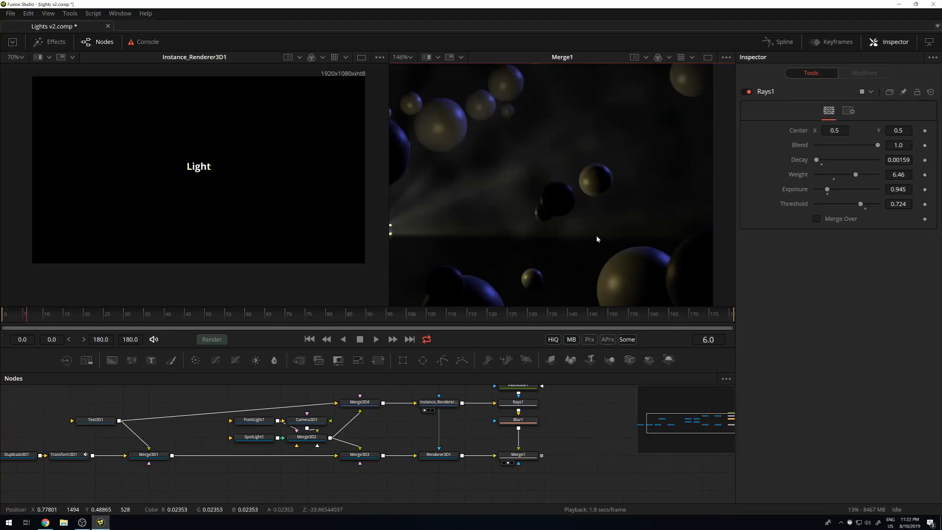
{"action": "scroll", "coordinate": [609, 172], "scroll_direction": "up", "scroll_amount": 6}
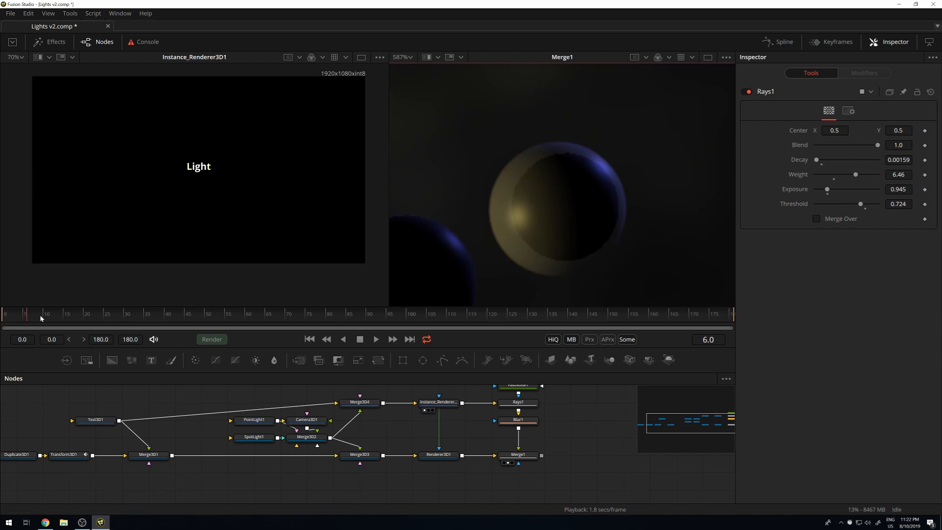
{"action": "left_click_drag", "start_coordinate": [27, 317], "coordinate": [2, 317]}
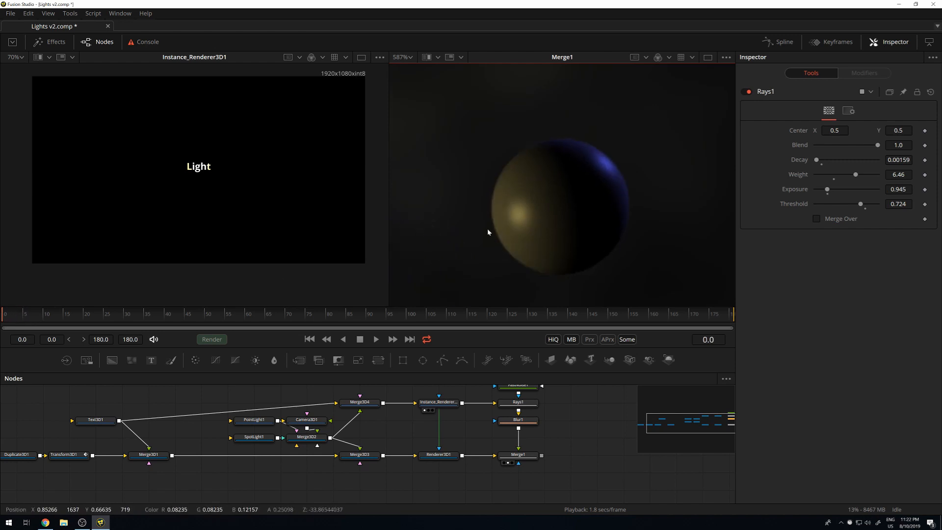
Delete Blur1 so that Rays1 feeds Merge1 directly, and inspect the sphere edges in the composite
{"action": "left_click", "coordinate": [519, 421]}
{"action": "key", "text": "Delete"}
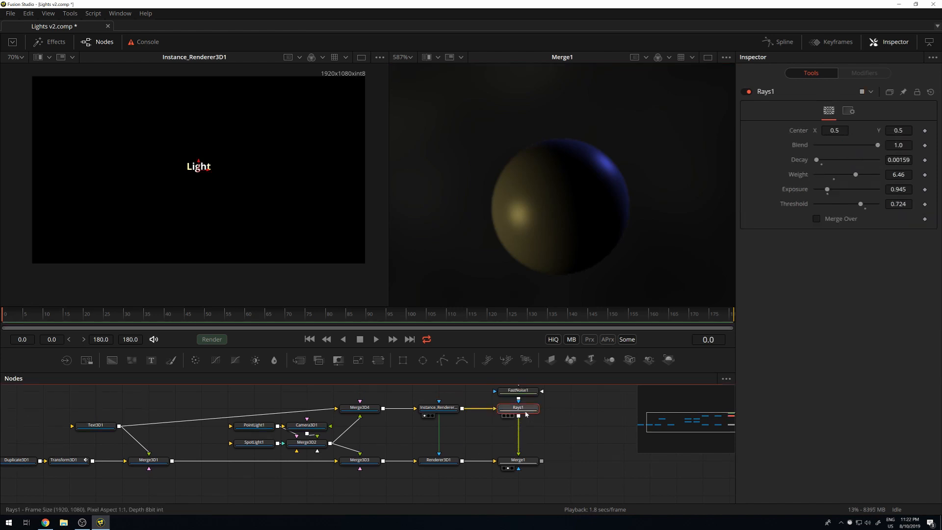
{"action": "scroll", "coordinate": [556, 215], "scroll_direction": "down", "scroll_amount": 5}
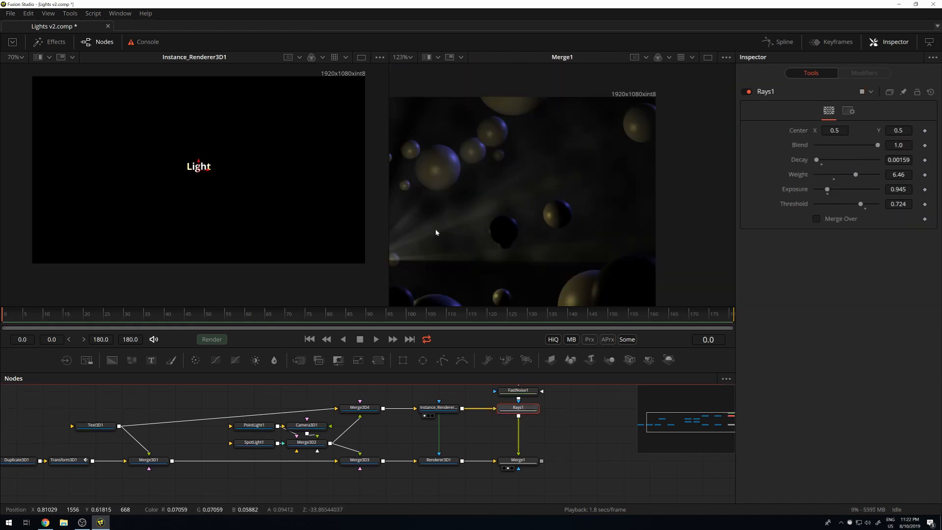
{"action": "scroll", "coordinate": [598, 212], "scroll_direction": "up", "scroll_amount": 3}
{"action": "left_click_drag", "start_coordinate": [474, 212], "coordinate": [595, 200]}
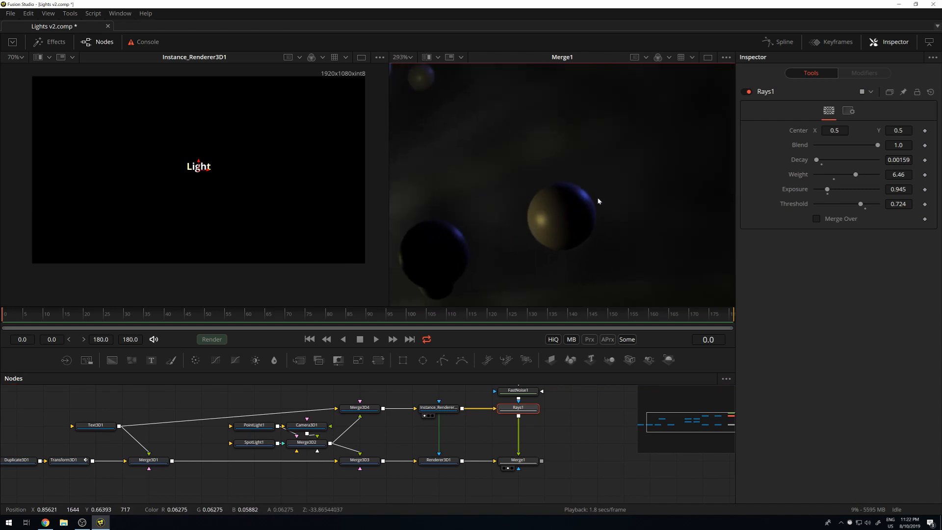
{"action": "scroll", "coordinate": [548, 450], "scroll_direction": "up", "scroll_amount": 2}
{"action": "scroll", "coordinate": [451, 417], "scroll_direction": "down", "scroll_amount": 3}
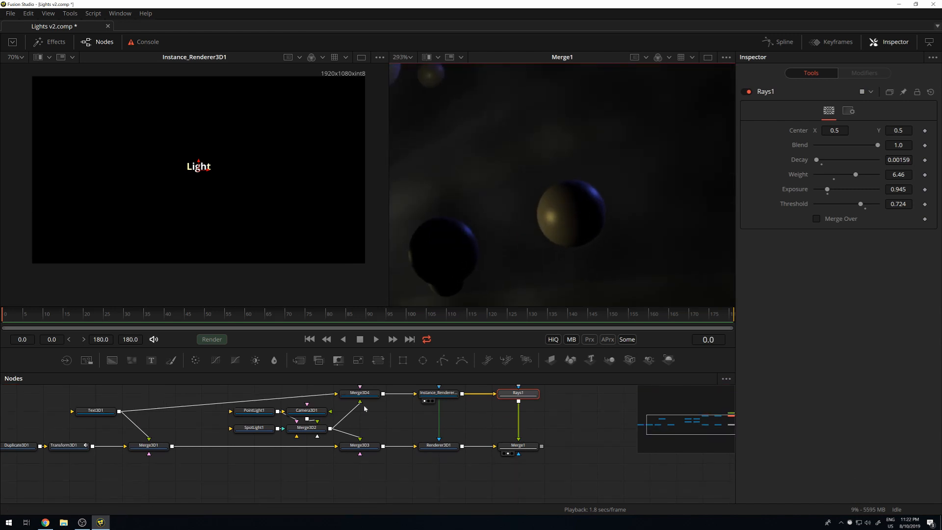
{"action": "scroll", "coordinate": [432, 408], "scroll_direction": "up", "scroll_amount": 2}
Go to frame 8 and inspect the sphere cut by the rays plane alongside Merge1's depth merge settings
{"action": "left_click_drag", "start_coordinate": [9, 315], "coordinate": [49, 324]}
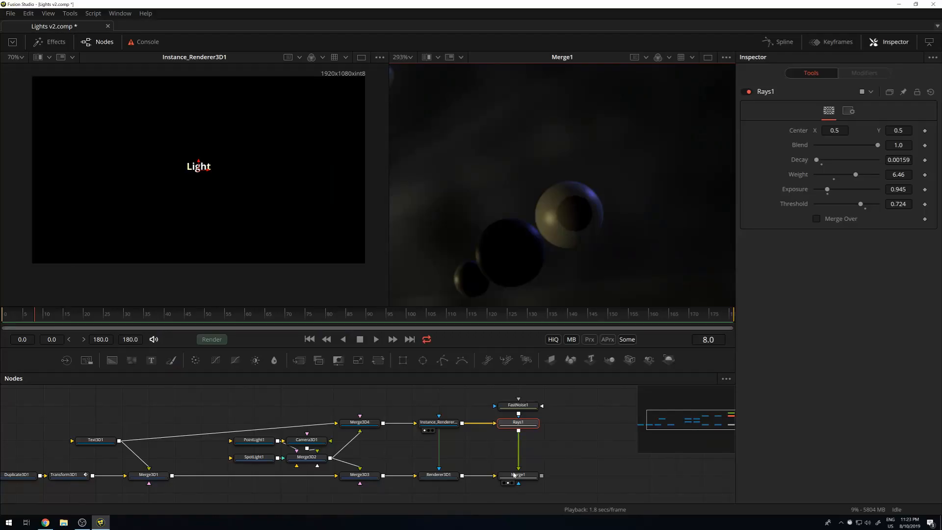
{"action": "left_click", "coordinate": [519, 476]}
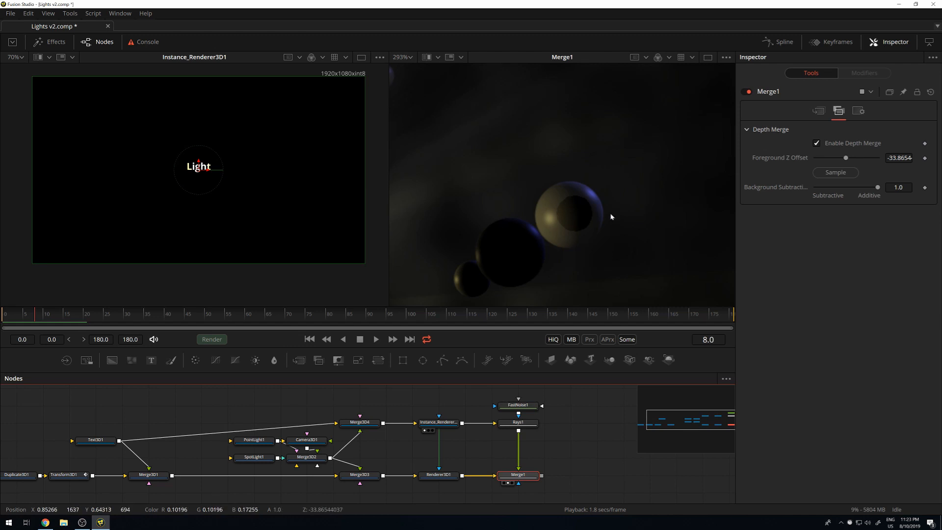
{"action": "left_click_drag", "start_coordinate": [537, 208], "coordinate": [556, 182]}
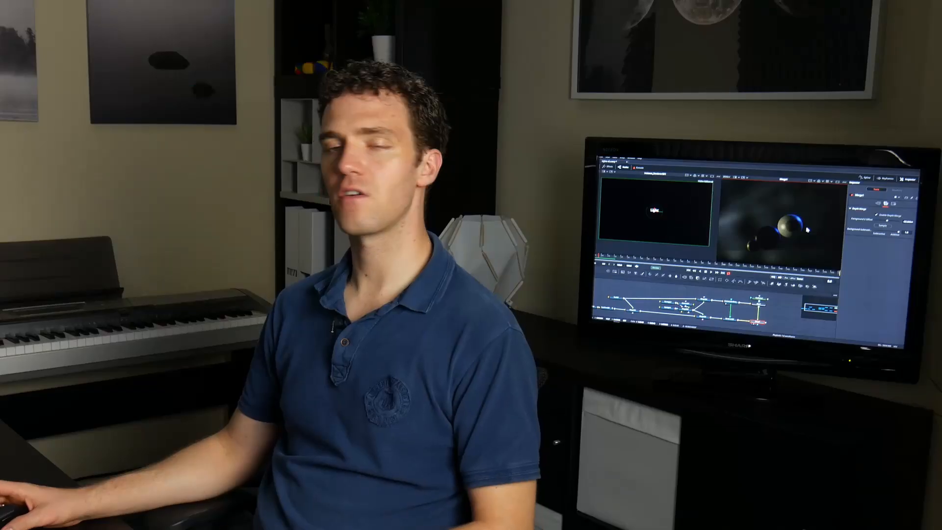
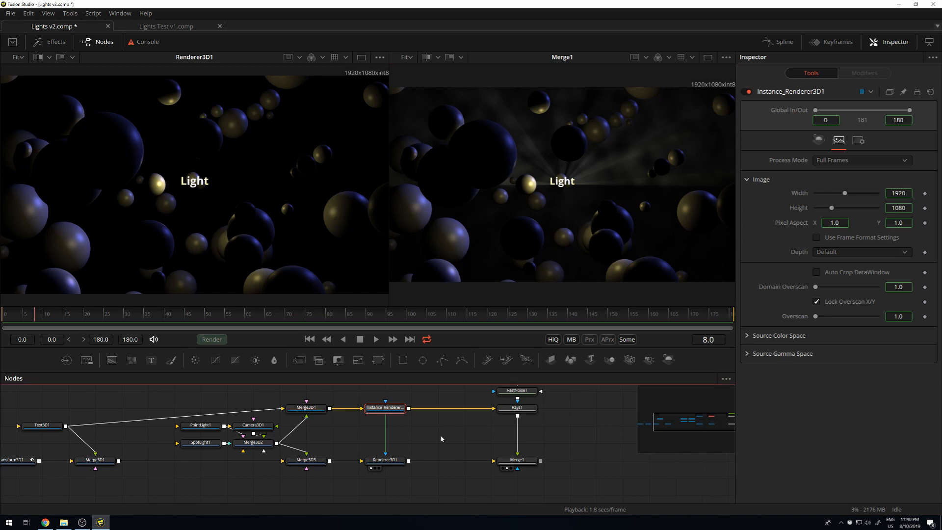
Add a Channel Booleans node after Instance_Renderer3D1
{"action": "key", "text": "shift+space"}
{"action": "type", "text": "bol"}
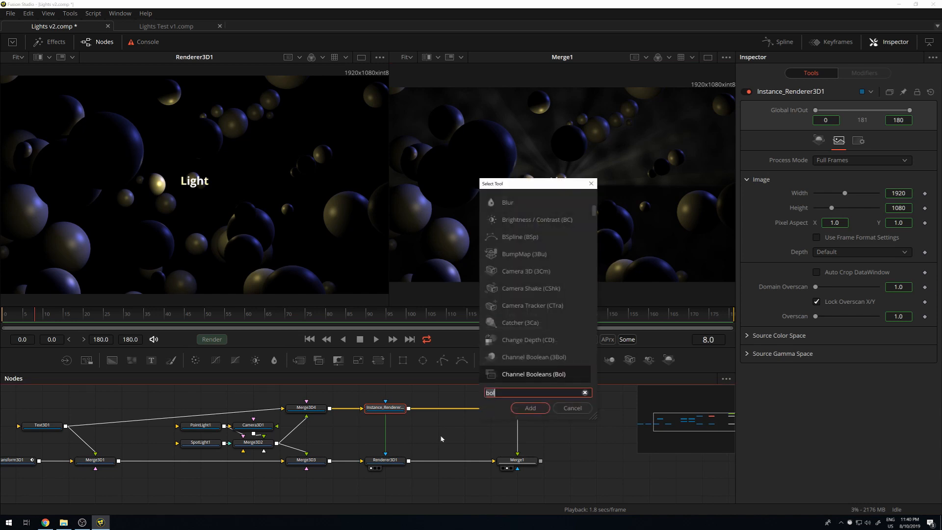
{"action": "key", "text": "BackSpace"}
{"action": "key", "text": "BackSpace"}
{"action": "key", "text": "BackSpace"}
{"action": "type", "text": "channel"}
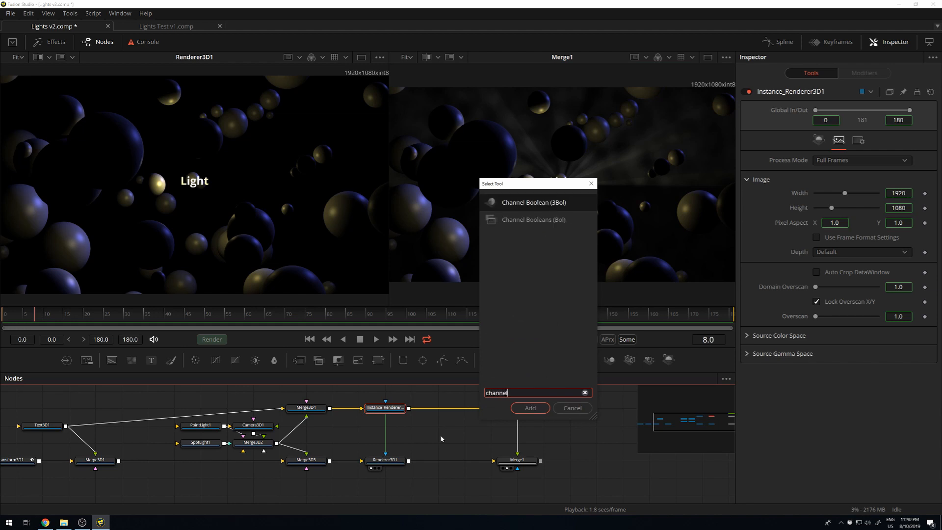
{"action": "key", "text": "Down"}
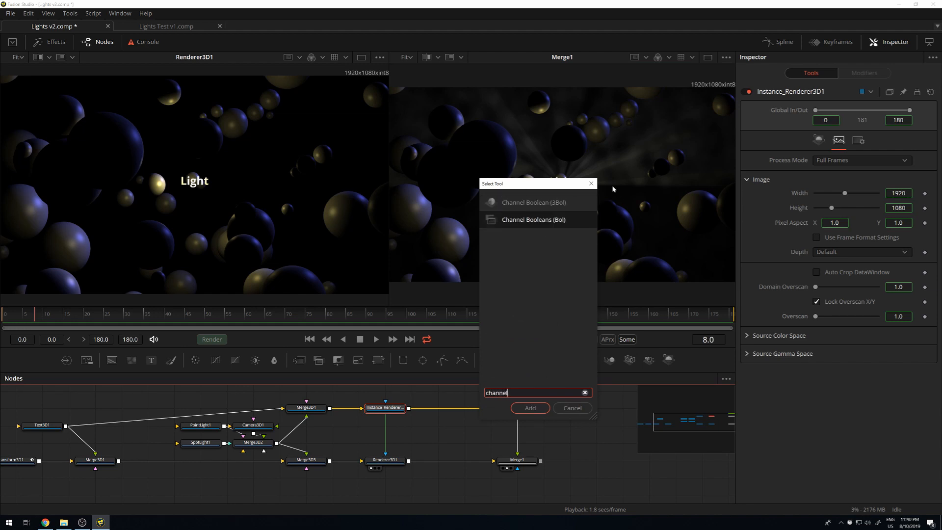
{"action": "left_click", "coordinate": [525, 409]}
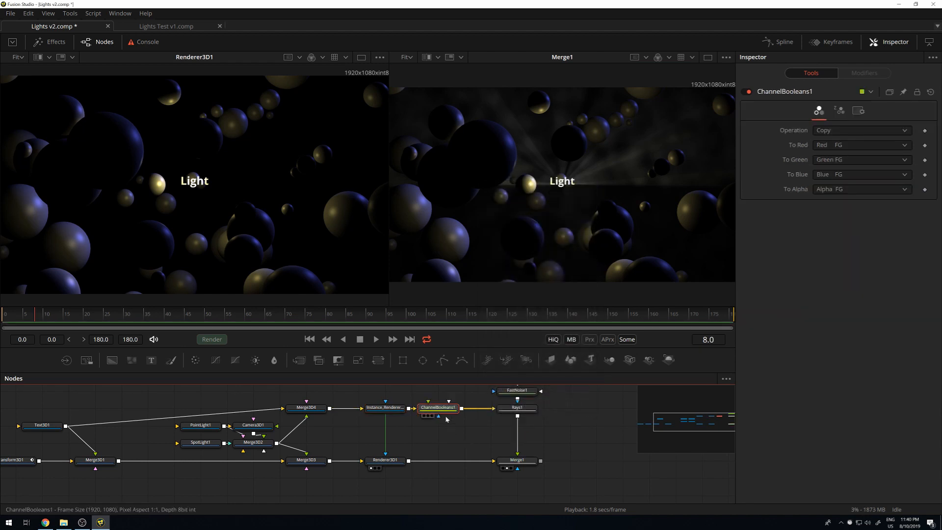
Detach ChannelBooleans1 from the Rays1 chain, place it above the Renderer3D1–Merge1 connection, and feed its background from Renderer3D1
{"action": "left_click_drag", "start_coordinate": [452, 427], "coordinate": [468, 444]}
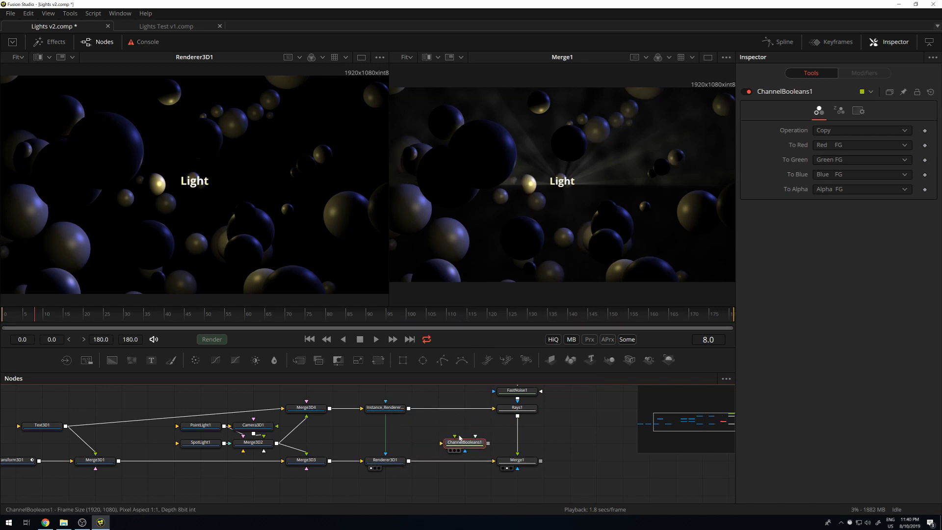
{"action": "left_click", "coordinate": [398, 460]}
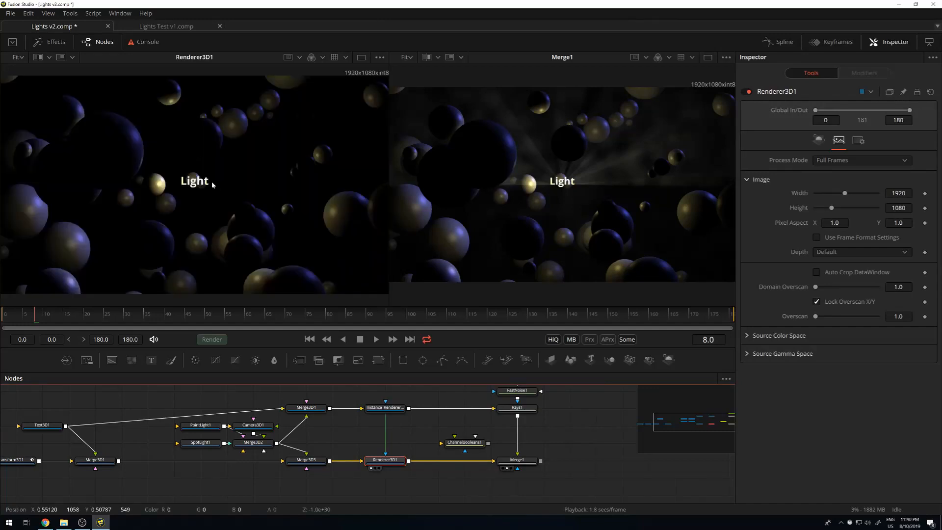
{"action": "left_click_drag", "start_coordinate": [409, 462], "coordinate": [448, 443]}
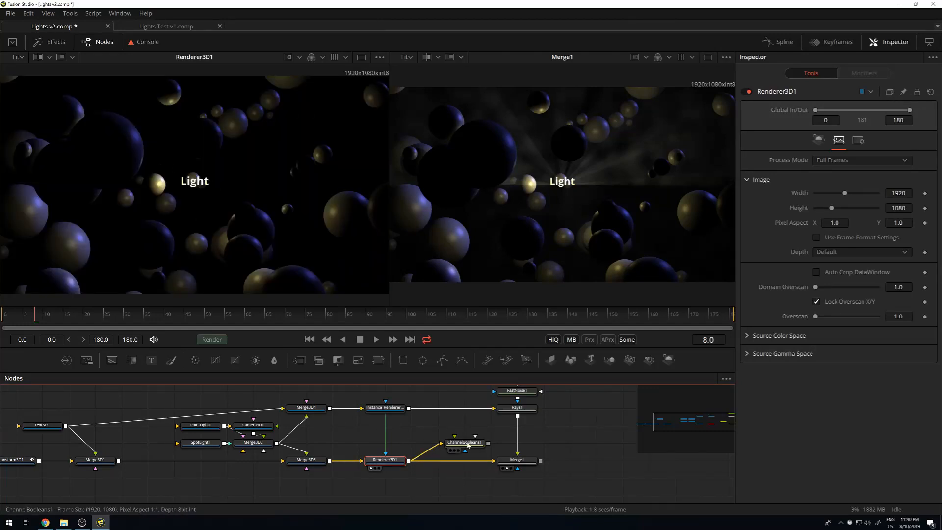
Copy the foreground Z buffer into ChannelBooleans1's red channel and inspect the node's output in the viewer
{"action": "left_click", "coordinate": [467, 444]}
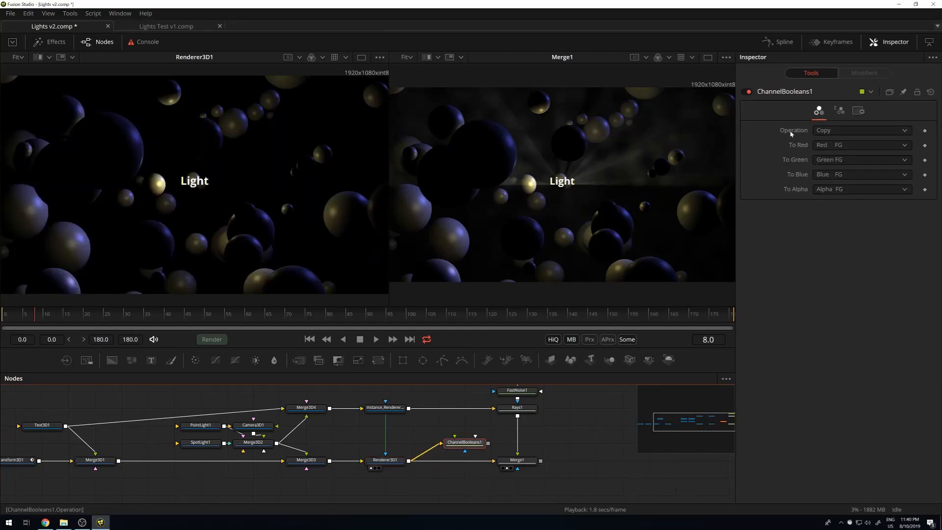
{"action": "left_click", "coordinate": [839, 146]}
{"action": "scroll", "coordinate": [829, 220], "scroll_direction": "down", "scroll_amount": 3}
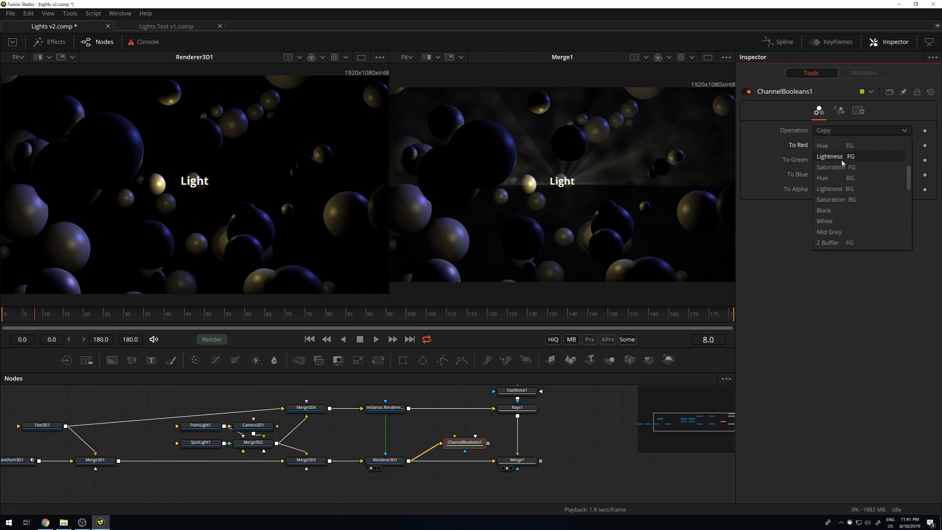
{"action": "left_click", "coordinate": [850, 244]}
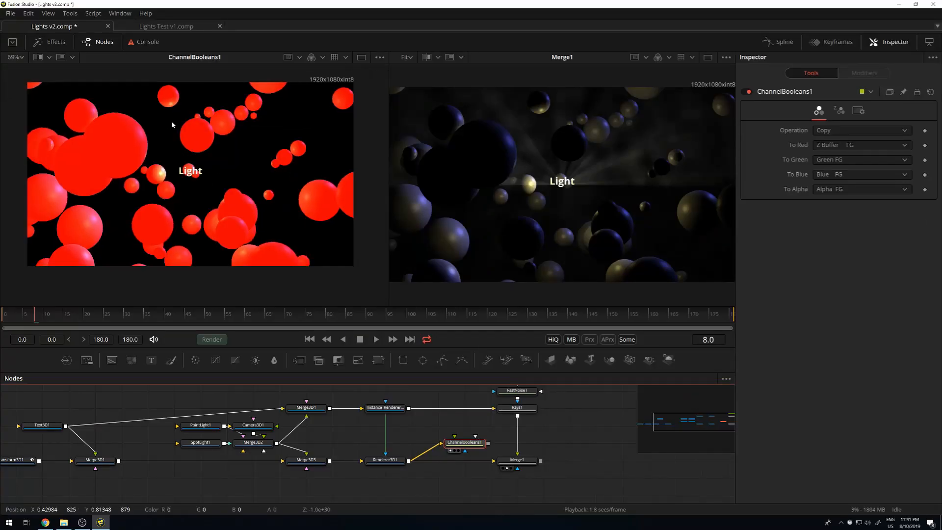
{"action": "scroll", "coordinate": [172, 121], "scroll_direction": "down", "scroll_amount": 3}
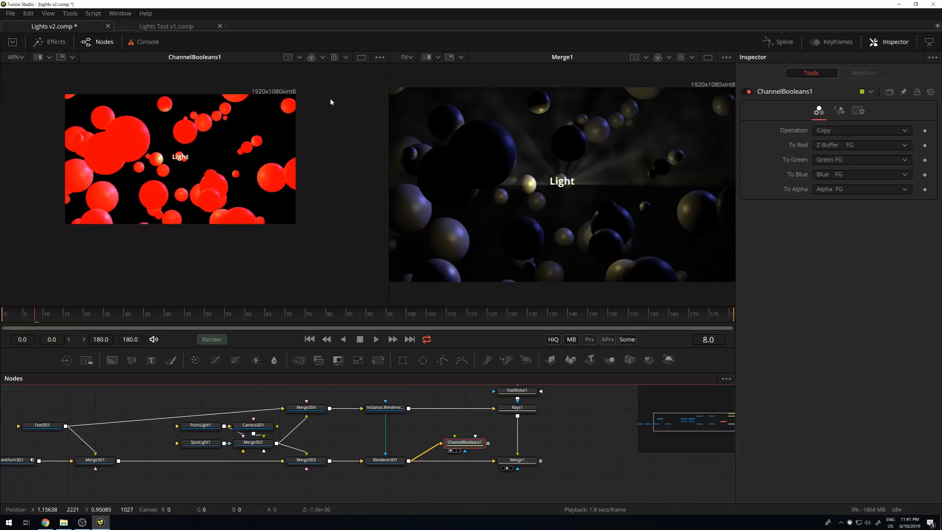
{"action": "scroll", "coordinate": [292, 91], "scroll_direction": "up", "scroll_amount": 3}
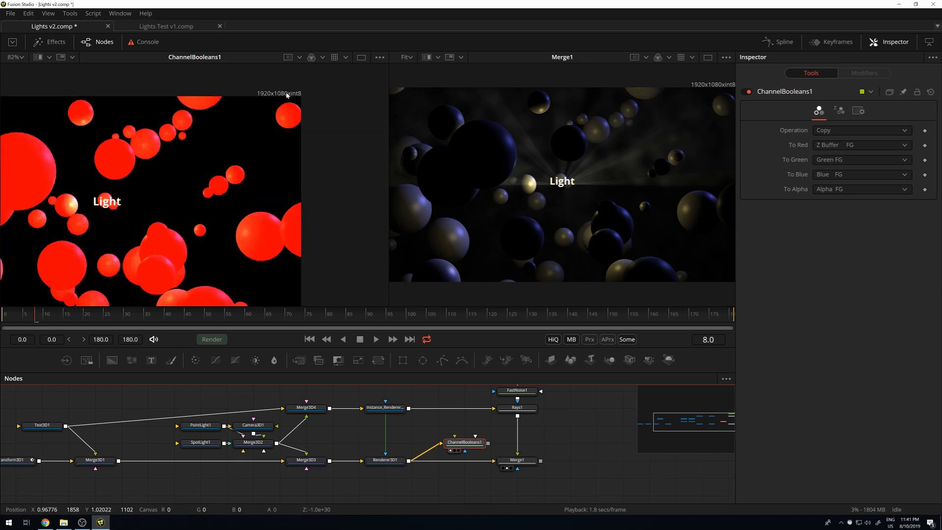
{"action": "left_click_drag", "start_coordinate": [206, 98], "coordinate": [219, 115]}
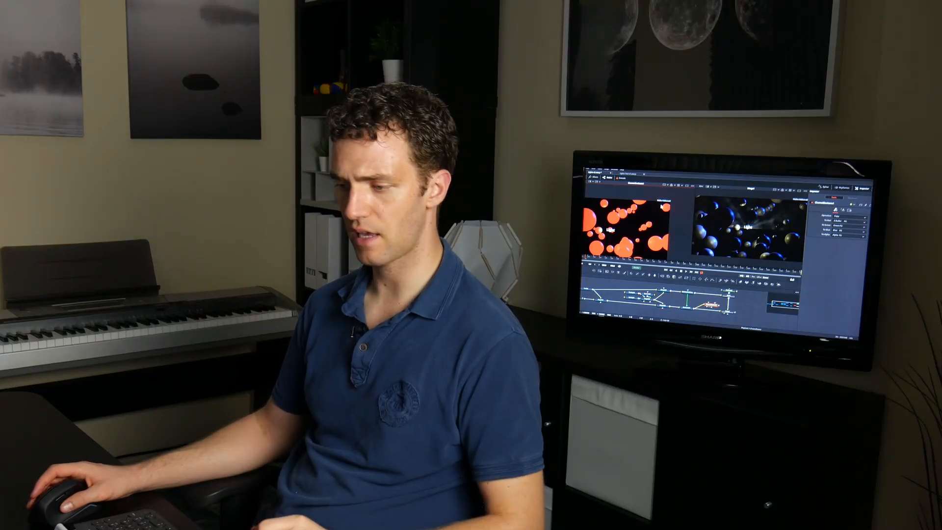
Set Instance_Renderer3D1's image depth to float16 and inspect the Z values around the Light text in ChannelBooleans1's output
{"action": "left_click", "coordinate": [688, 292]}
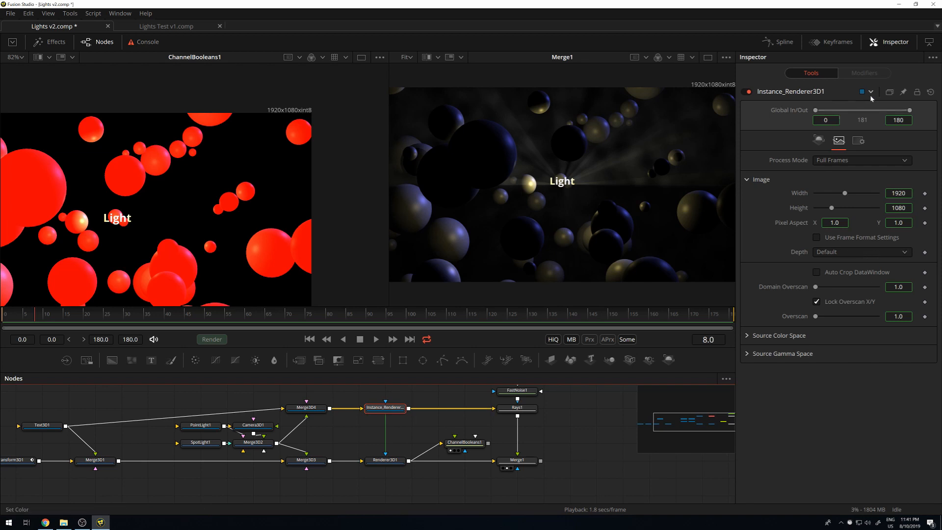
{"action": "left_click", "coordinate": [827, 253]}
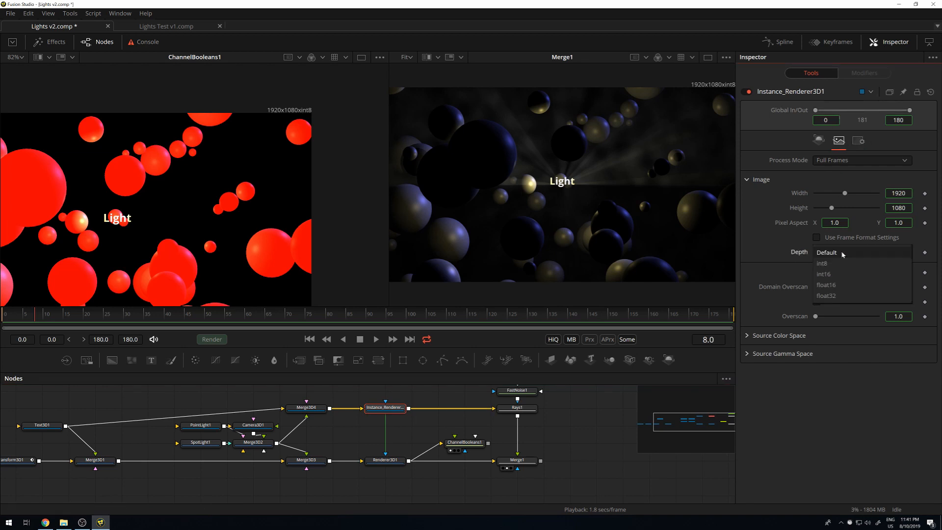
{"action": "left_click", "coordinate": [825, 286]}
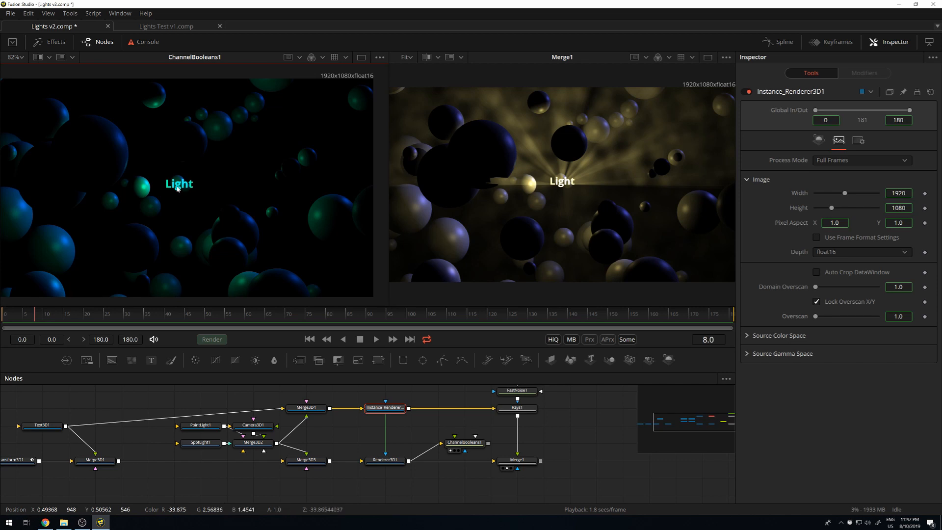
{"action": "scroll", "coordinate": [178, 189], "scroll_direction": "up", "scroll_amount": 6}
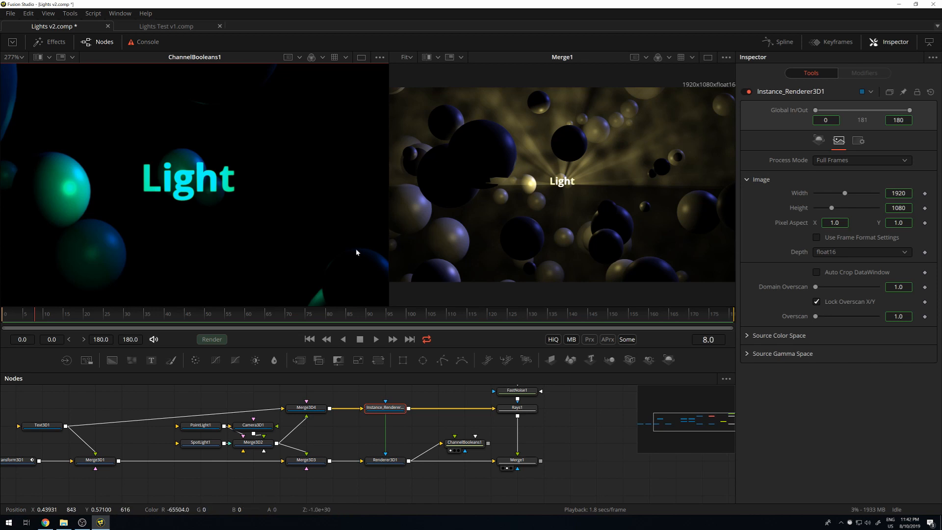
{"action": "scroll", "coordinate": [135, 204], "scroll_direction": "down", "scroll_amount": 4}
{"action": "scroll", "coordinate": [153, 170], "scroll_direction": "down", "scroll_amount": 3}
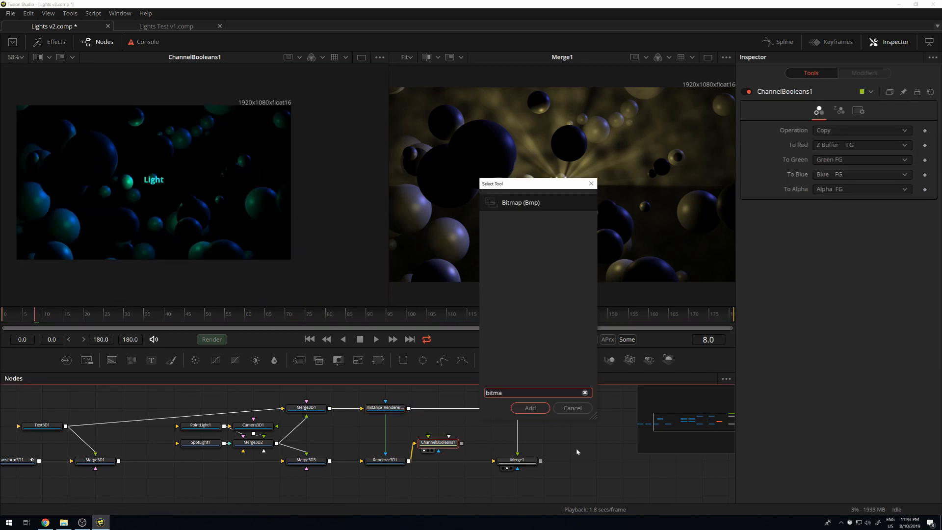
Add a Bitmap node to the comp, place it beside ChannelBooleans1, and feed it from ChannelBooleans1's output
{"action": "key", "text": "Return"}
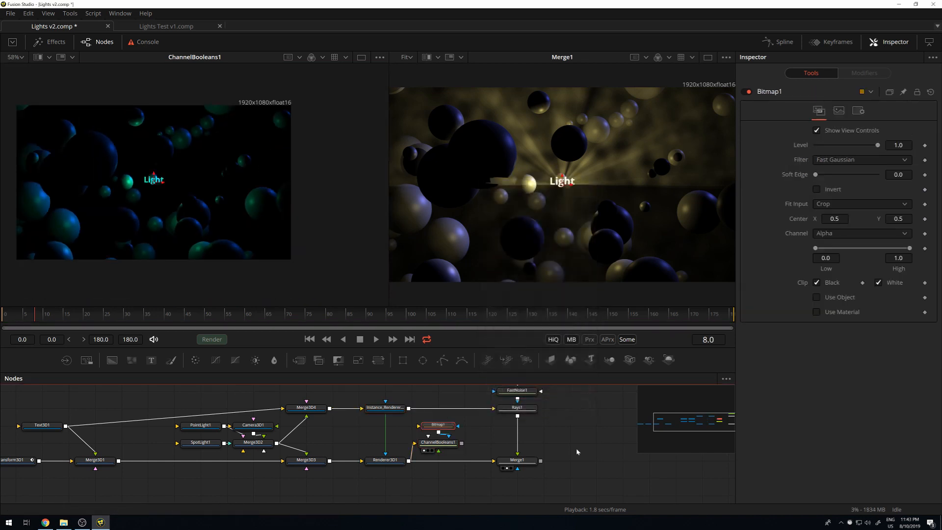
{"action": "left_click_drag", "start_coordinate": [448, 427], "coordinate": [496, 439]}
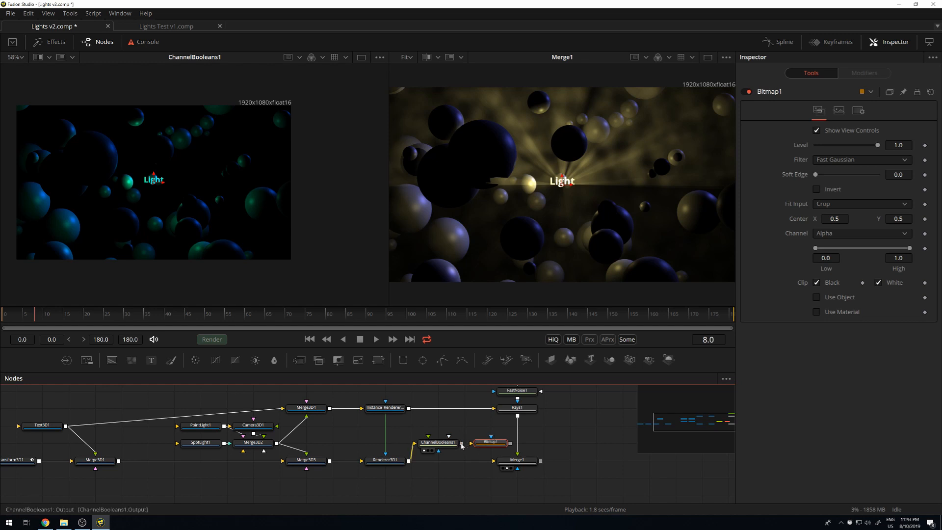
{"action": "left_click_drag", "start_coordinate": [462, 443], "coordinate": [495, 445]}
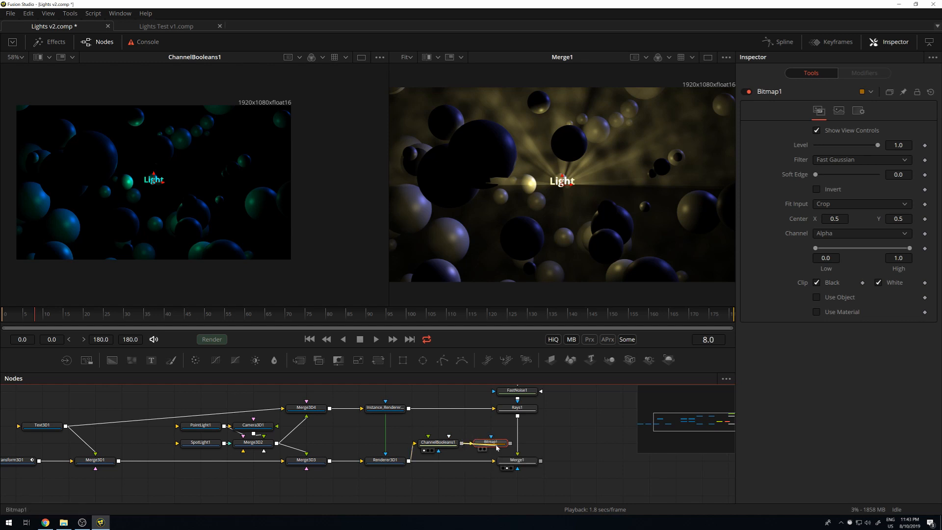
Set Bitmap1's channel to Red and its range to Low -35.0 and High 25.0, based on the Light text's depth
{"action": "left_click", "coordinate": [825, 235]}
{"action": "left_click", "coordinate": [833, 206]}
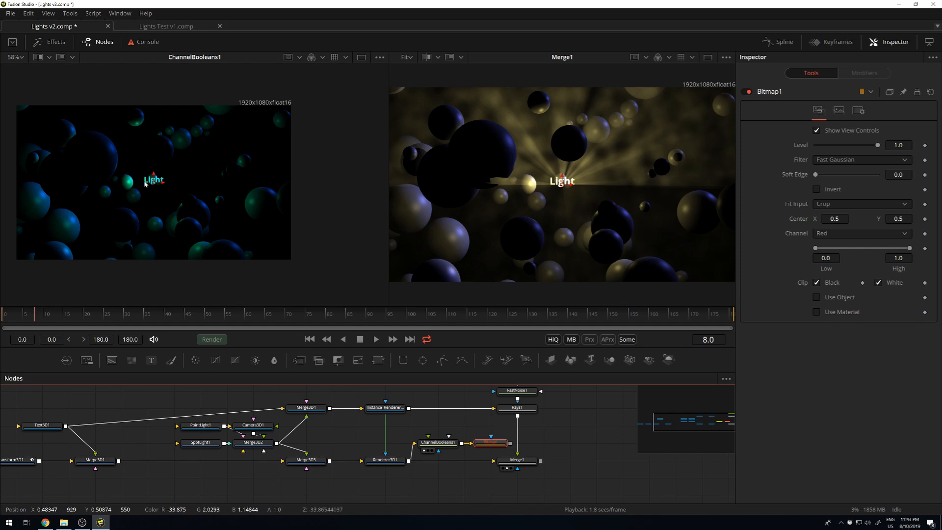
{"action": "scroll", "coordinate": [147, 184], "scroll_direction": "up", "scroll_amount": 10}
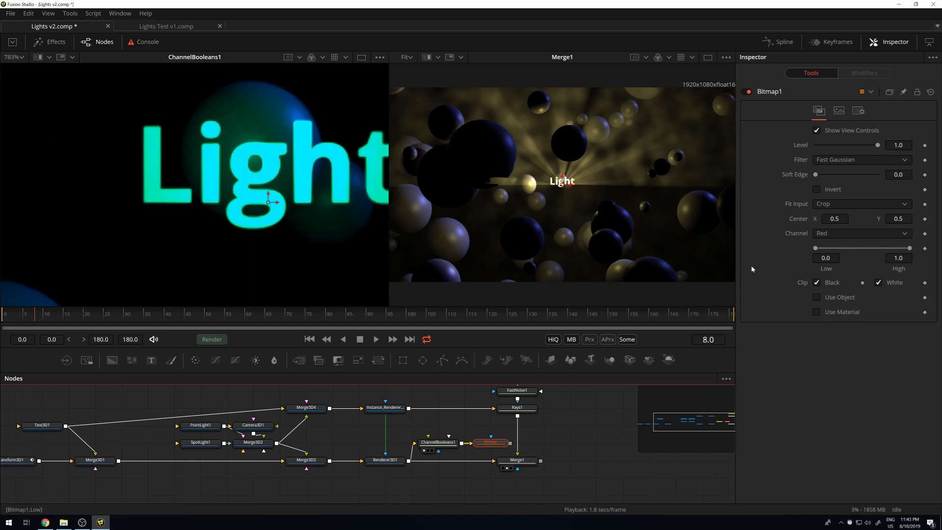
{"action": "left_click", "coordinate": [826, 257]}
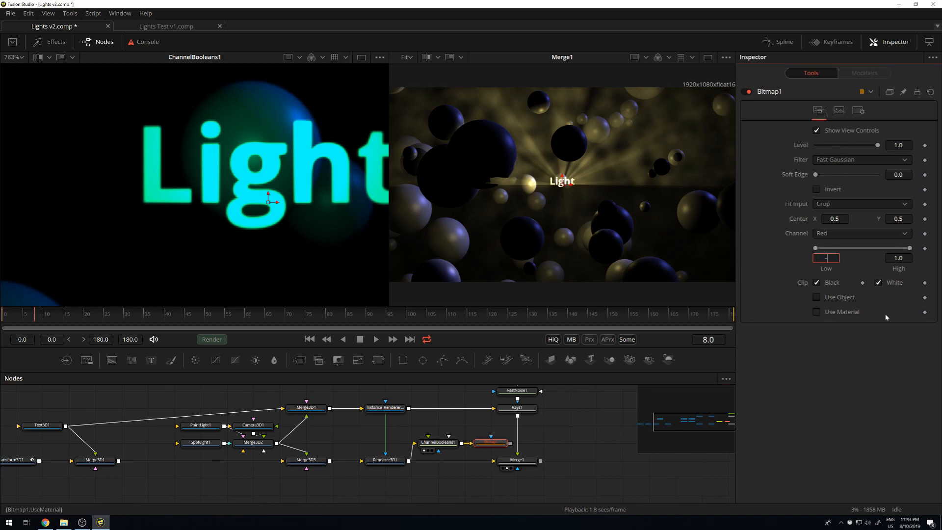
{"action": "key", "text": "Tab"}
{"action": "key", "text": "Return"}
View Bitmap1's output and examine the matte brightness of the spheres and the Light text
{"action": "left_click", "coordinate": [489, 446]}
{"action": "key", "text": "1"}
{"action": "scroll", "coordinate": [271, 171], "scroll_direction": "down", "scroll_amount": 5}
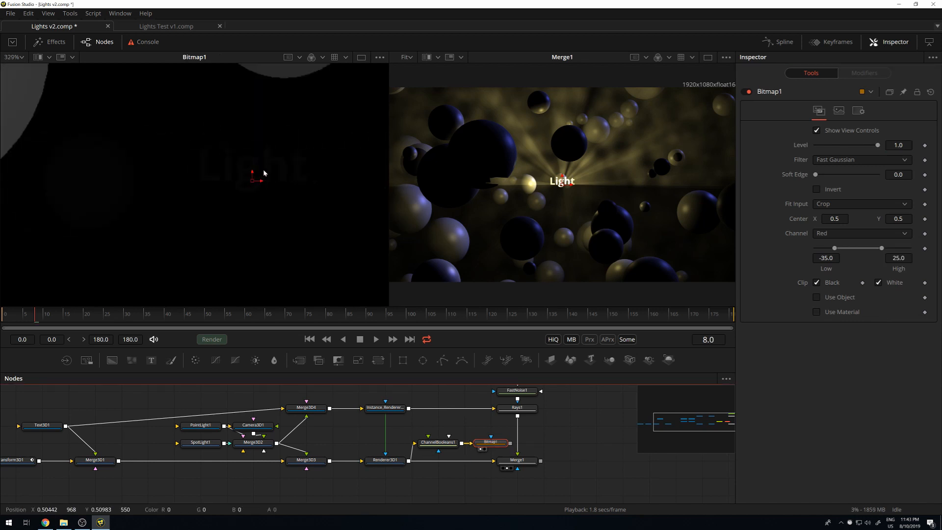
{"action": "scroll", "coordinate": [272, 168], "scroll_direction": "down", "scroll_amount": 5}
{"action": "scroll", "coordinate": [289, 165], "scroll_direction": "up", "scroll_amount": 3}
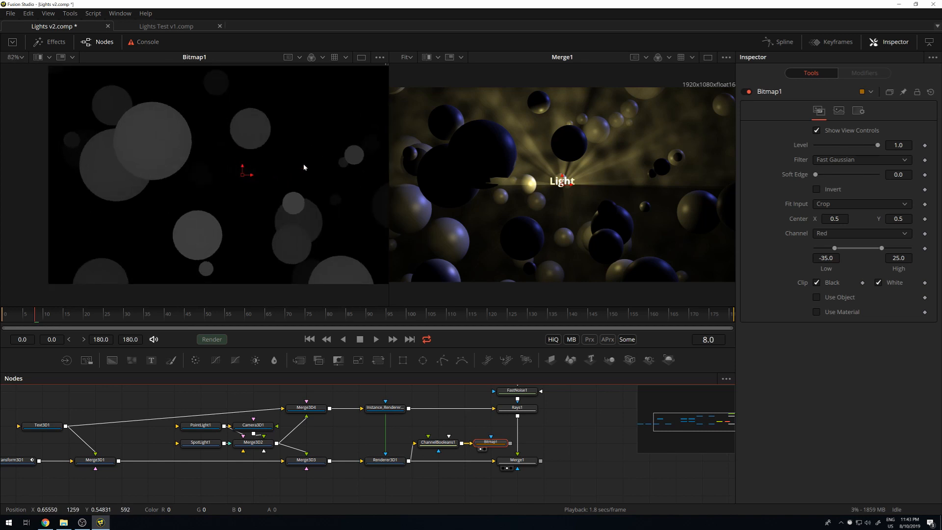
{"action": "scroll", "coordinate": [240, 157], "scroll_direction": "up", "scroll_amount": 2}
{"action": "scroll", "coordinate": [240, 159], "scroll_direction": "up", "scroll_amount": 4}
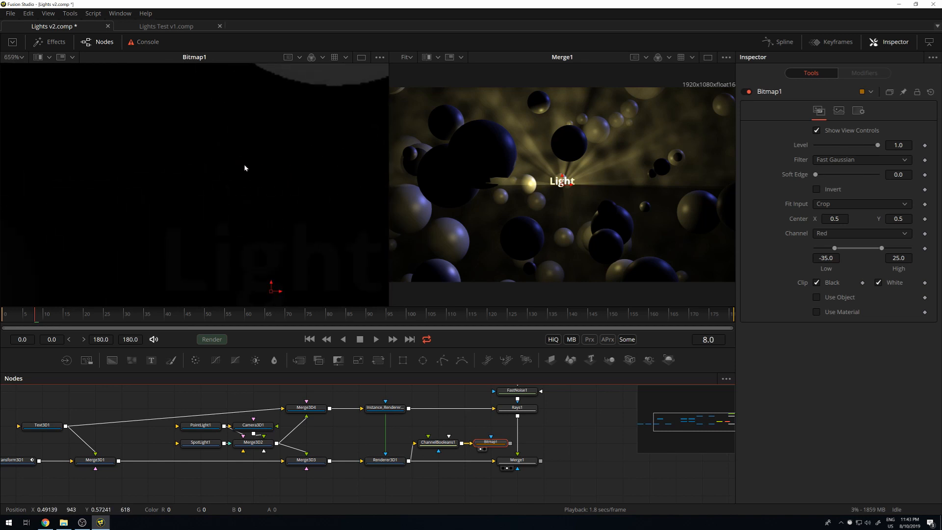
{"action": "scroll", "coordinate": [244, 166], "scroll_direction": "down", "scroll_amount": 7}
{"action": "scroll", "coordinate": [268, 168], "scroll_direction": "up", "scroll_amount": 1}
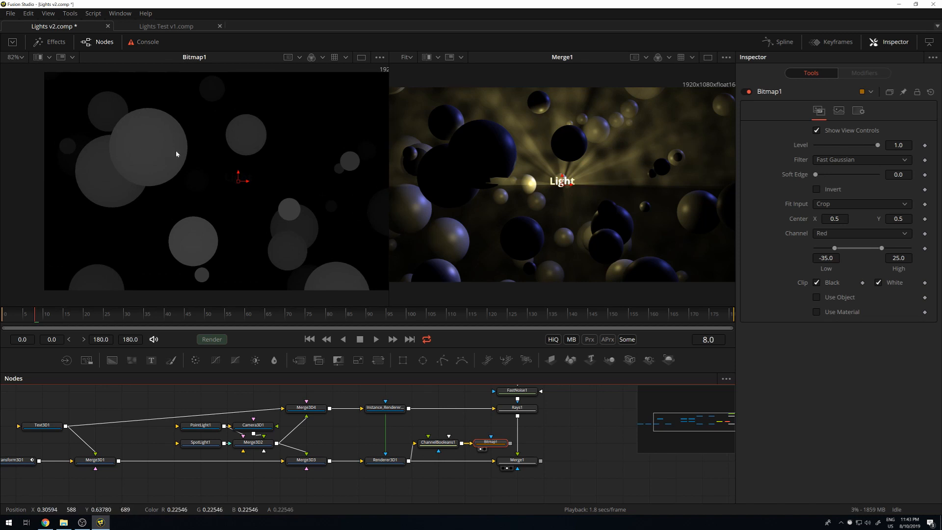
{"action": "scroll", "coordinate": [255, 172], "scroll_direction": "up", "scroll_amount": 2}
{"action": "scroll", "coordinate": [110, 185], "scroll_direction": "up", "scroll_amount": 2}
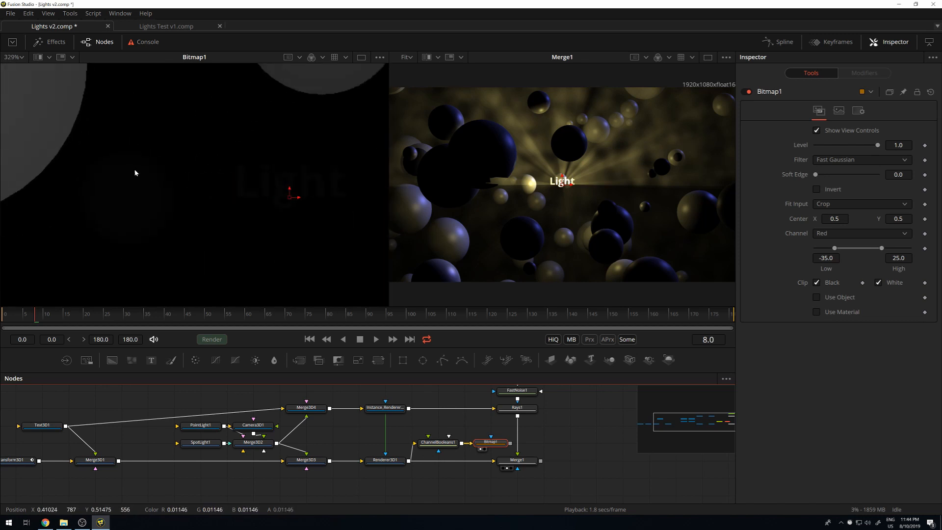
{"action": "scroll", "coordinate": [275, 186], "scroll_direction": "down", "scroll_amount": 4}
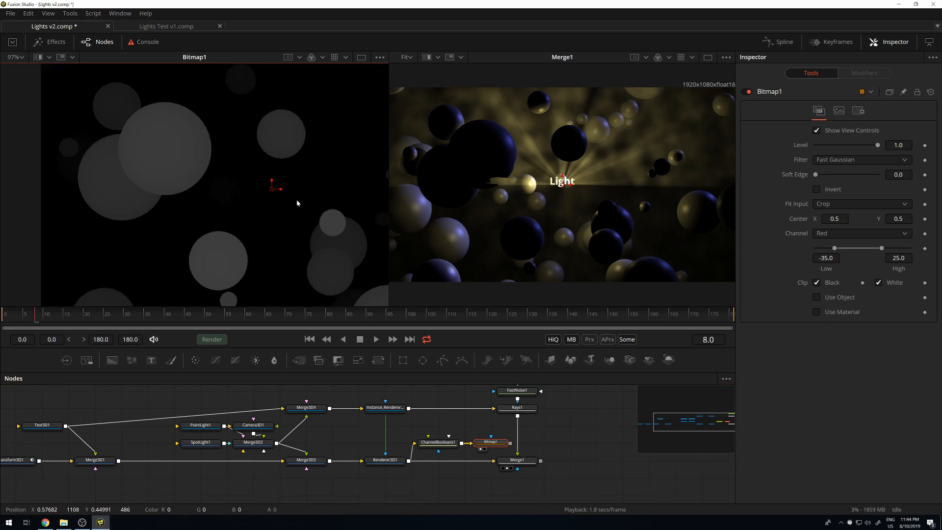
{"action": "left_click_drag", "start_coordinate": [305, 202], "coordinate": [246, 194]}
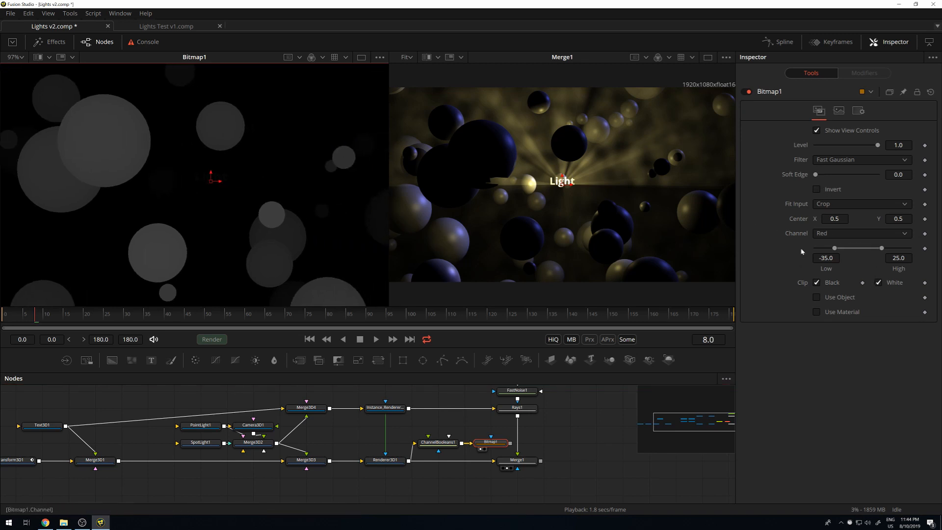
Lower Bitmap1's High value to about -18.9 to brighten the spheres in front of the Light text
{"action": "left_click", "coordinate": [488, 443]}
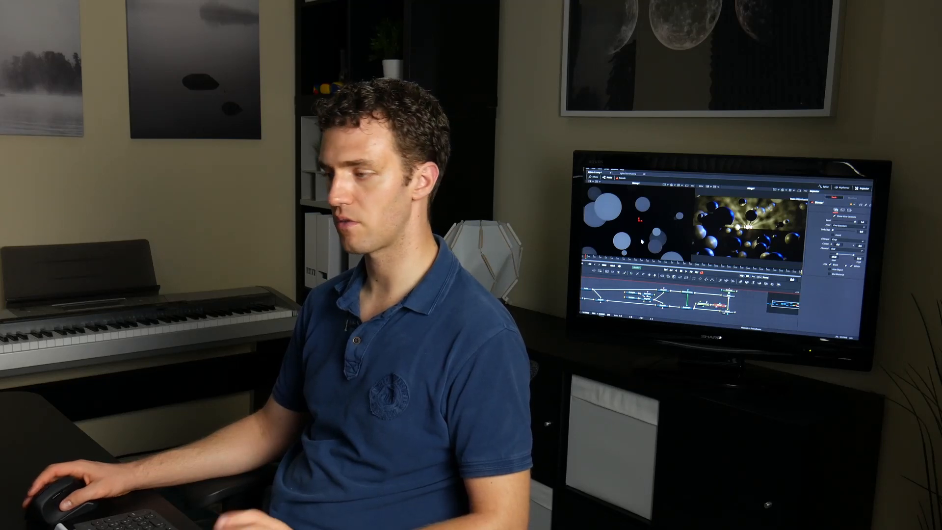
{"action": "left_click_drag", "start_coordinate": [855, 257], "coordinate": [843, 258]}
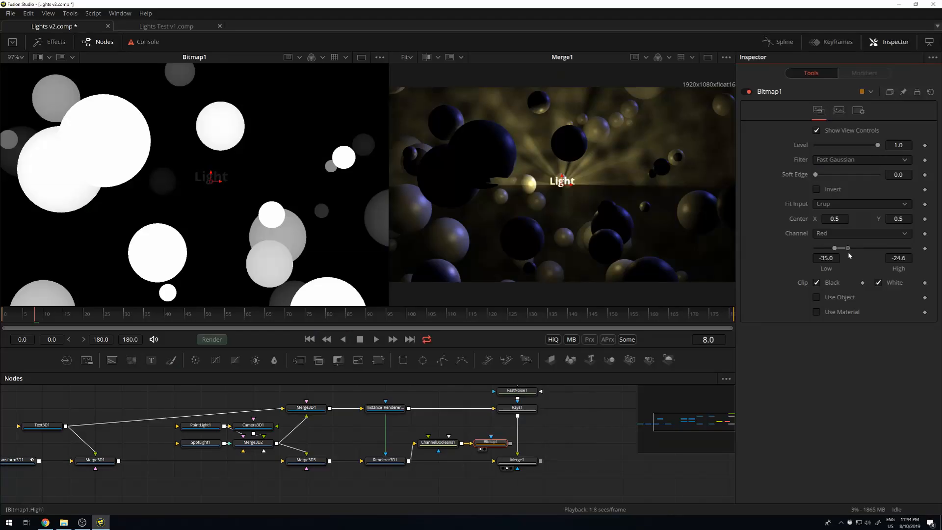
{"action": "mouse_move", "coordinate": [863, 255]}
{"action": "left_mouse_down"}
{"action": "mouse_move", "coordinate": [841, 254]}
{"action": "mouse_move", "coordinate": [854, 255]}
{"action": "left_mouse_up"}
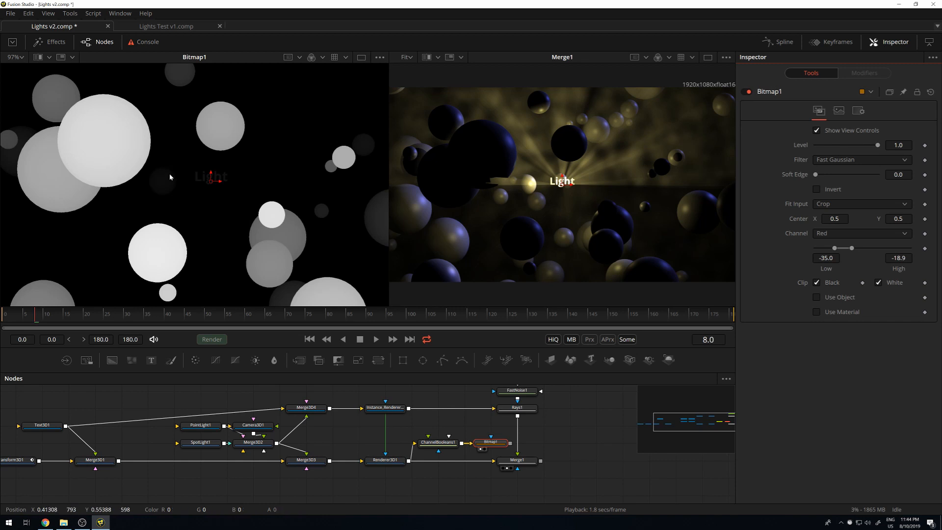
Try Bitmap1's Low value at about -62.3, and raise it back towards the Light text's depth
{"action": "left_click_drag", "start_coordinate": [511, 444], "coordinate": [510, 444]}
{"action": "left_click_drag", "start_coordinate": [836, 251], "coordinate": [817, 255]}
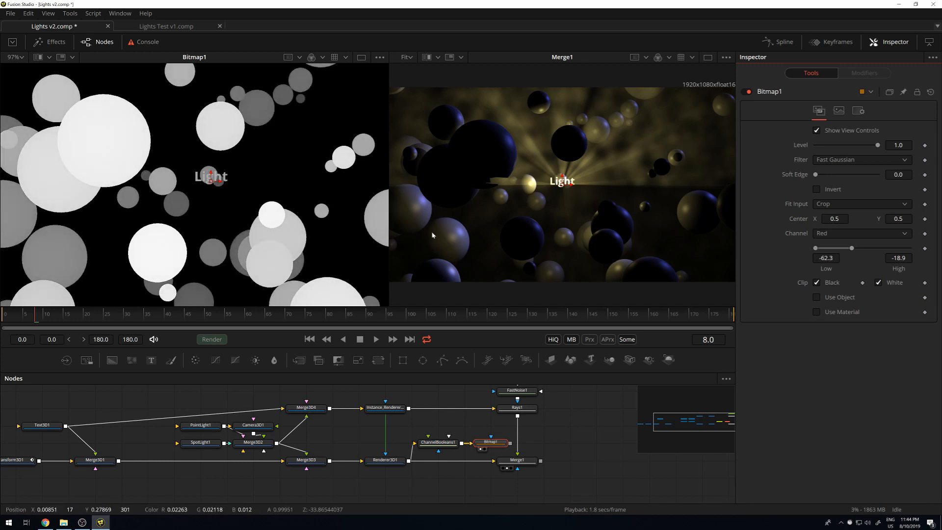
{"action": "left_click_drag", "start_coordinate": [816, 249], "coordinate": [834, 252]}
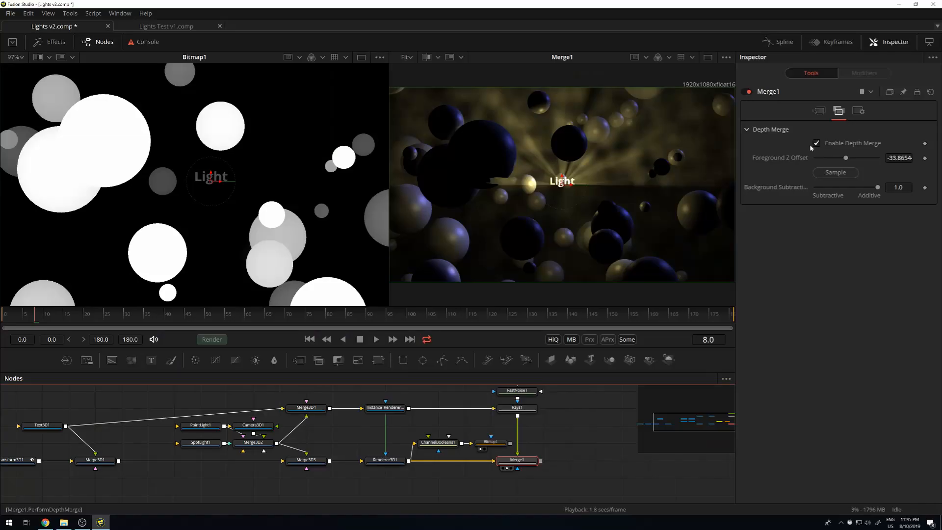
Disable depth merge on Merge1 and connect Bitmap1's output to Merge1's effect mask input
{"action": "left_click", "coordinate": [816, 143]}
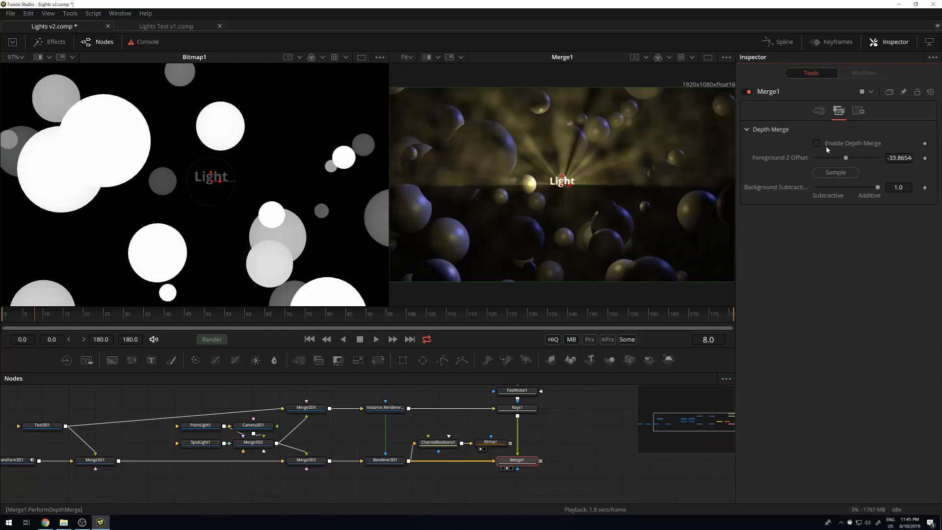
{"action": "left_click", "coordinate": [819, 111]}
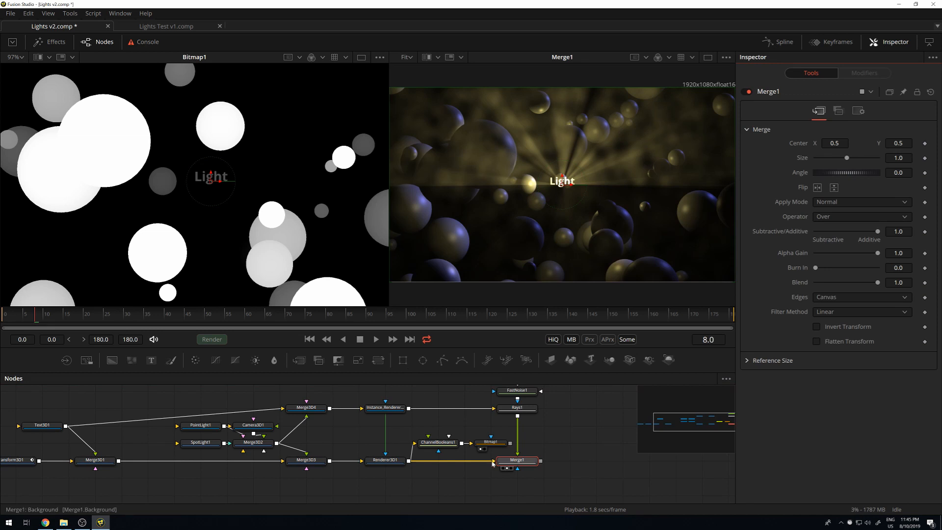
{"action": "left_click_drag", "start_coordinate": [510, 443], "coordinate": [518, 468]}
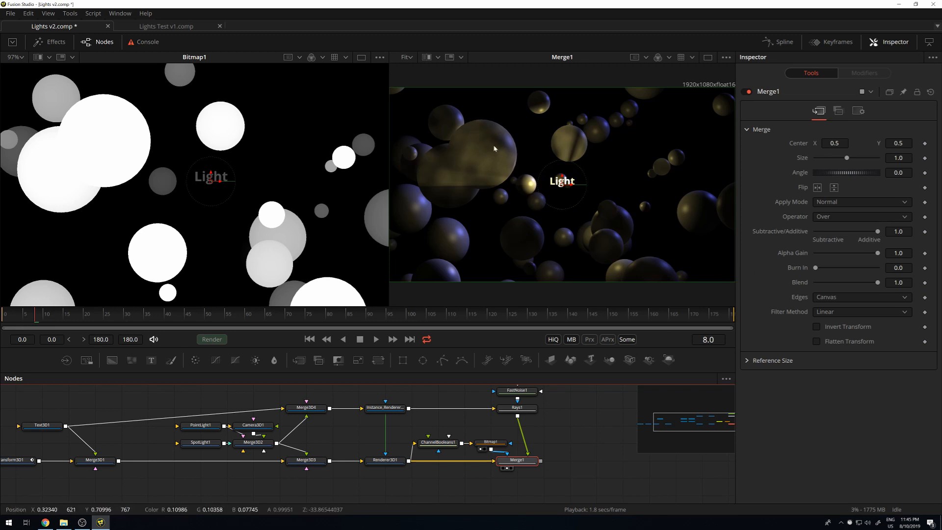
Apply Merge1's mask inverted and inspect the sphere edges against the light rays in the composite
{"action": "left_click", "coordinate": [849, 117]}
{"action": "left_click", "coordinate": [857, 111]}
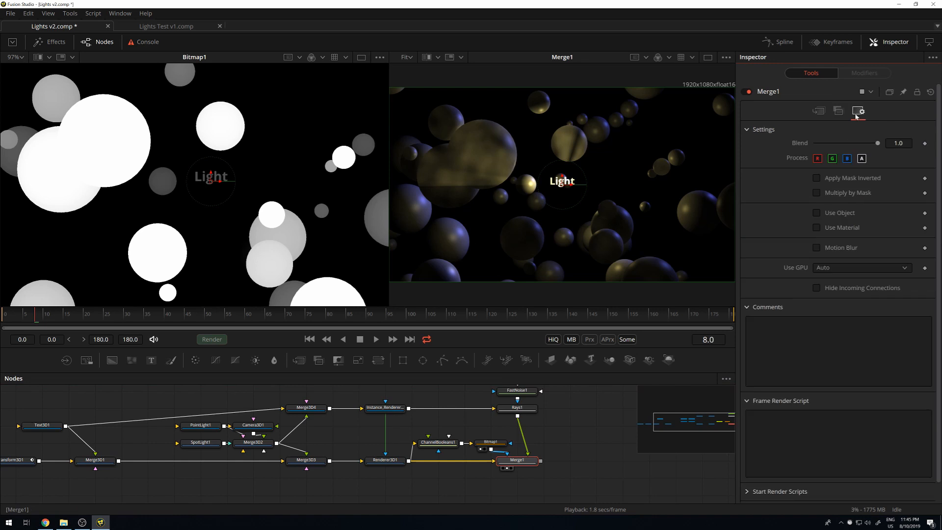
{"action": "left_click", "coordinate": [839, 178]}
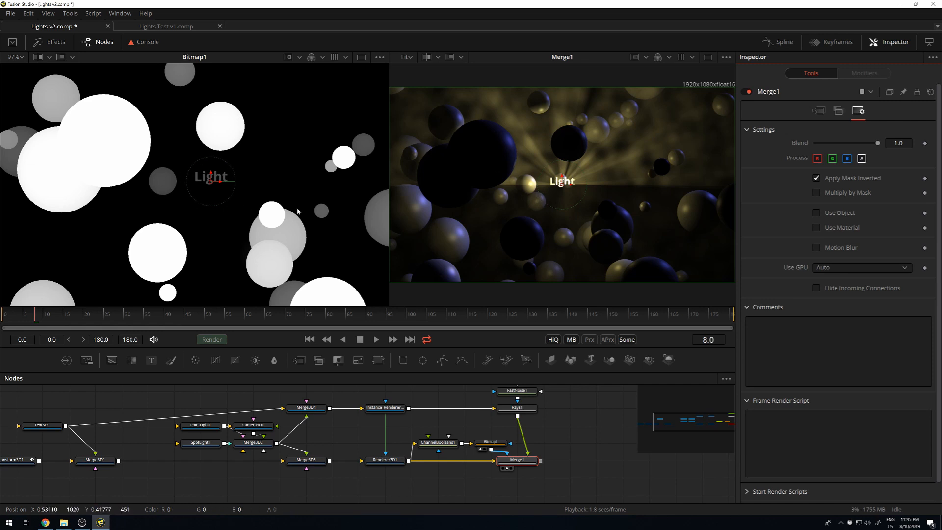
{"action": "left_click_drag", "start_coordinate": [685, 178], "coordinate": [657, 157]}
{"action": "scroll", "coordinate": [630, 174], "scroll_direction": "up", "scroll_amount": 3}
{"action": "scroll", "coordinate": [631, 175], "scroll_direction": "up", "scroll_amount": 8}
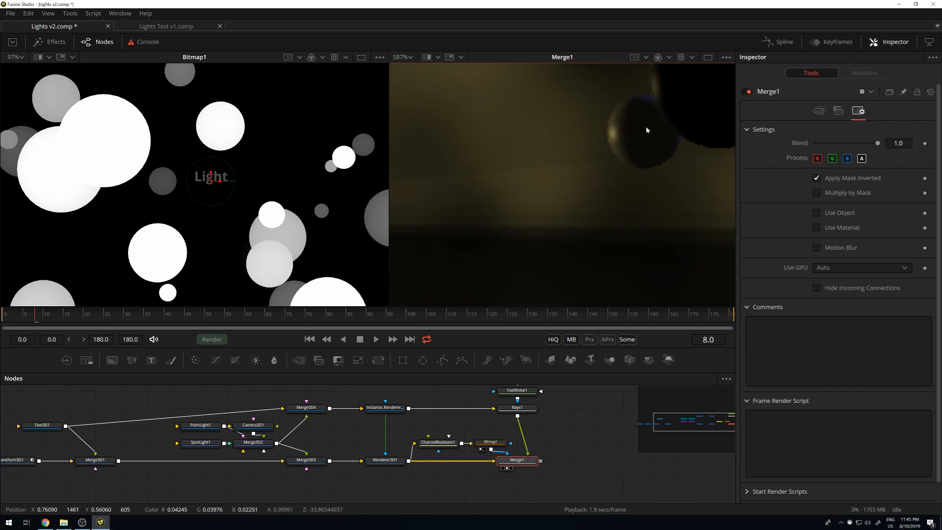
Examine how the light rays blend over the spheres around and behind the Light text in Merge1's composite at frame 8
{"action": "scroll", "coordinate": [646, 127], "scroll_direction": "down", "scroll_amount": 4}
{"action": "left_click_drag", "start_coordinate": [559, 100], "coordinate": [816, 129]}
{"action": "scroll", "coordinate": [446, 139], "scroll_direction": "down", "scroll_amount": 2}
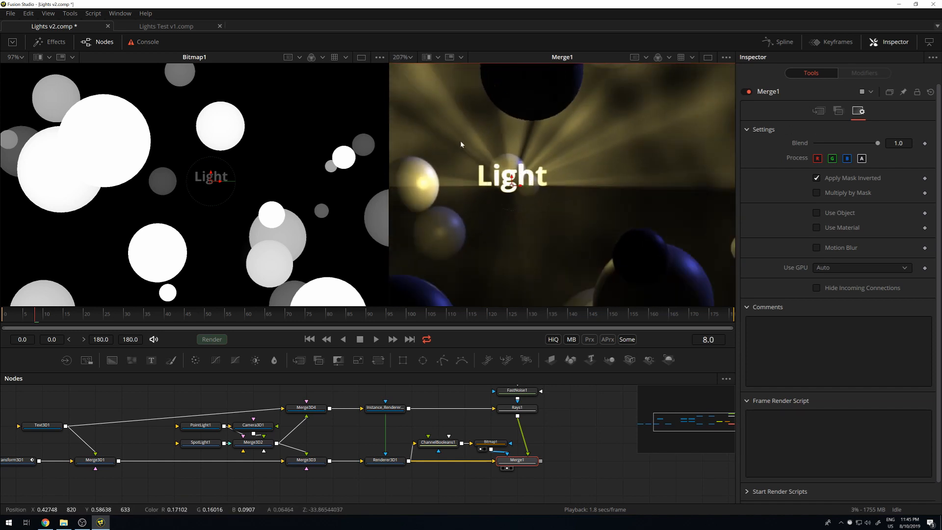
{"action": "scroll", "coordinate": [510, 171], "scroll_direction": "up", "scroll_amount": 8}
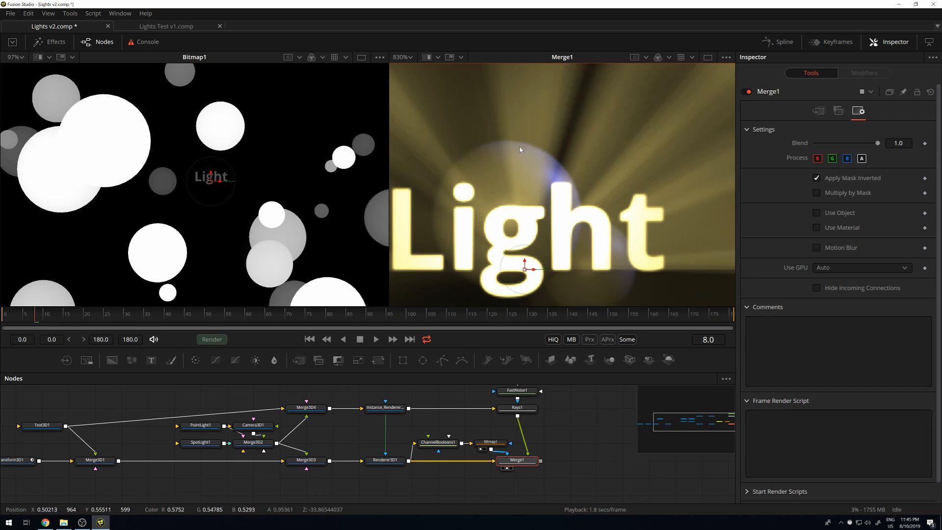
{"action": "scroll", "coordinate": [521, 147], "scroll_direction": "down", "scroll_amount": 8}
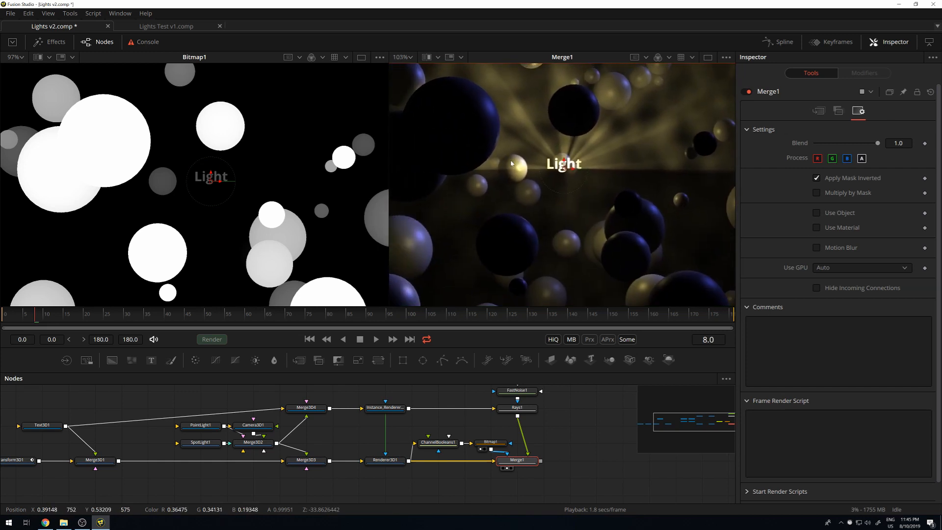
{"action": "scroll", "coordinate": [512, 163], "scroll_direction": "up", "scroll_amount": 3}
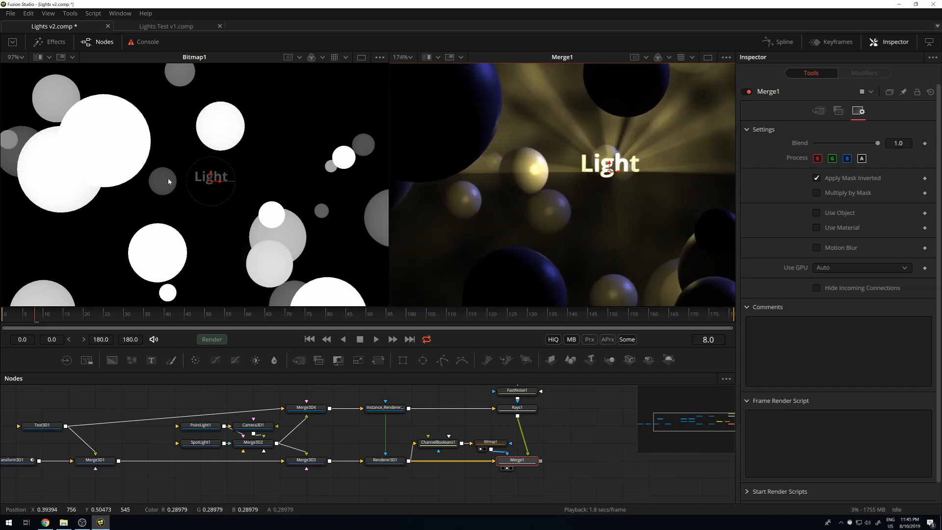
{"action": "left_click_drag", "start_coordinate": [646, 175], "coordinate": [640, 163]}
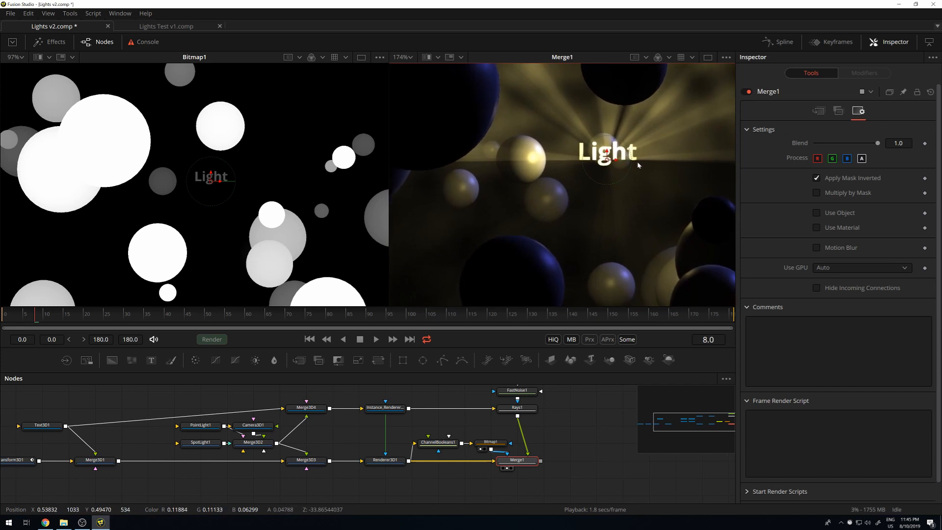
{"action": "scroll", "coordinate": [526, 158], "scroll_direction": "up", "scroll_amount": 5}
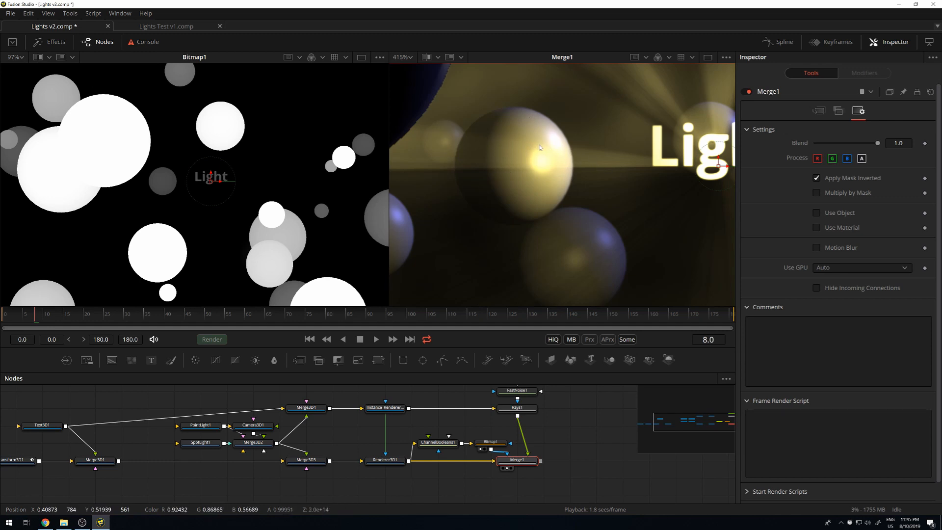
{"action": "scroll", "coordinate": [537, 148], "scroll_direction": "down", "scroll_amount": 5}
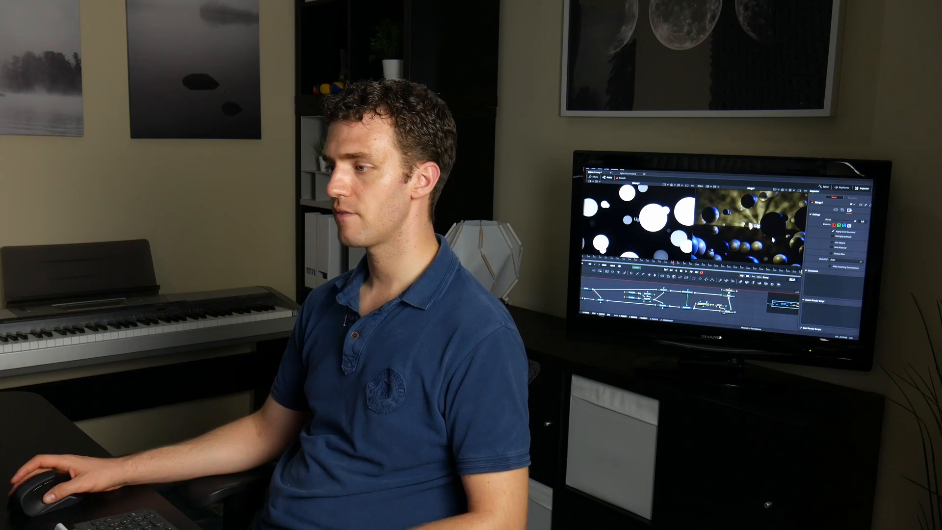
Examine the dark foreground spheres and the spheres beside the rays in Merge1's composite at frame 82
{"action": "scroll", "coordinate": [748, 233], "scroll_direction": "up", "scroll_amount": 5}
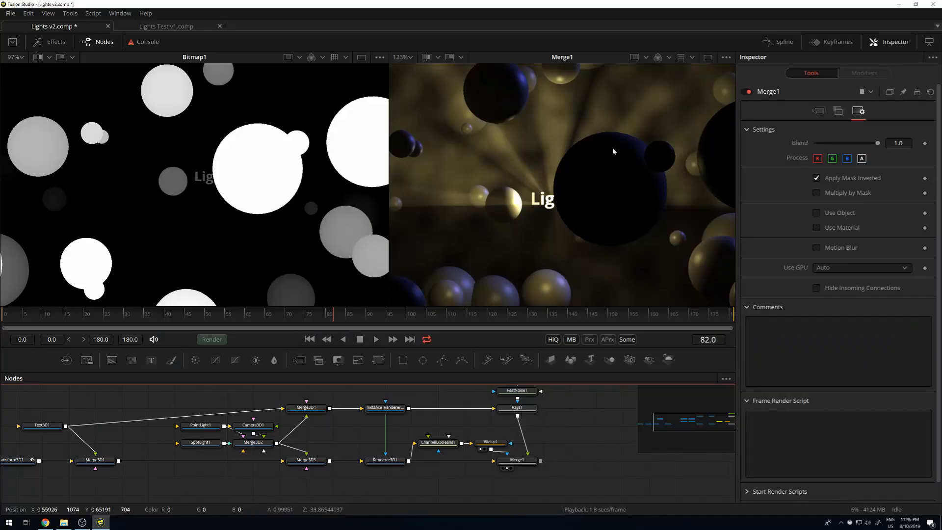
{"action": "scroll", "coordinate": [505, 199], "scroll_direction": "down", "scroll_amount": 5}
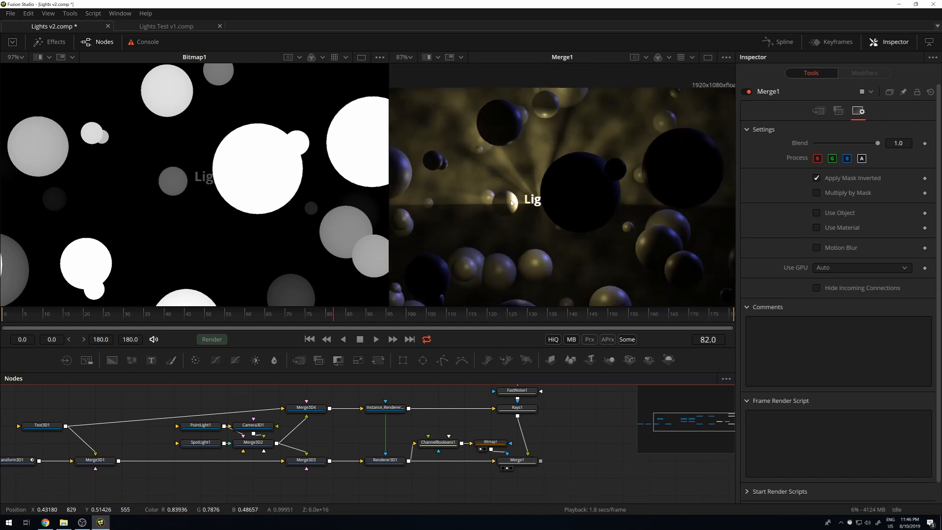
{"action": "scroll", "coordinate": [434, 144], "scroll_direction": "up", "scroll_amount": 6}
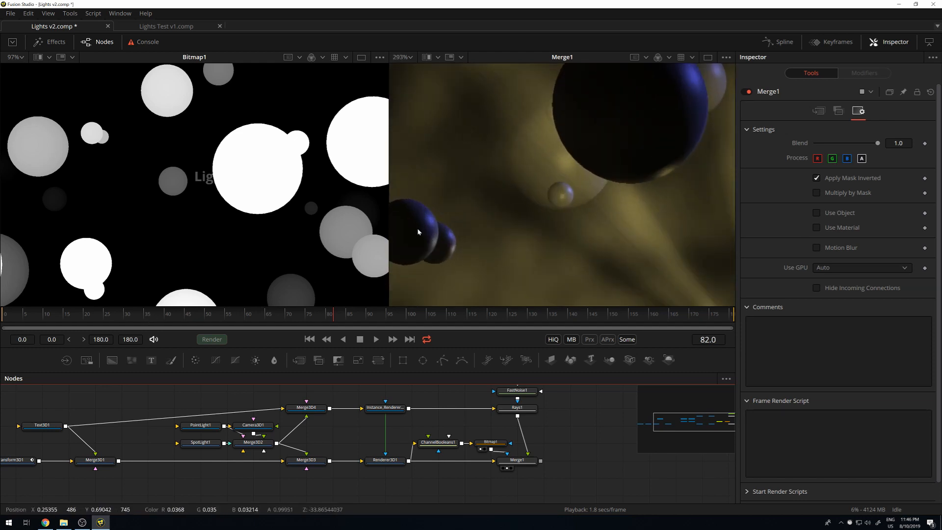
{"action": "scroll", "coordinate": [467, 230], "scroll_direction": "down", "scroll_amount": 12}
{"action": "scroll", "coordinate": [428, 219], "scroll_direction": "up", "scroll_amount": 11}
{"action": "scroll", "coordinate": [428, 218], "scroll_direction": "down", "scroll_amount": 8}
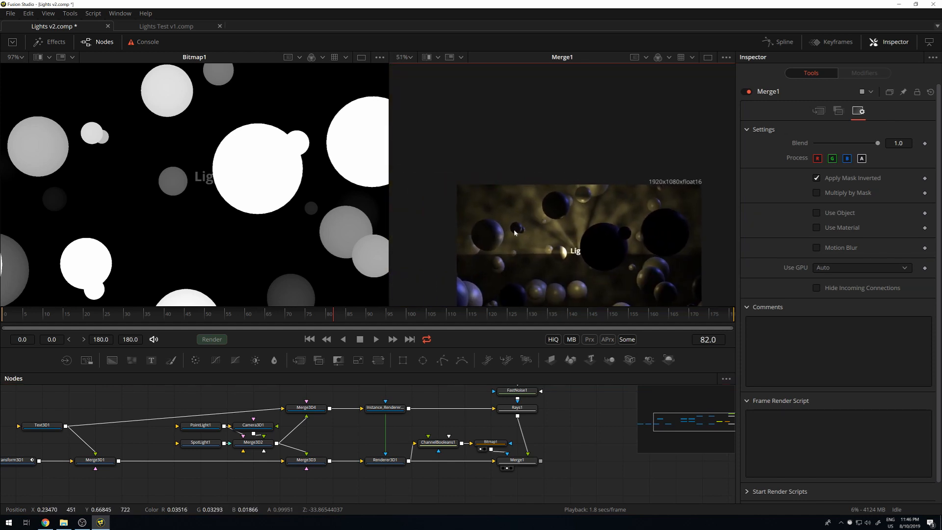
{"action": "scroll", "coordinate": [481, 234], "scroll_direction": "up", "scroll_amount": 4}
{"action": "scroll", "coordinate": [490, 232], "scroll_direction": "up", "scroll_amount": 2}
{"action": "scroll", "coordinate": [490, 232], "scroll_direction": "down", "scroll_amount": 2}
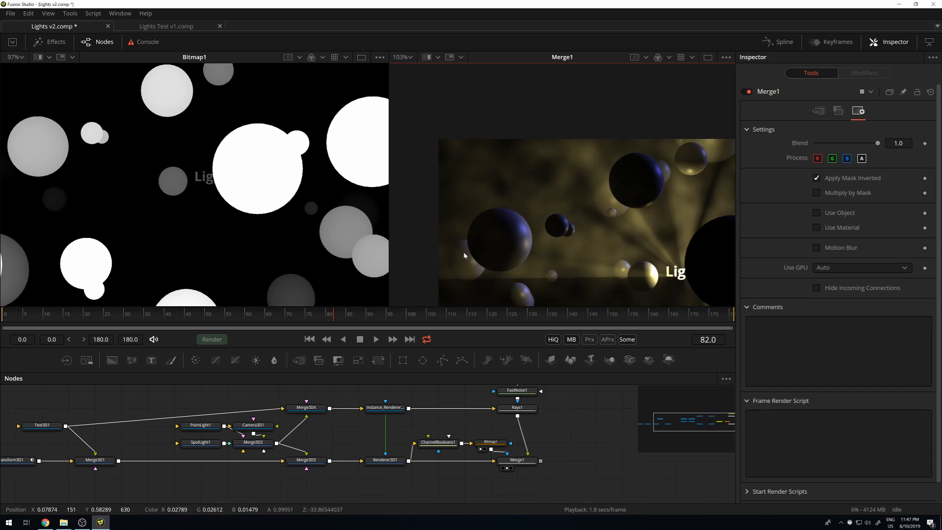
{"action": "scroll", "coordinate": [525, 259], "scroll_direction": "up", "scroll_amount": 2}
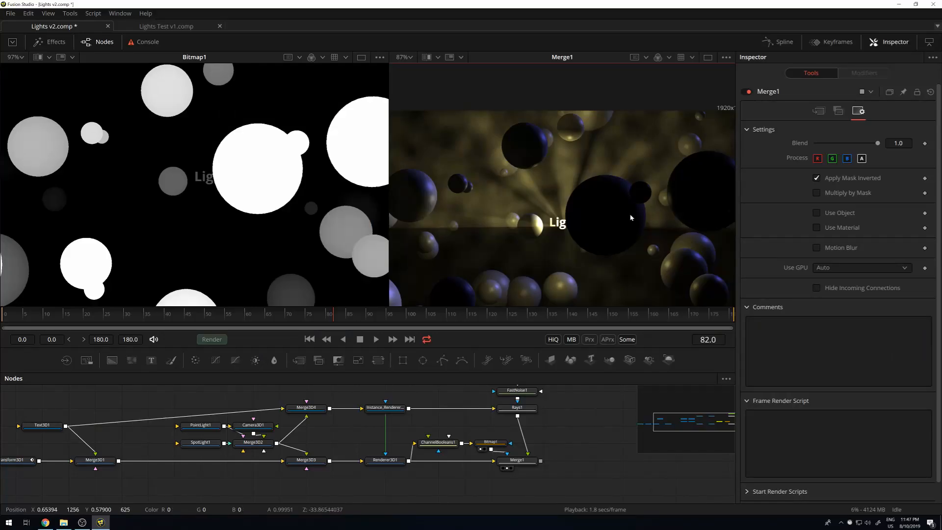
{"action": "scroll", "coordinate": [608, 201], "scroll_direction": "down", "scroll_amount": 3}
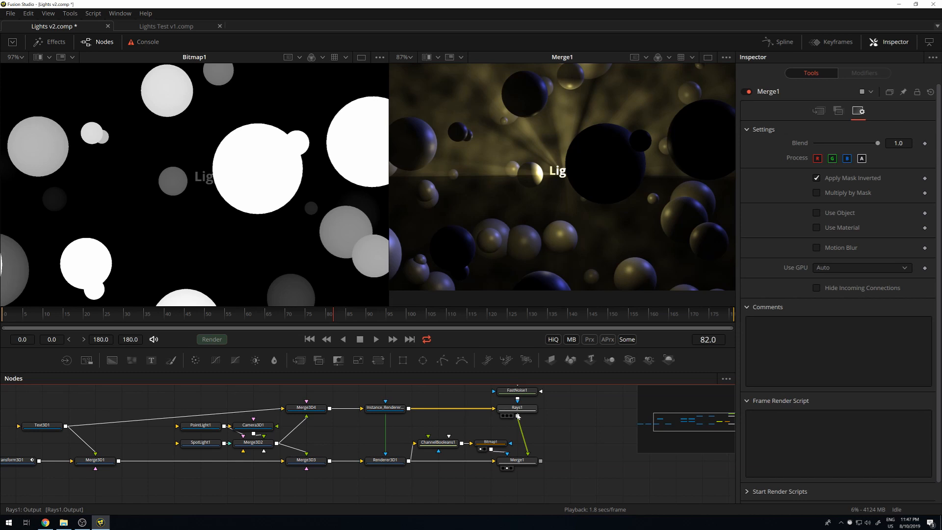
Add a Blur node fed by Rays1, view its output, and set its Blur Size to 74.0
{"action": "left_click", "coordinate": [275, 361]}
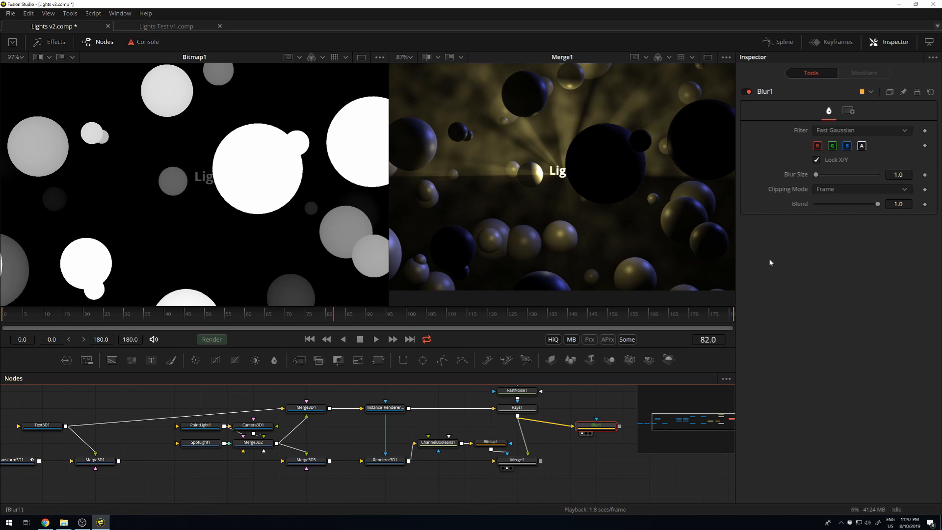
{"action": "key", "text": "1"}
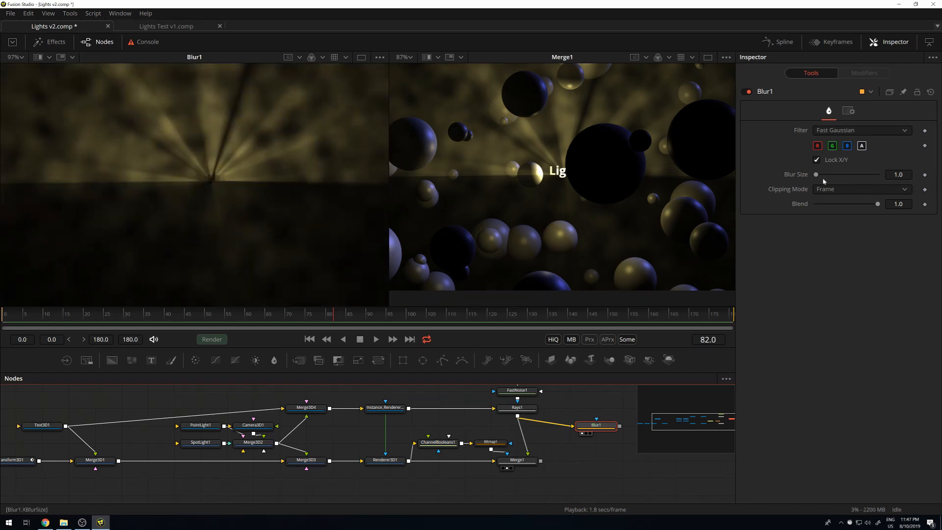
{"action": "left_click_drag", "start_coordinate": [818, 178], "coordinate": [853, 179]}
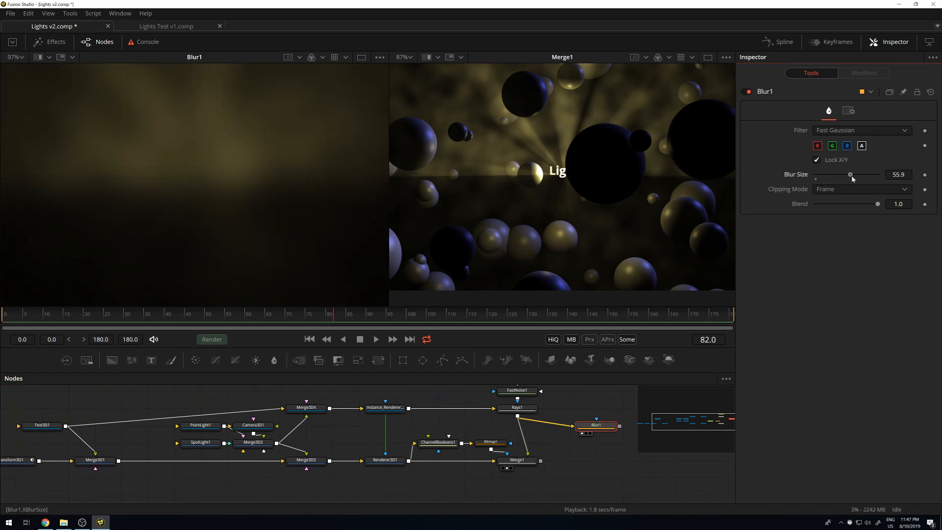
{"action": "scroll", "coordinate": [208, 132], "scroll_direction": "down", "scroll_amount": 3}
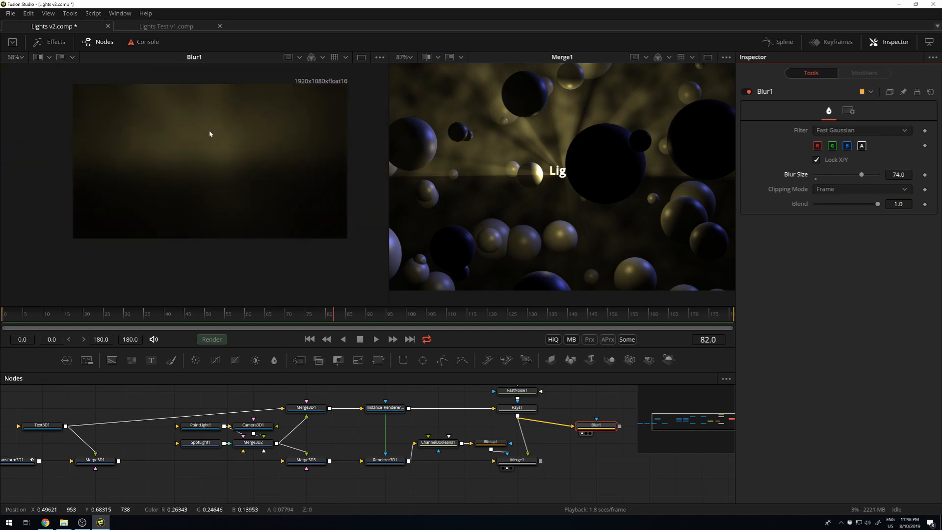
Merge Blur1 over Merge1's output with Bitmap1 as the effect mask, view the result, and lower the new merge's Blend to 0.268
{"action": "left_click_drag", "start_coordinate": [620, 426], "coordinate": [599, 465]}
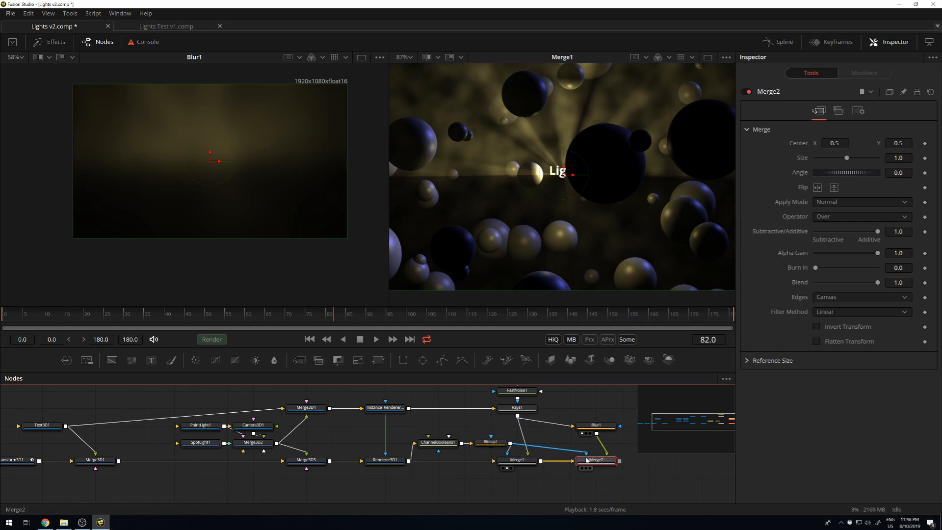
{"action": "key", "text": "2"}
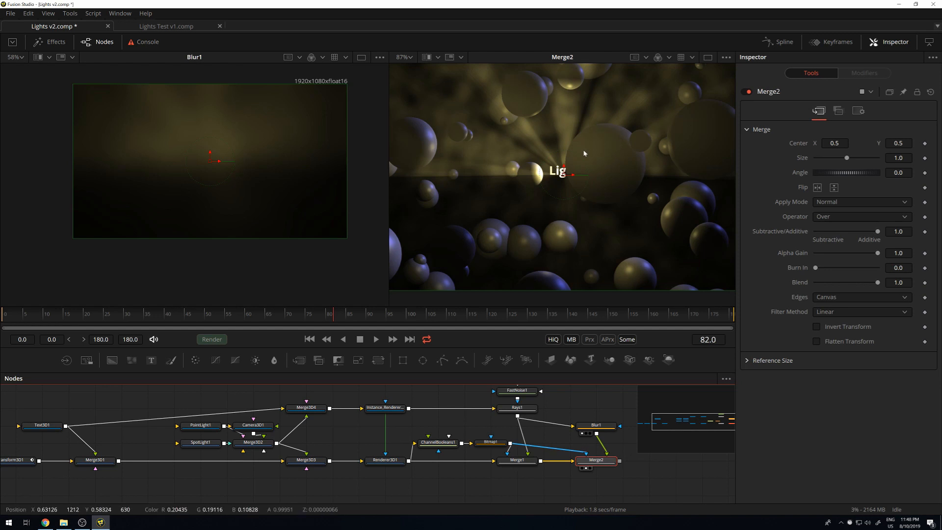
{"action": "left_click_drag", "start_coordinate": [878, 282], "coordinate": [794, 283]}
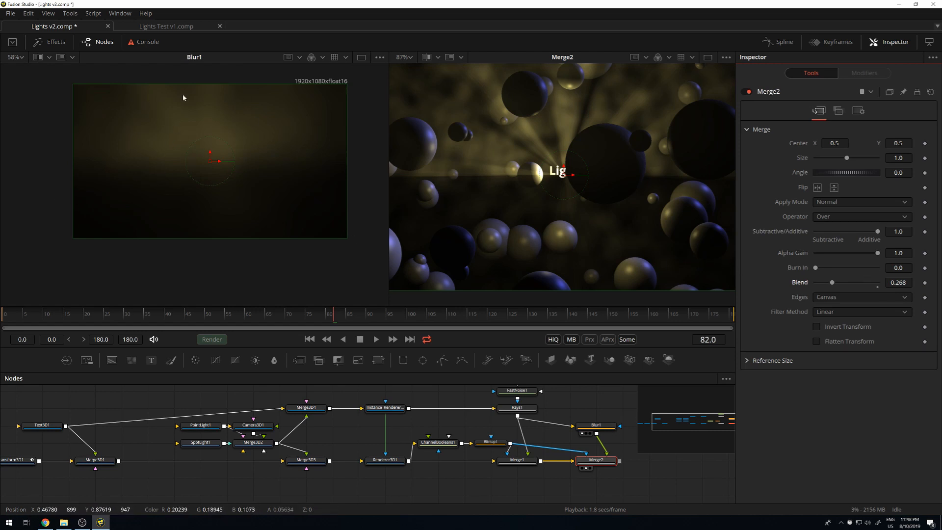
{"action": "left_click", "coordinate": [596, 425]}
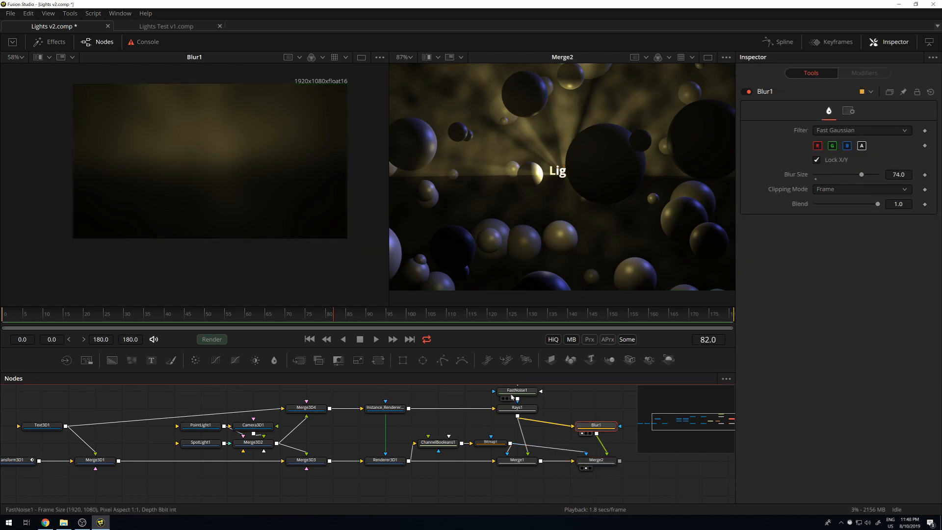
{"action": "left_click", "coordinate": [605, 461]}
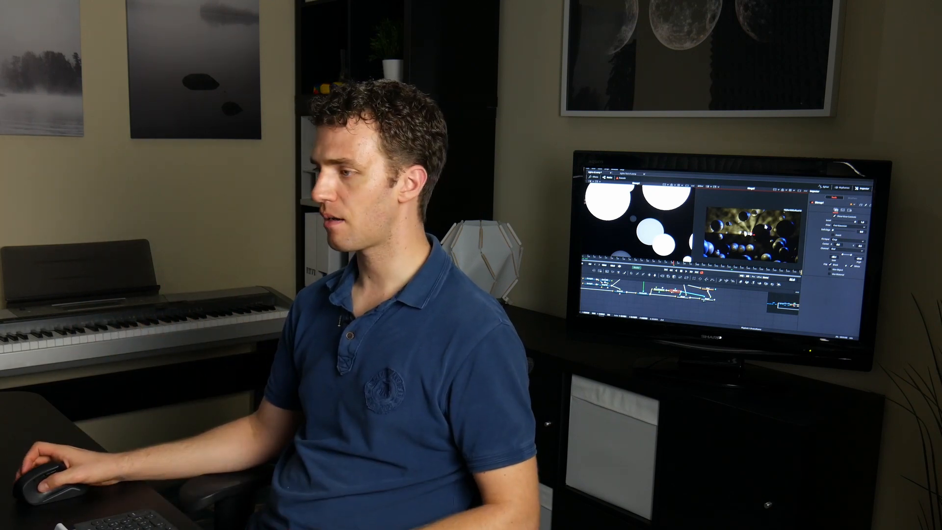
Inspect the edge of the large foreground sphere against the light rays in Merge2's composite
{"action": "scroll", "coordinate": [766, 229], "scroll_direction": "up", "scroll_amount": 6}
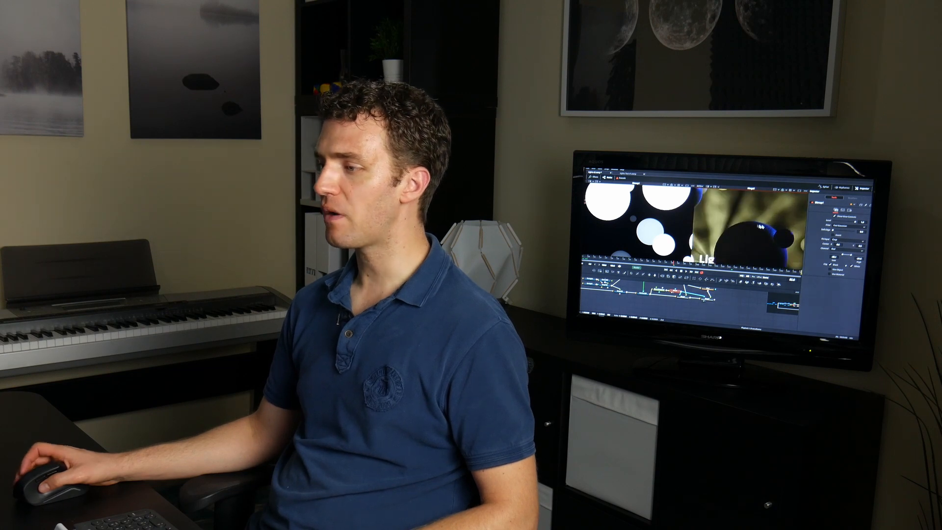
{"action": "scroll", "coordinate": [764, 220], "scroll_direction": "up", "scroll_amount": 2}
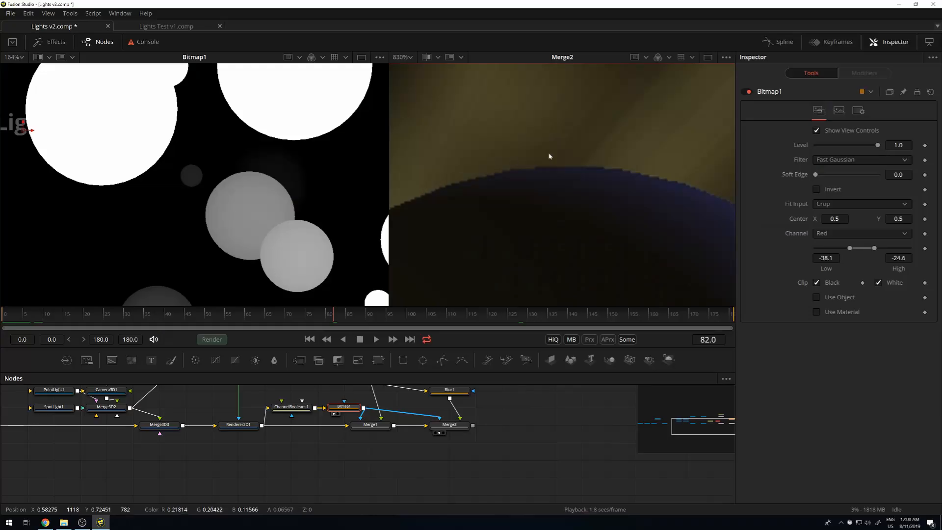
{"action": "scroll", "coordinate": [620, 163], "scroll_direction": "up", "scroll_amount": 2}
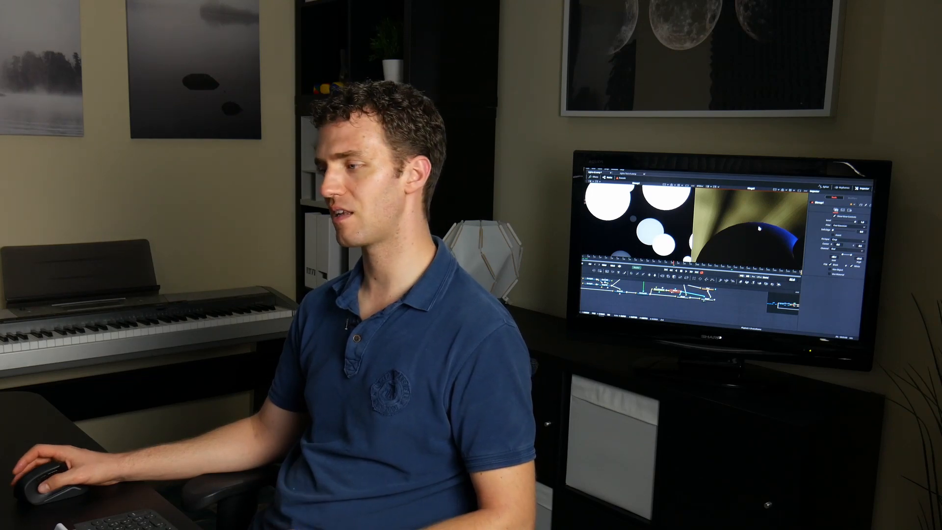
{"action": "scroll", "coordinate": [764, 221], "scroll_direction": "down", "scroll_amount": 5}
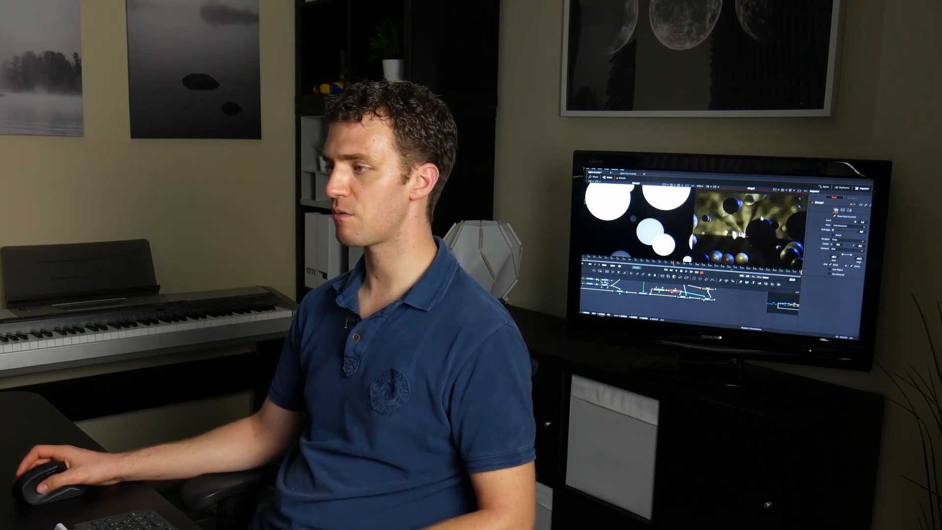
{"action": "scroll", "coordinate": [759, 221], "scroll_direction": "up", "scroll_amount": 5}
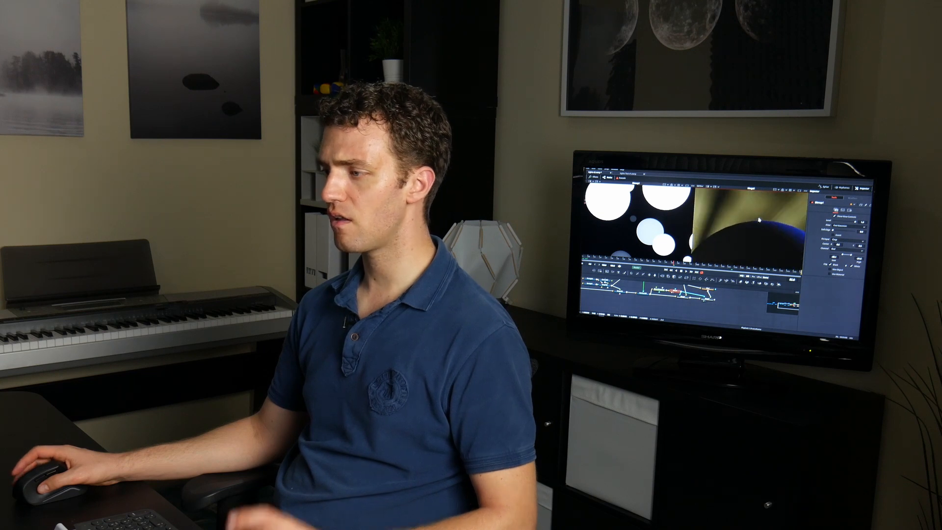